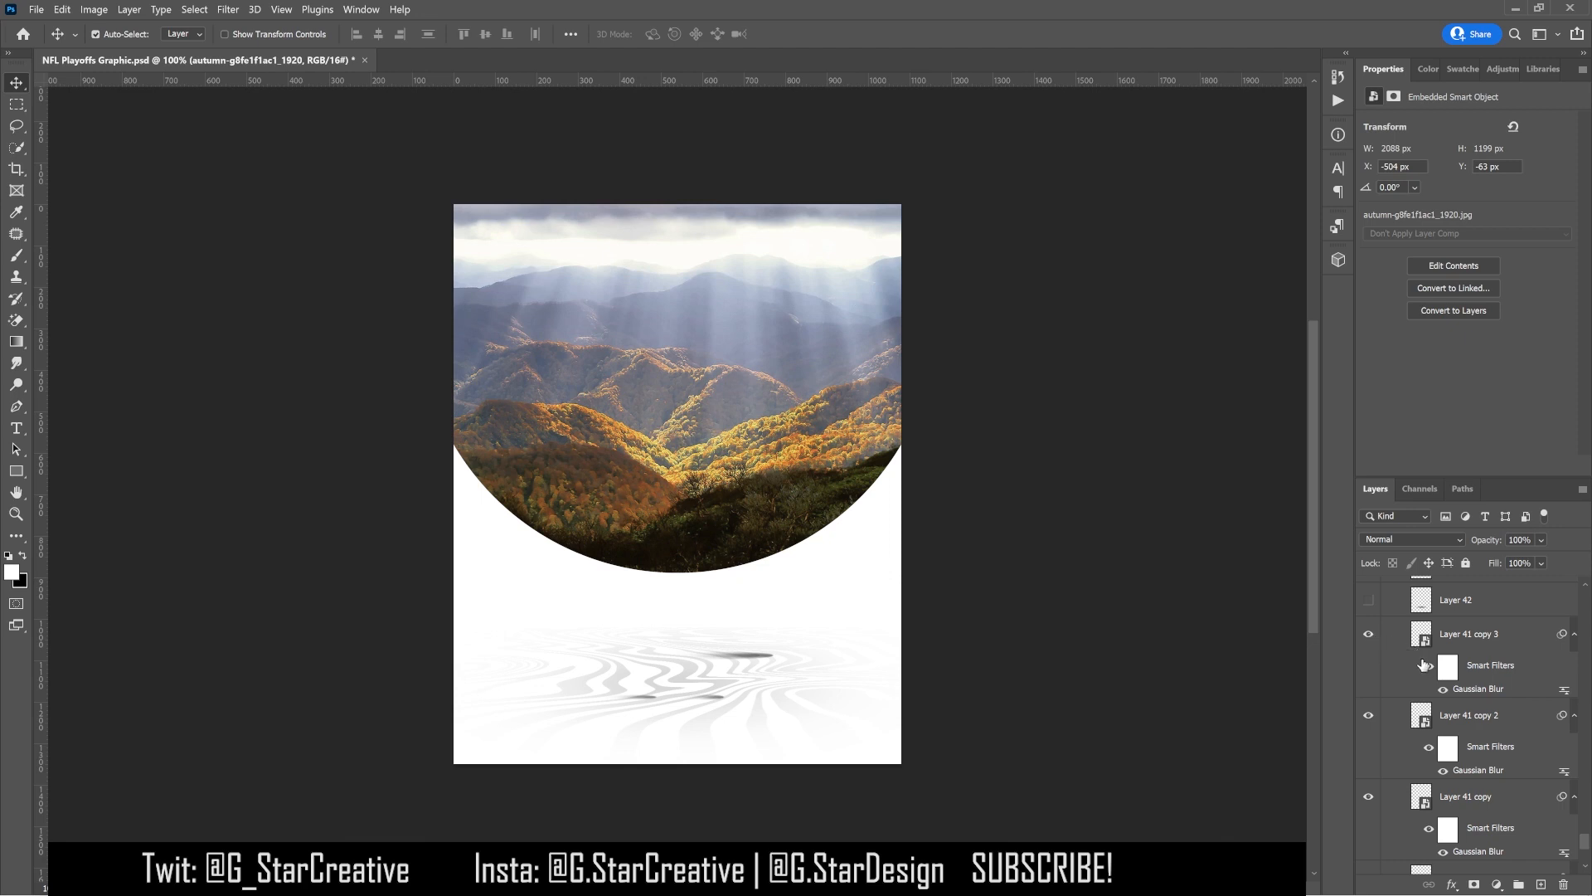
# Toggle Layer 42 and Layer 42 copy on and off to compare the ground shadow
pyautogui.click(1371, 667)
pyautogui.click(1373, 634)
pyautogui.moveTo(1373, 636); pyautogui.dragTo(1372, 668)
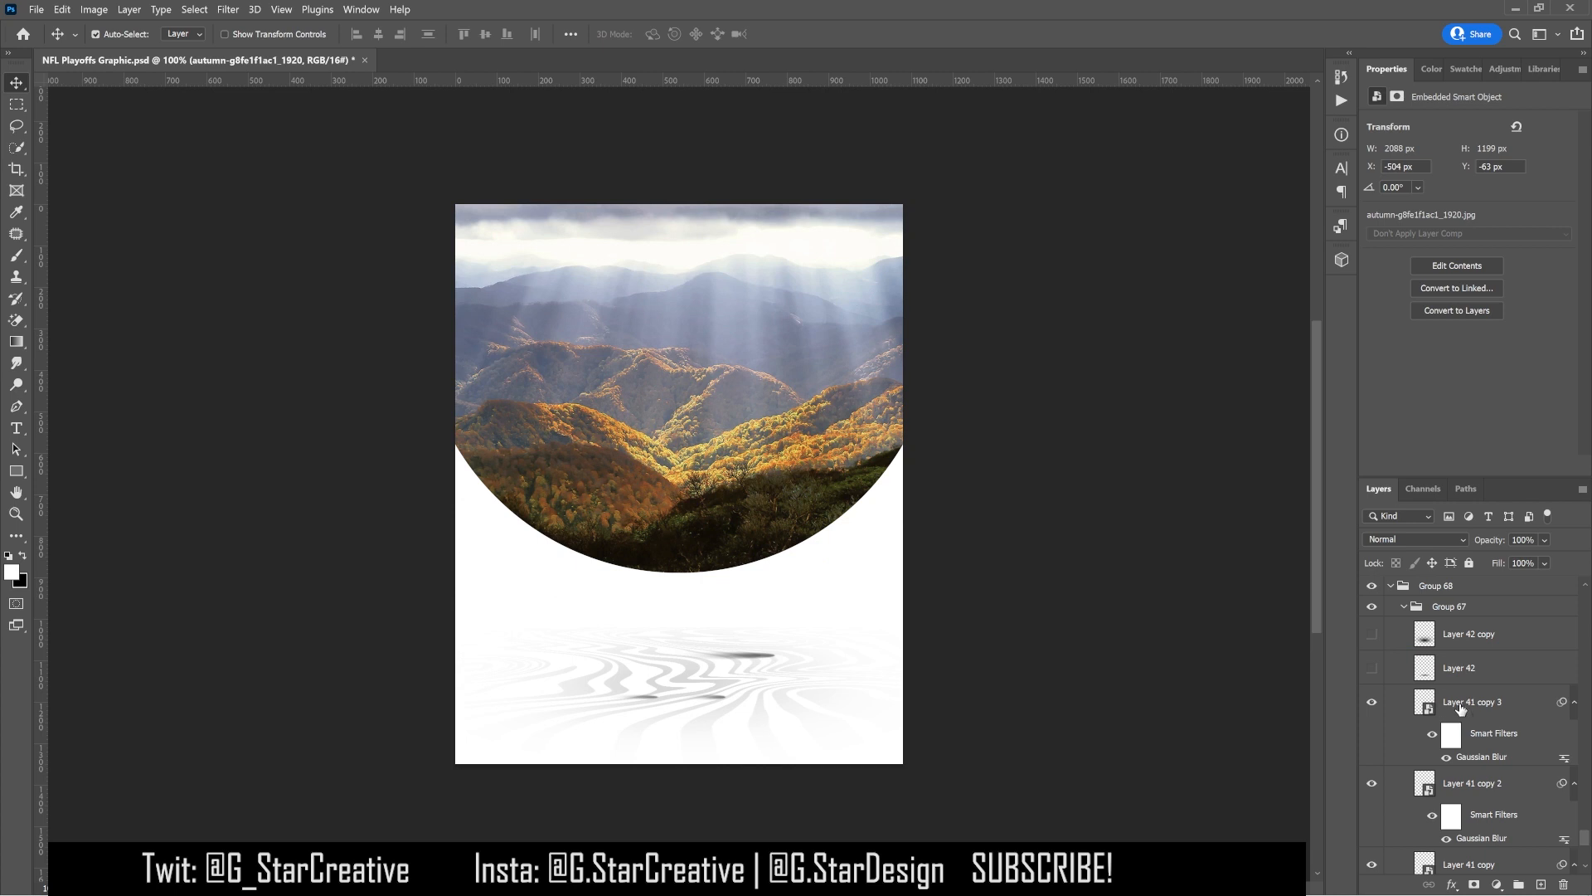
# Add a new layer above Layer 41 copy 3 and paint a soft black dot about 150 px wide on the rippled ground
pyautogui.press('b')
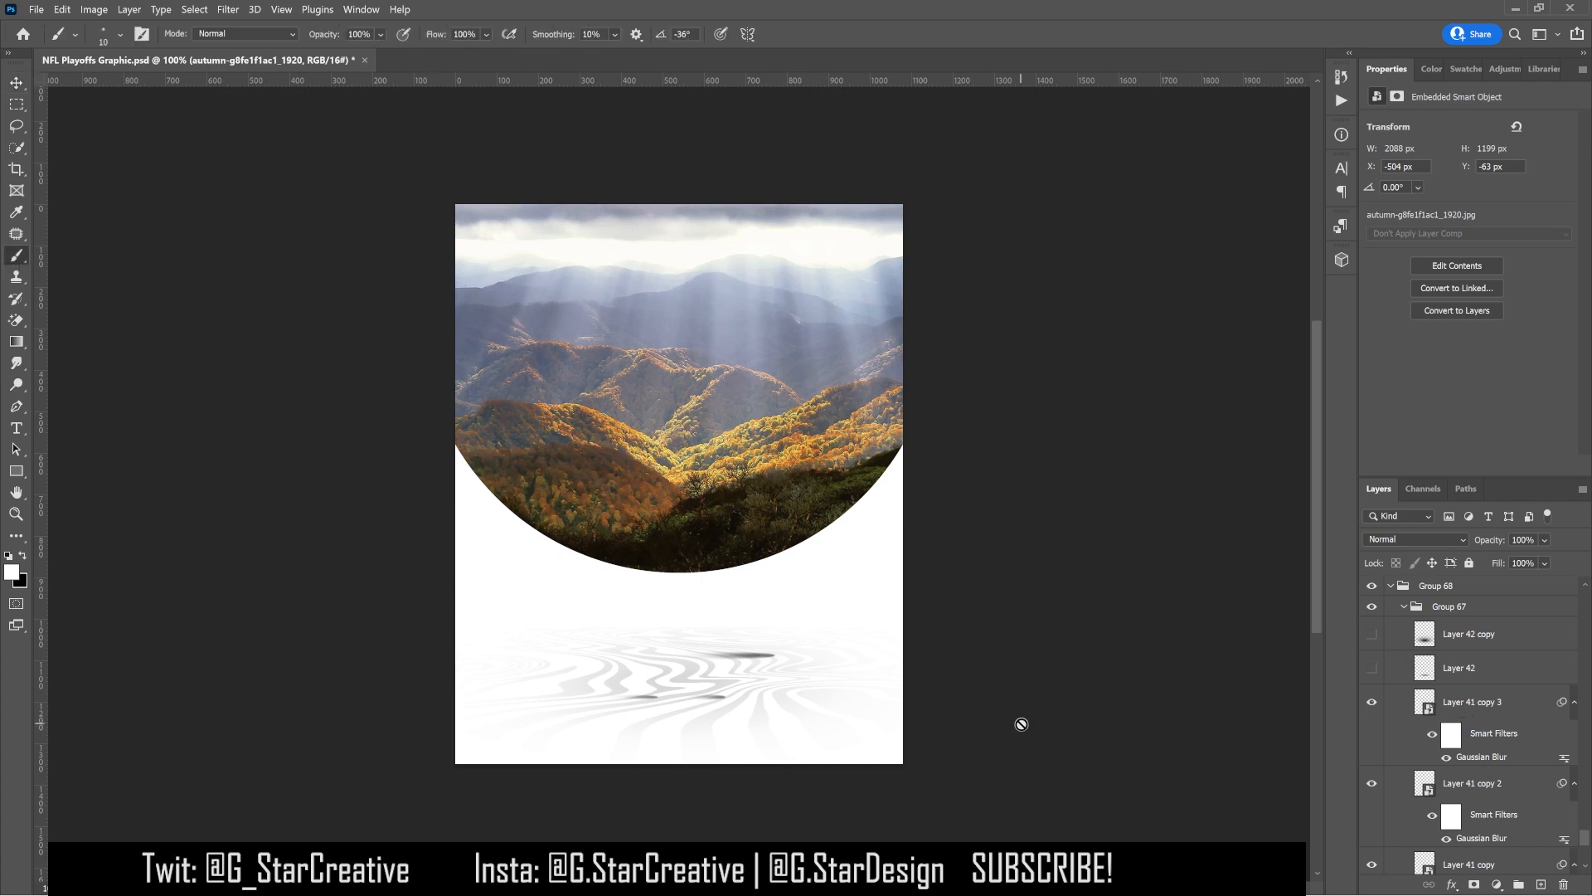
pyautogui.click(1465, 713)
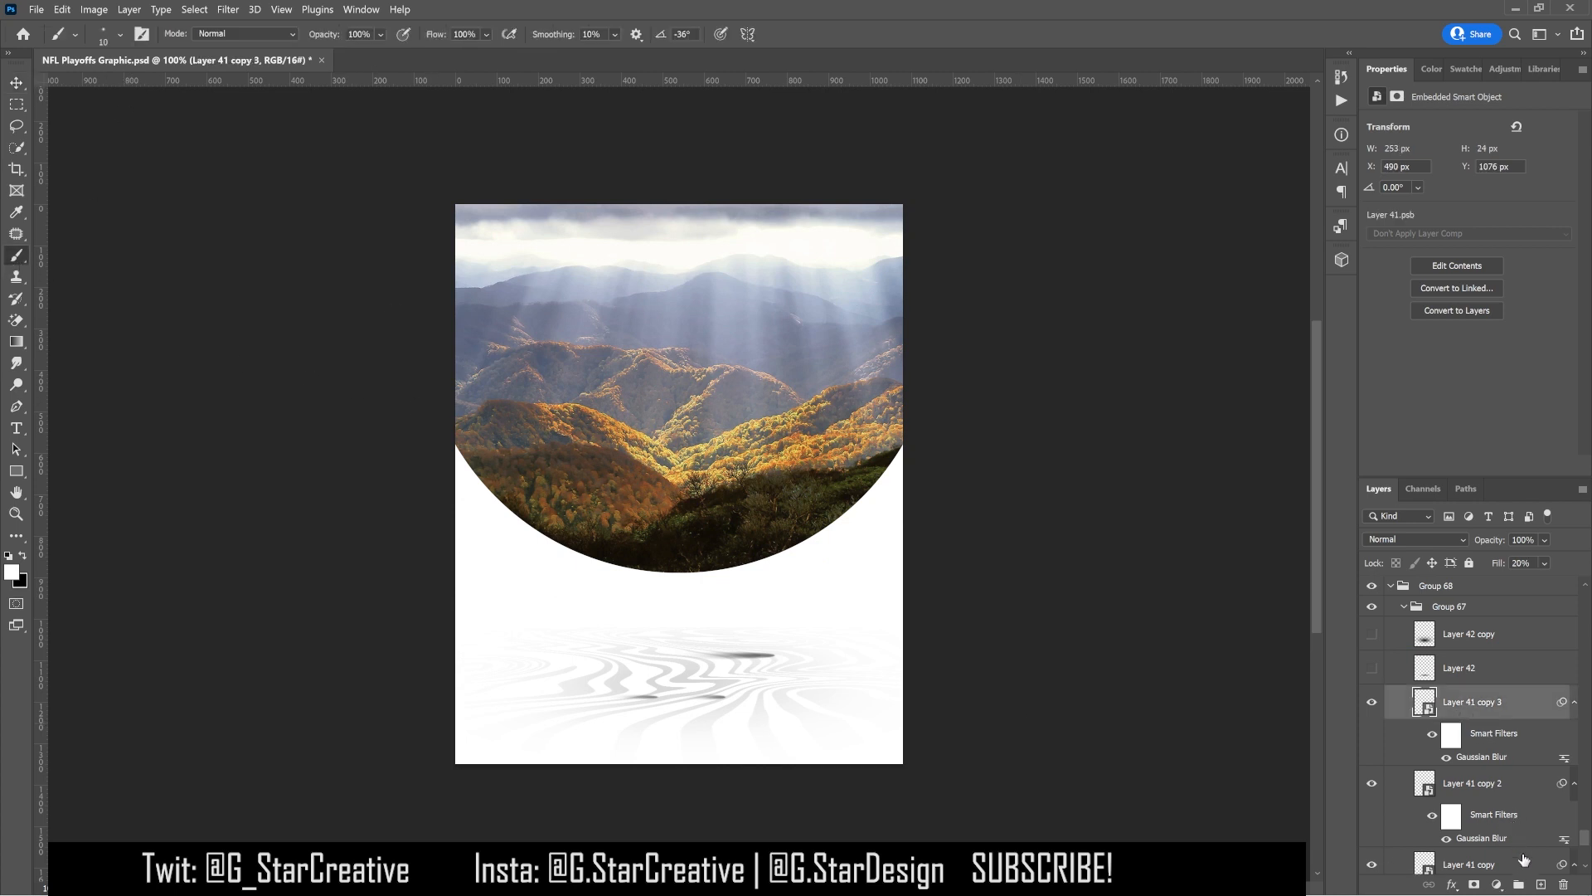
pyautogui.click(1541, 884)
pyautogui.press(']')
pyautogui.press(']')
pyautogui.press(']')
pyautogui.press(']')
pyautogui.press(']')
pyautogui.press(']')
pyautogui.press(']')
pyautogui.press(']')
pyautogui.press('x')
pyautogui.click(629, 646)
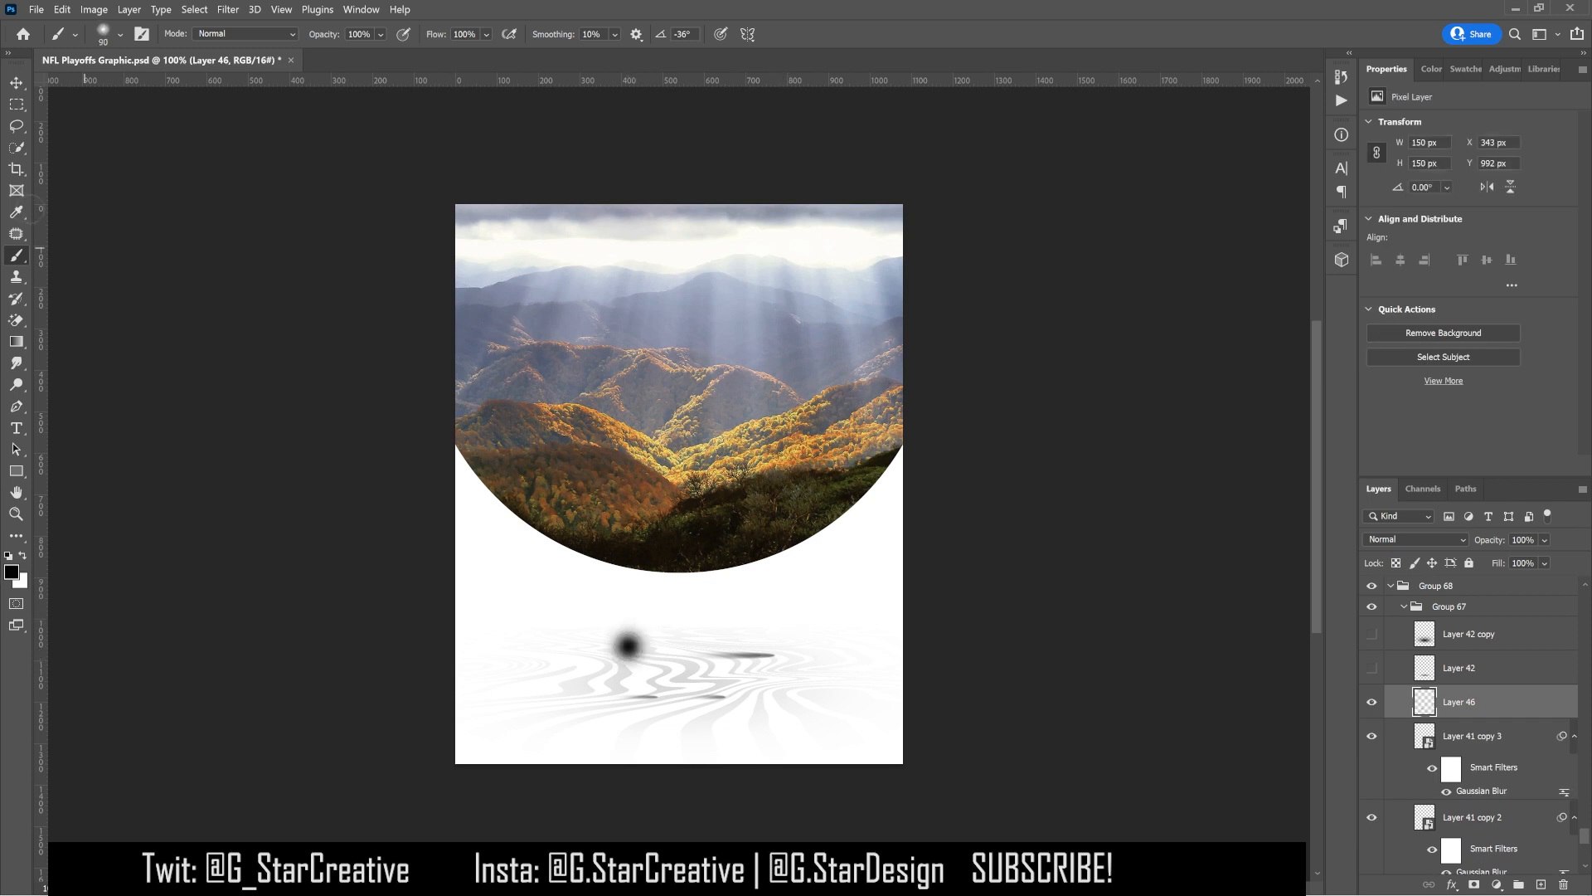
# Add a mask to the dot's layer, hide part of the dot with a hard-edged 125 px brush, and invert the mask
pyautogui.click(103, 41)
pyautogui.moveTo(113, 108); pyautogui.dragTo(249, 111)
pyautogui.press('Return')
pyautogui.click(1473, 885)
pyautogui.press(']')
pyautogui.press(']')
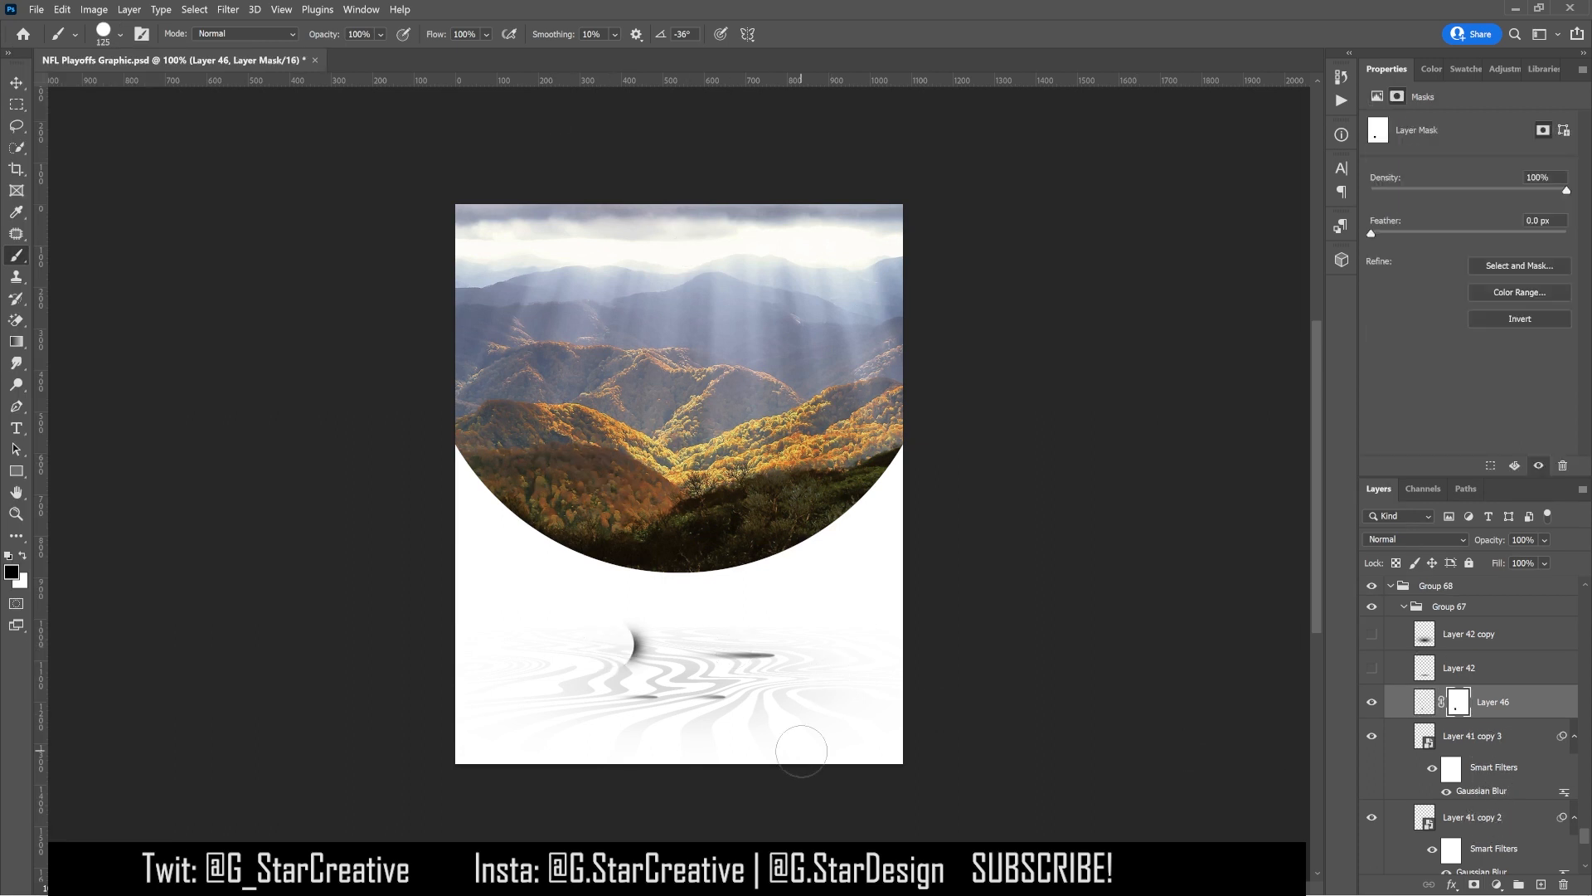
pyautogui.hotkey('ctrl', 'i')
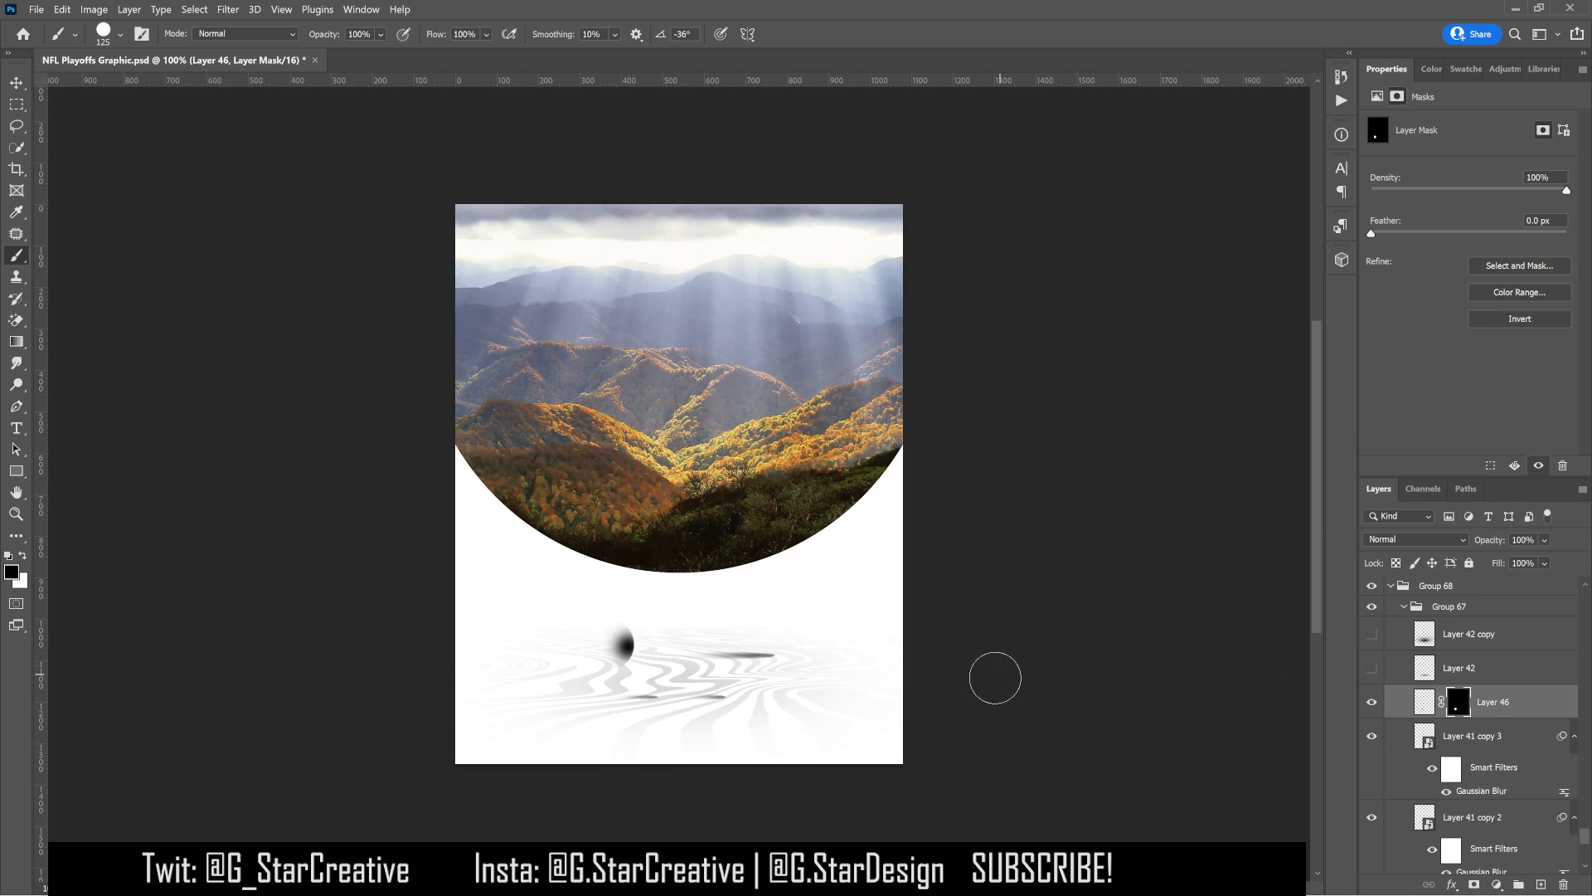
# Squash the masked dot to 28% of its height and stretch it wider into a flat, hard-edged shadow
pyautogui.click(16, 83)
pyautogui.hotkey('ctrl', 't')
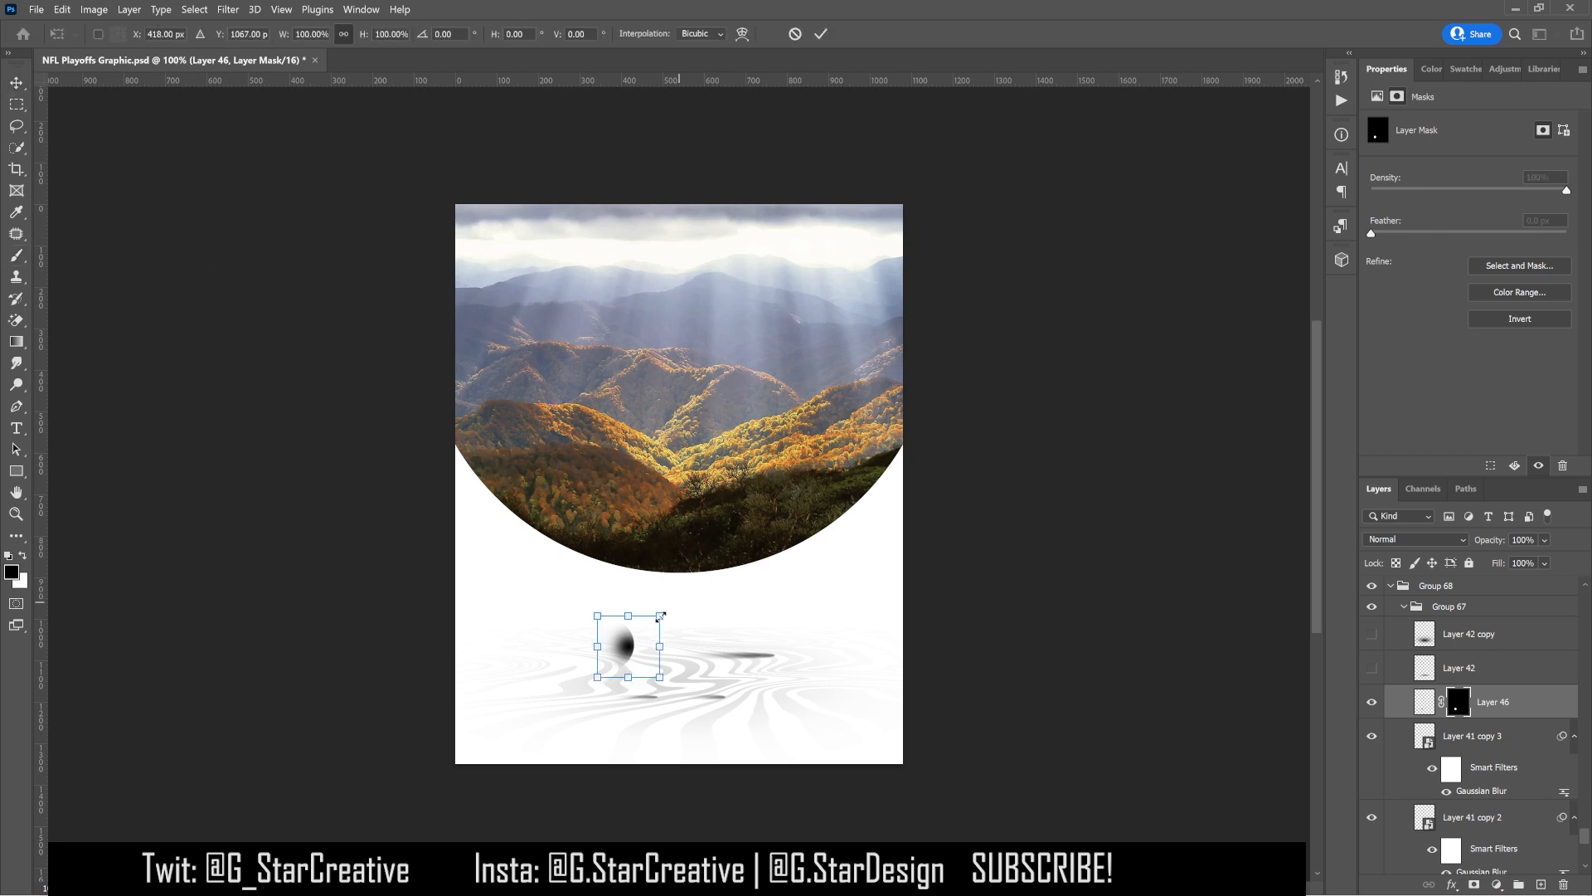
pyautogui.moveTo(622, 622); pyautogui.dragTo(627, 661)
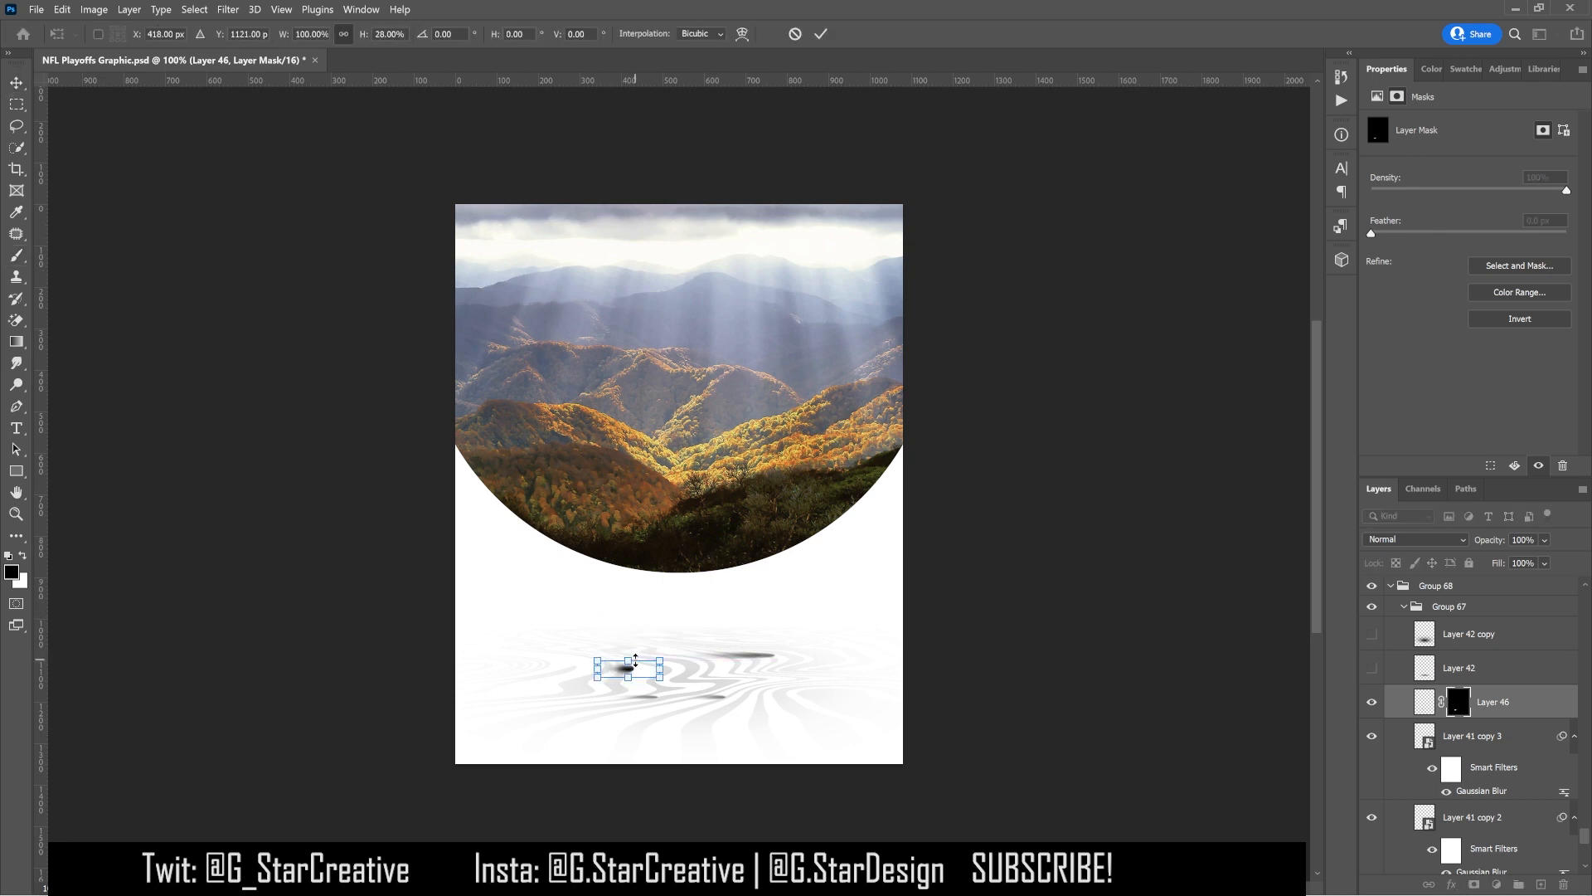
pyautogui.press('Return')
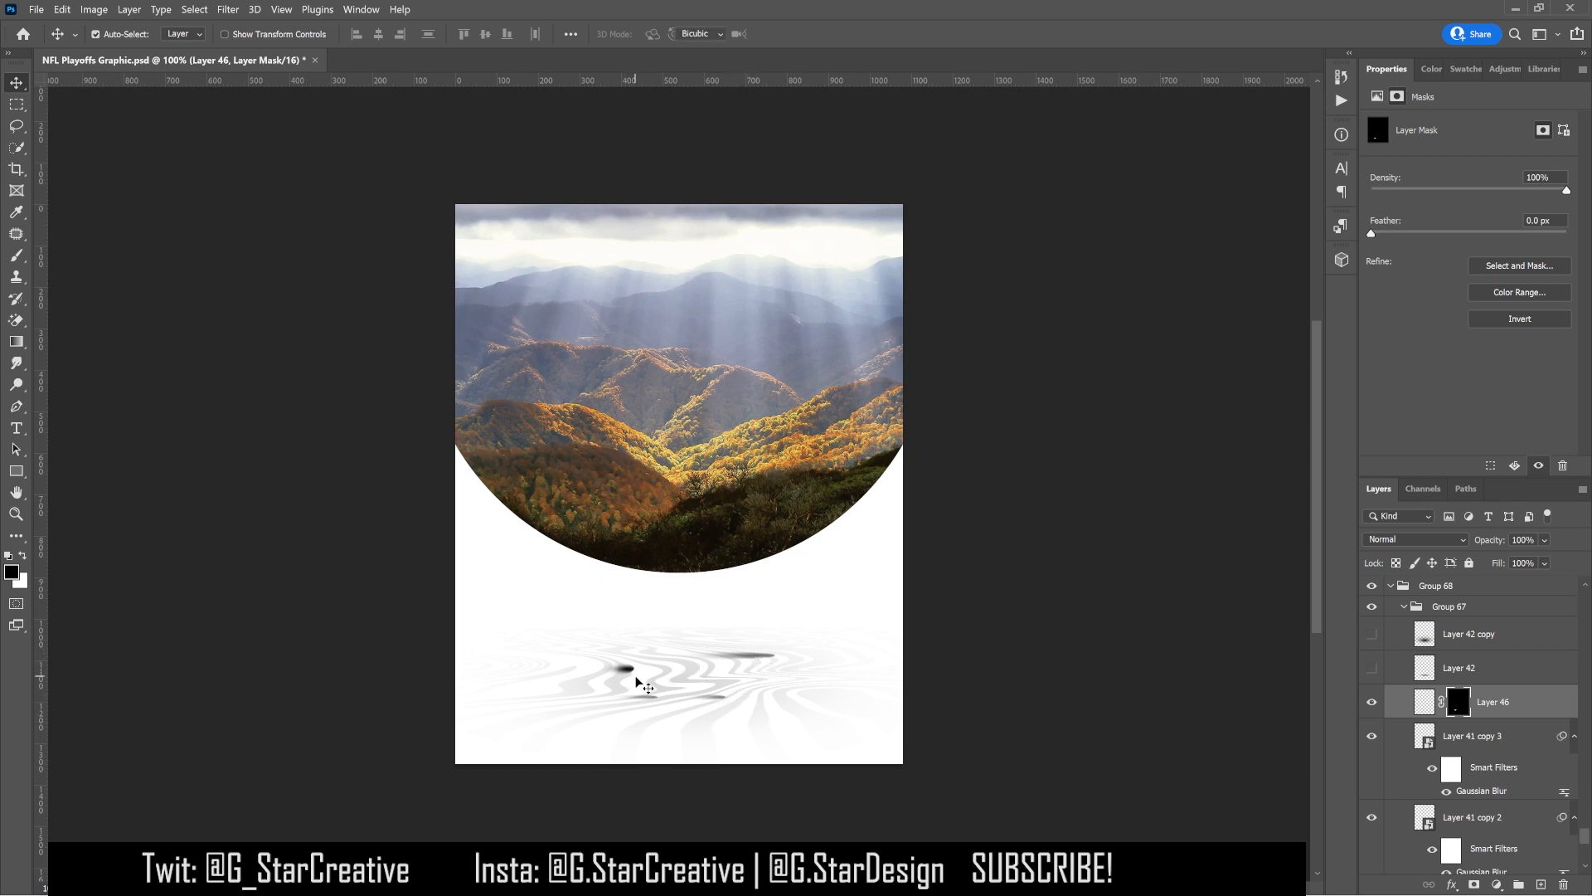
pyautogui.hotkey('ctrl', 't')
pyautogui.moveTo(597, 668); pyautogui.dragTo(566, 669)
pyautogui.press('Return')
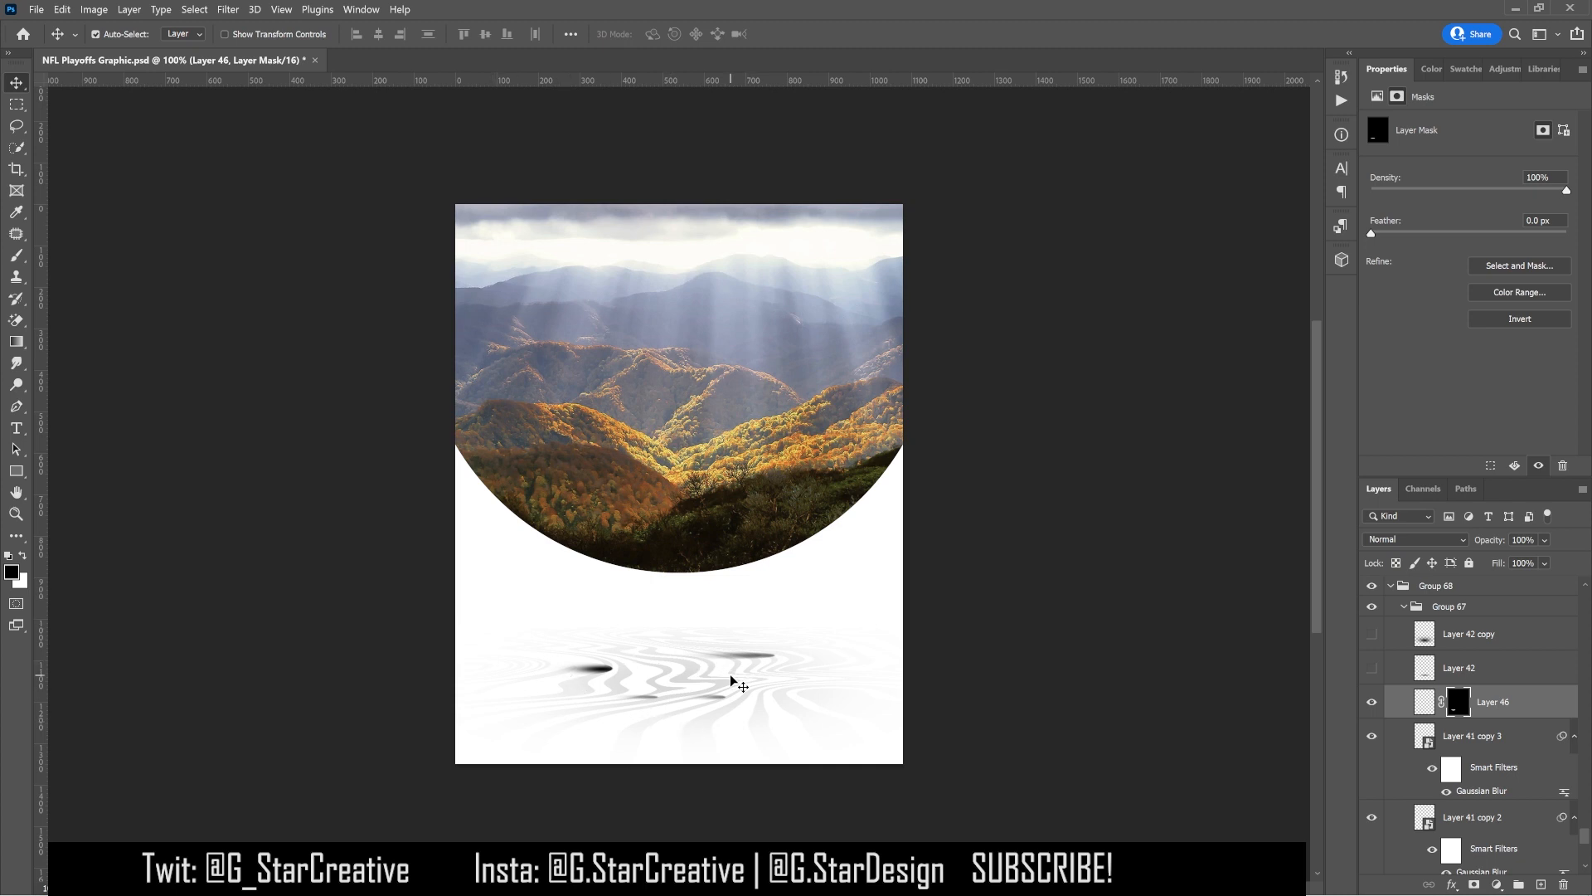
# Delete the demonstration shadow layer and make Layer 42 and Layer 42 copy visible
pyautogui.press('Delete')
pyautogui.click(1372, 668)
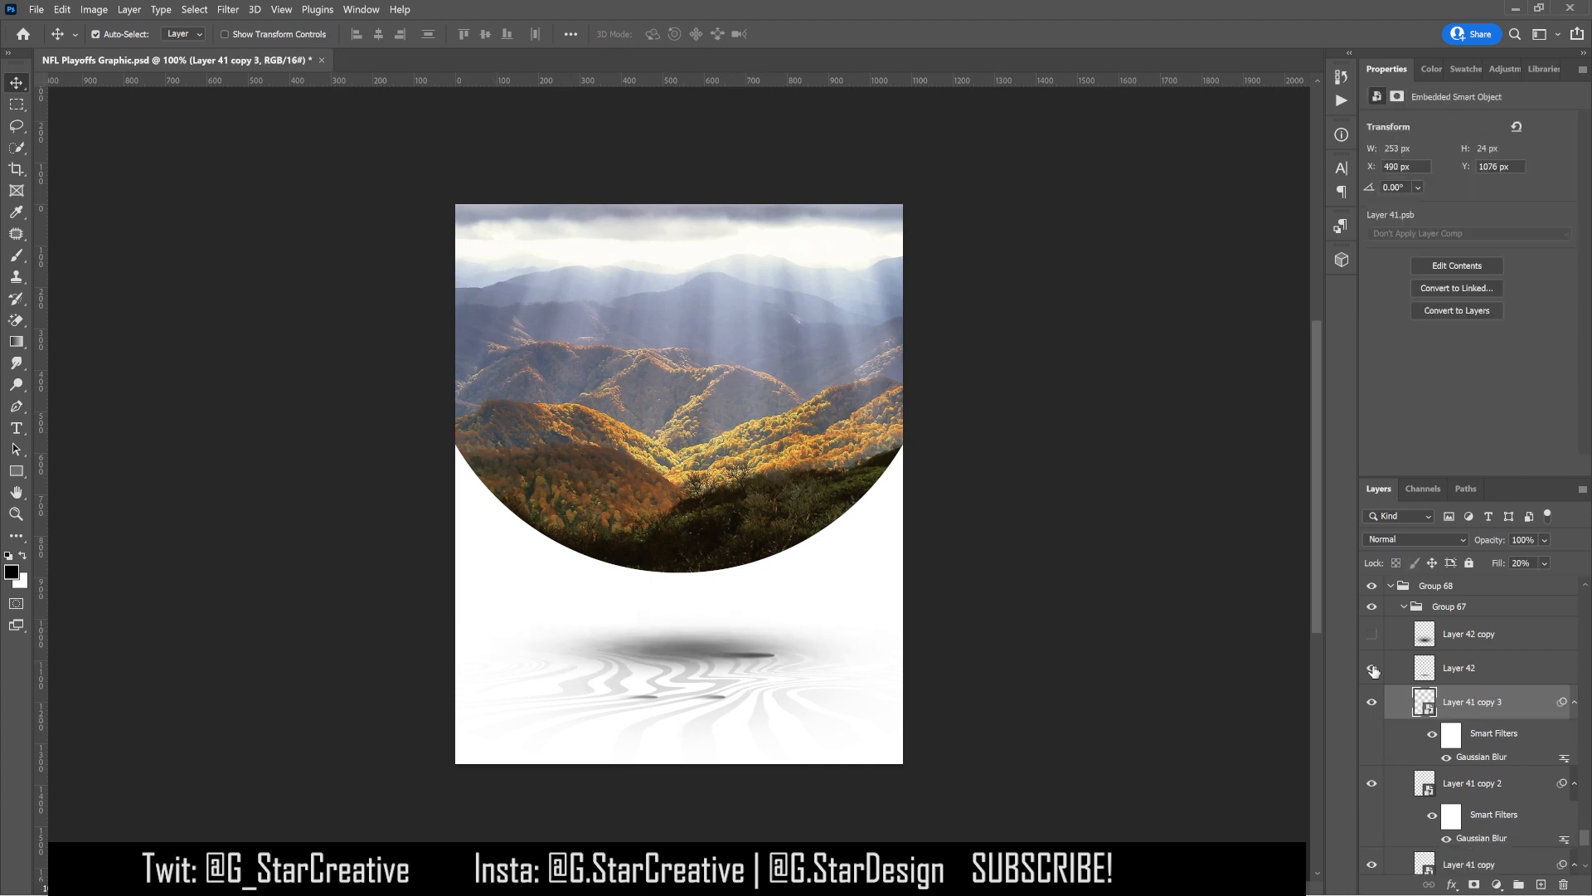
pyautogui.click(1372, 634)
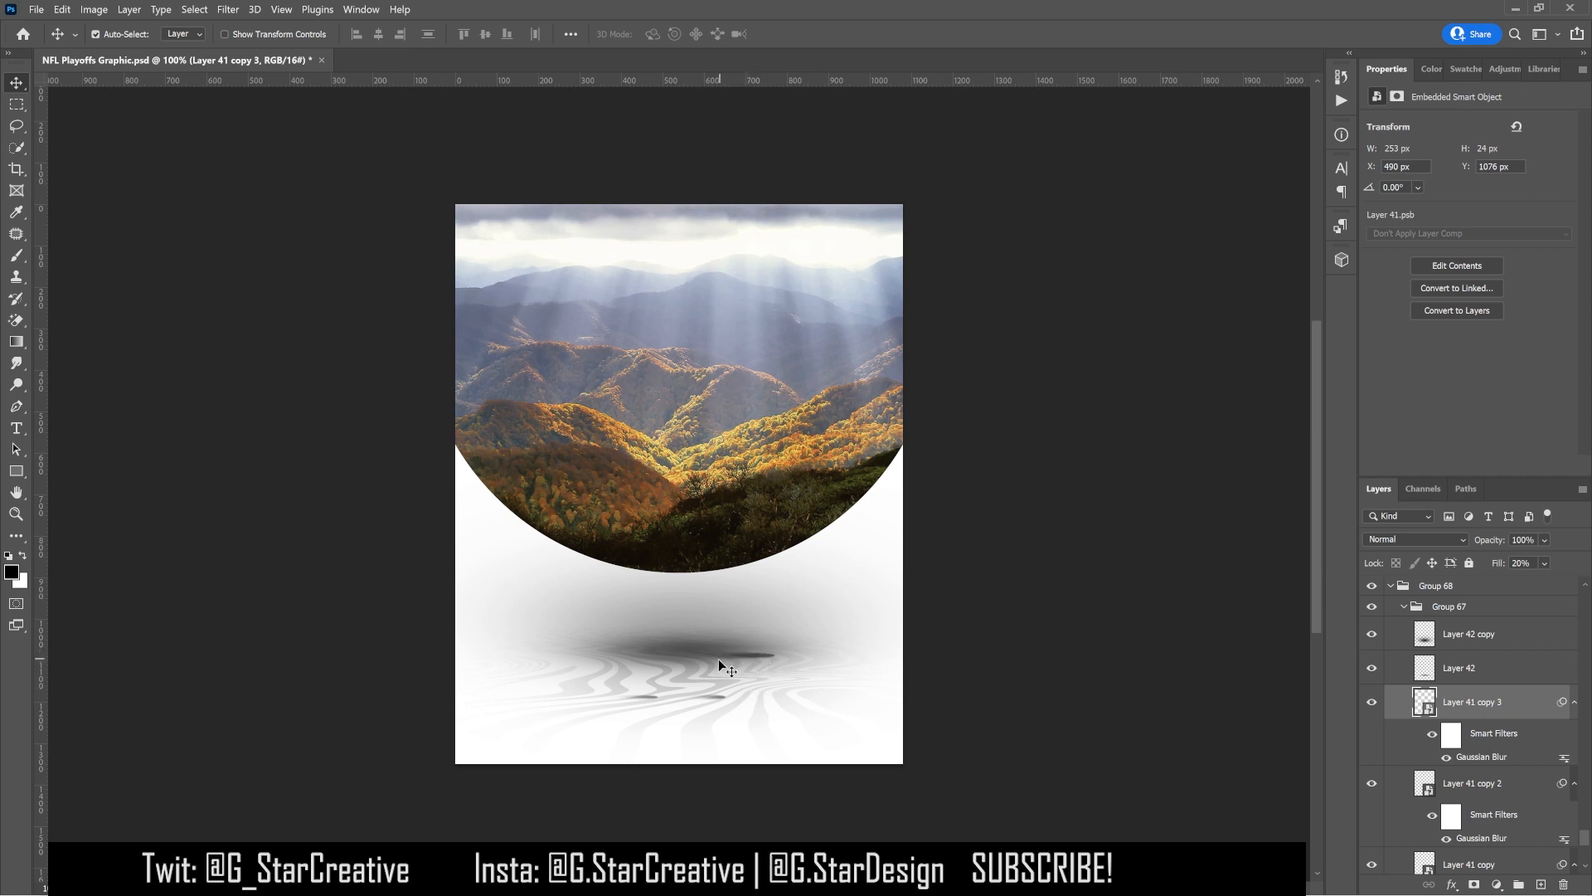
pyautogui.click(1372, 668)
pyautogui.click(1372, 668)
# Show the "app state" and "in the playoffs" text layers and turn on the layer effects of both
pyautogui.scroll(3, 1468, 680)
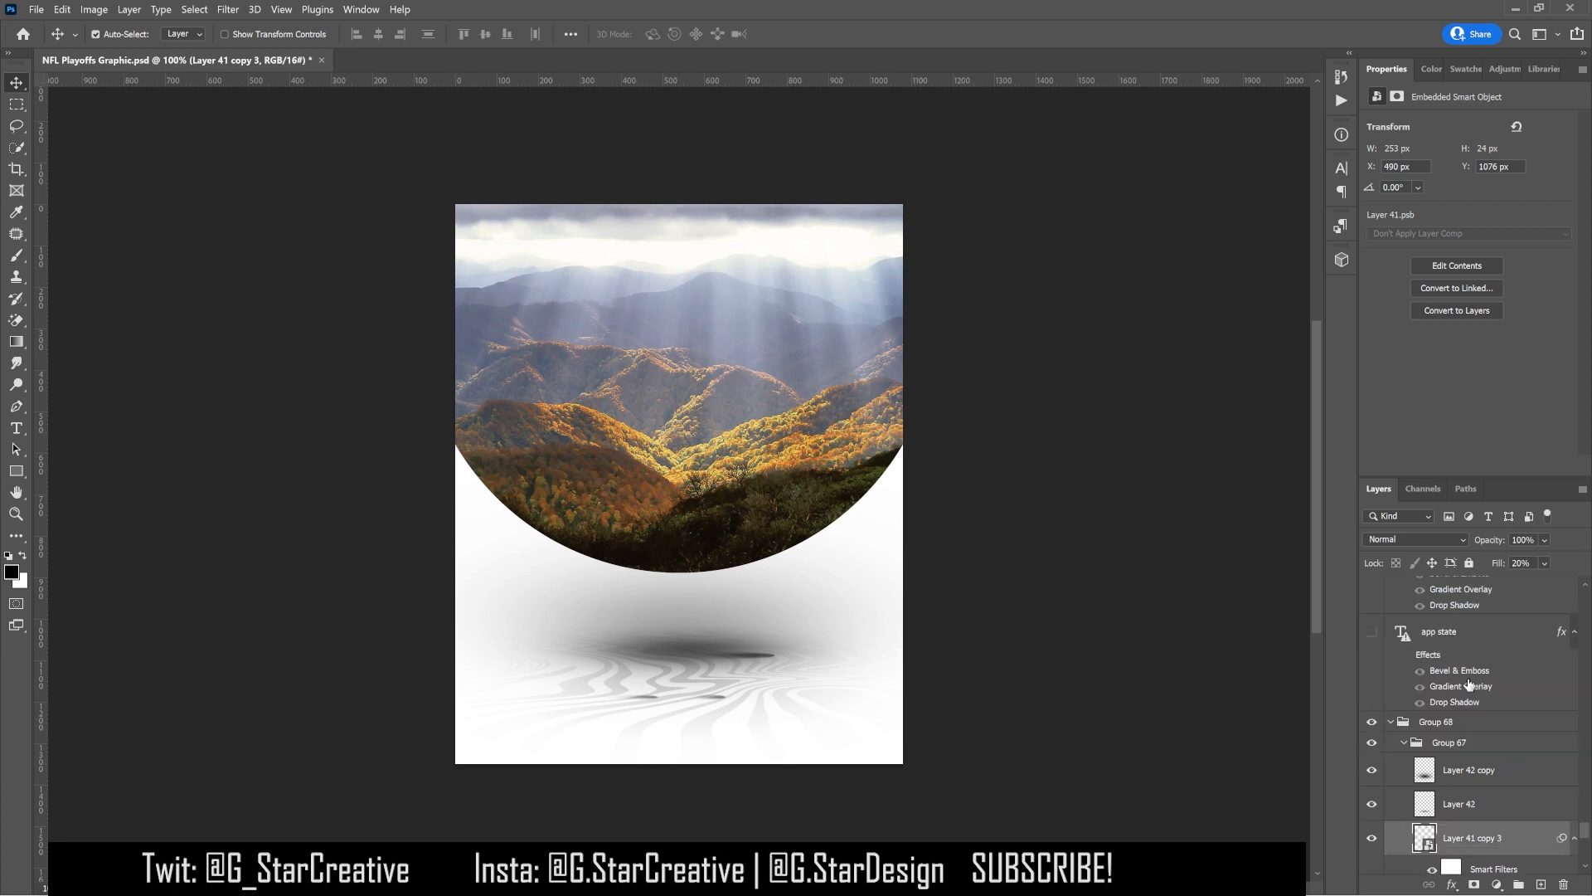
pyautogui.scroll(1, 1467, 681)
pyautogui.click(1371, 666)
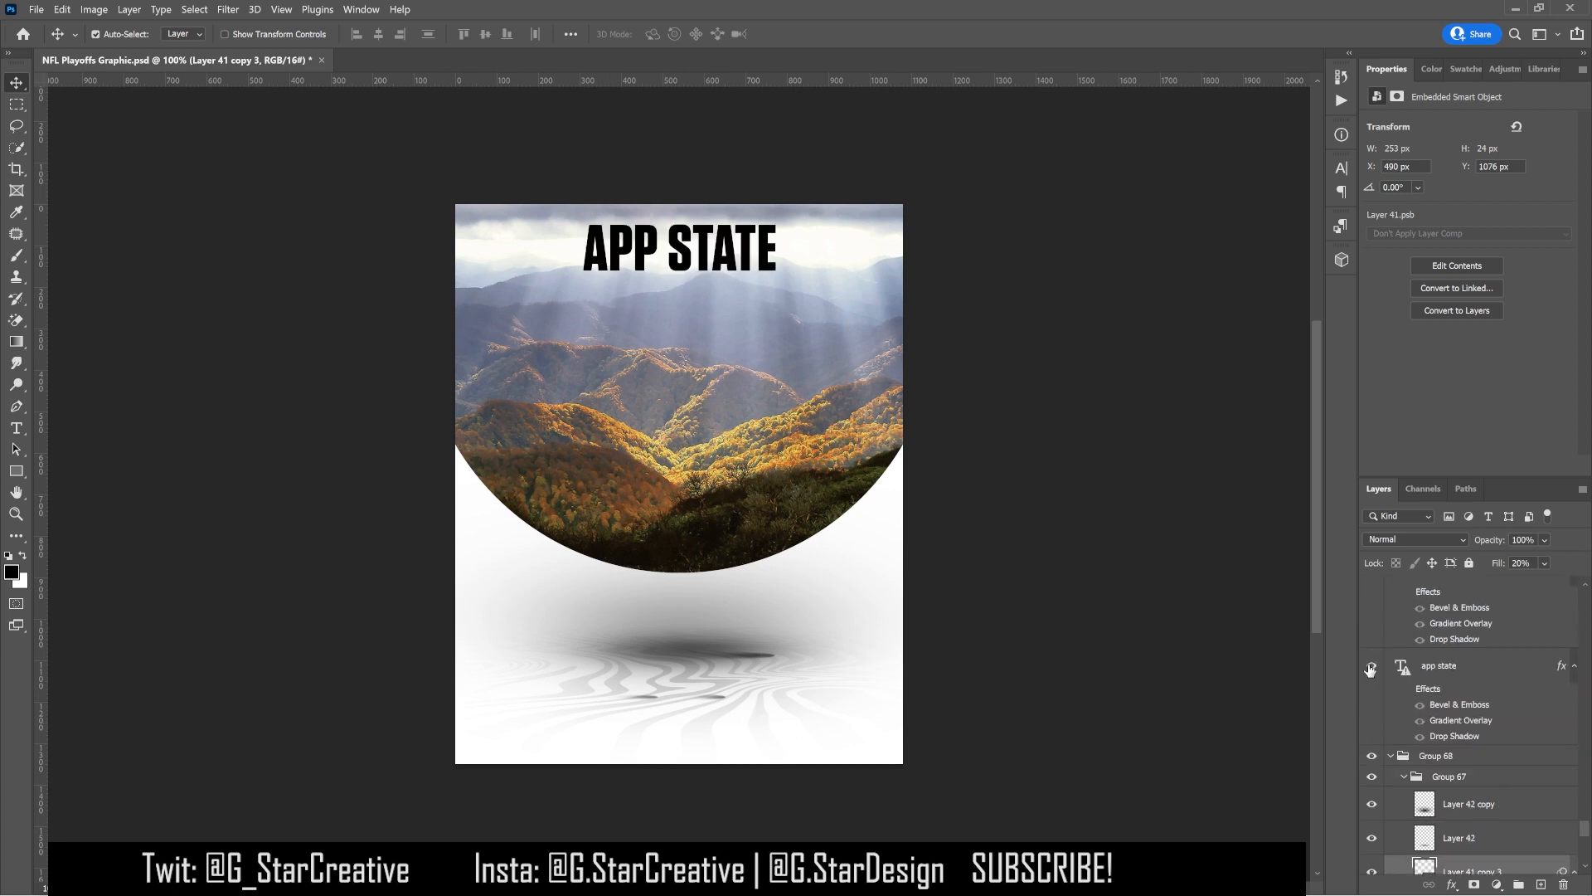
pyautogui.click(1407, 657)
pyautogui.scroll(2, 1407, 651)
pyautogui.click(1372, 637)
pyautogui.click(1406, 758)
pyautogui.click(1406, 662)
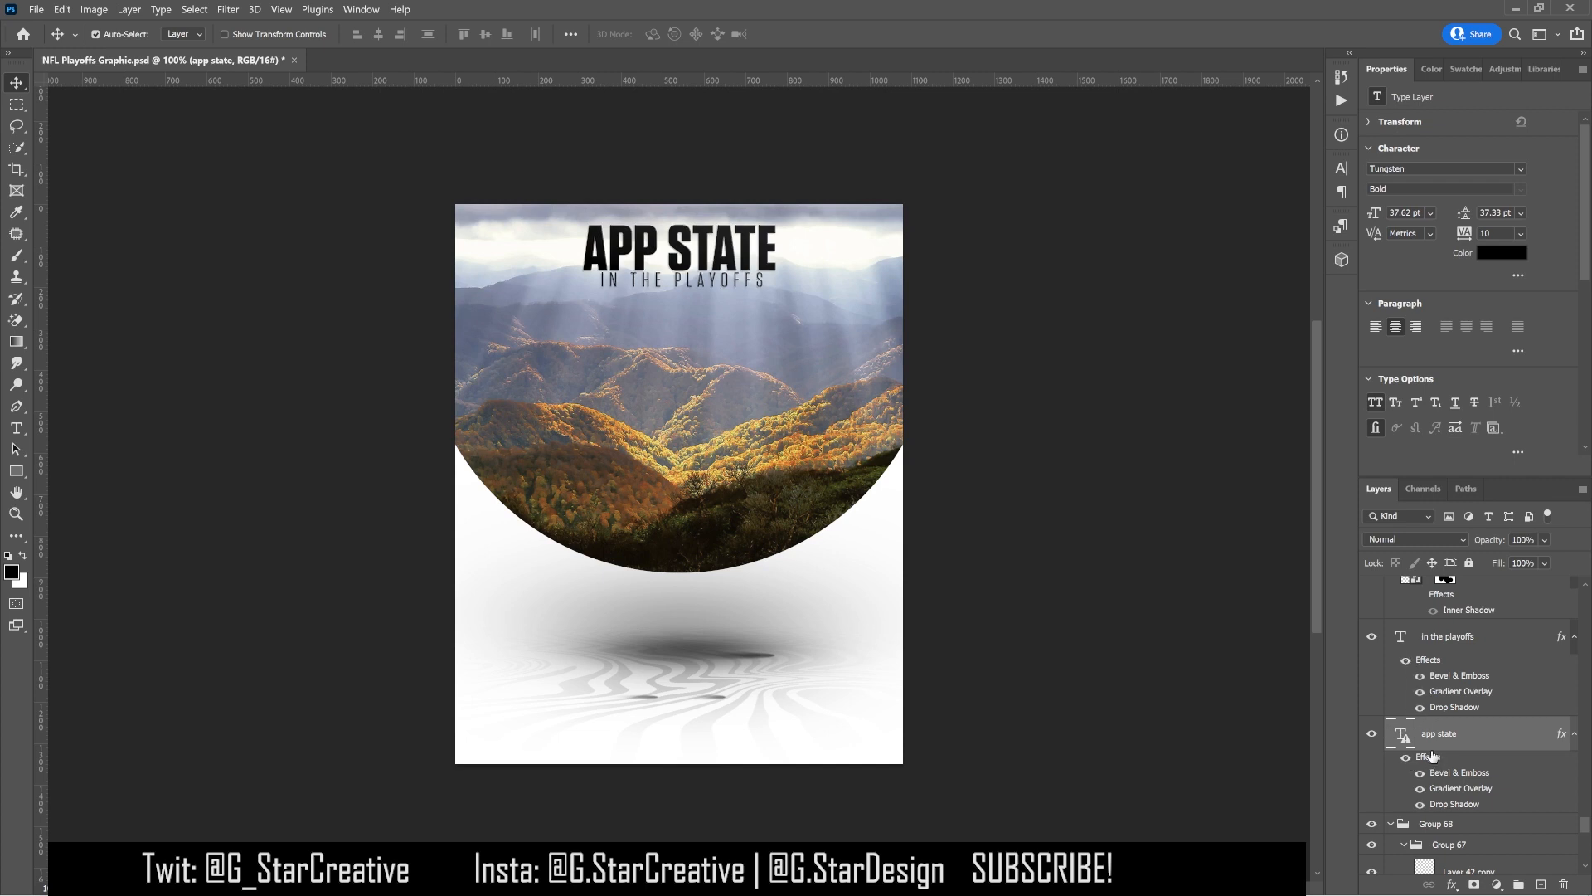
# Examine the Bevel & Emboss, Gradient Overlay and Drop Shadow settings of the "app state" text layer
pyautogui.doubleClick(1434, 756)
pyautogui.click(1040, 504)
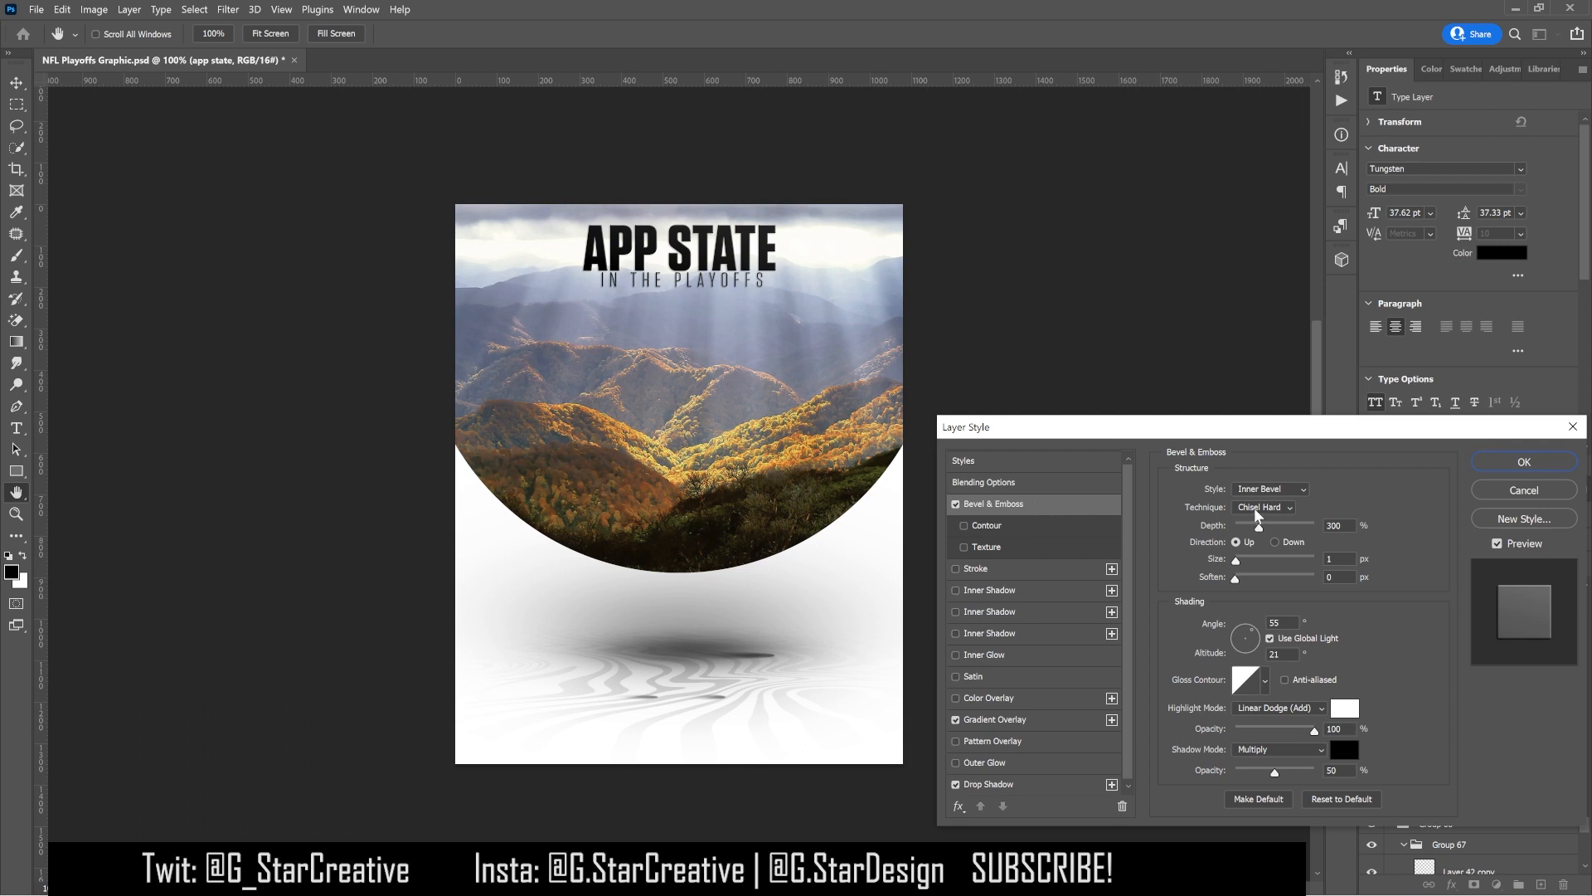
pyautogui.click(1046, 720)
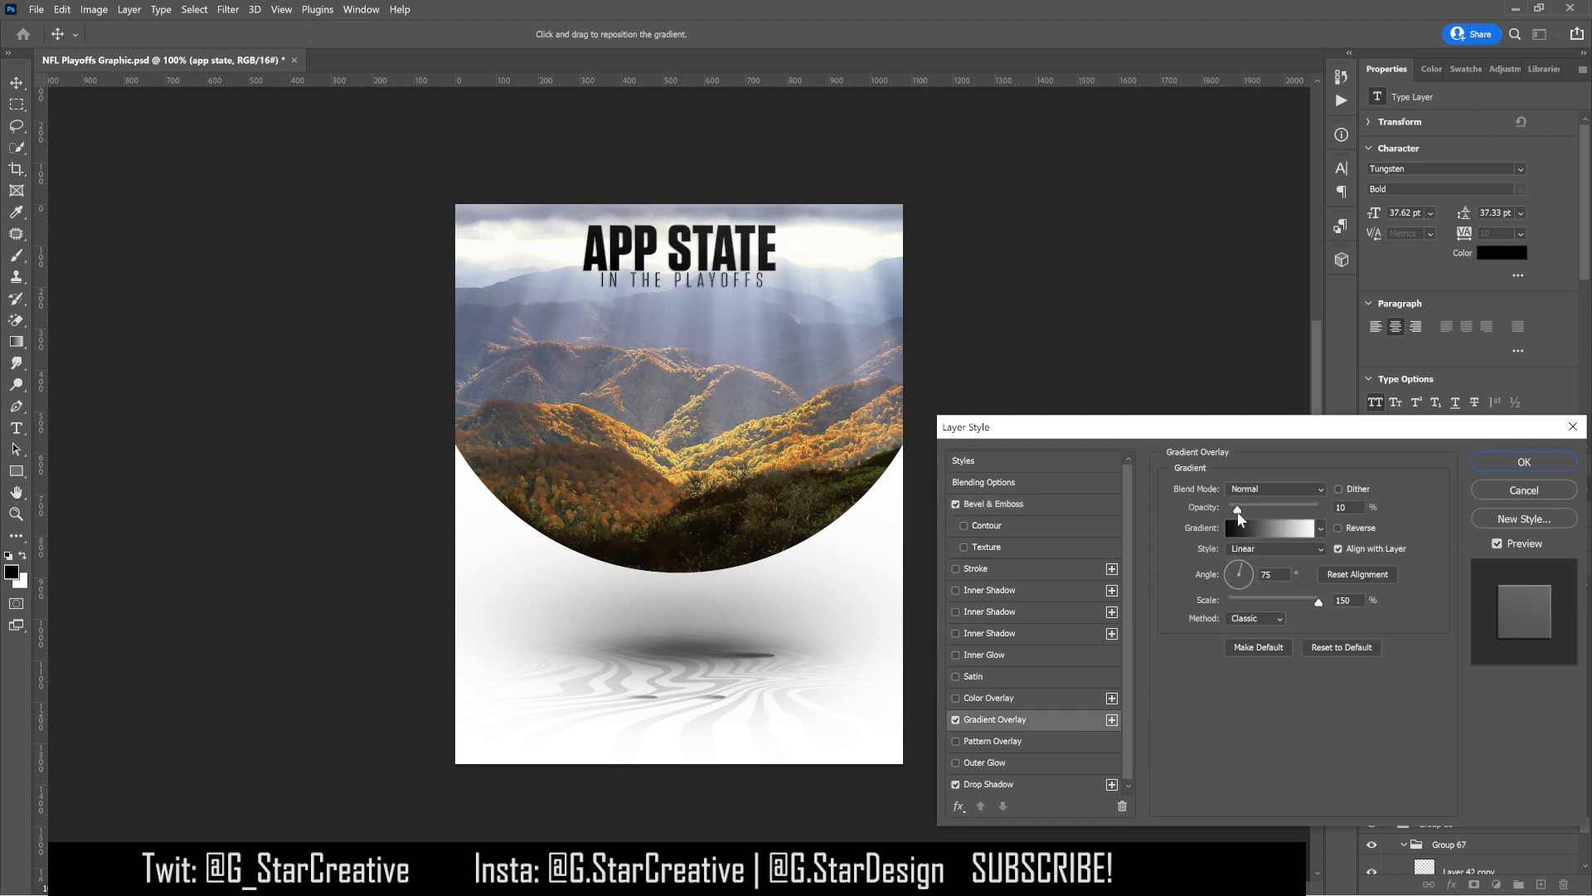
pyautogui.click(1047, 784)
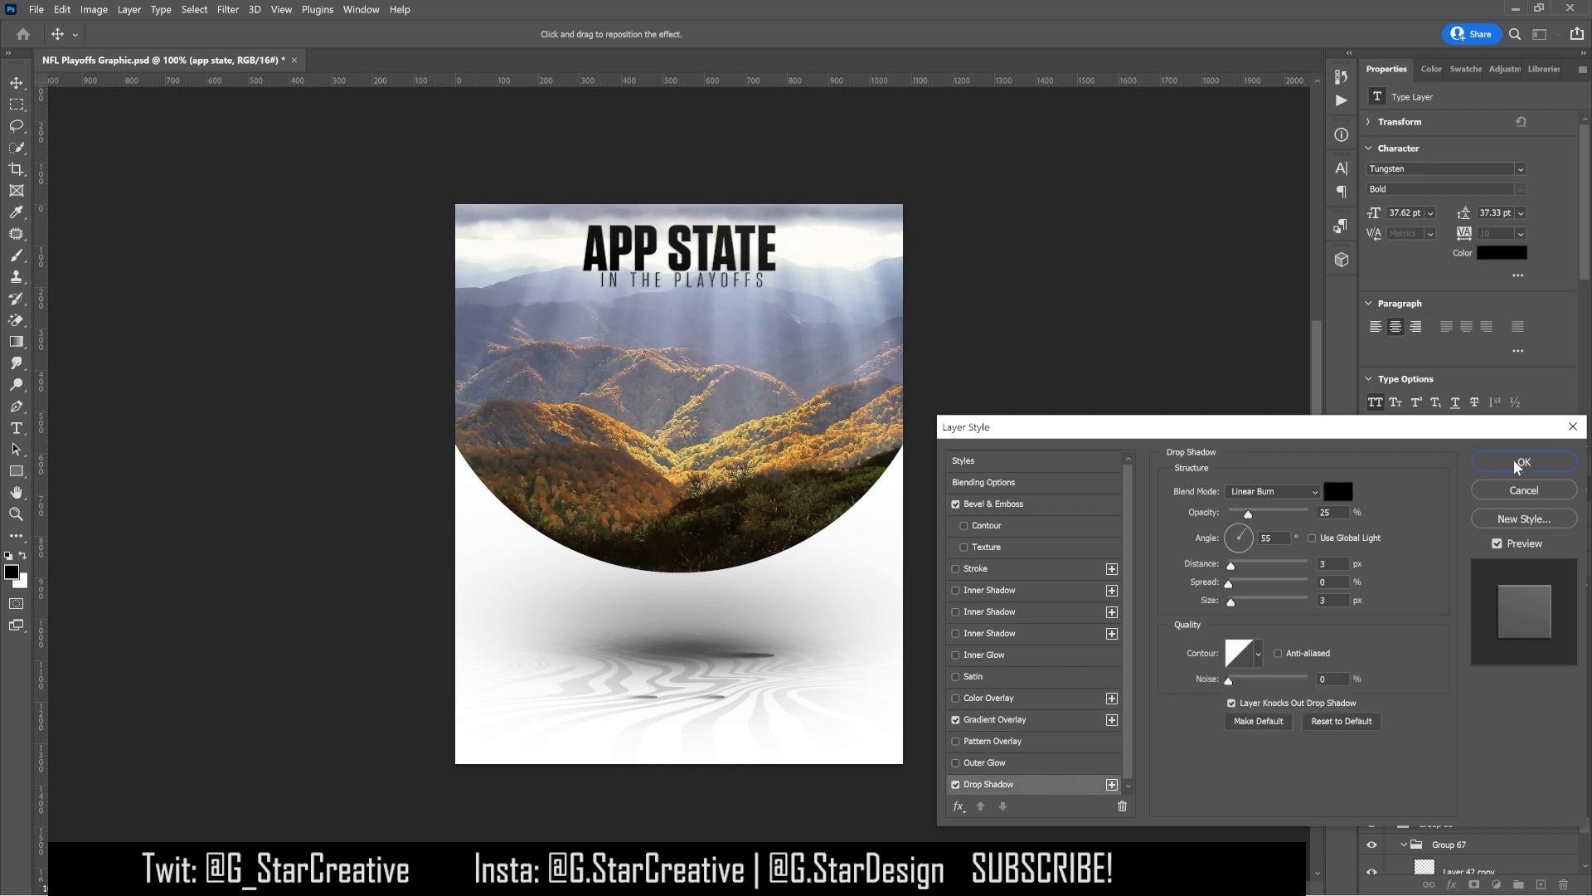
pyautogui.click(1517, 464)
# Show the bison layer with its layer effects, disabling its mask briefly to compare the full animal with the cutout
pyautogui.click(1373, 743)
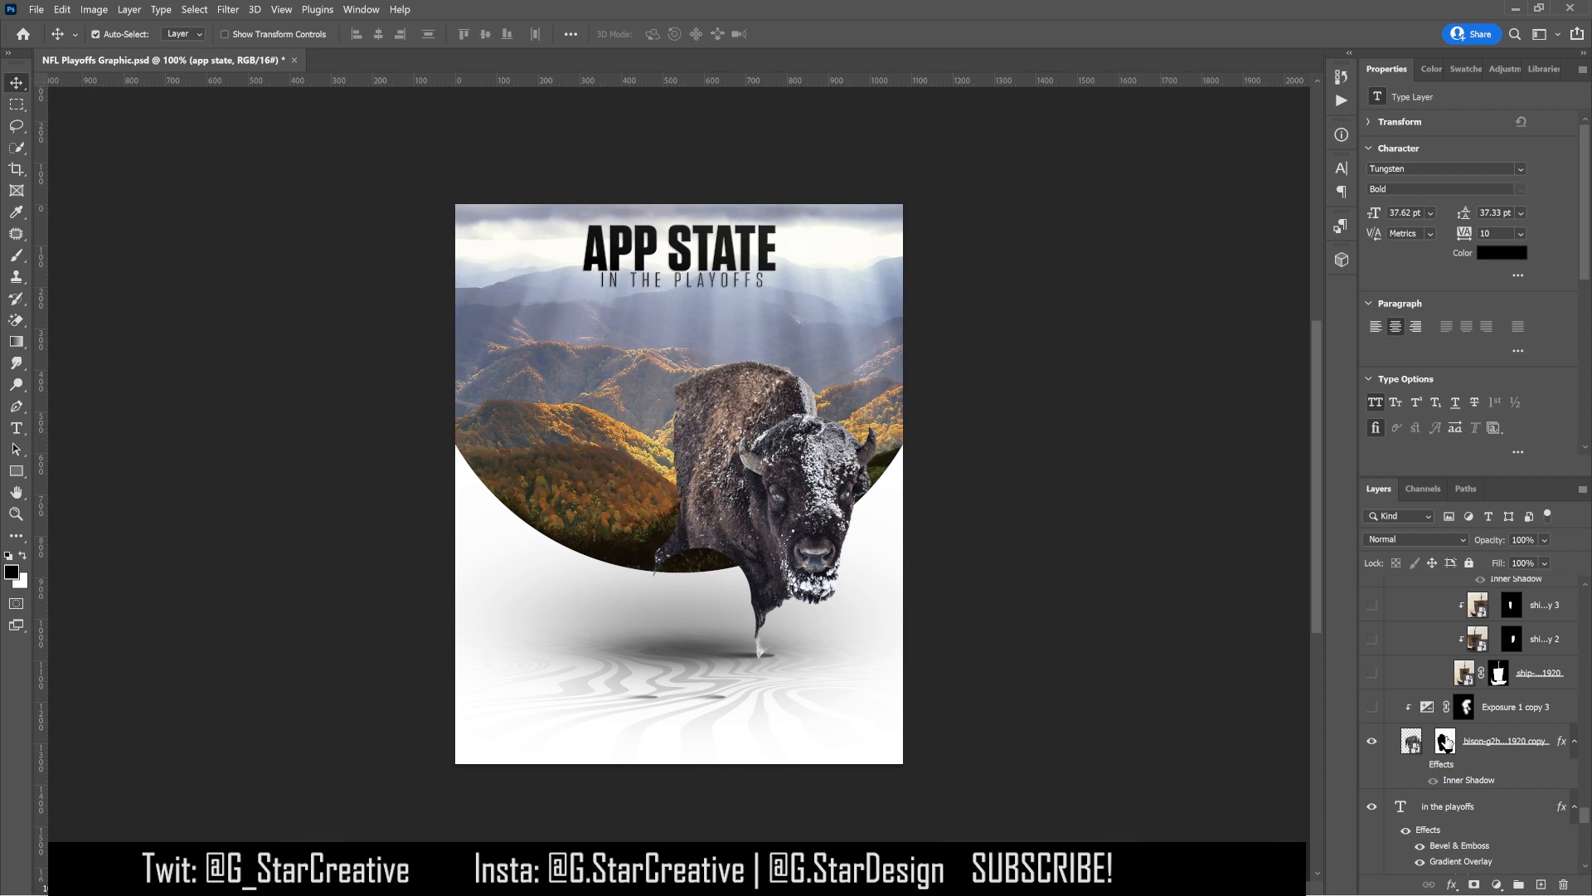
pyautogui.click(1445, 741)
pyautogui.keyDown('shift'); pyautogui.click(1445, 741); pyautogui.keyUp('shift')
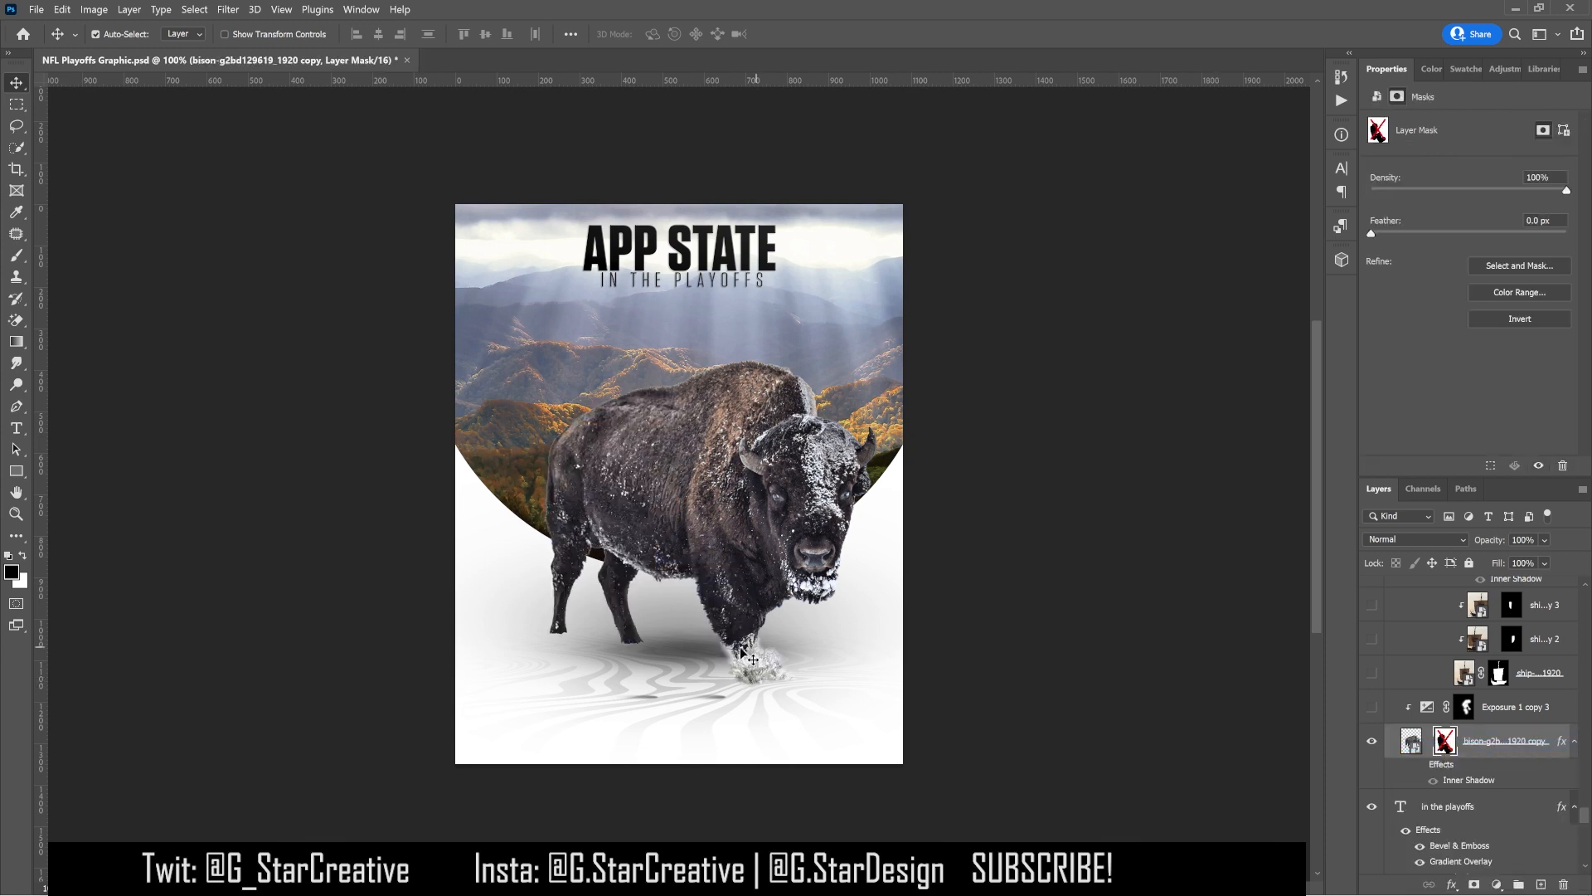
pyautogui.keyDown('shift'); pyautogui.click(1444, 741); pyautogui.keyUp('shift')
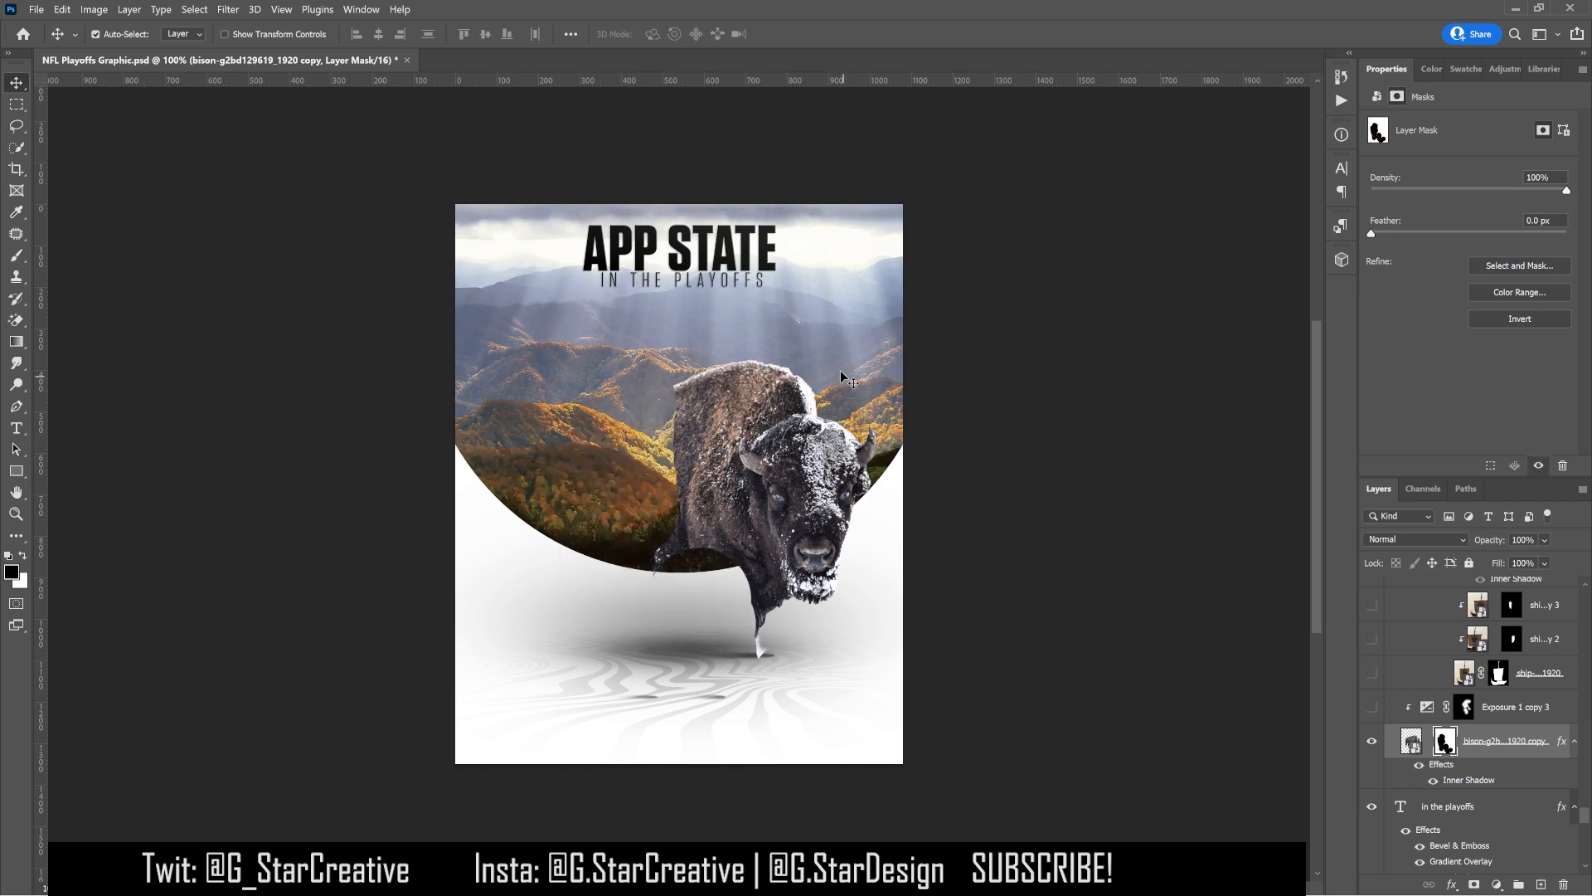
# Examine the bison's Inner Shadow settings without changing them, and turn on its clipped Exposure 1 copy 3 adjustment
pyautogui.doubleClick(1438, 763)
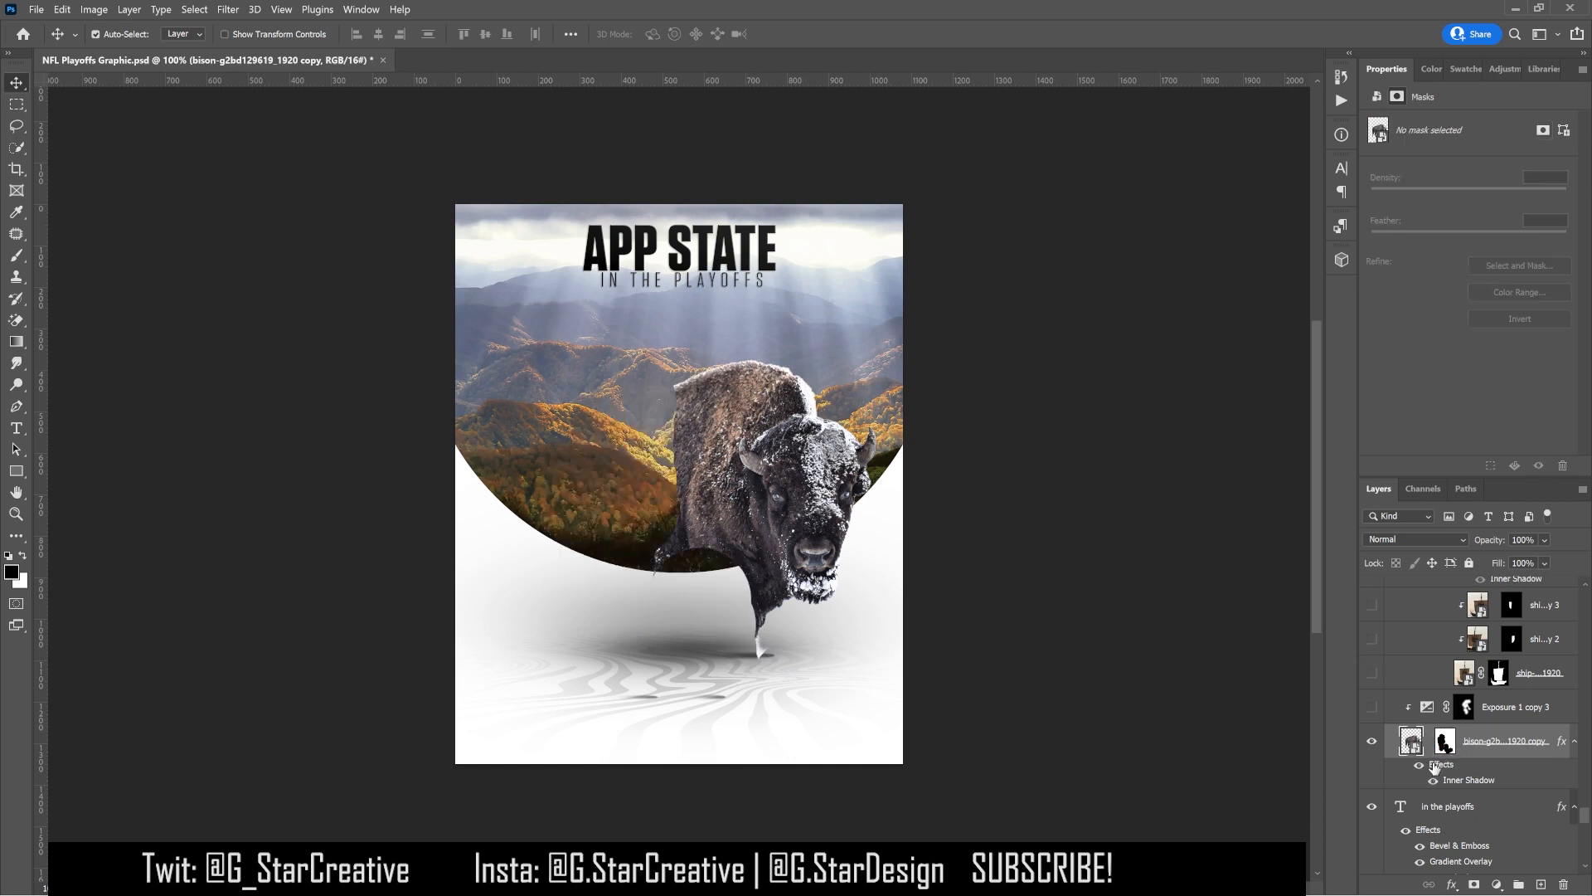
pyautogui.click(1071, 590)
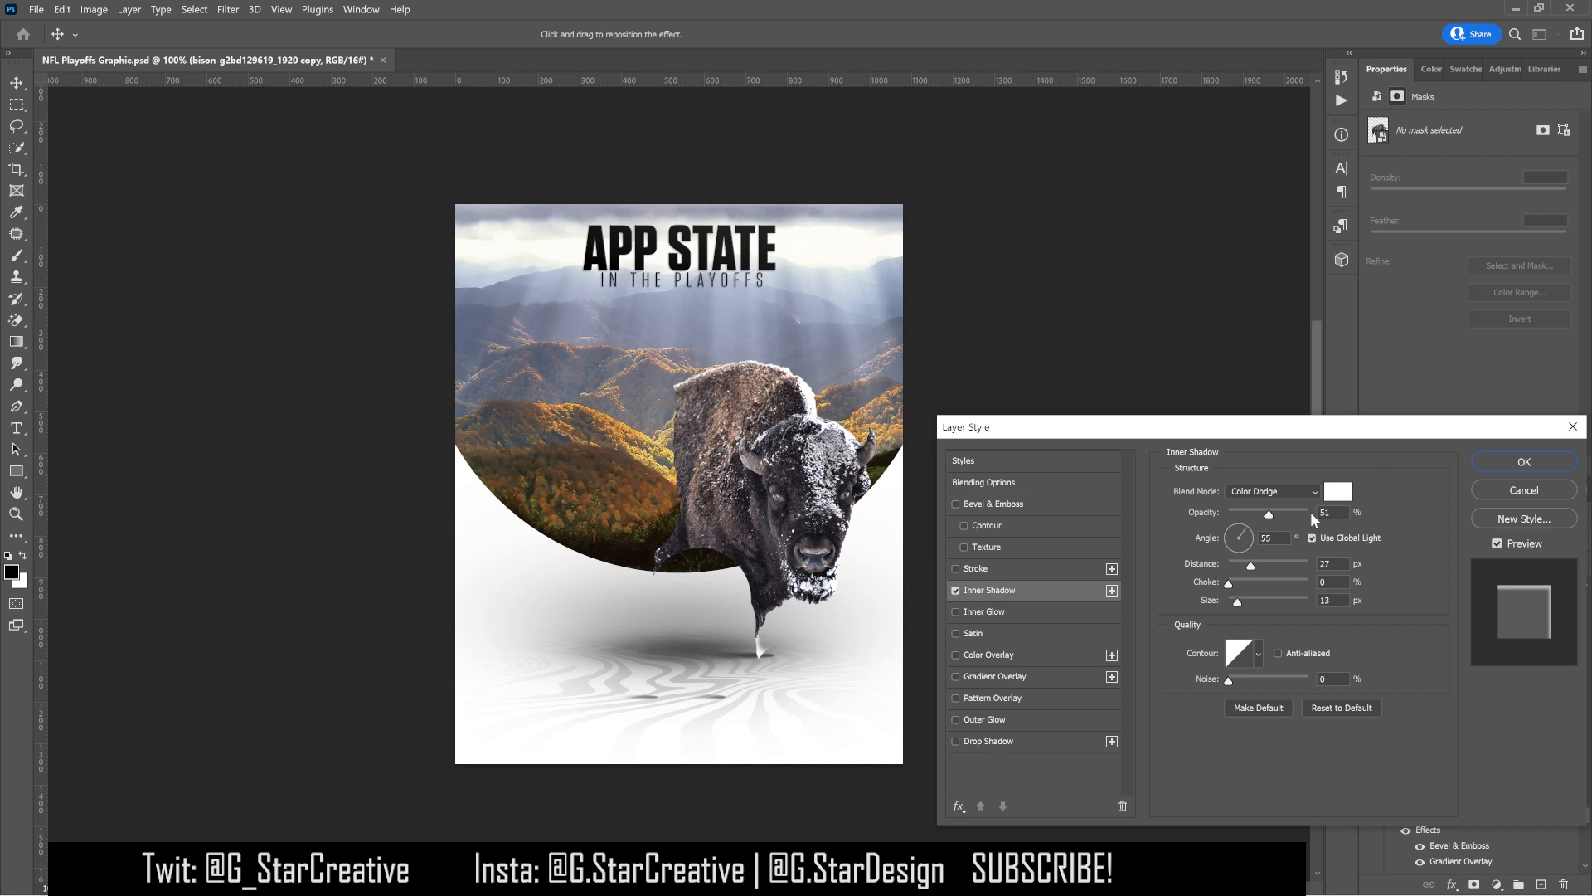
pyautogui.click(1507, 490)
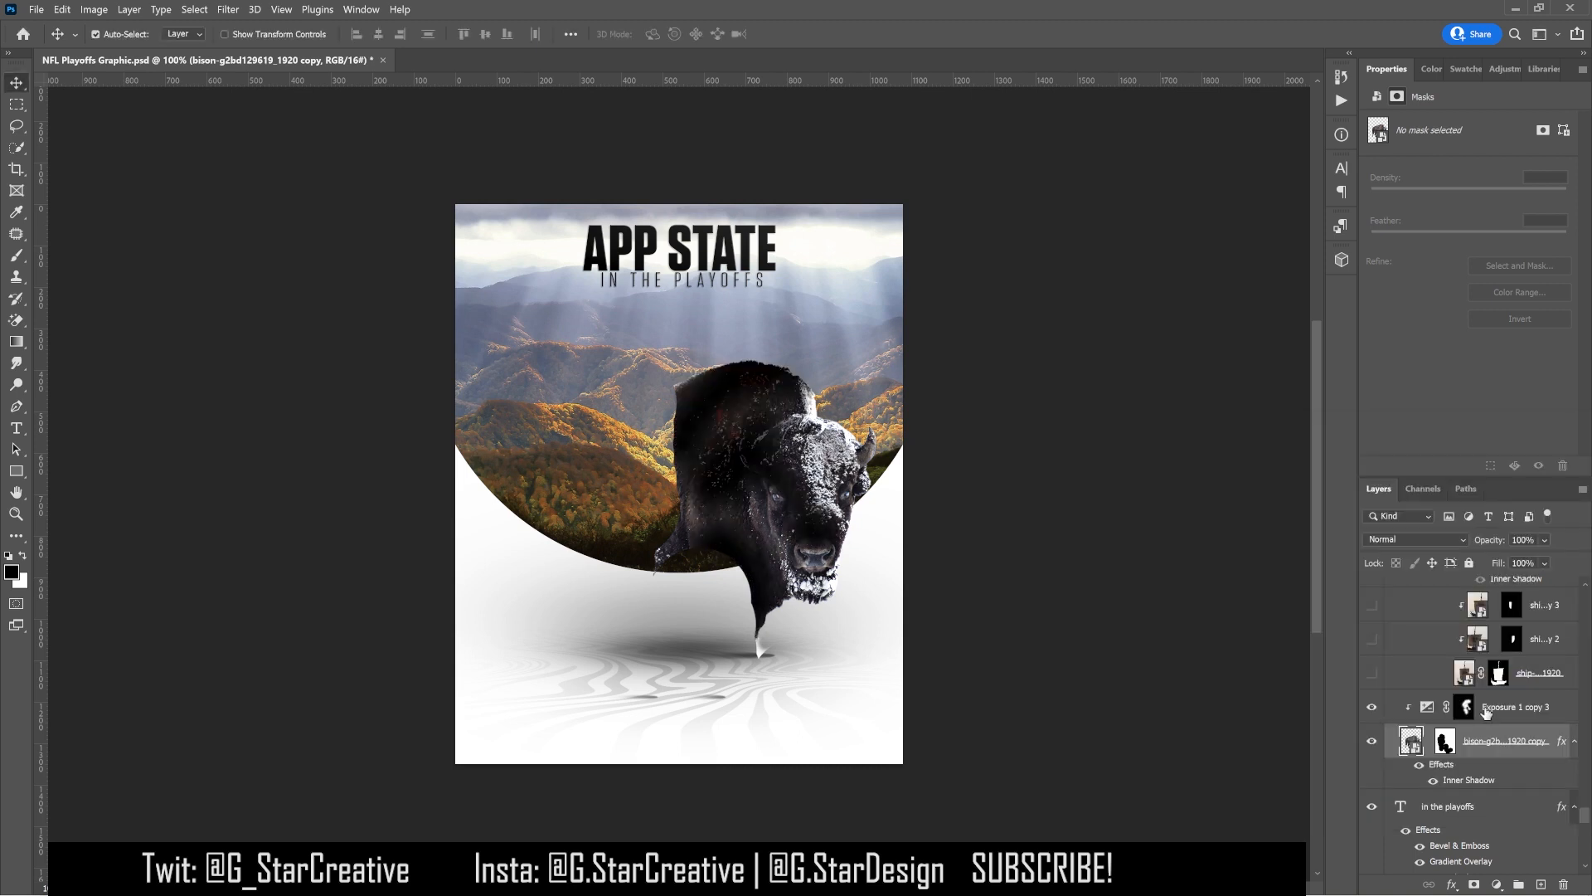
pyautogui.click(1541, 707)
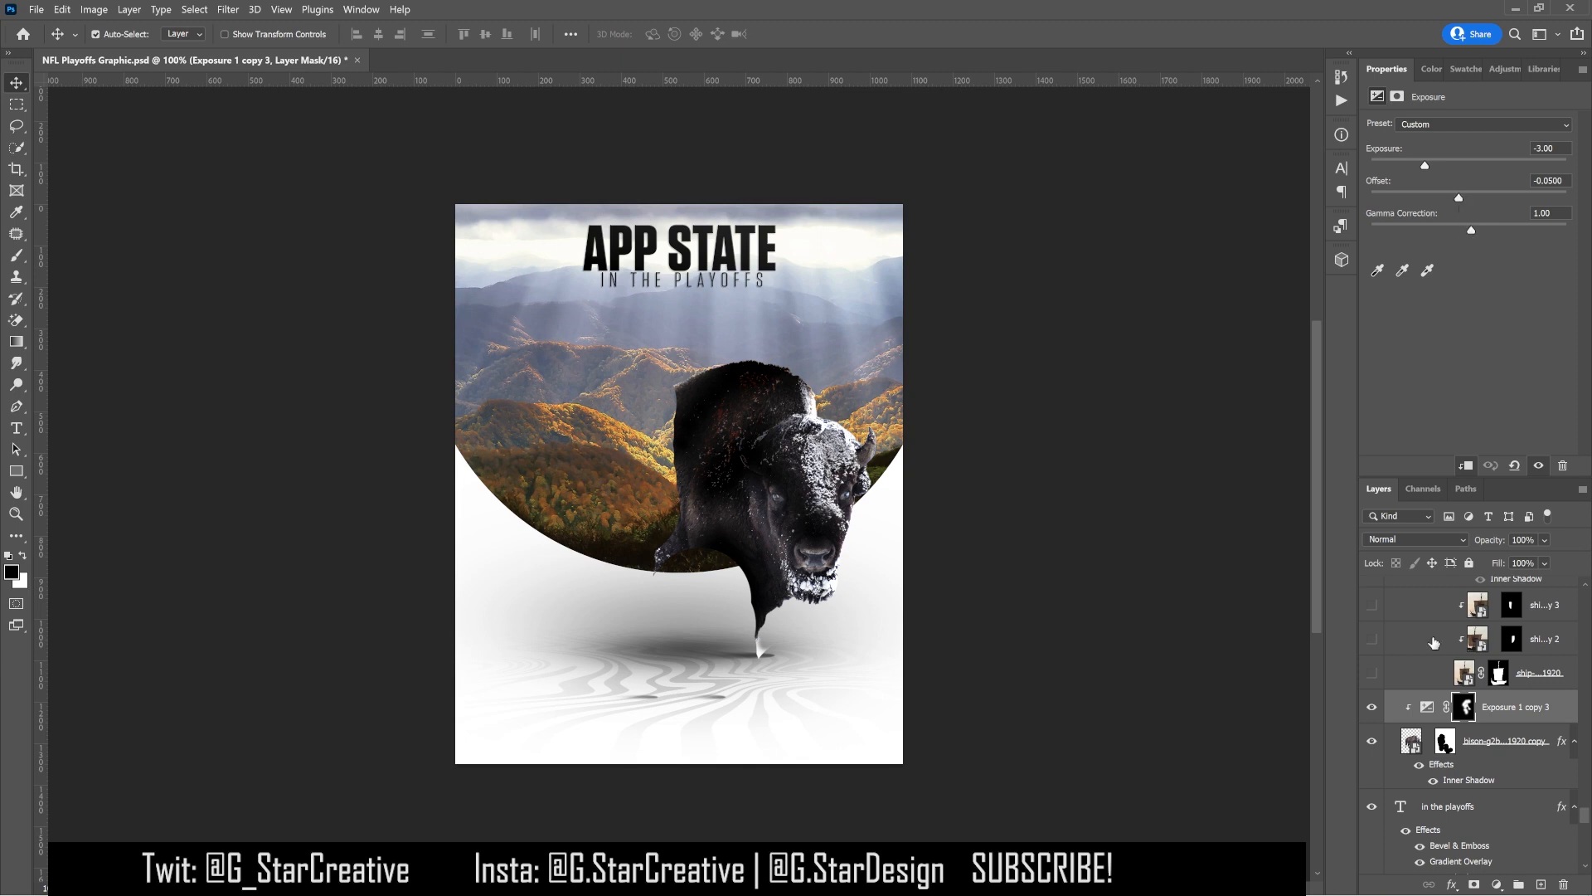
# Show and select the base ship layer inside Group 75
pyautogui.scroll(2, 1425, 676)
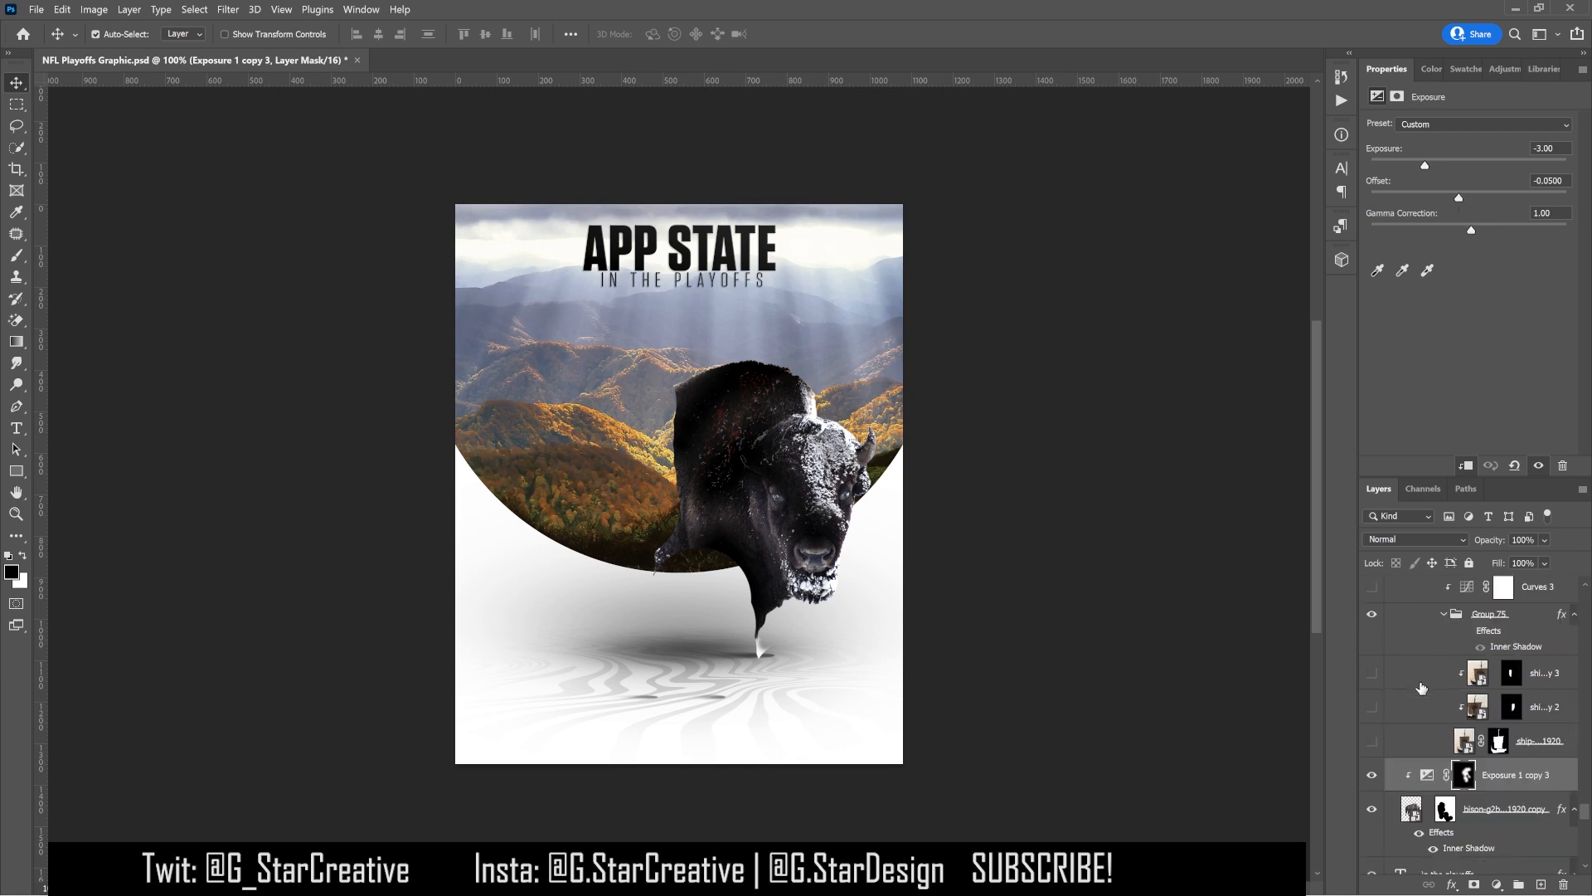
pyautogui.click(1373, 740)
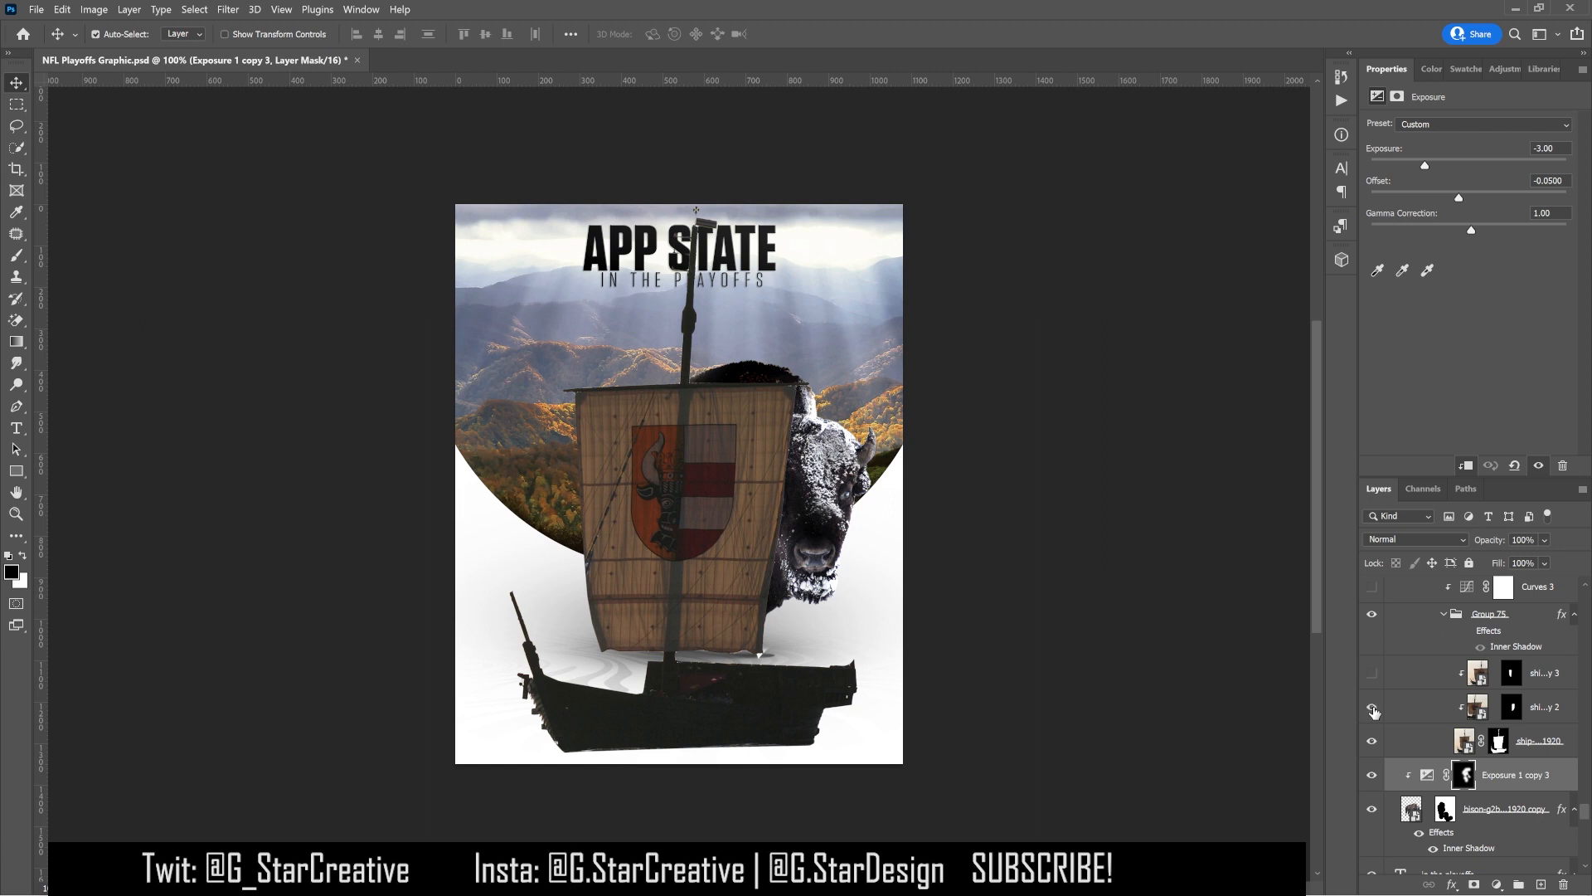
pyautogui.click(1373, 707)
pyautogui.click(1372, 710)
pyautogui.click(1404, 744)
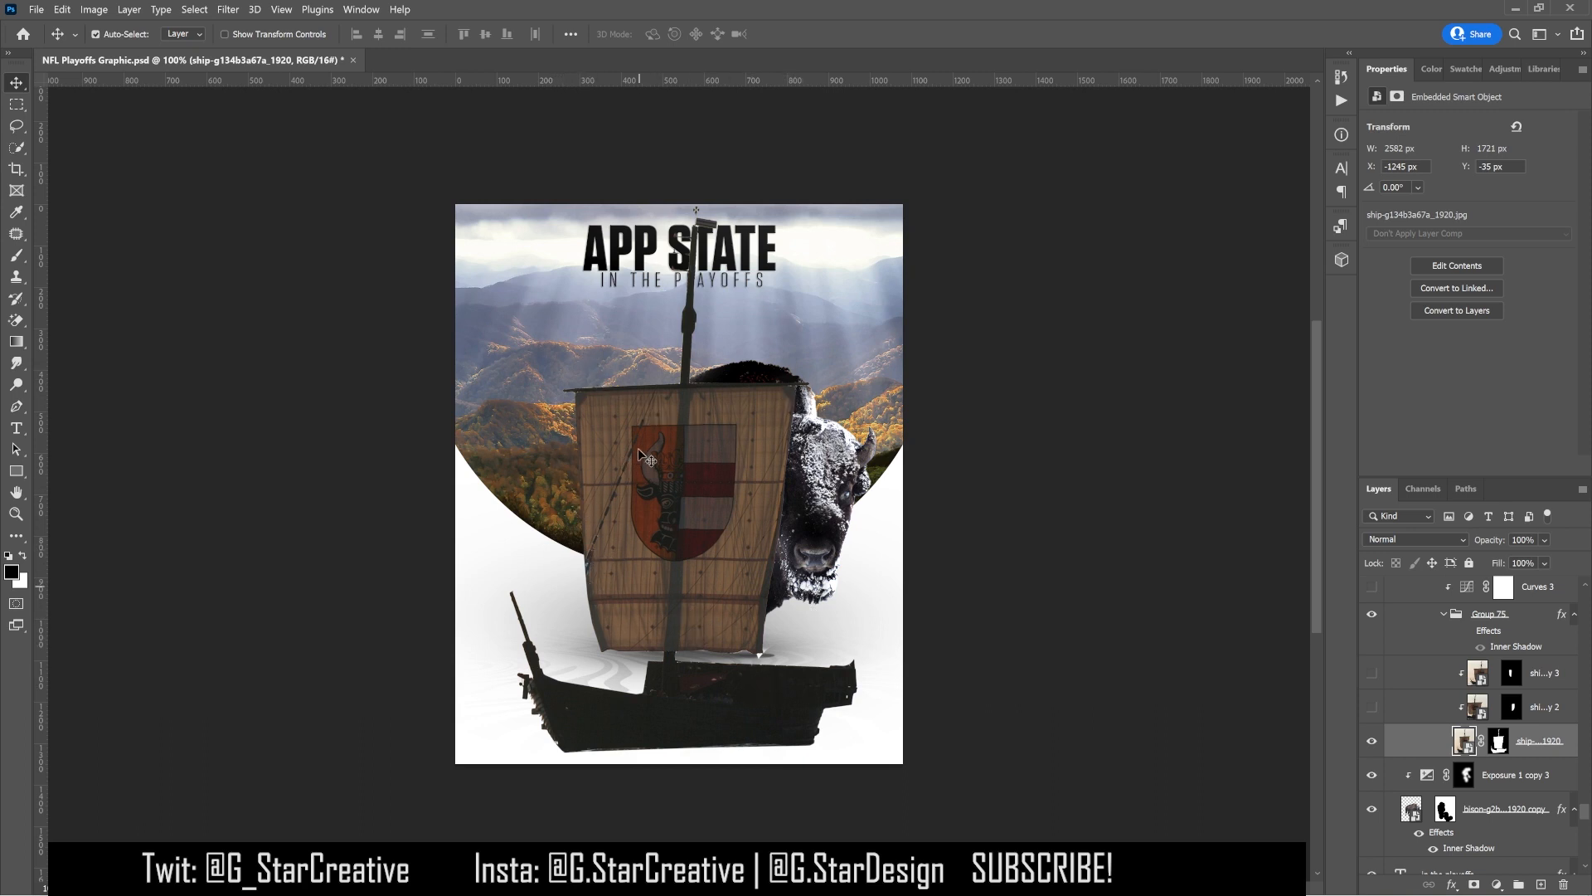
# Show and select the clipped ship copy 2 layer, comparing the sail with and without it
pyautogui.click(1372, 707)
pyautogui.click(1398, 714)
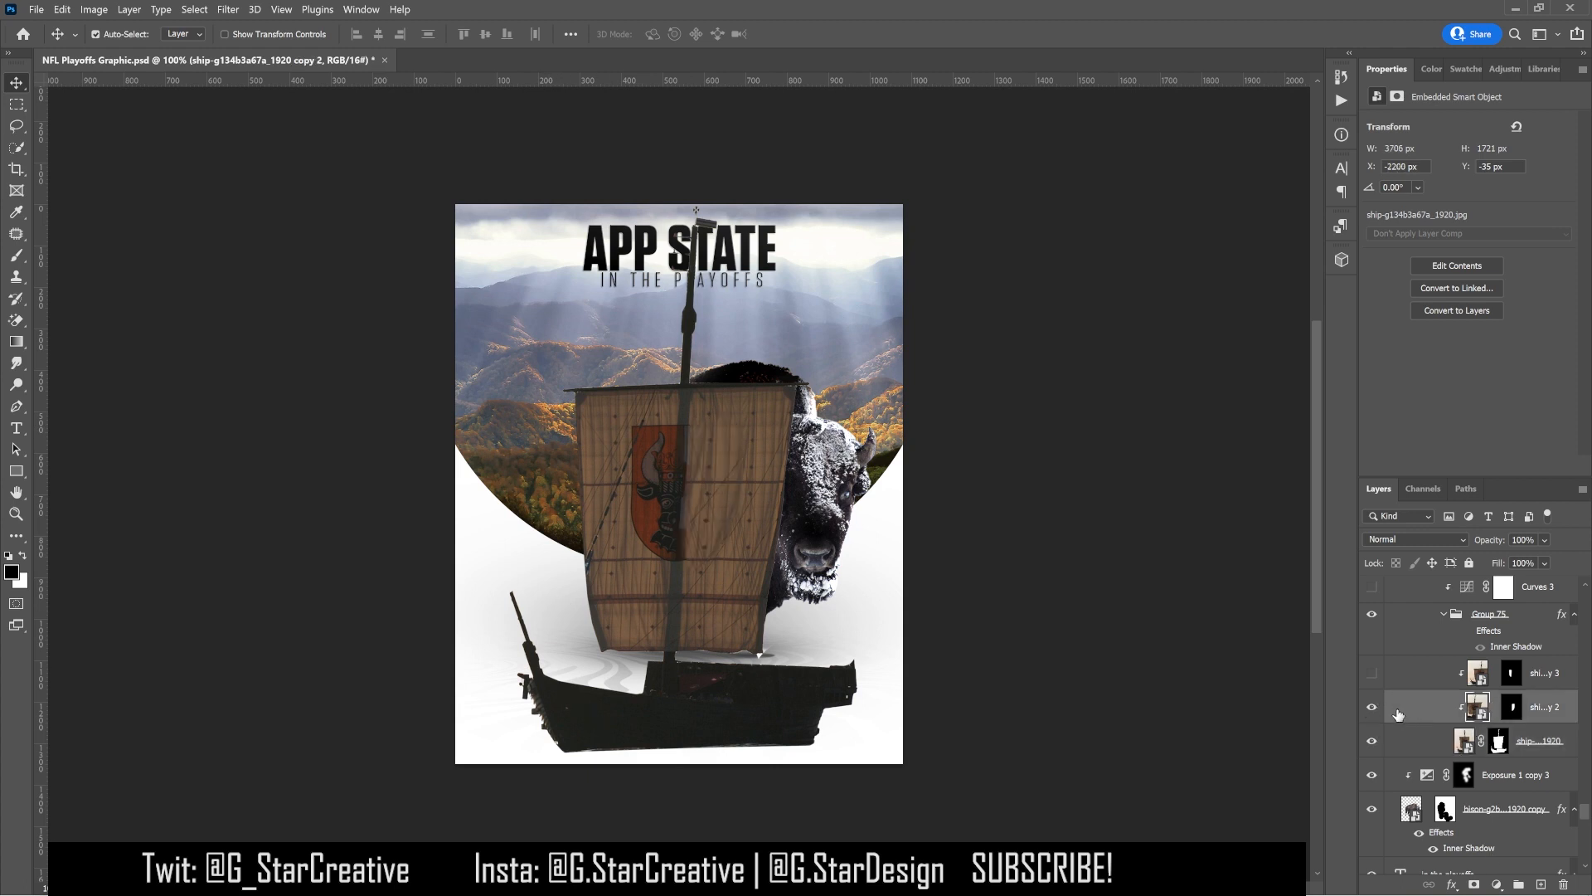
pyautogui.click(1371, 710)
pyautogui.click(1371, 710)
# Show and select the clipped ship copy 3 layer to cover the remaining shield on the sail
pyautogui.click(1373, 674)
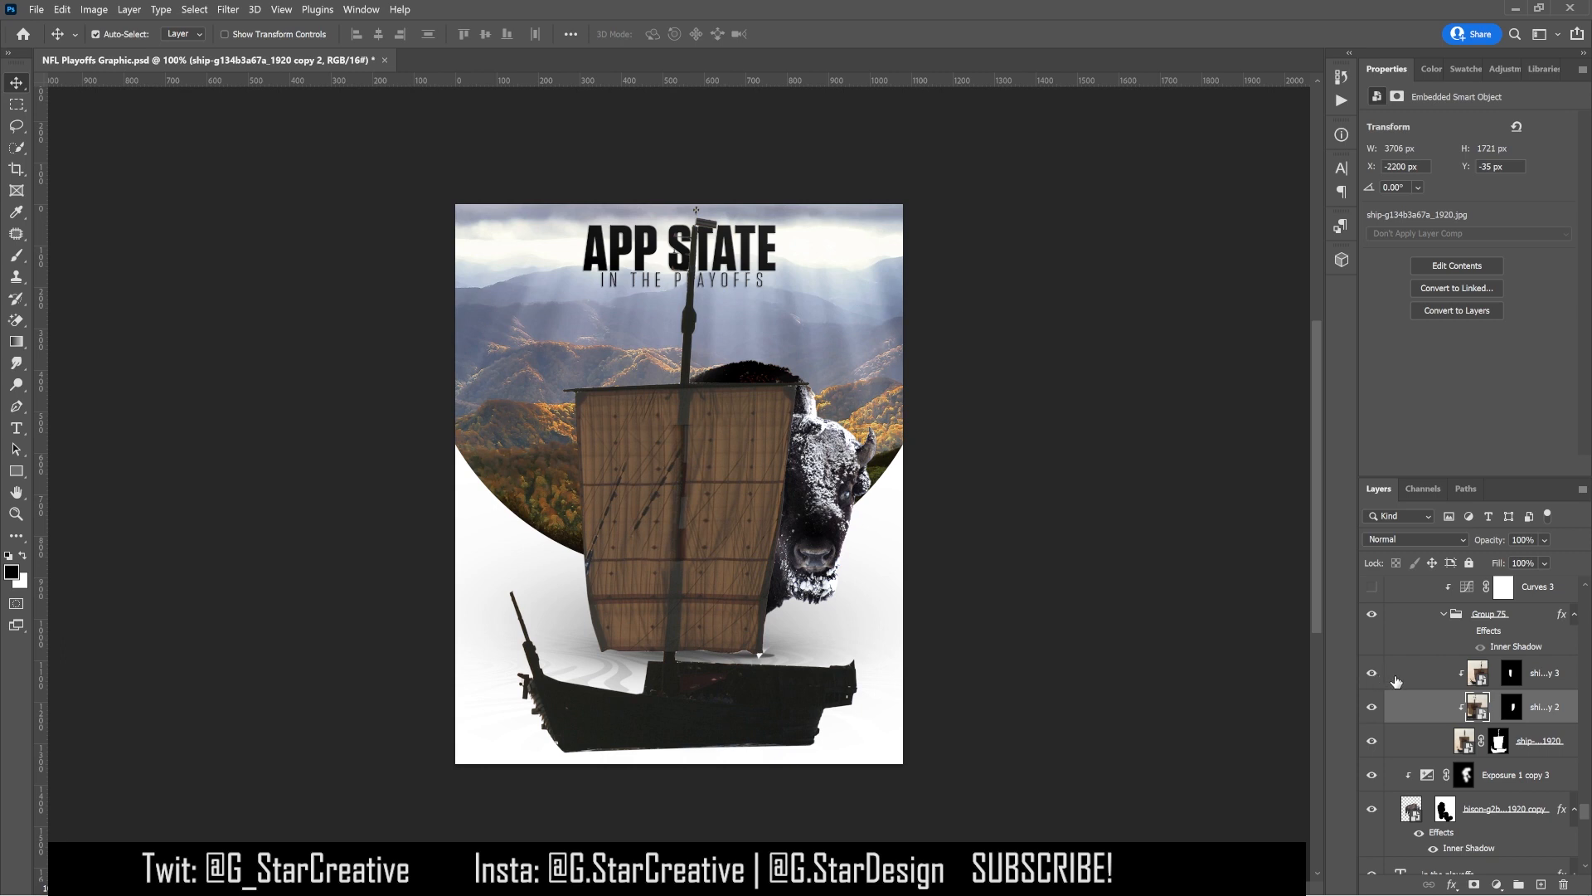
pyautogui.click(1400, 678)
pyautogui.moveTo(1029, 544)
pyautogui.mouseDown()
pyautogui.moveTo(973, 544)
pyautogui.moveTo(1031, 551)
pyautogui.mouseUp()
pyautogui.hotkey('ctrl', 'z')
pyautogui.hotkey('ctrl', 'z')
pyautogui.hotkey('ctrl', 'shift', 'z')
pyautogui.hotkey('ctrl', 'shift', 'z')
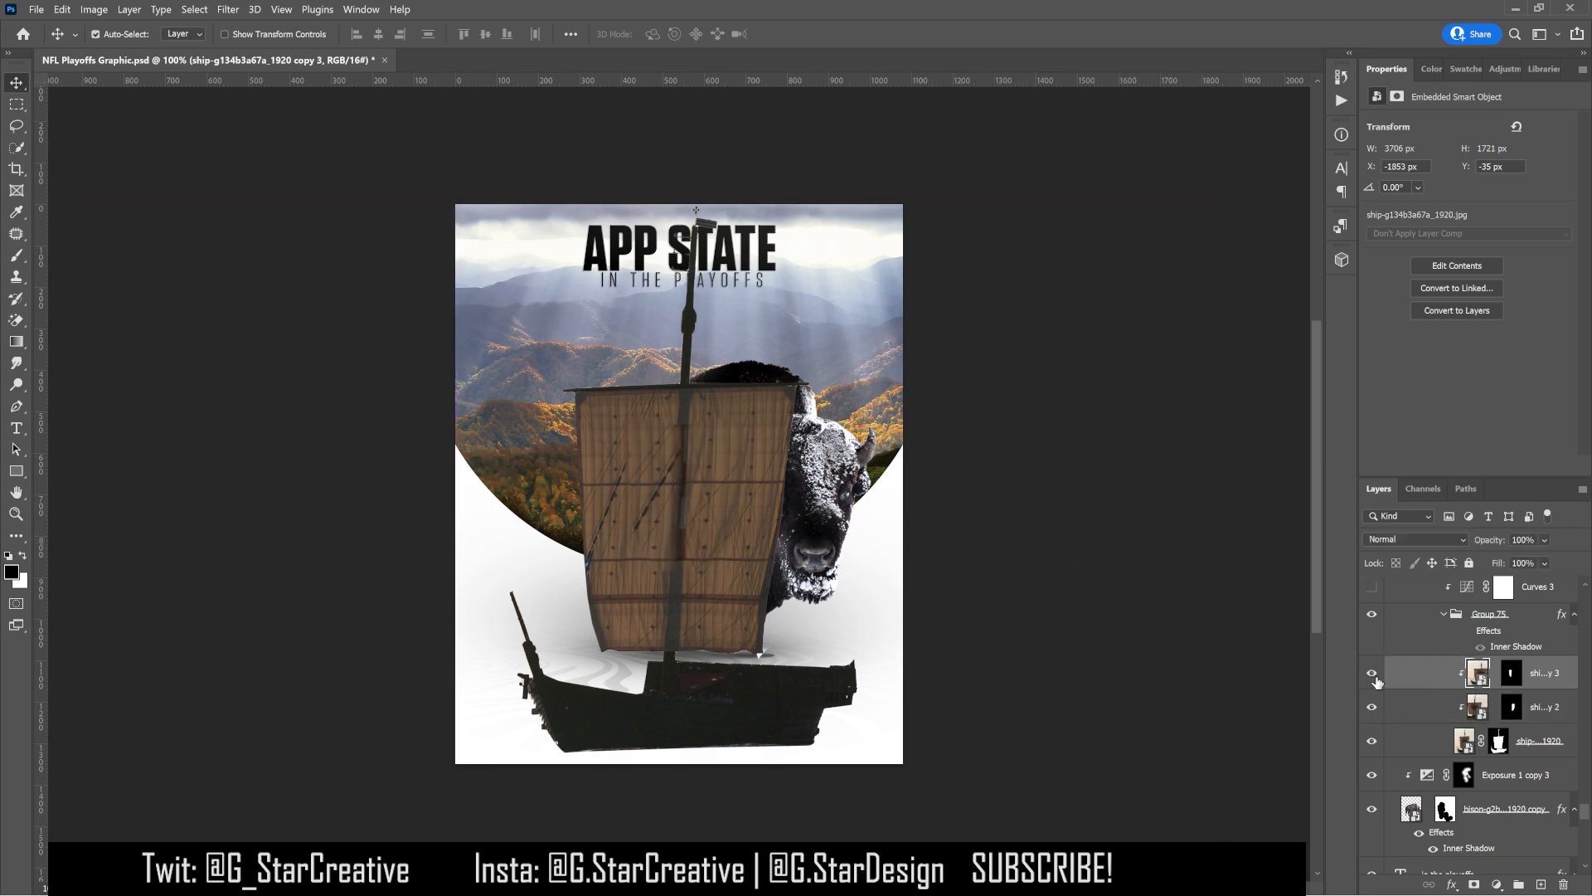
# Turn on Group 75's Inner Shadow effect and show the Curves 3 adjustment clipped to the ship group
pyautogui.scroll(1, 1463, 673)
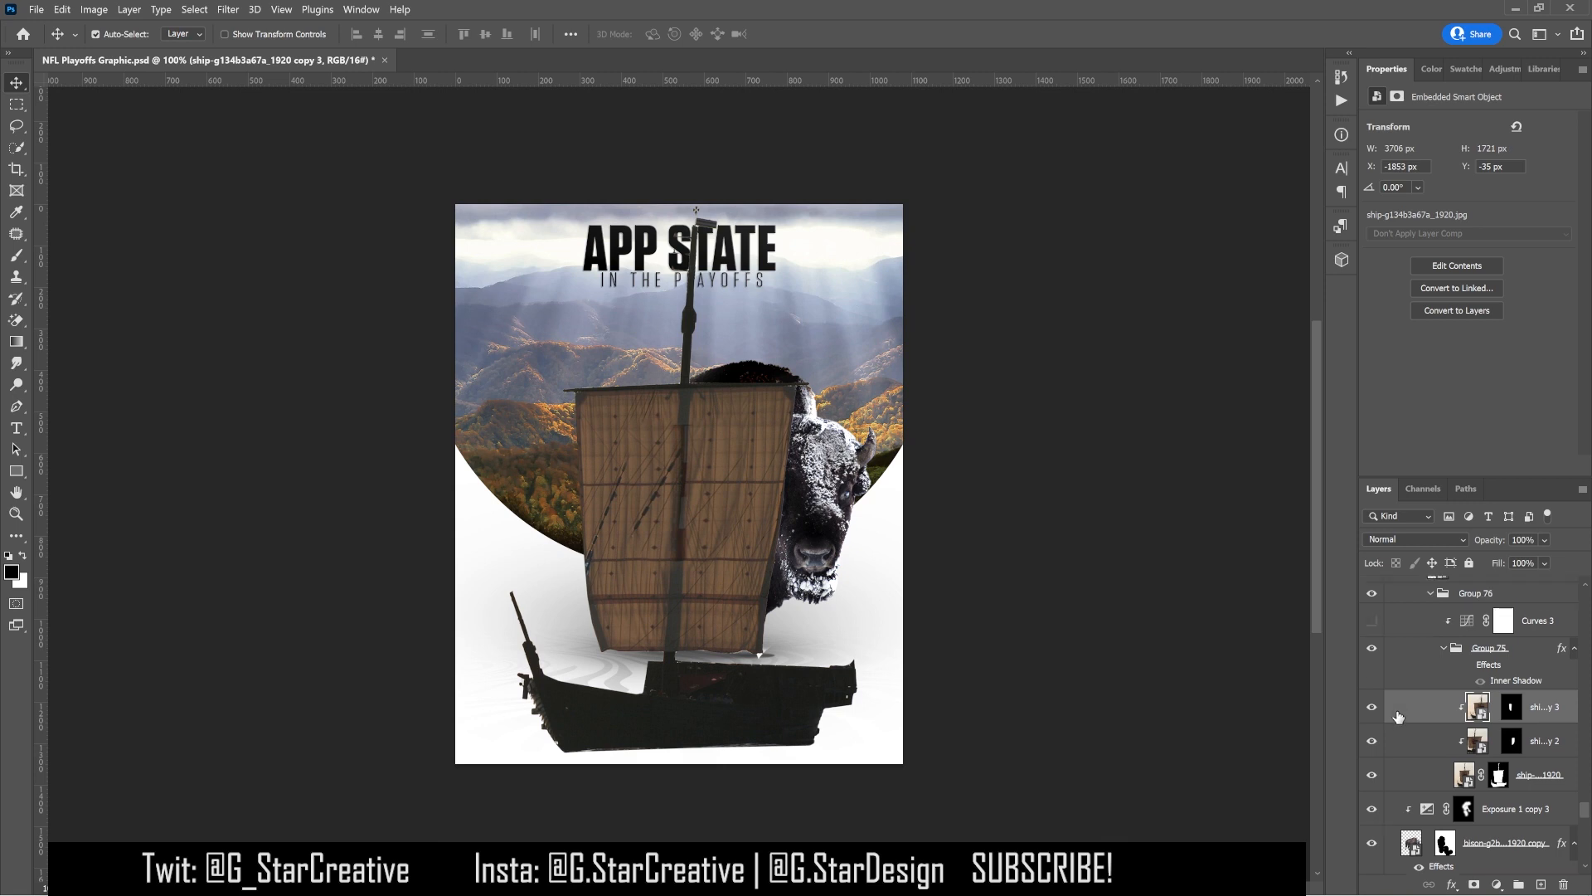
pyautogui.click(1469, 667)
pyautogui.click(1468, 667)
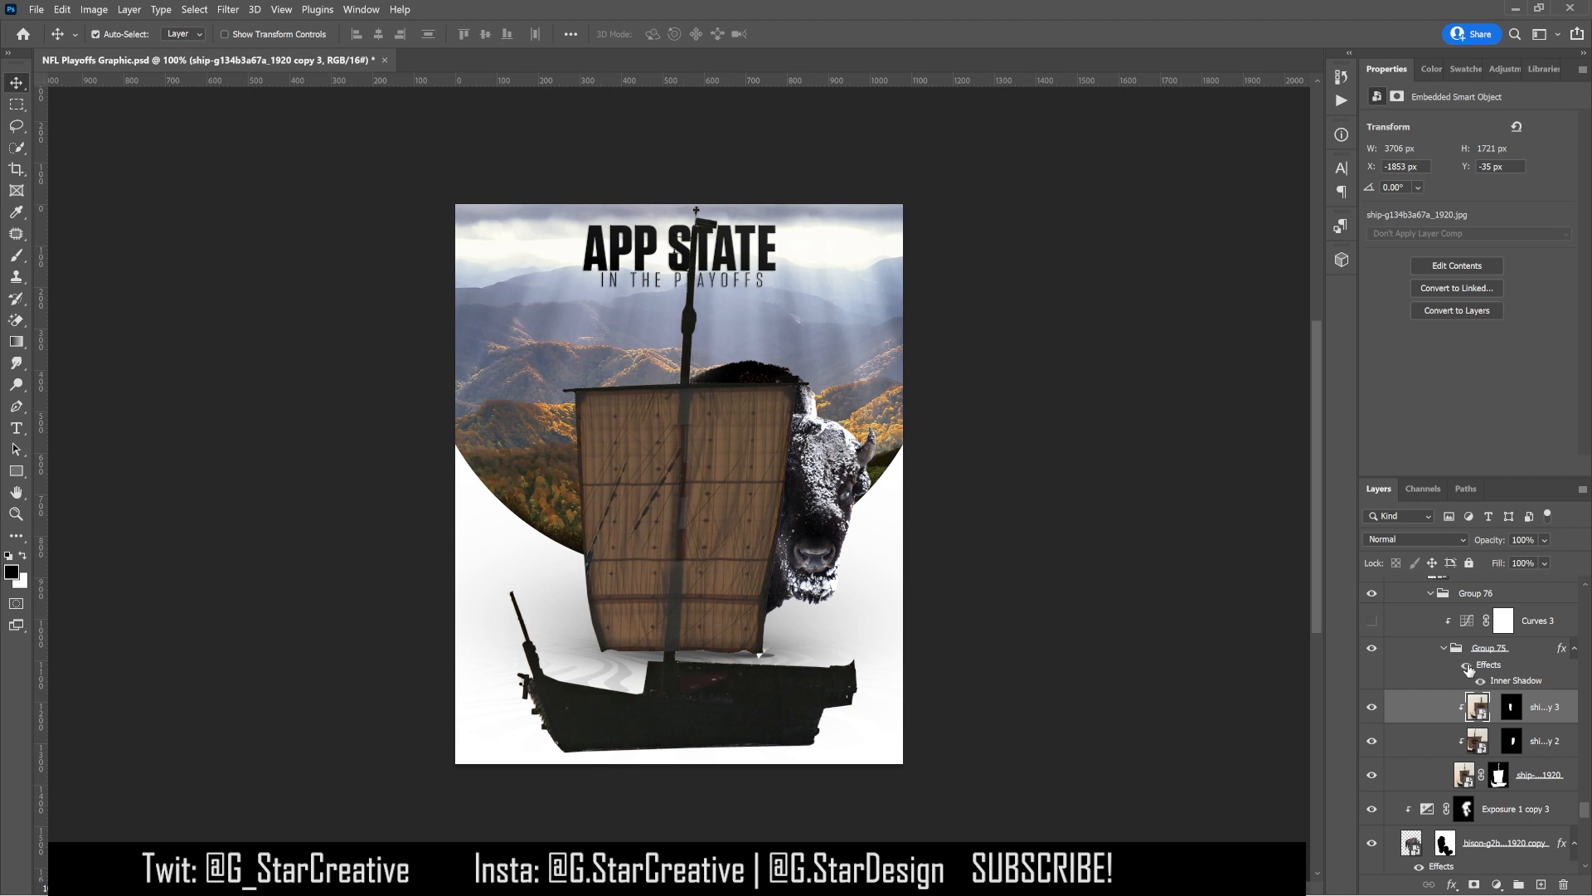
pyautogui.click(1373, 621)
pyautogui.click(1426, 629)
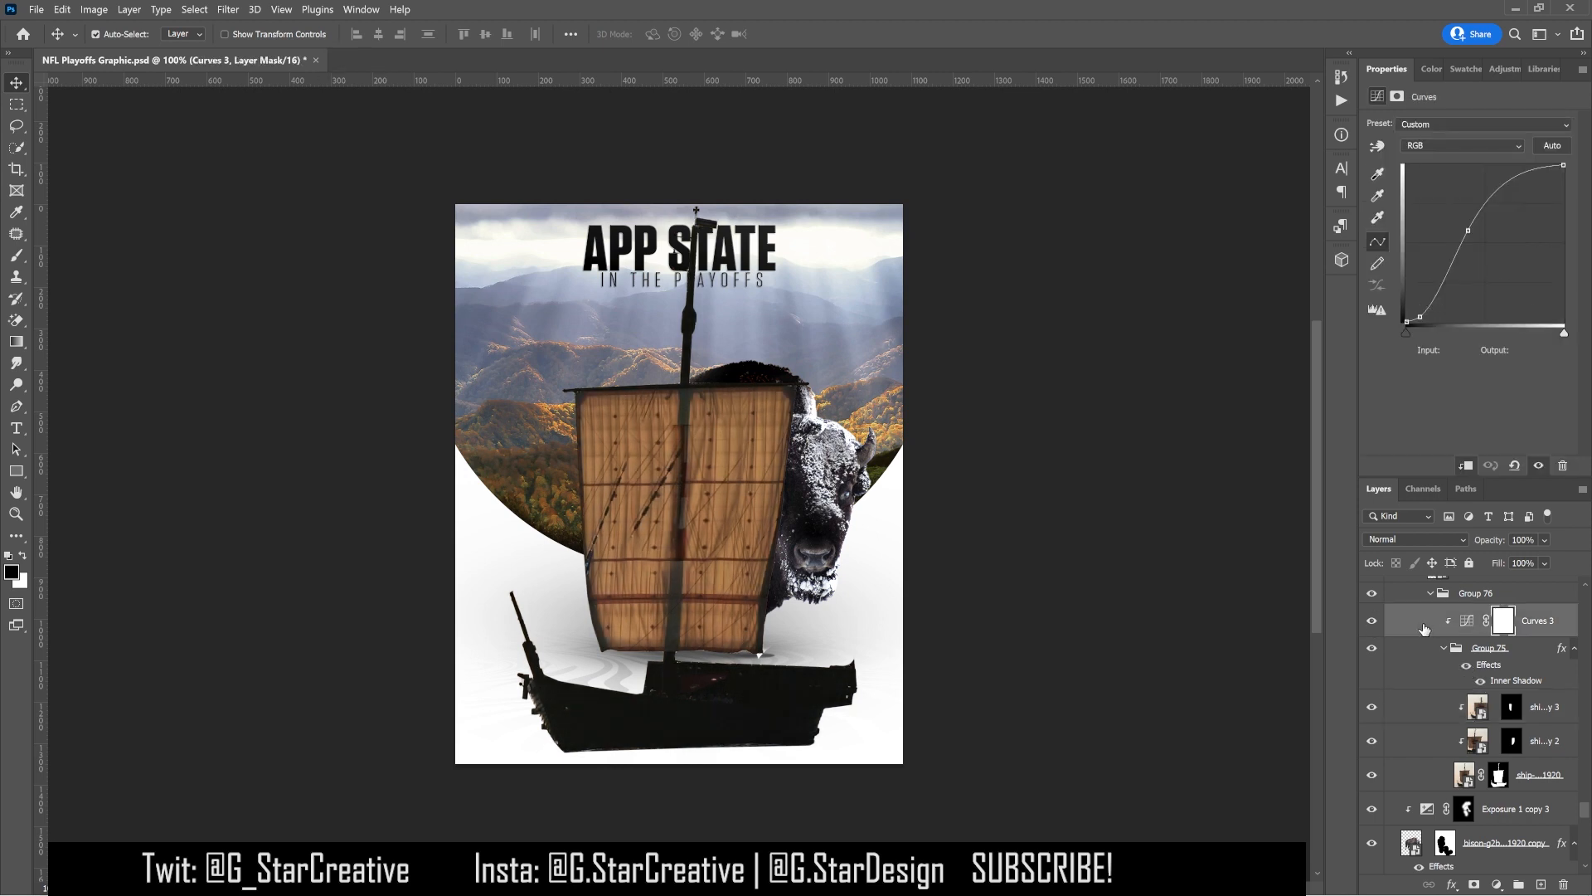
pyautogui.scroll(1, 1426, 629)
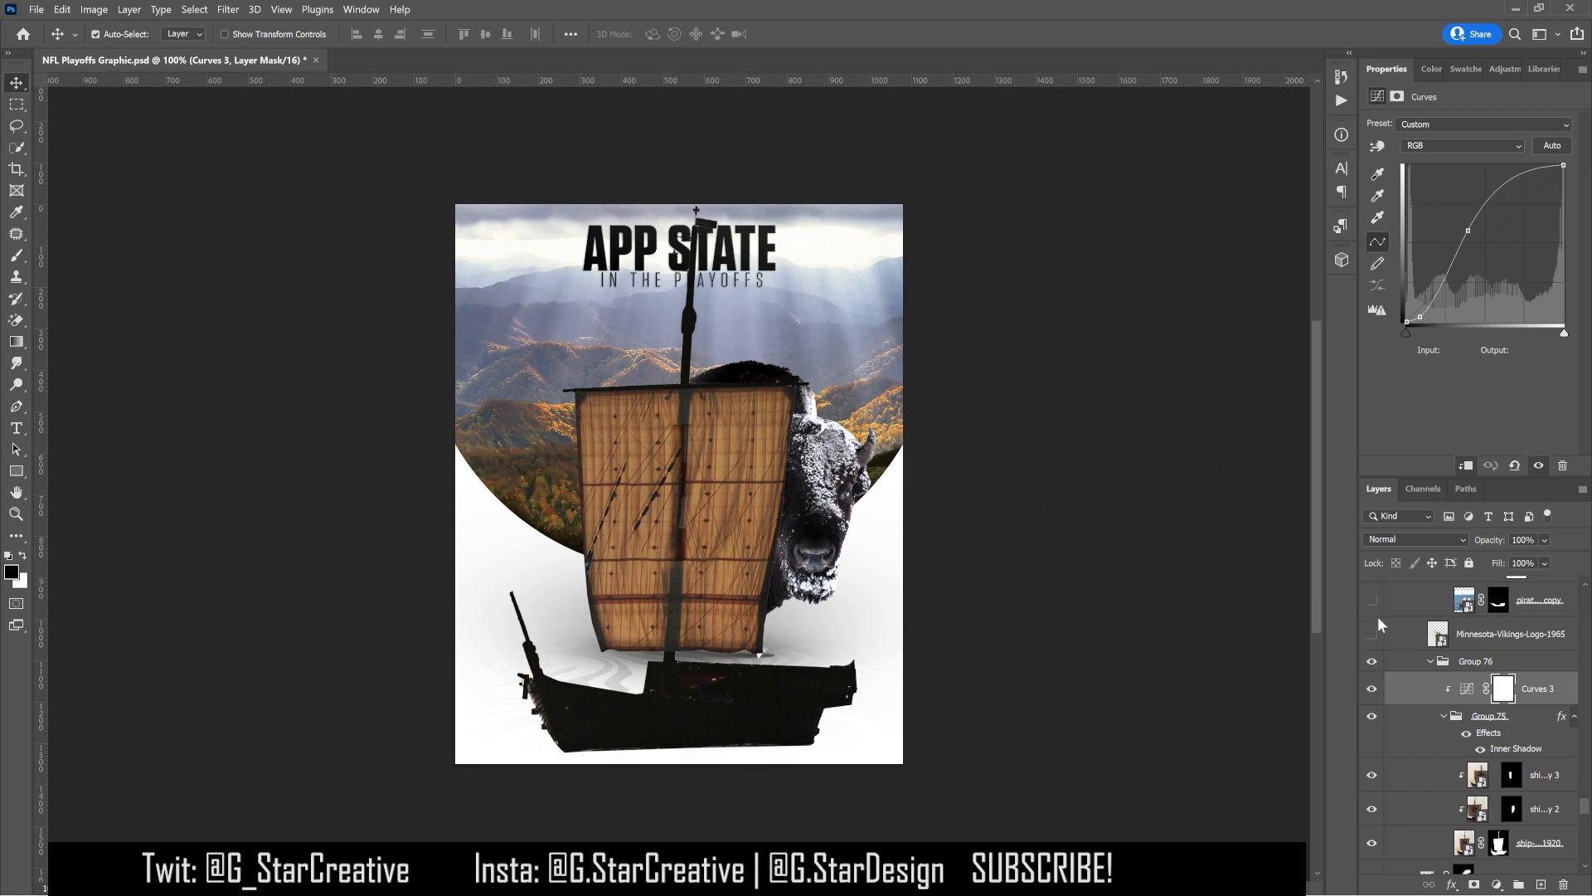
# Show and select the Minnesota-Vikings-Logo-1965 layer on the sail, comparing Normal blending with Overlay and keeping Overlay
pyautogui.scroll(2, 1387, 663)
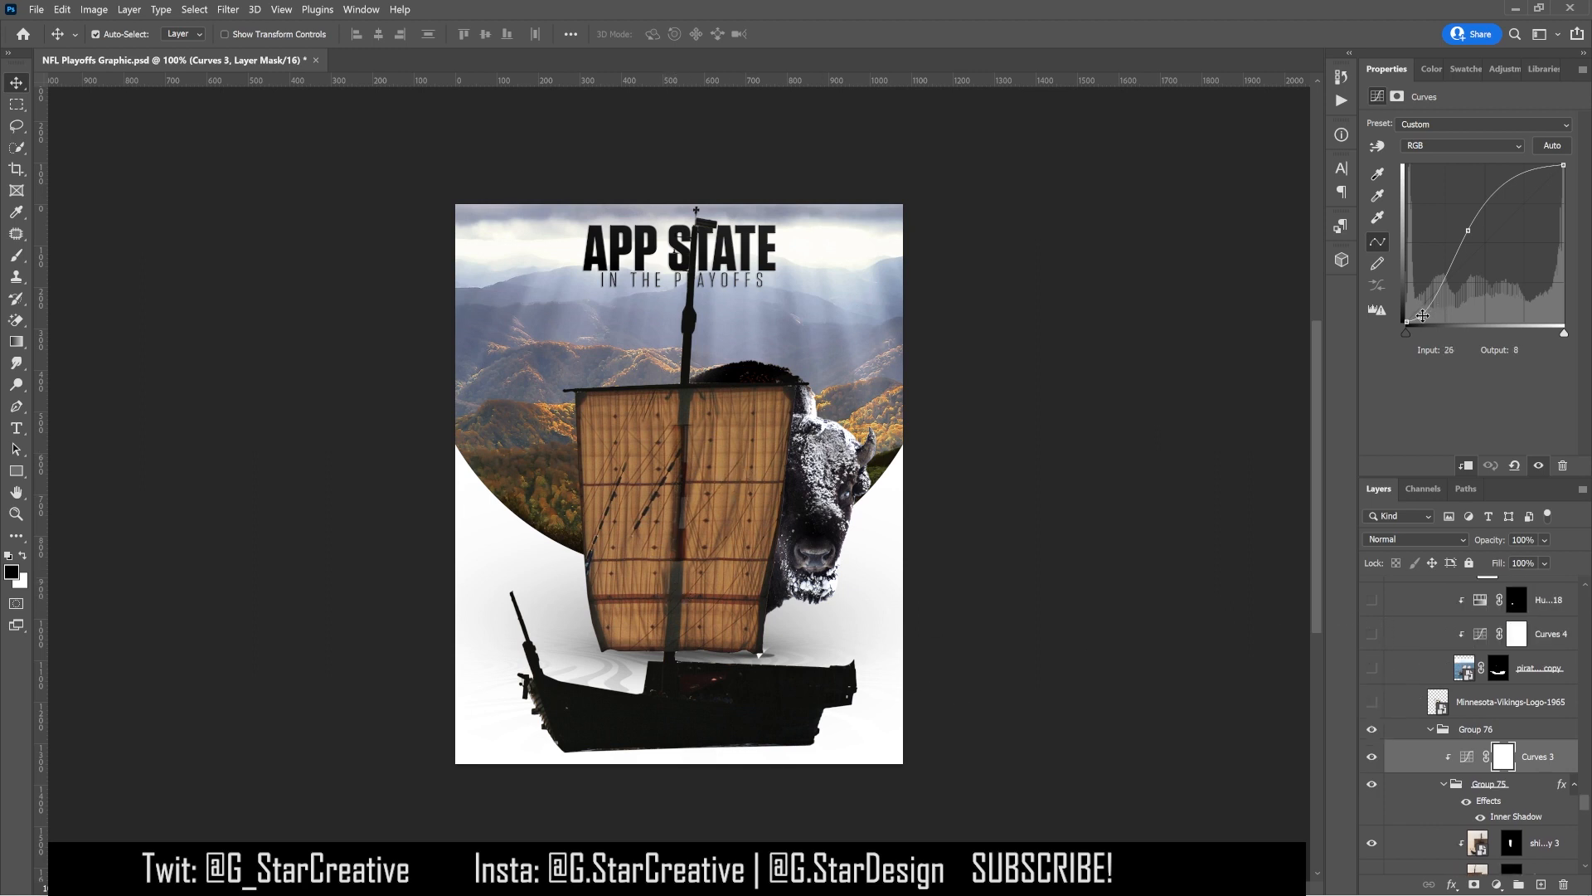
pyautogui.click(1371, 702)
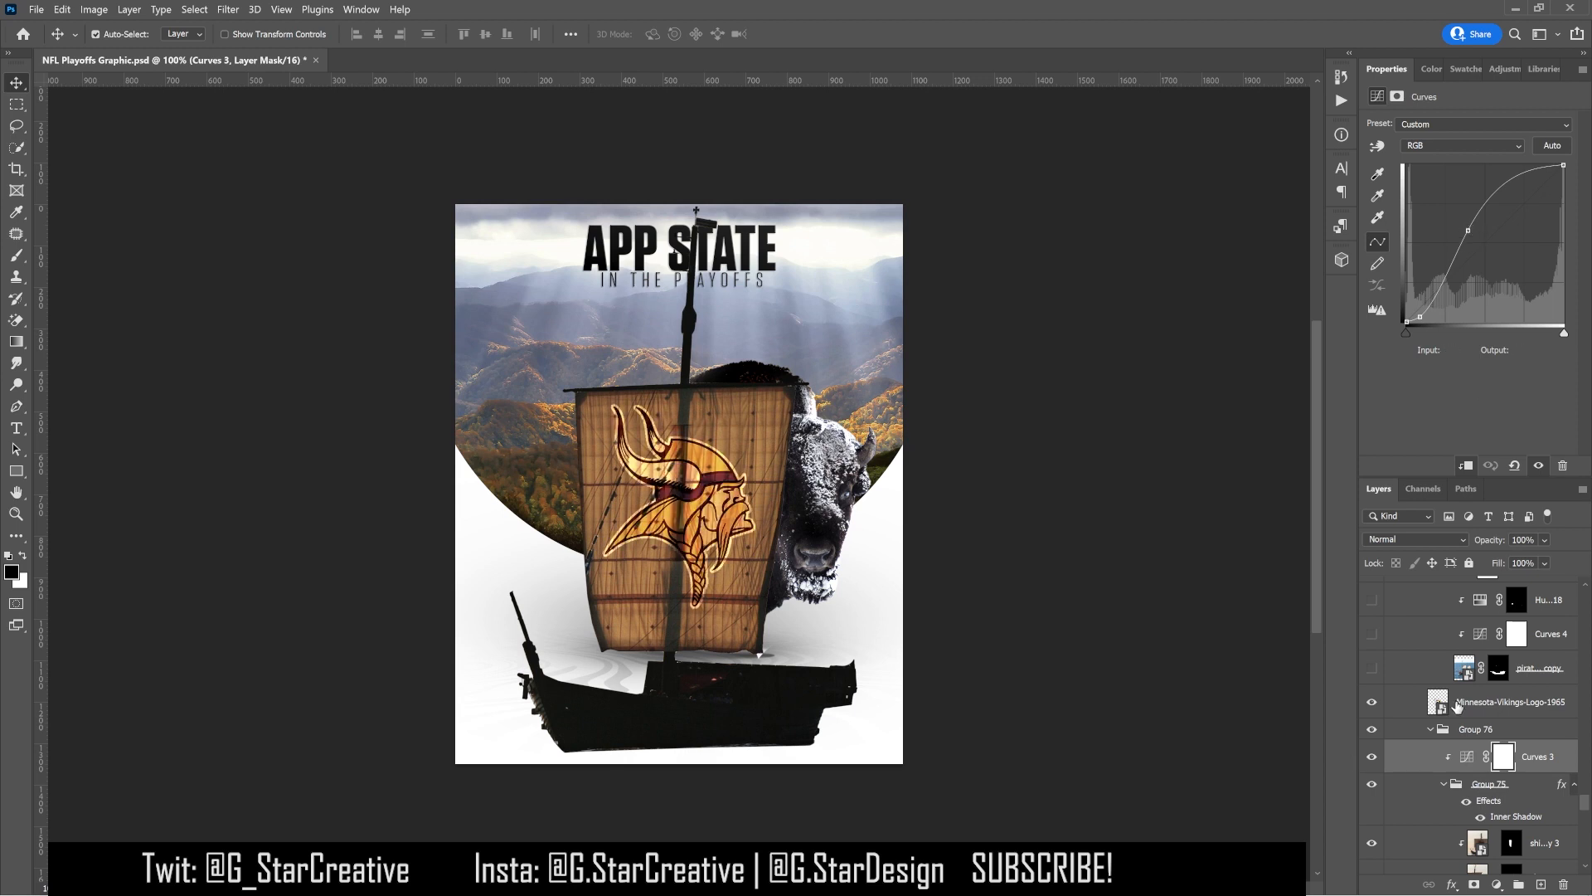
pyautogui.click(1468, 704)
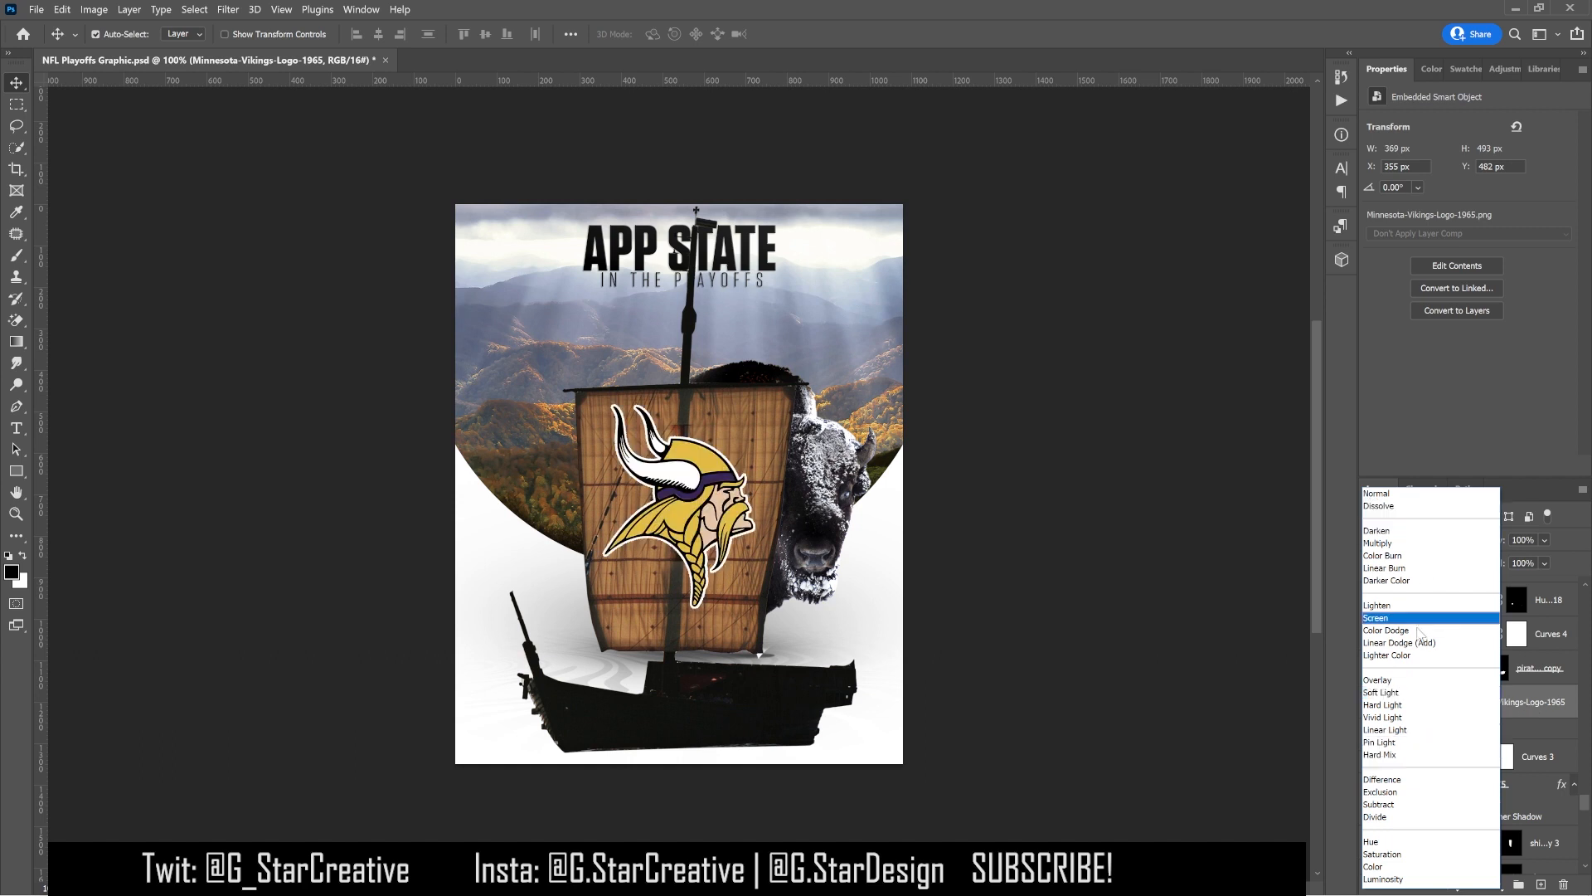
pyautogui.click(1541, 701)
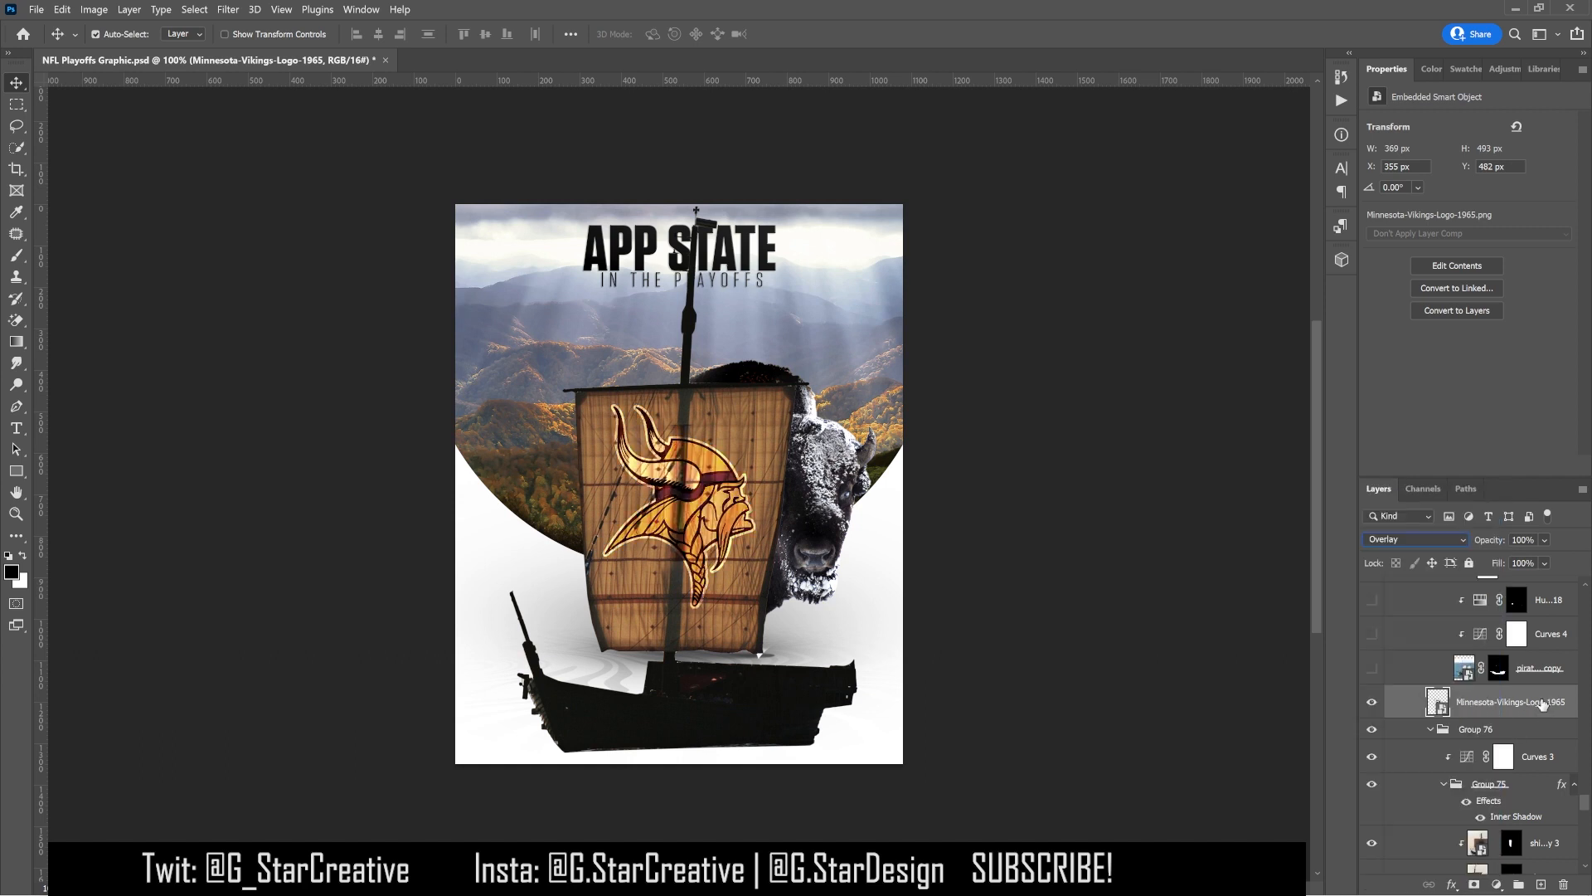
# Show the pirate ship copy layer in Group 78, and collapse and hide Group 76 along with the Vikings logo layer
pyautogui.scroll(2, 1515, 707)
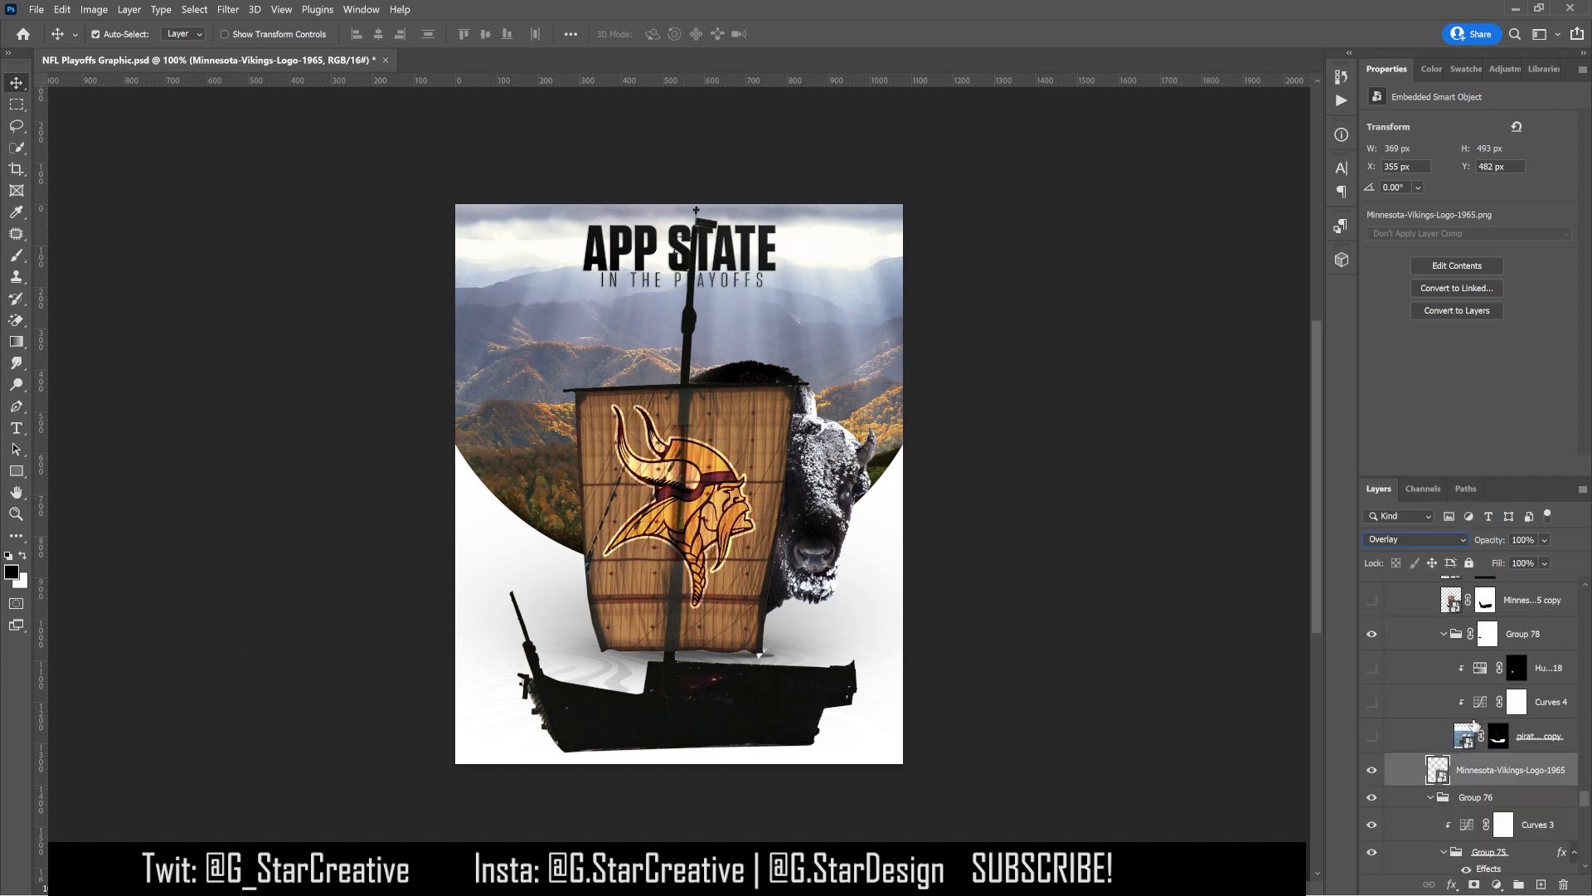
pyautogui.click(1372, 737)
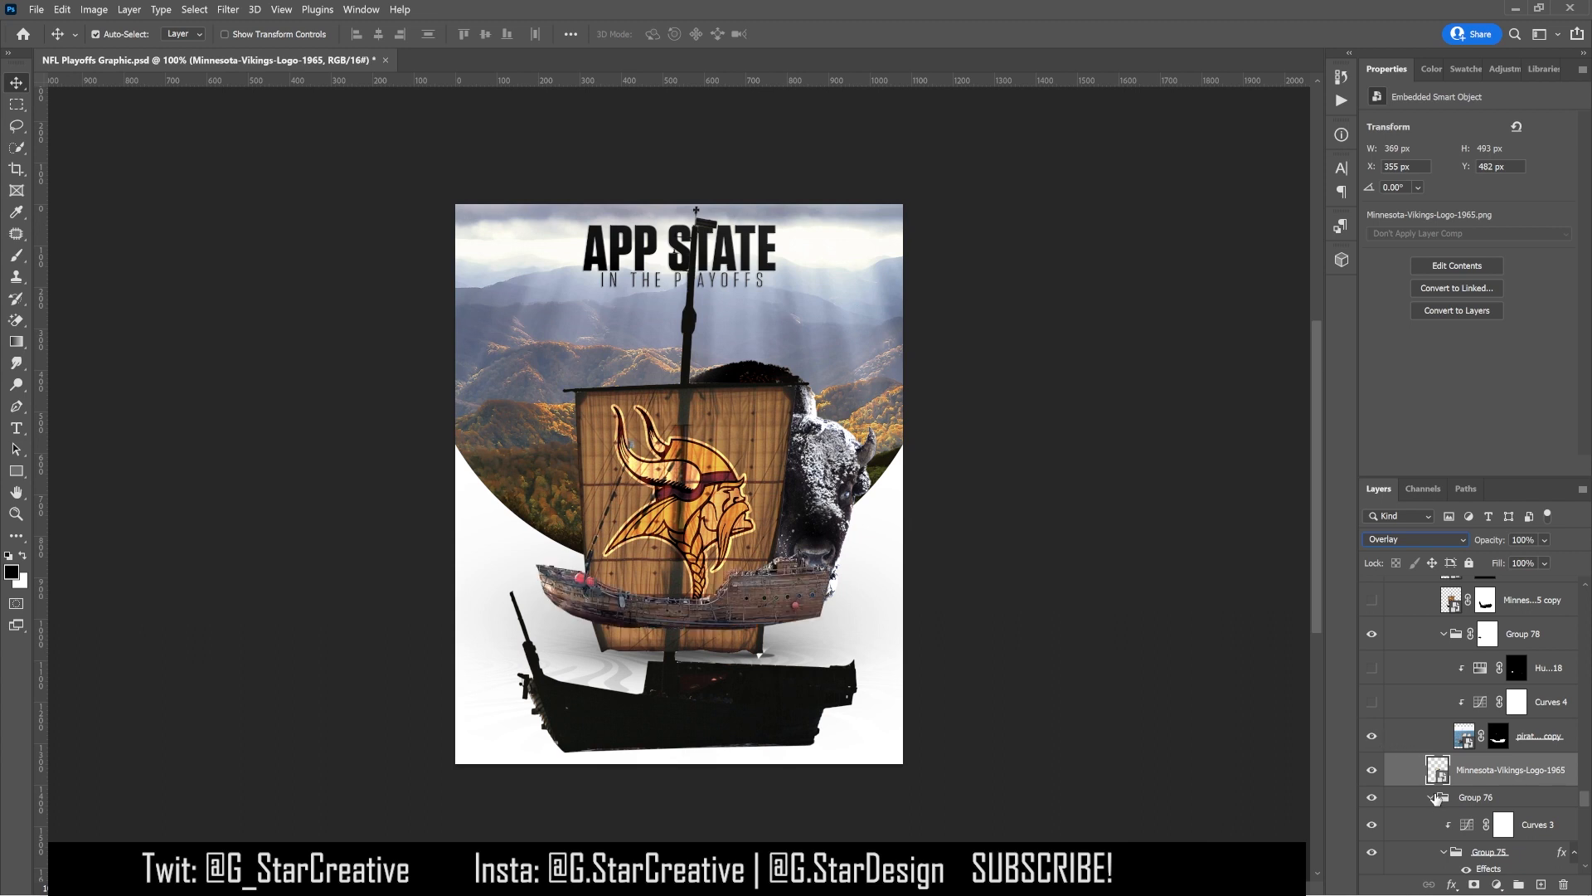
pyautogui.click(1431, 798)
pyautogui.click(1373, 798)
pyautogui.click(1373, 769)
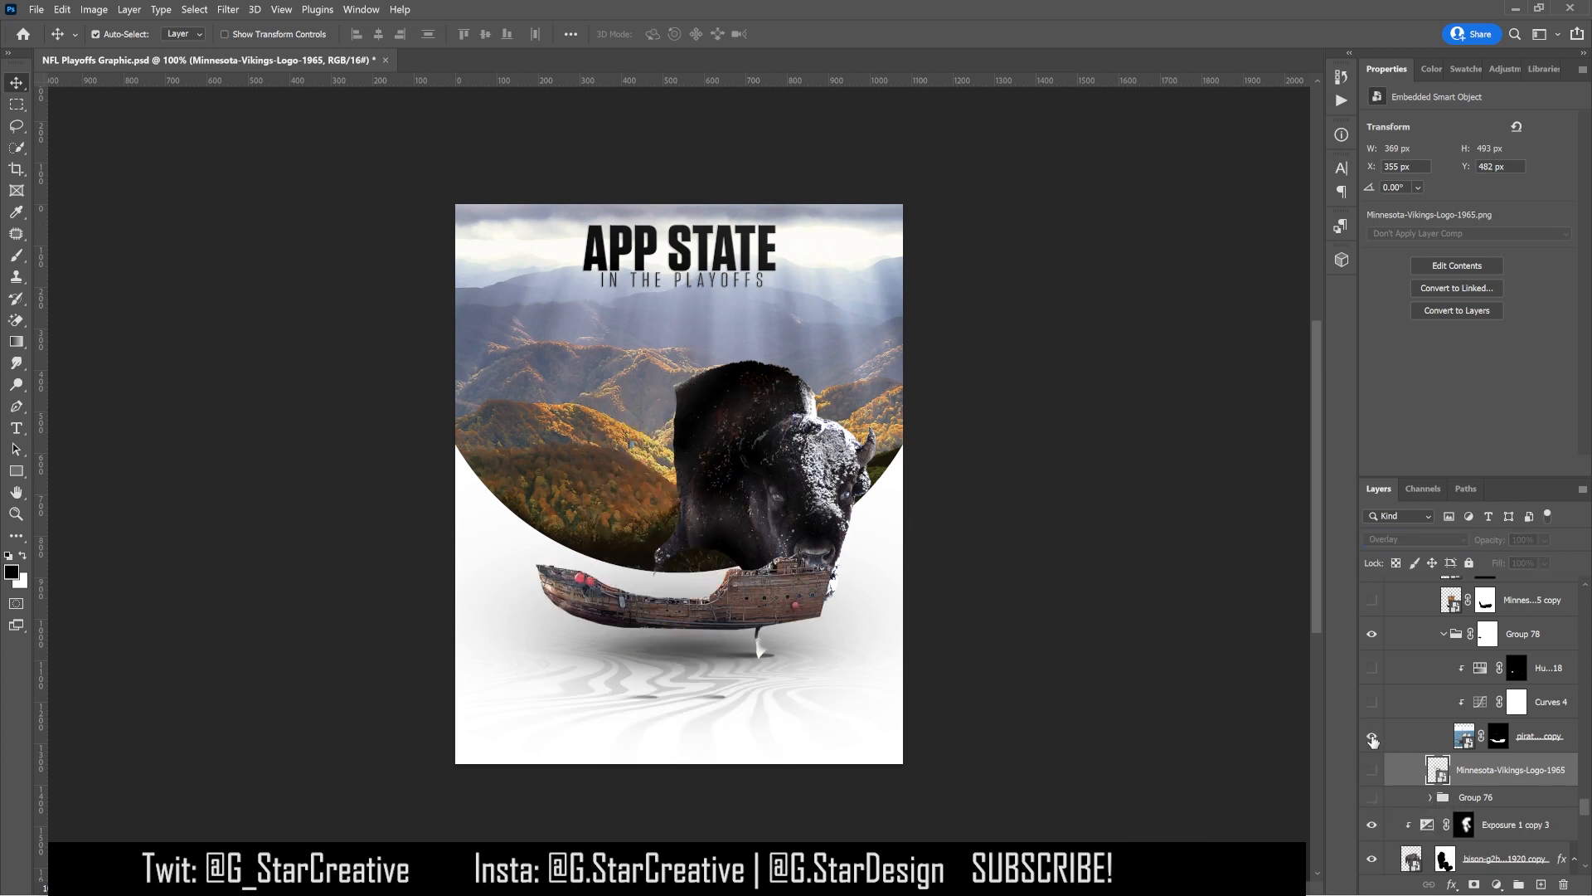
pyautogui.click(1372, 797)
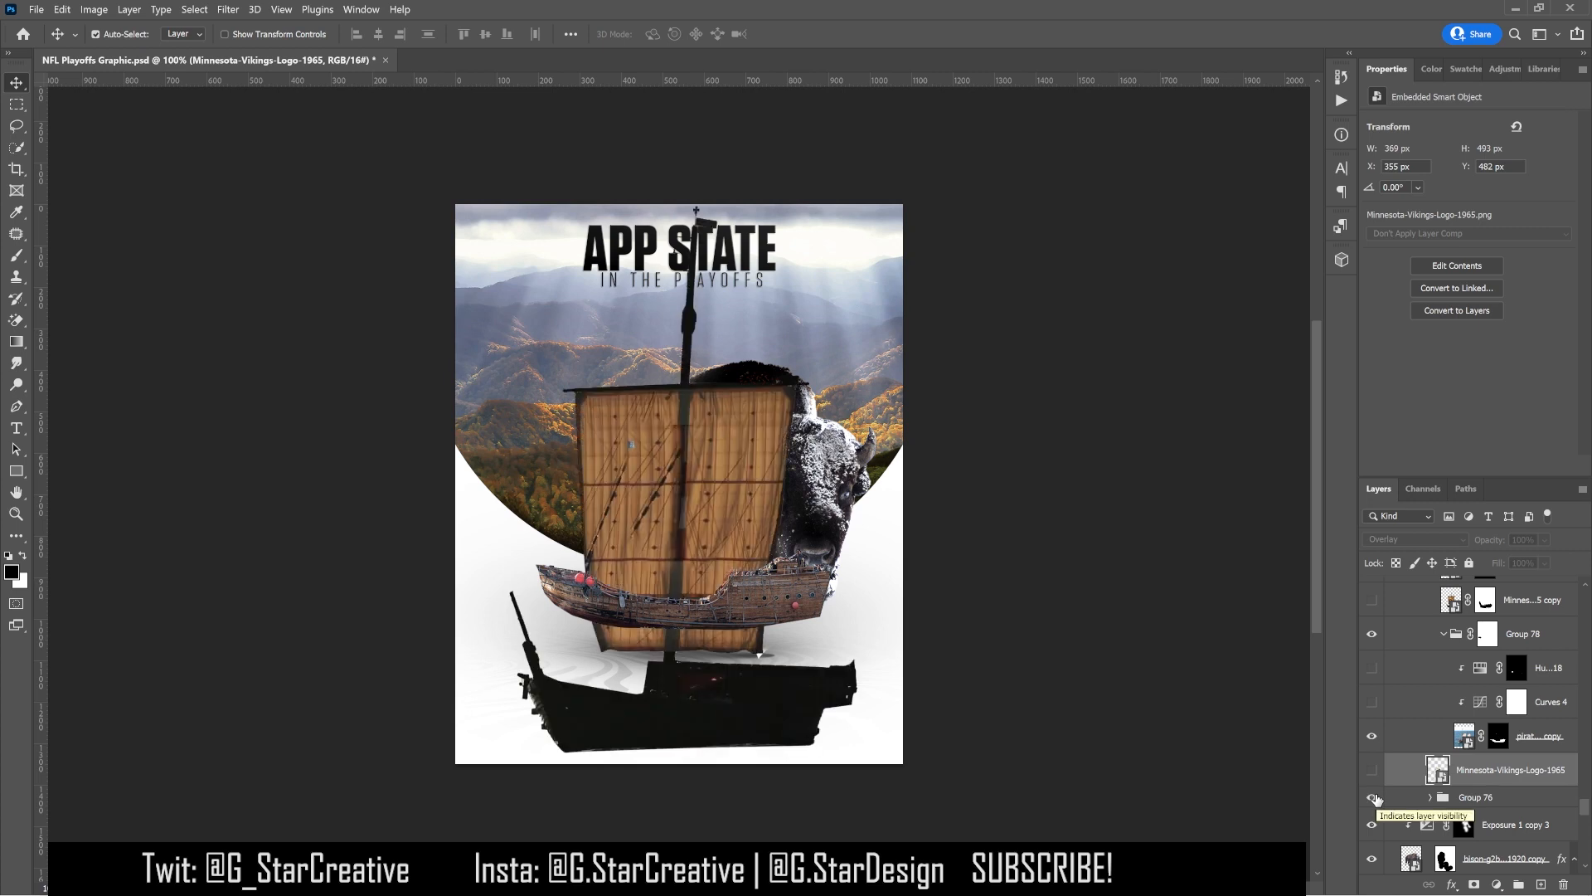
pyautogui.click(1373, 797)
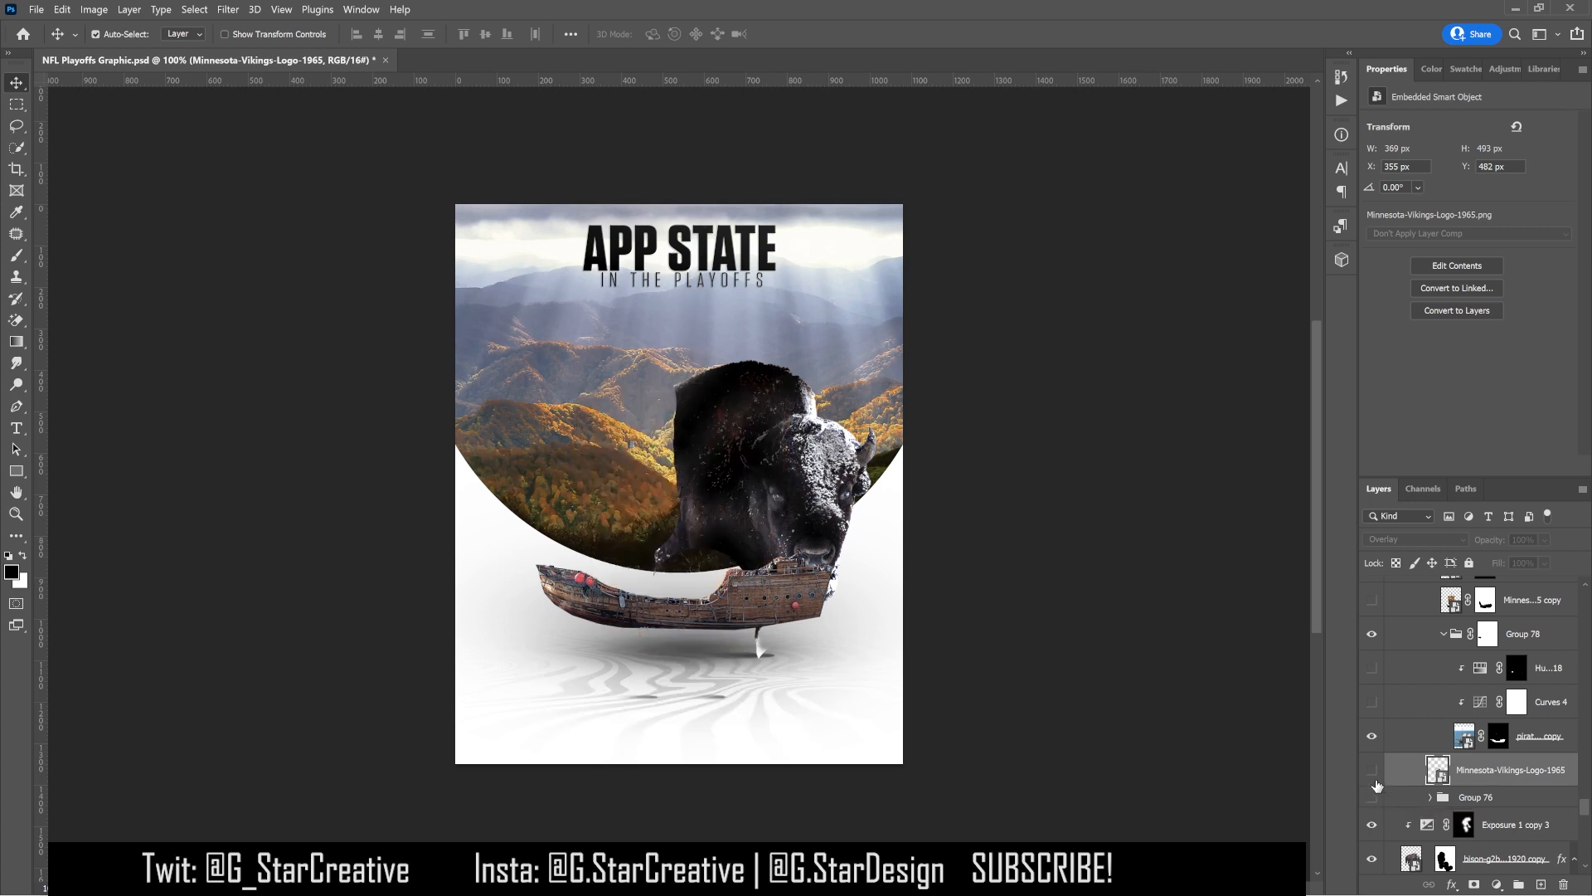
# Show the clipped Curves 4 and Hue/Saturation 18 adjustments on the pirate hull, comparing it with and without Hue/Saturation 18
pyautogui.click(1373, 704)
pyautogui.click(1410, 704)
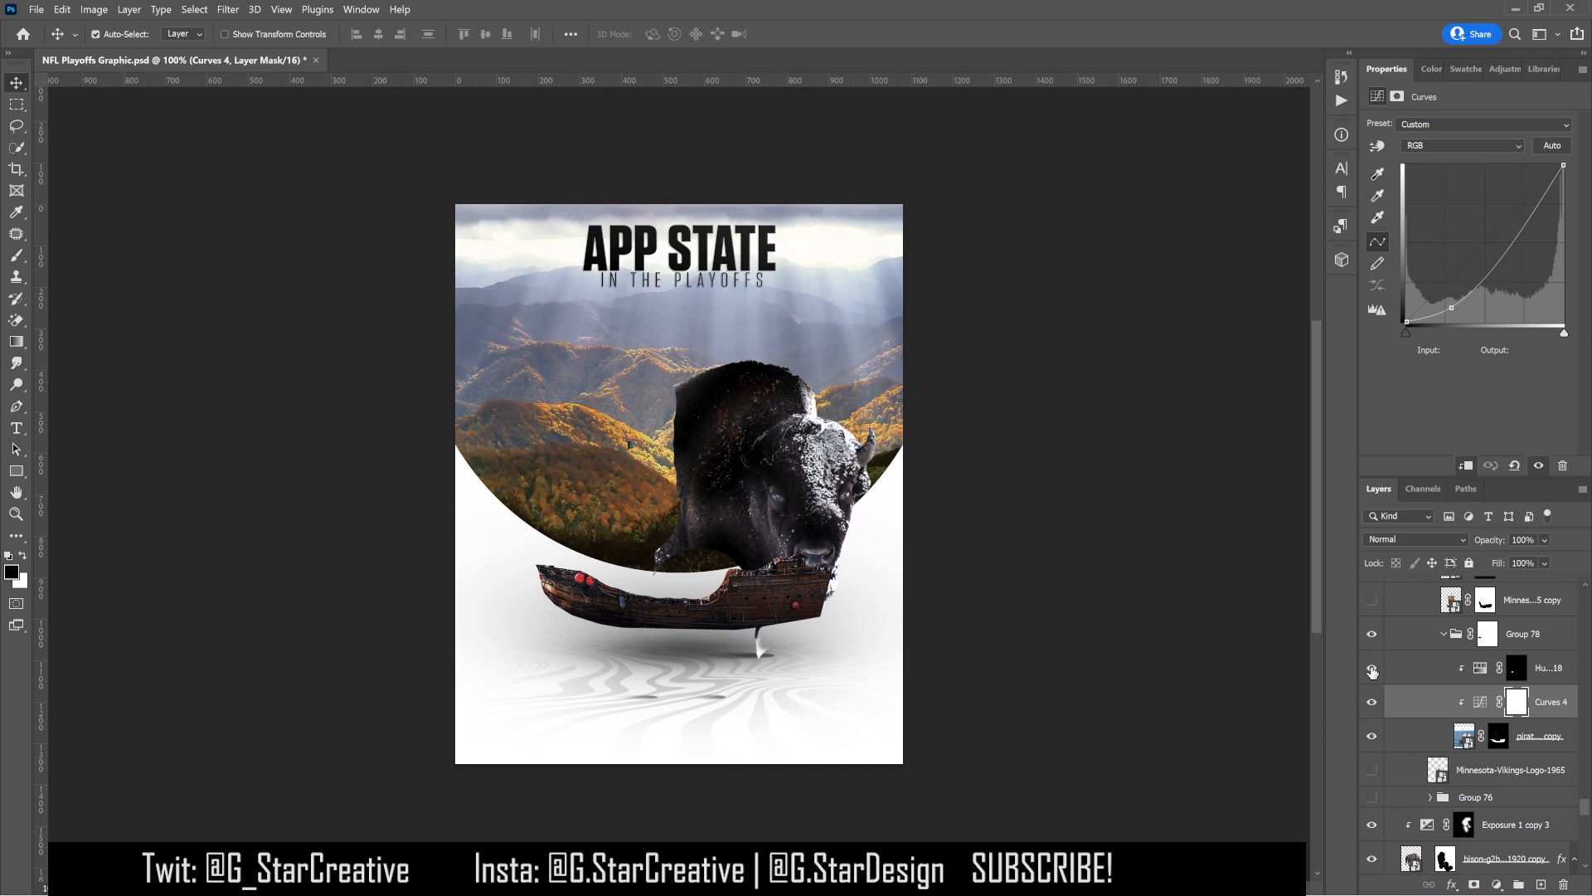
pyautogui.click(1413, 668)
pyautogui.click(1372, 670)
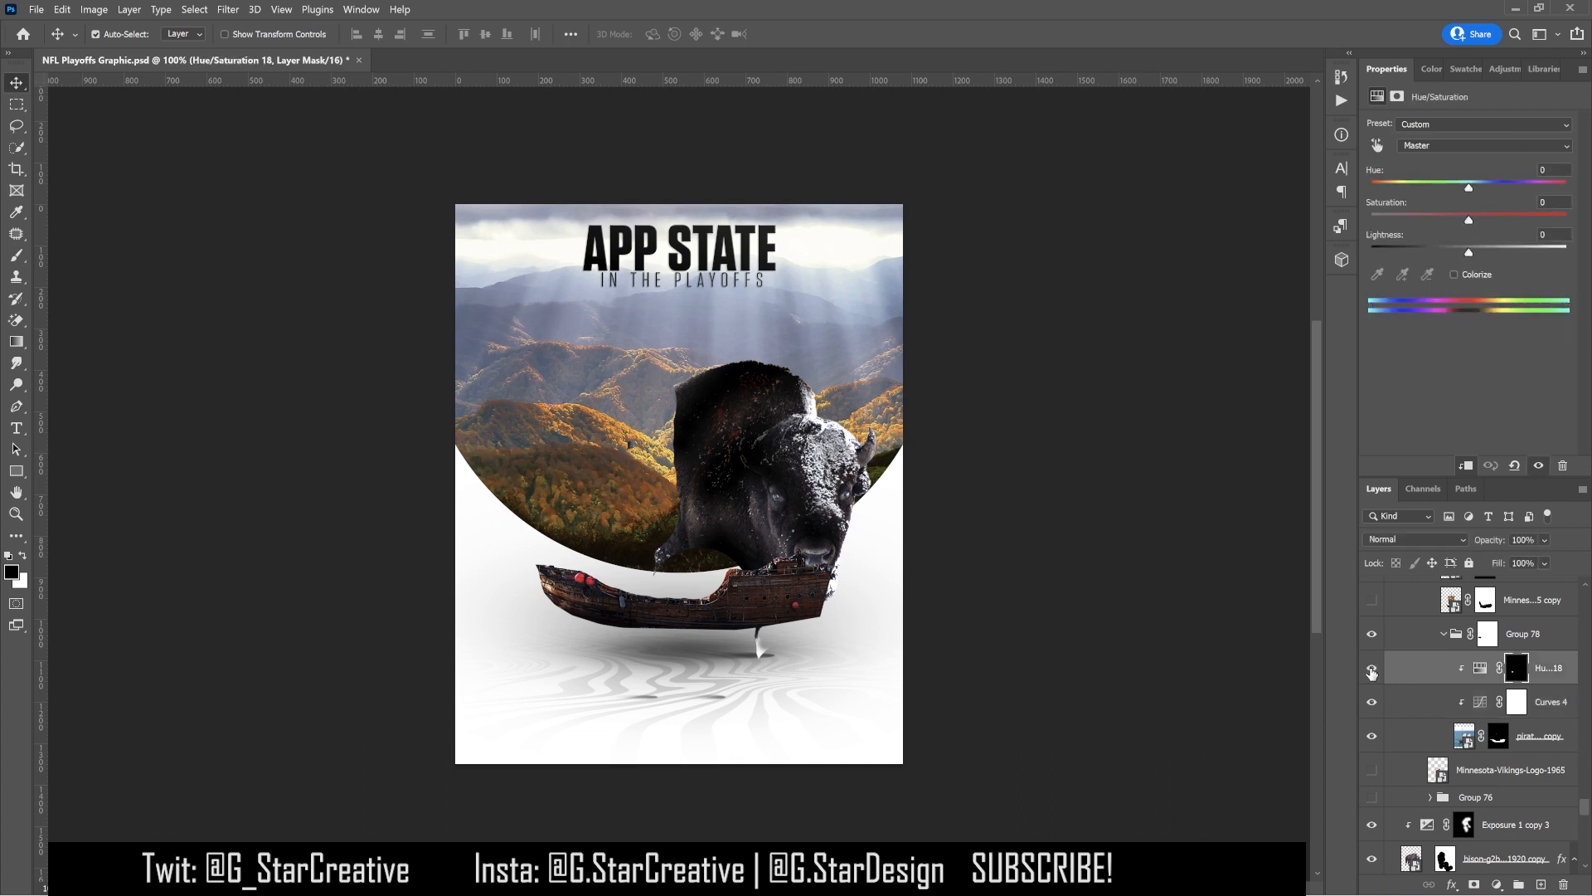
pyautogui.click(1372, 670)
pyautogui.click(1372, 670)
pyautogui.click(1371, 670)
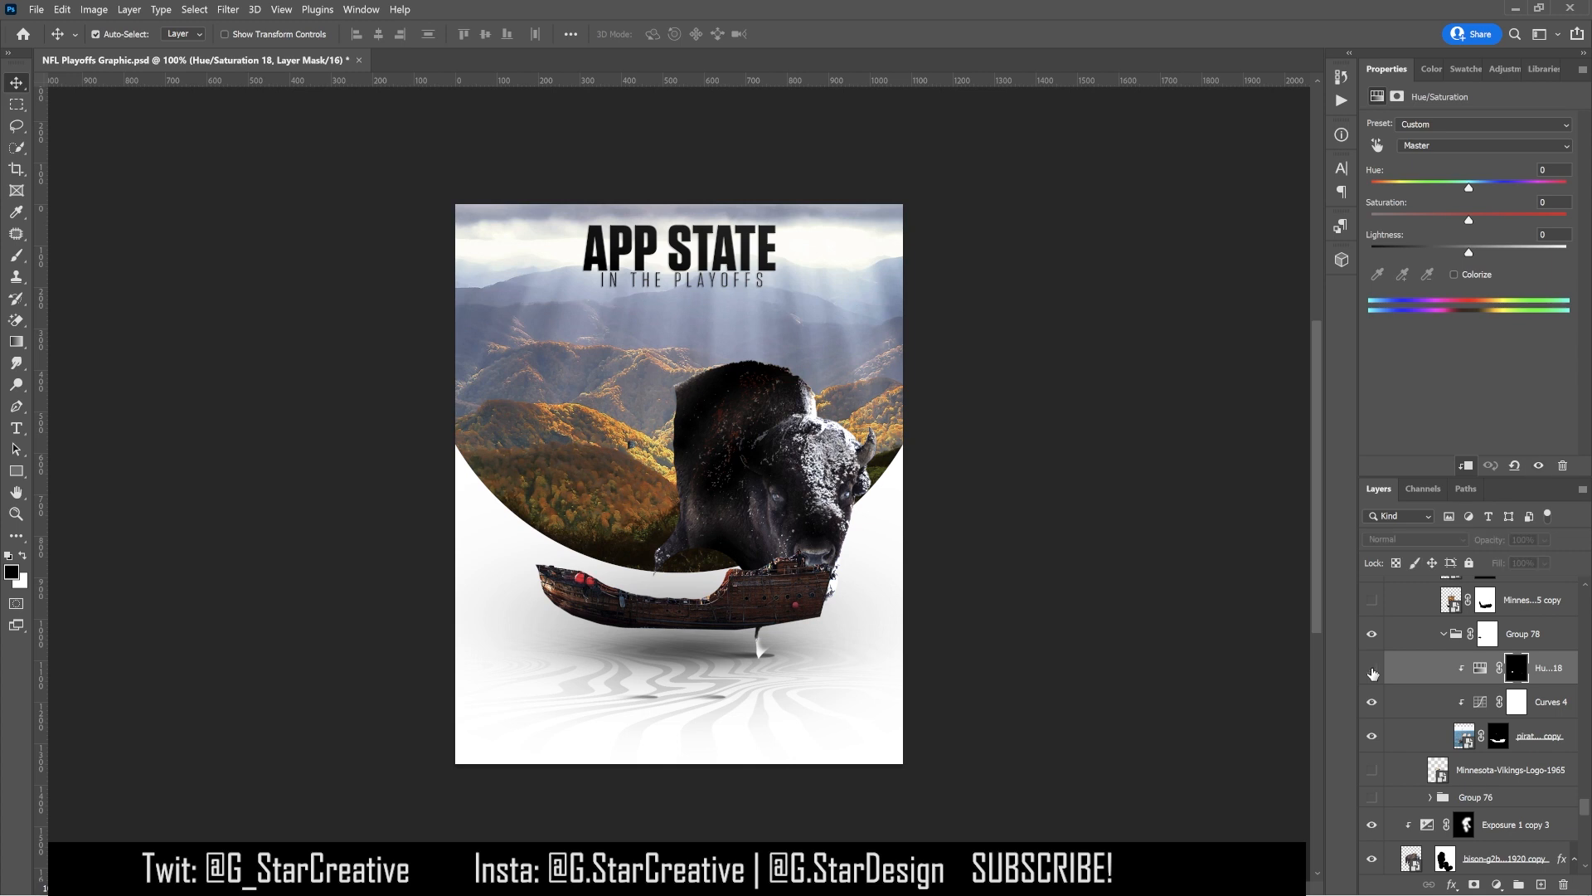
pyautogui.click(1372, 670)
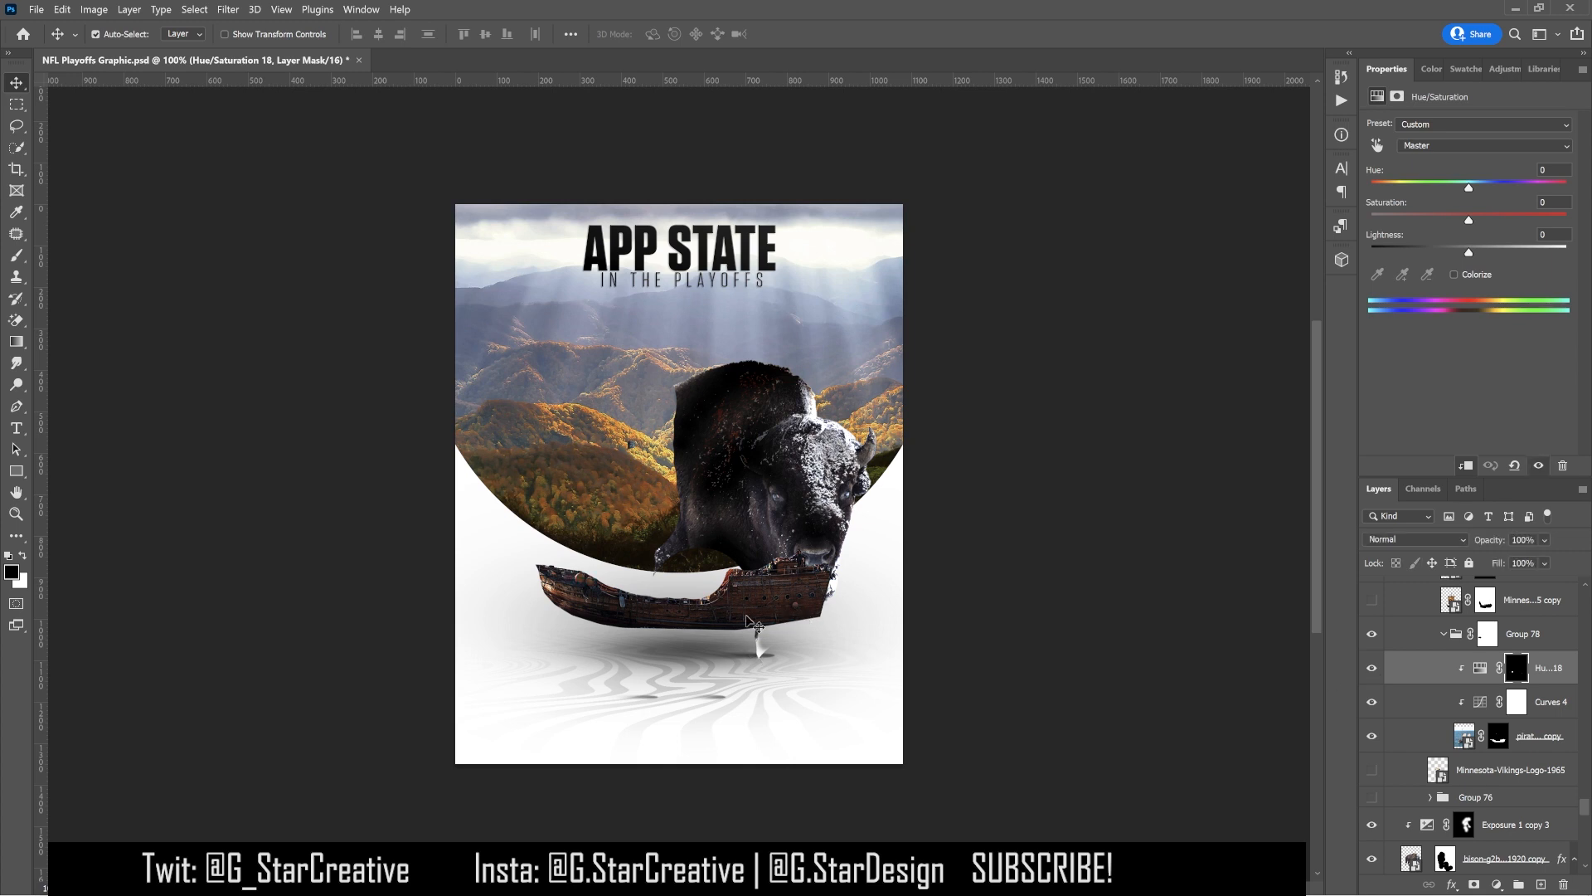
# Show and select the Minnesota-Vikings-Logo-1965 copy layer in Group 77 to place the sail on the pirate hull
pyautogui.scroll(2, 1428, 731)
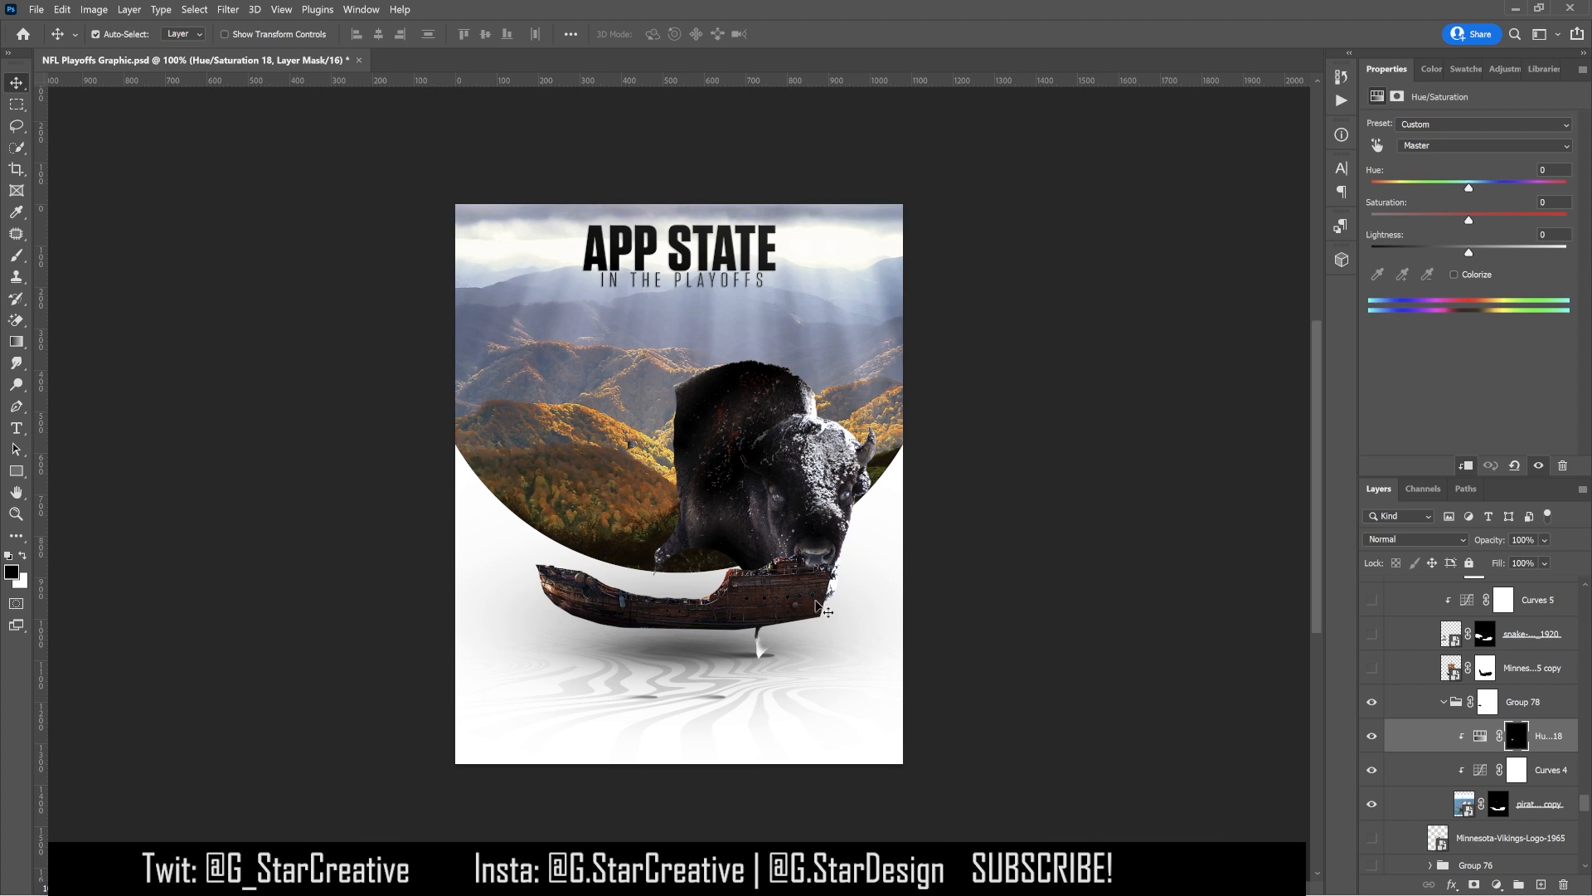
pyautogui.scroll(2, 1410, 714)
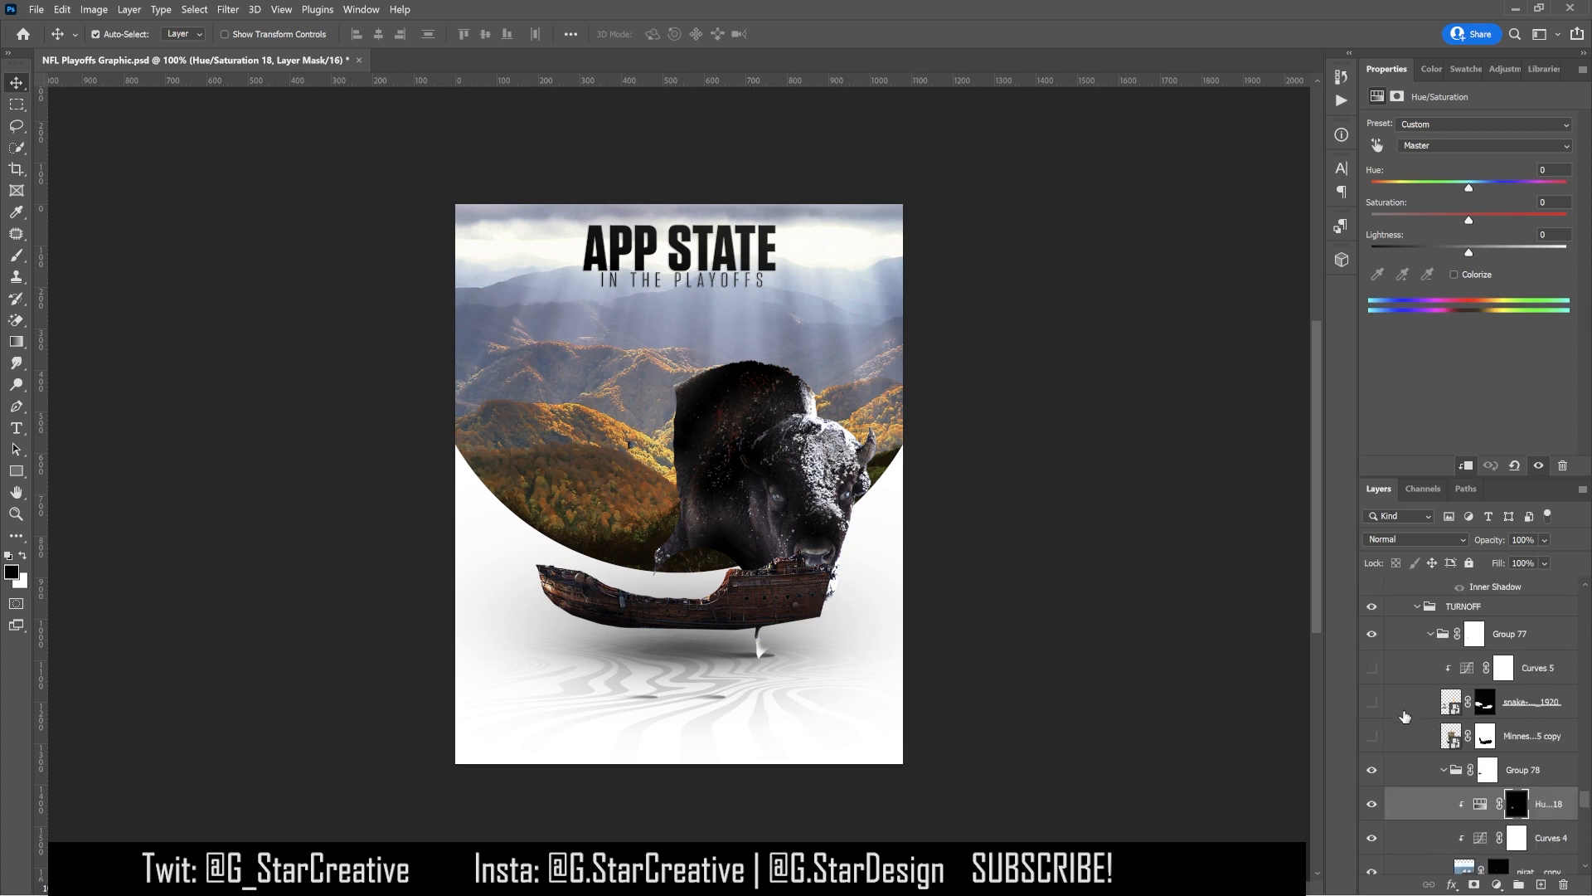
pyautogui.click(1372, 736)
pyautogui.click(1418, 735)
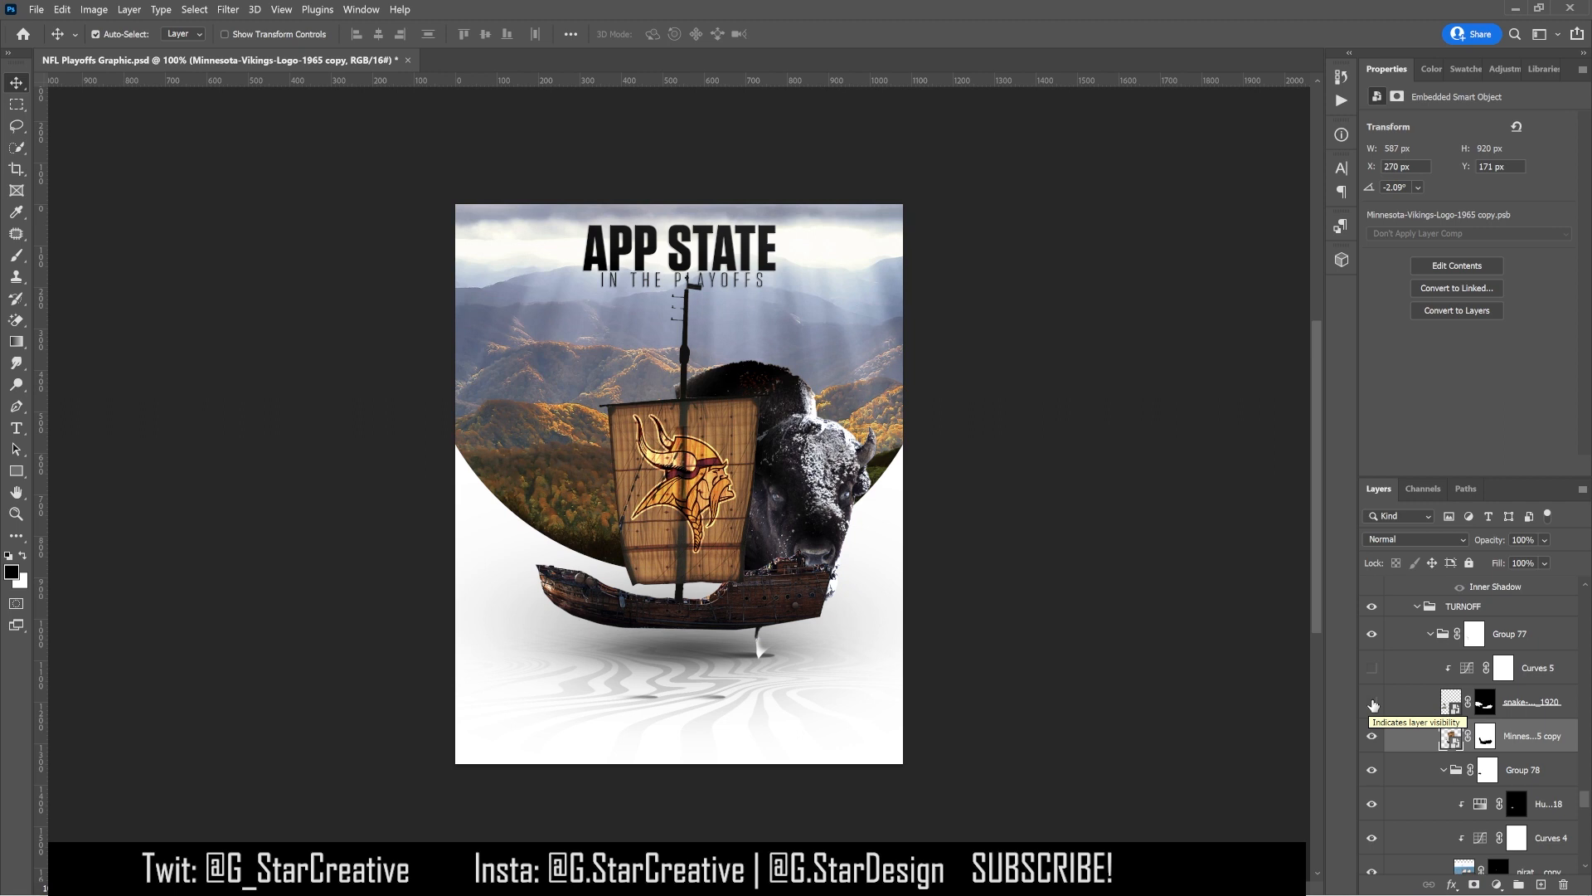
# Show the snake layer on the bow, comparing it with its mask disabled and enabled, and show the clipped Curves 5 adjustment
pyautogui.click(1372, 704)
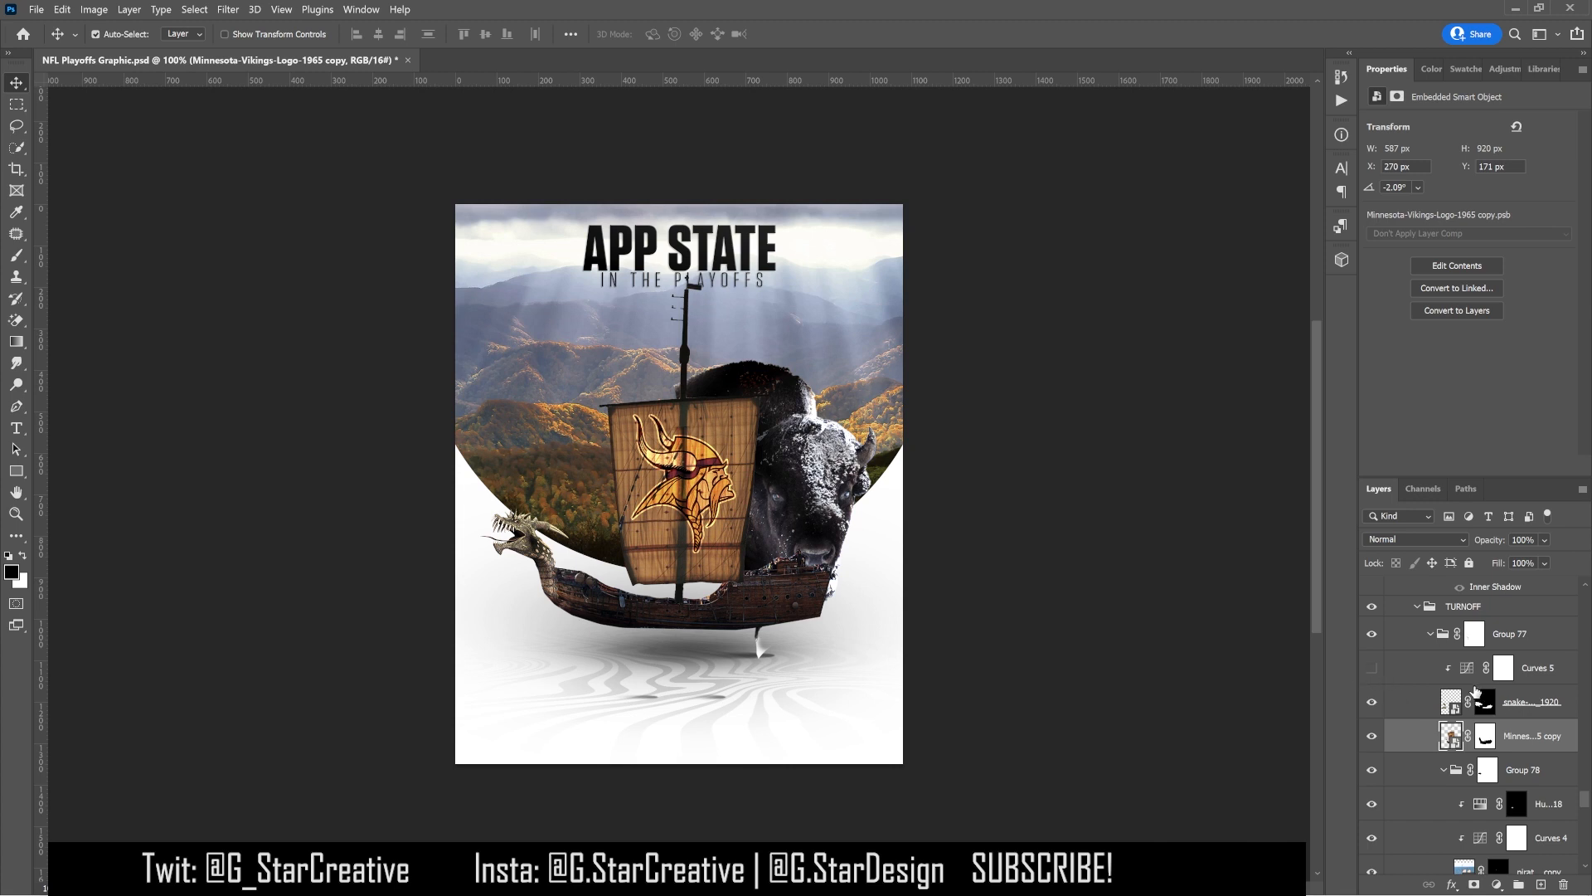
pyautogui.rightClick(1484, 702)
pyautogui.click(1464, 710)
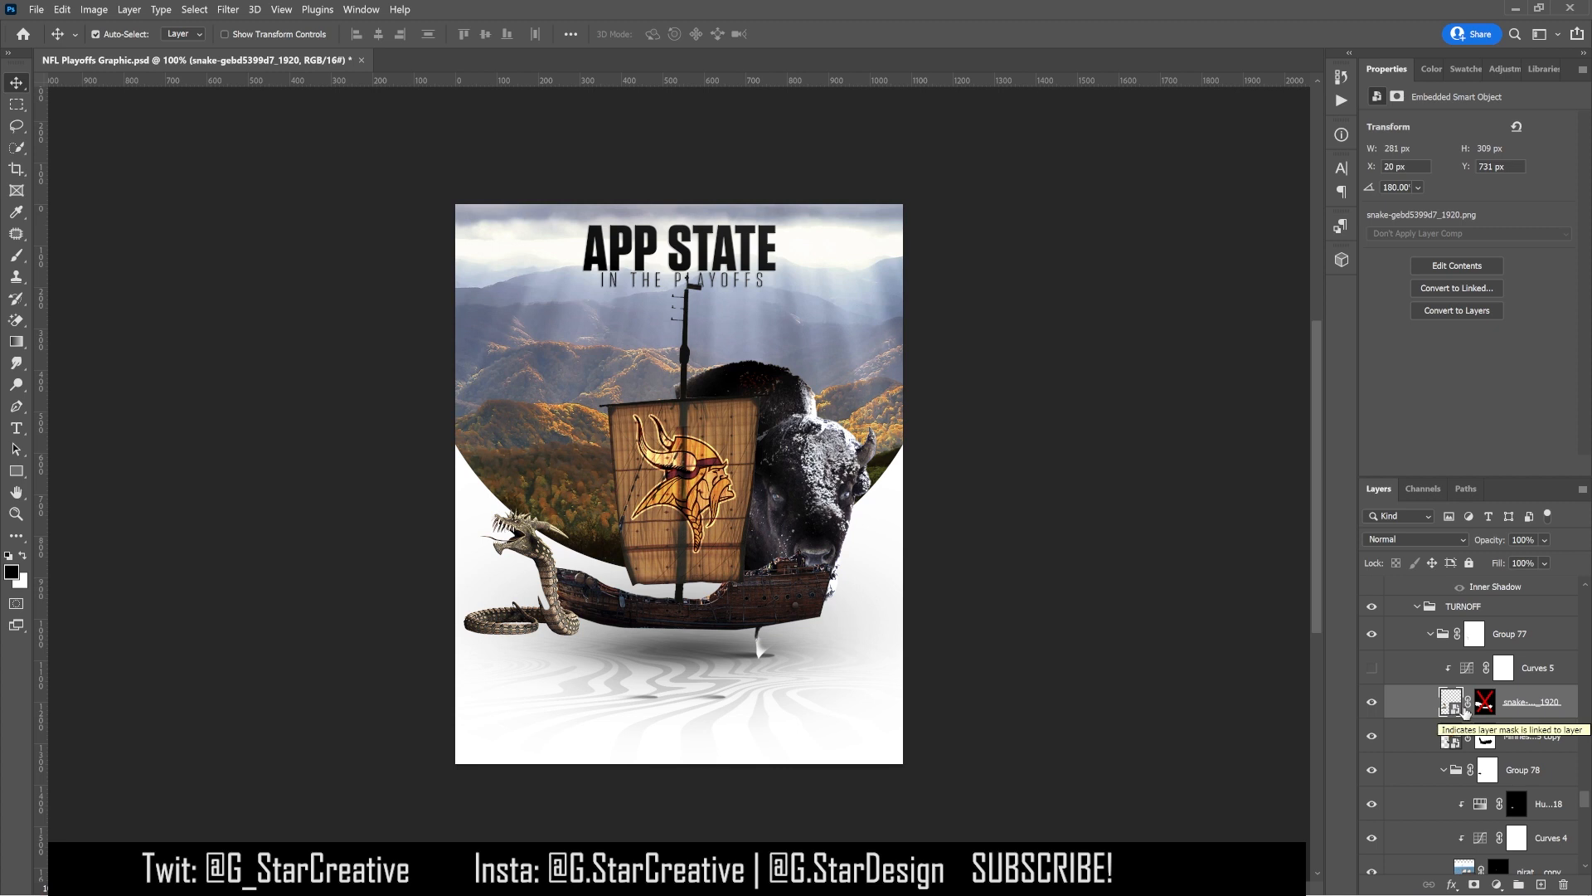
pyautogui.keyDown('shift'); pyautogui.click(1492, 704); pyautogui.keyUp('shift')
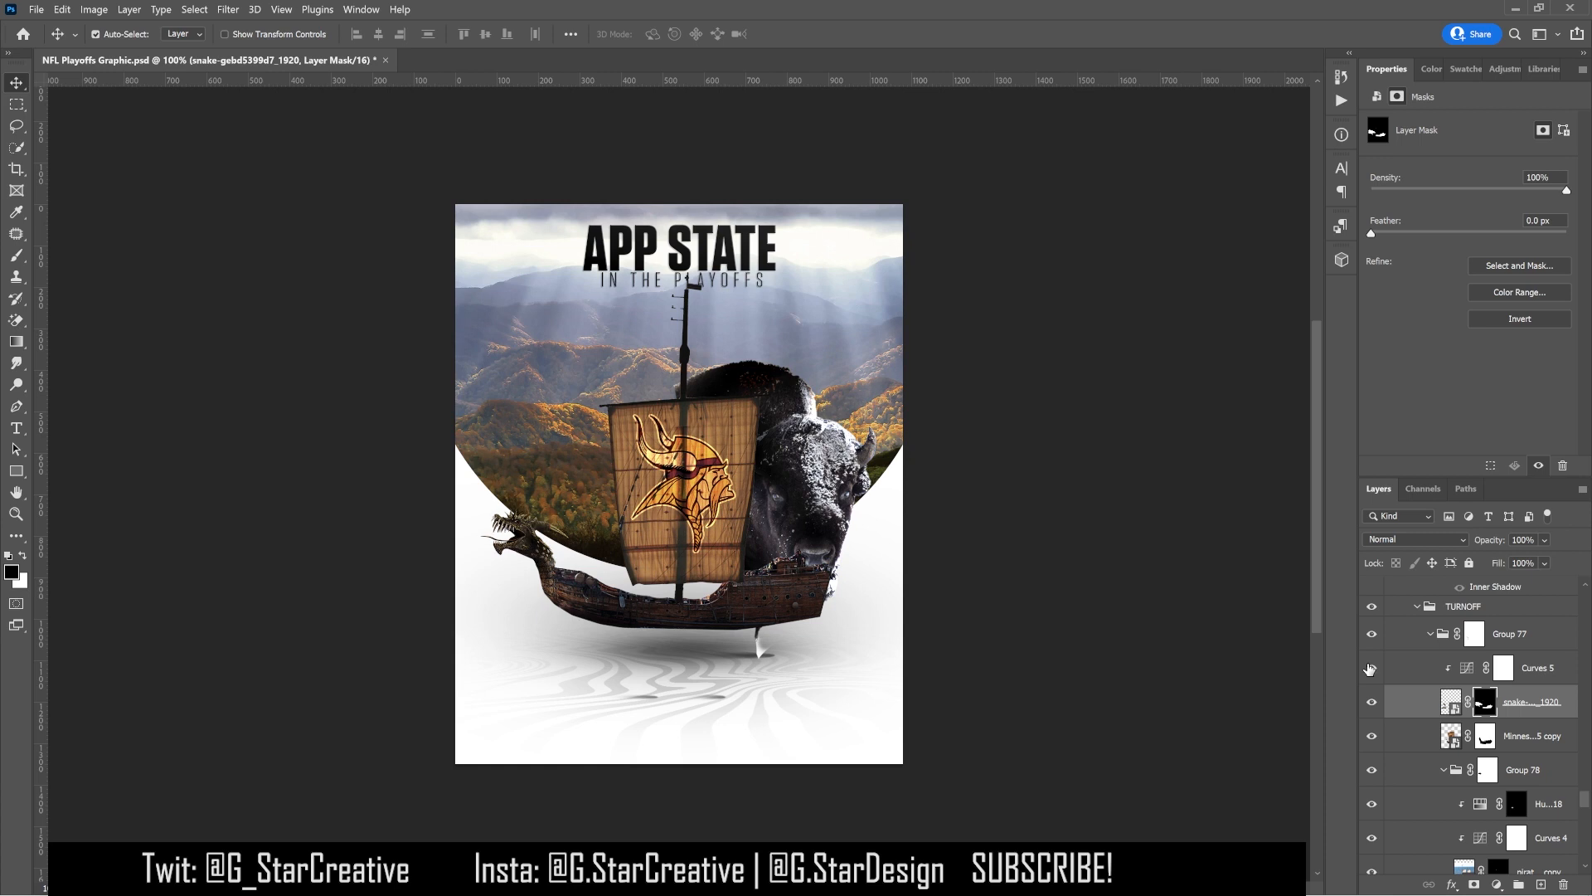
pyautogui.click(1421, 672)
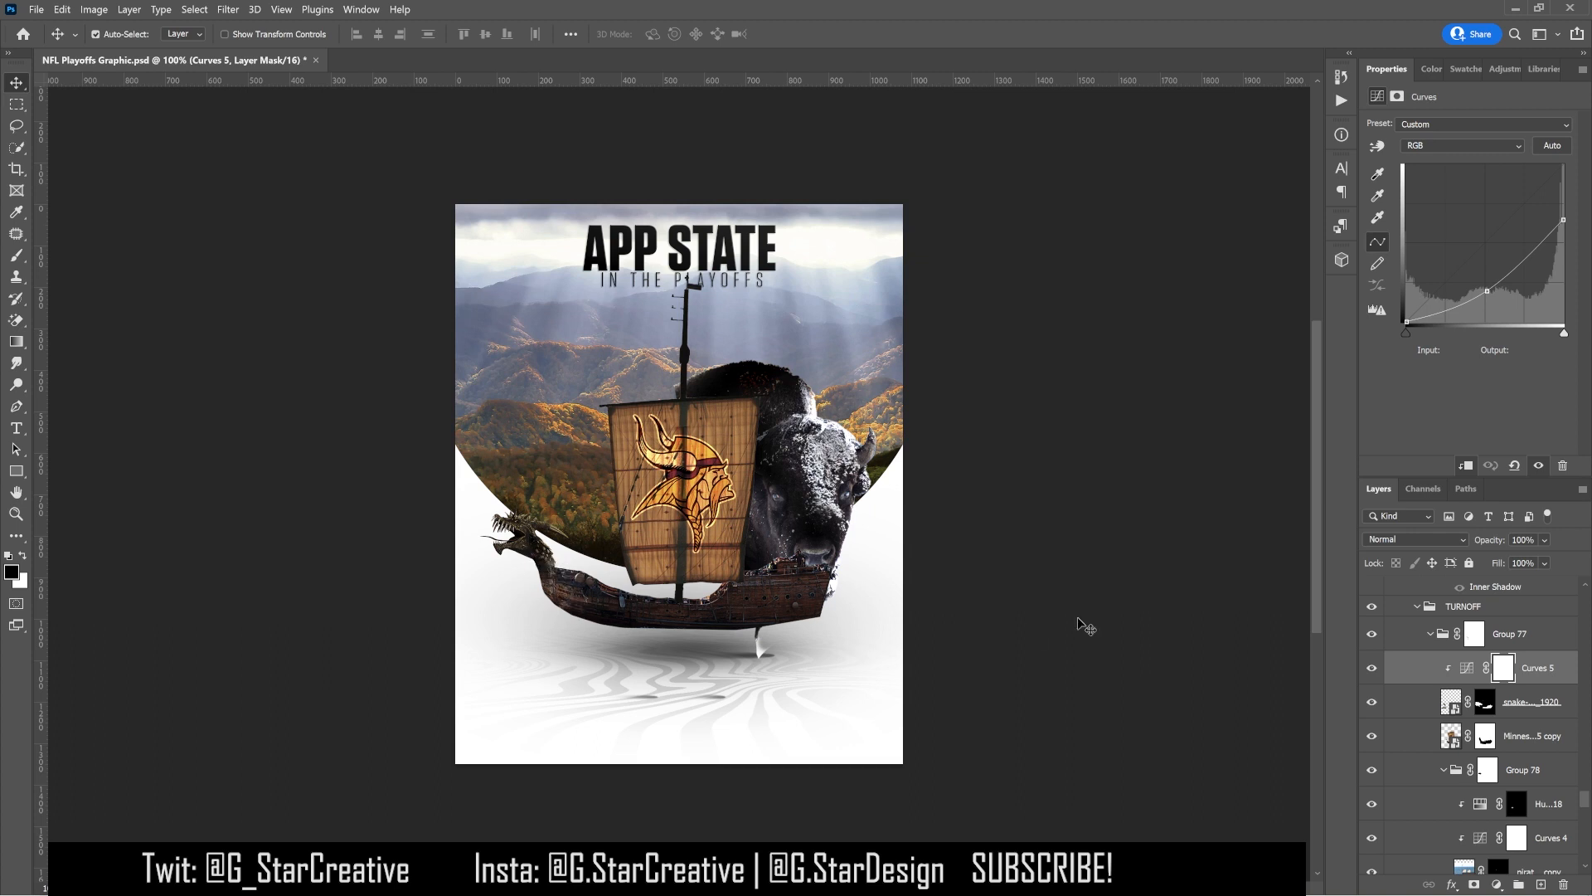
# Collapse and hide the lower TURNOFF group that holds the assembled ship layers
pyautogui.scroll(3, 1422, 730)
pyautogui.click(1417, 709)
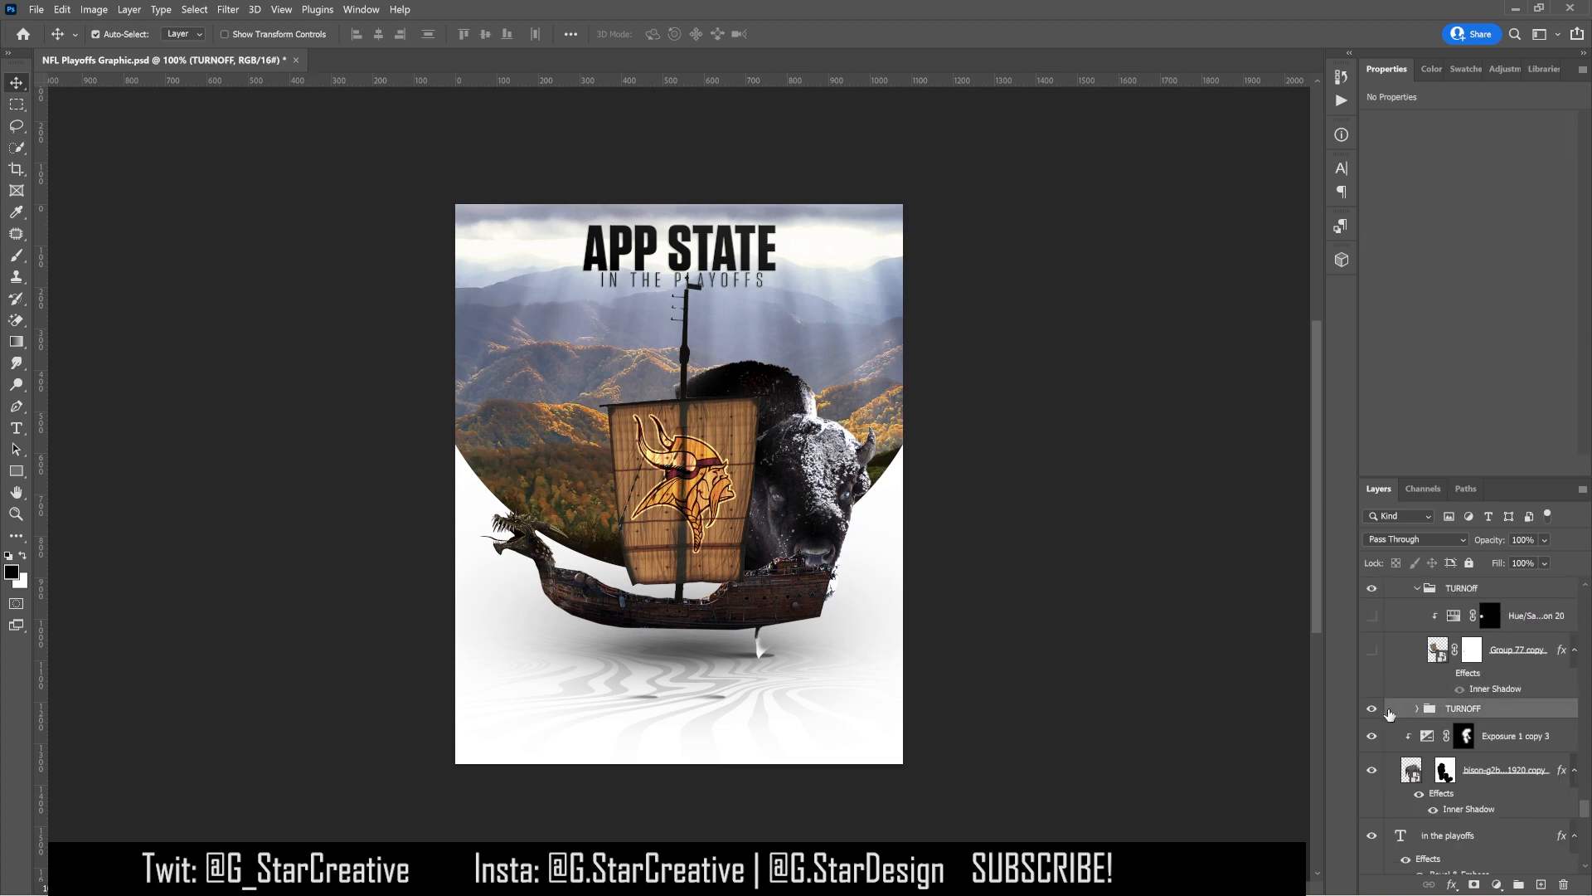
pyautogui.click(1372, 710)
# Show the Group 77 copy ship in the upper TURNOFF group with its Inner Shadow and clipped Hue/Saturation 20 adjustment
pyautogui.click(1371, 651)
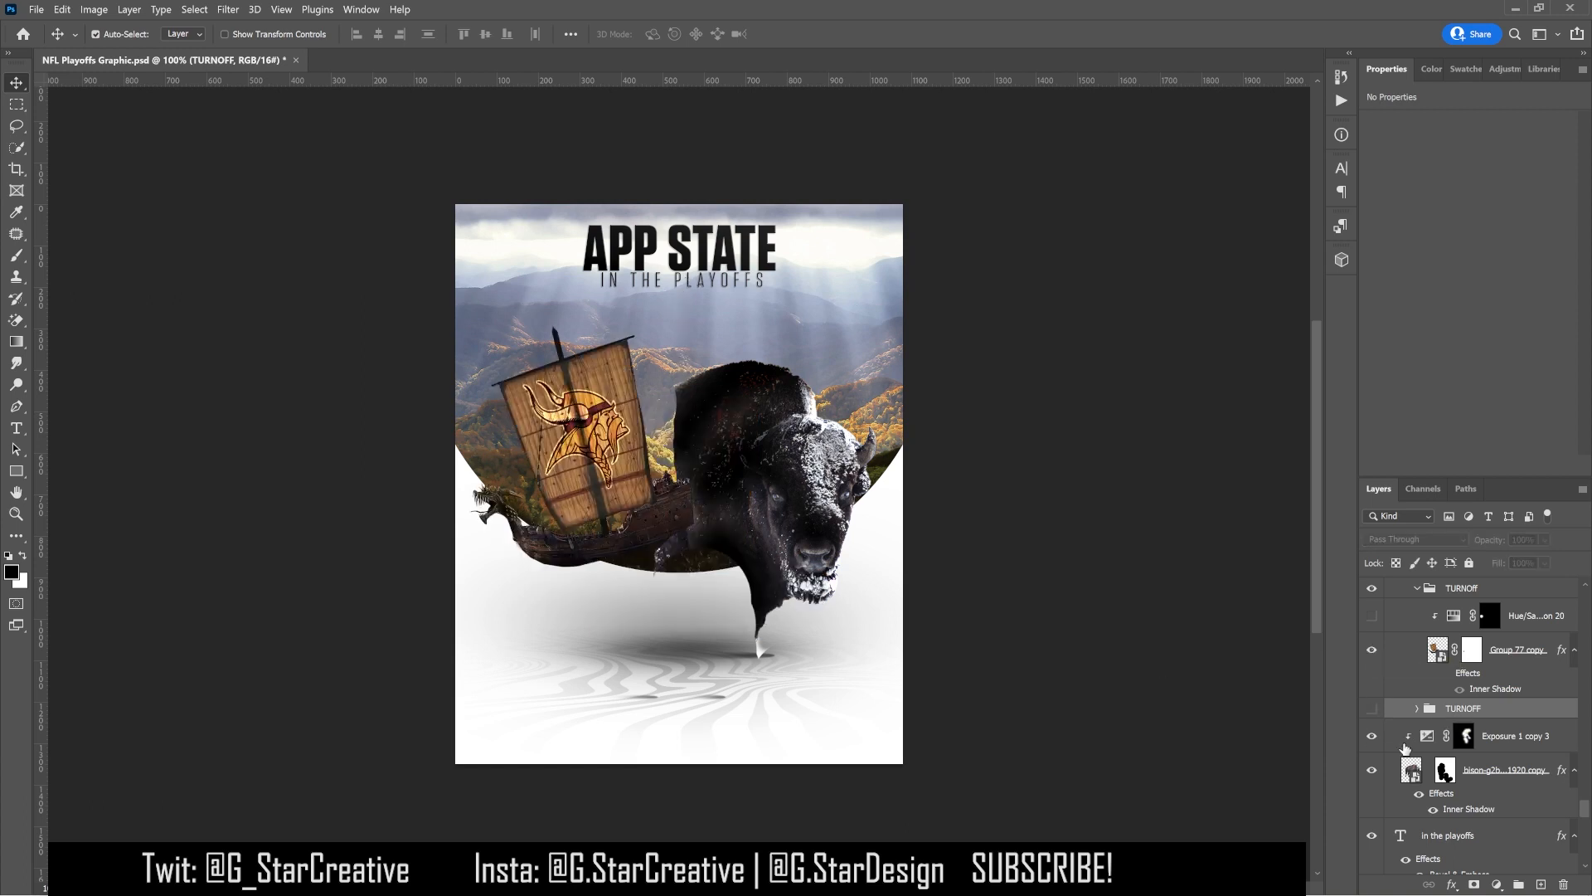
pyautogui.click(1507, 660)
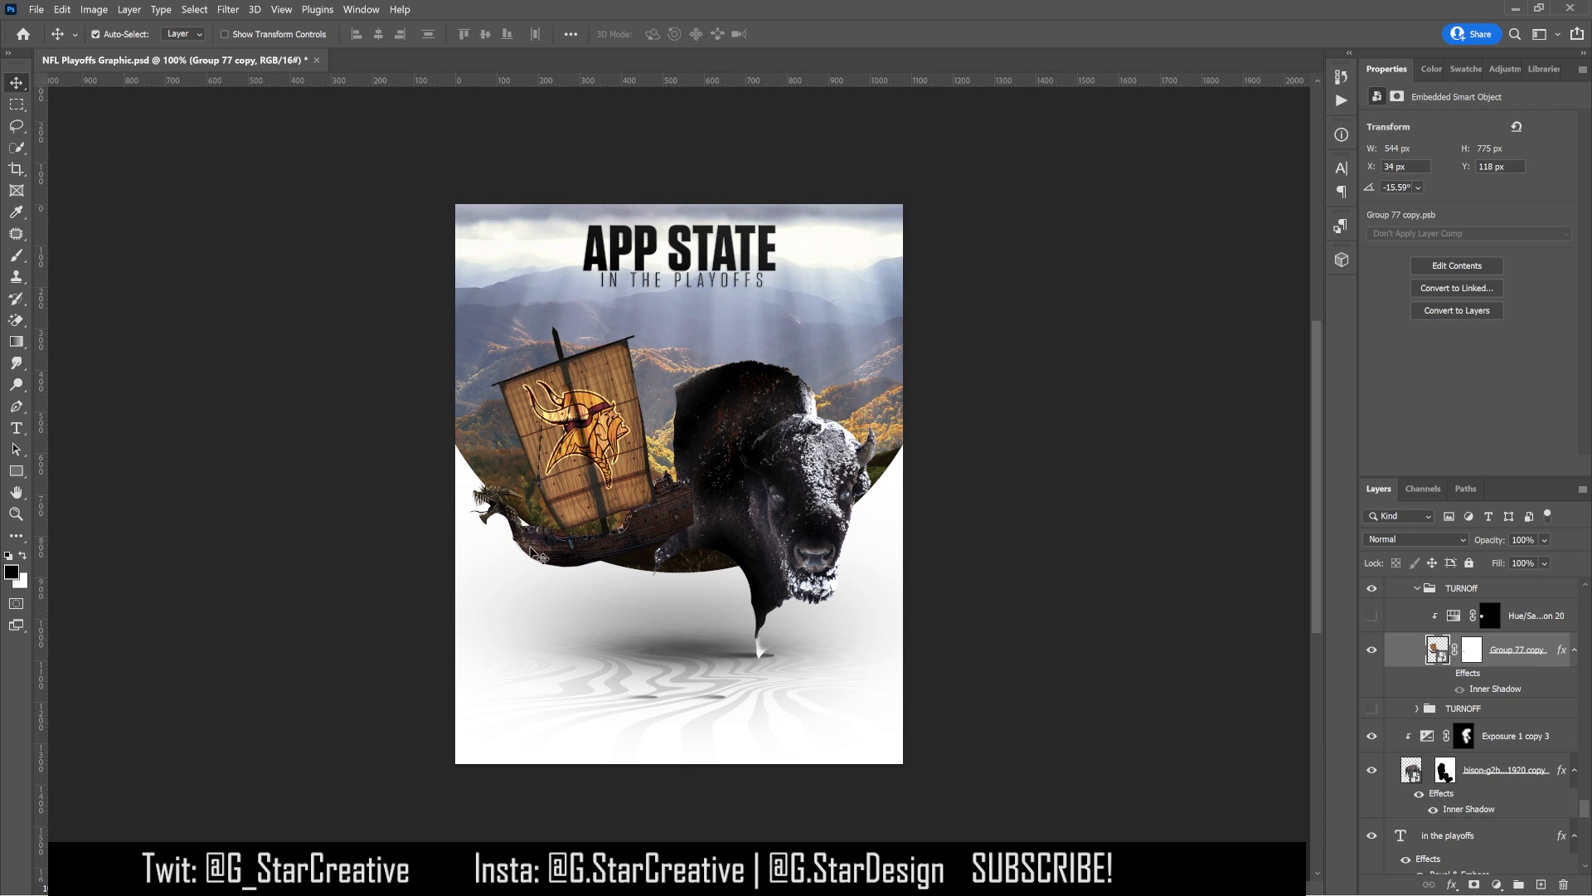
pyautogui.scroll(3, 1370, 652)
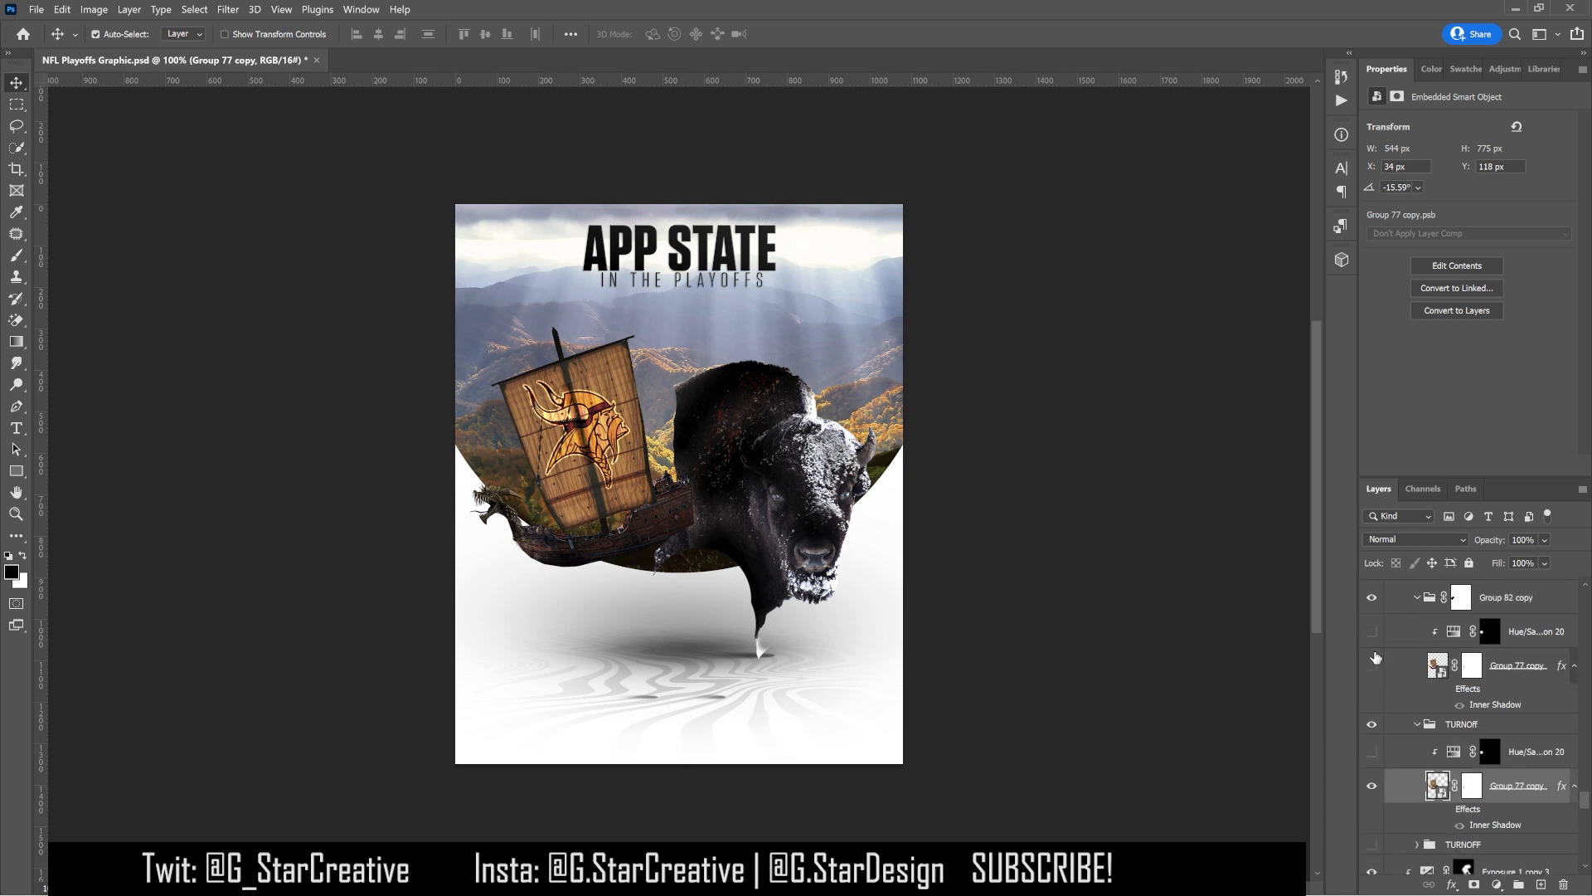
pyautogui.click(1404, 757)
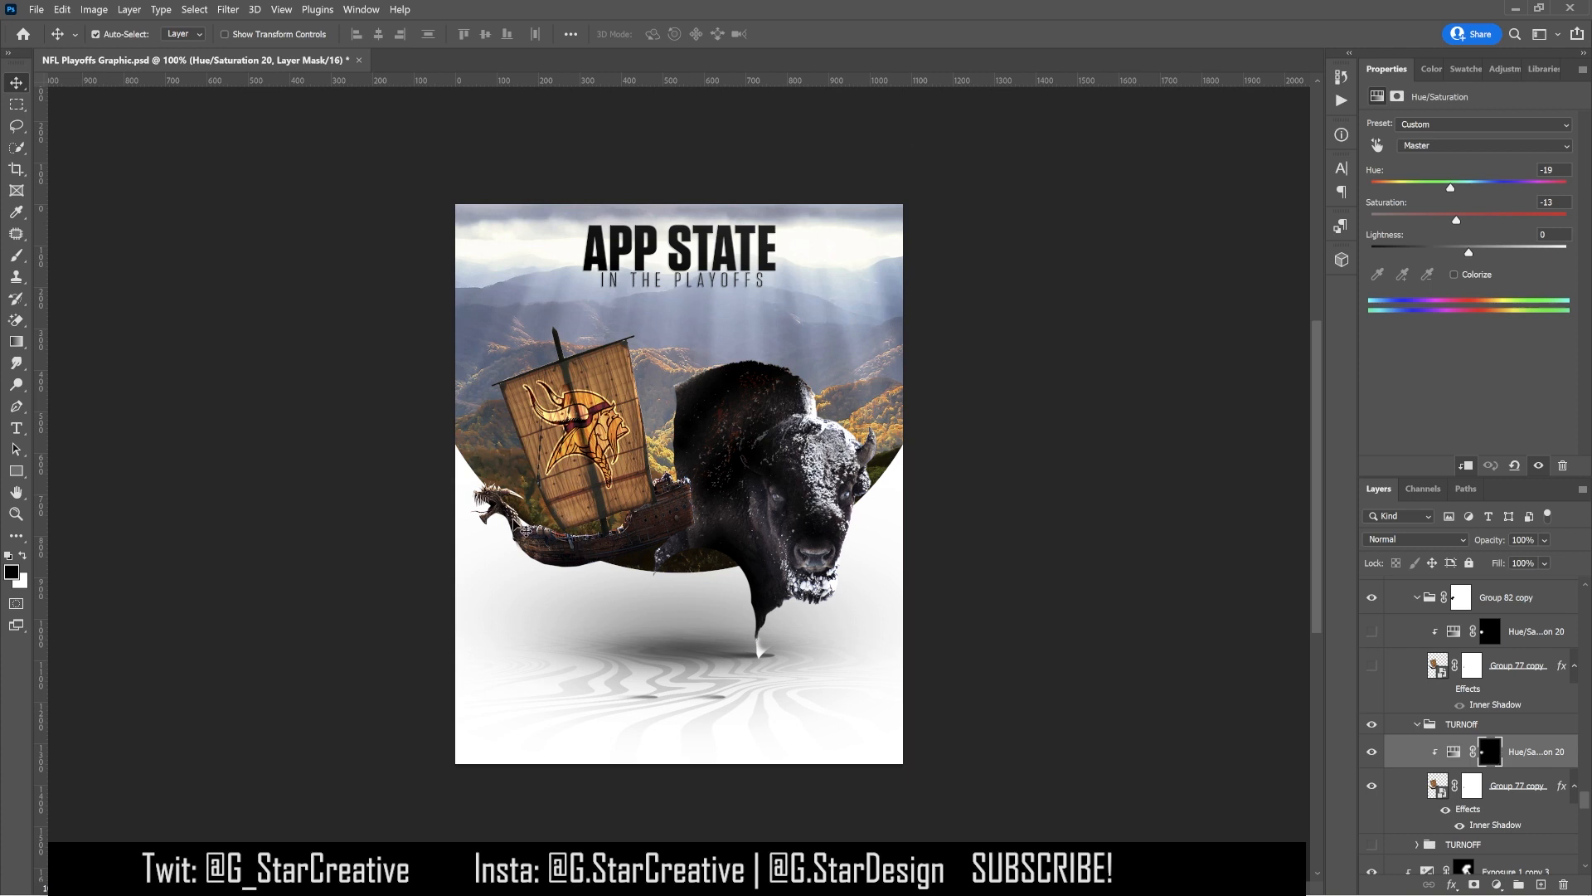
# Collapse and hide the upper TURNOFF group, and show the Group 77 copy ship and Hue/Saturation 20 inside Group 82 copy
pyautogui.click(1416, 724)
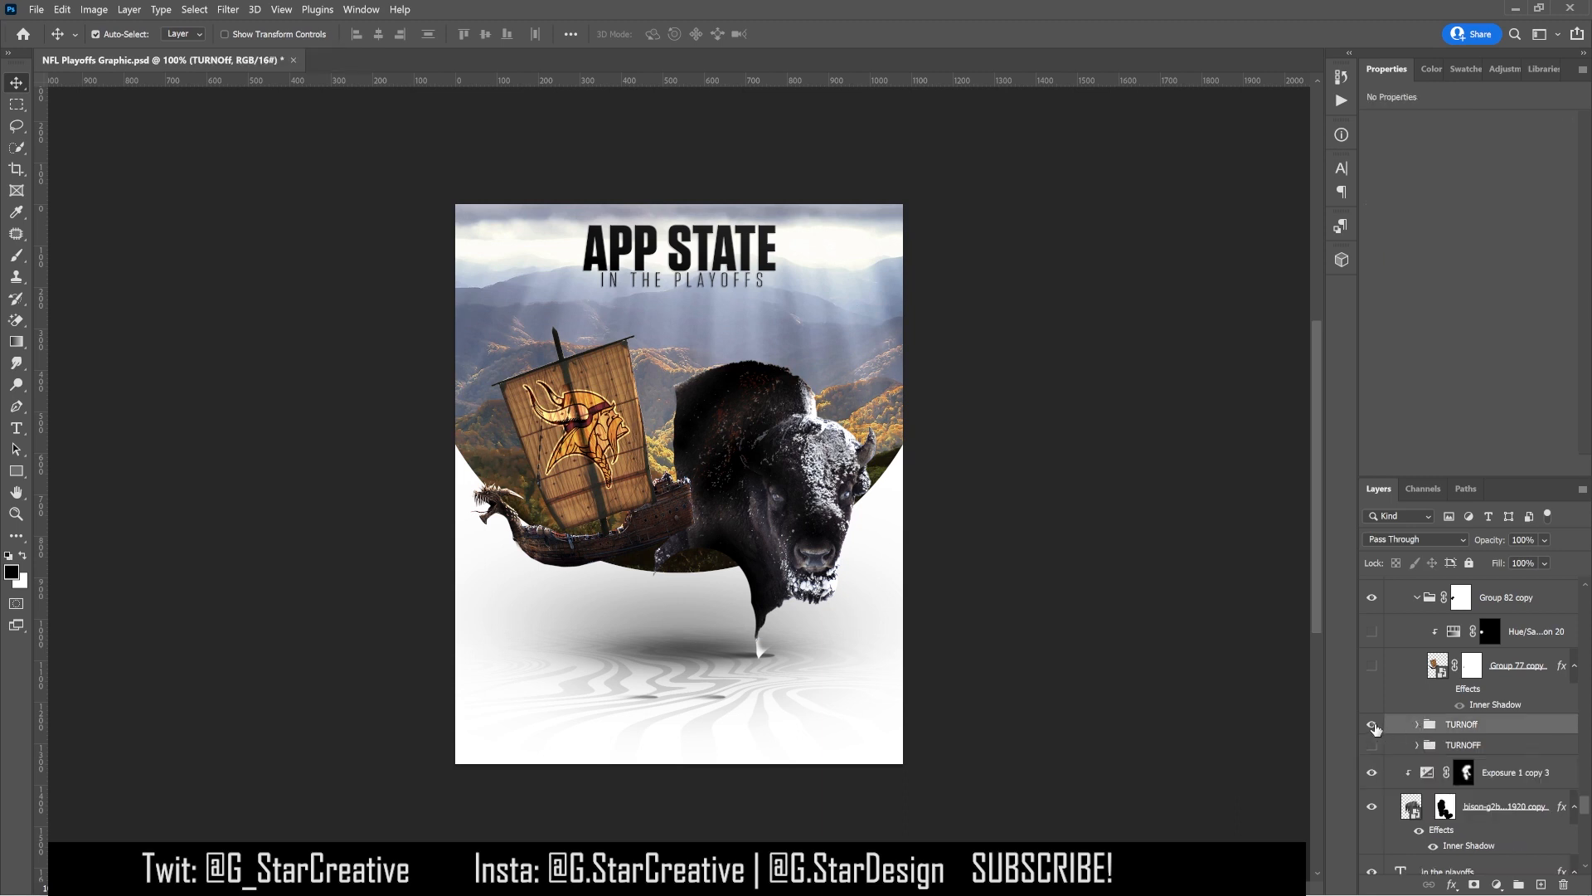
pyautogui.click(1372, 724)
pyautogui.click(1373, 665)
pyautogui.click(1412, 674)
pyautogui.click(1373, 632)
pyautogui.click(1402, 637)
# Show the Group 77 copy layer in Group 82 copy 2 with its Inner Shadow and clipped Hue/Saturation 20 adjustment
pyautogui.scroll(3, 1406, 659)
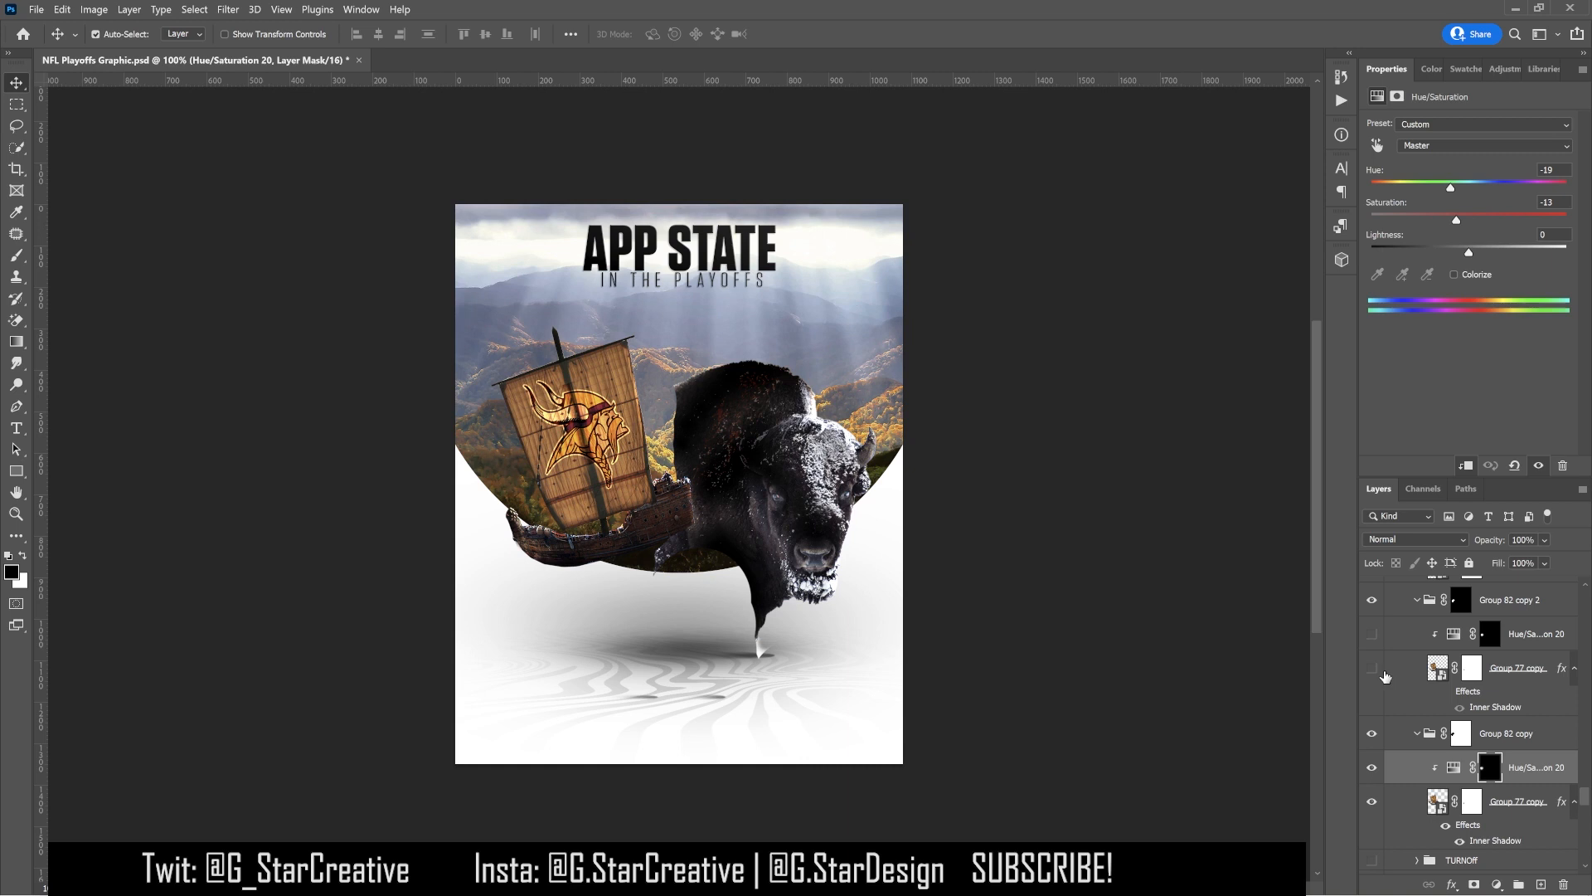
pyautogui.click(1386, 676)
pyautogui.click(1373, 670)
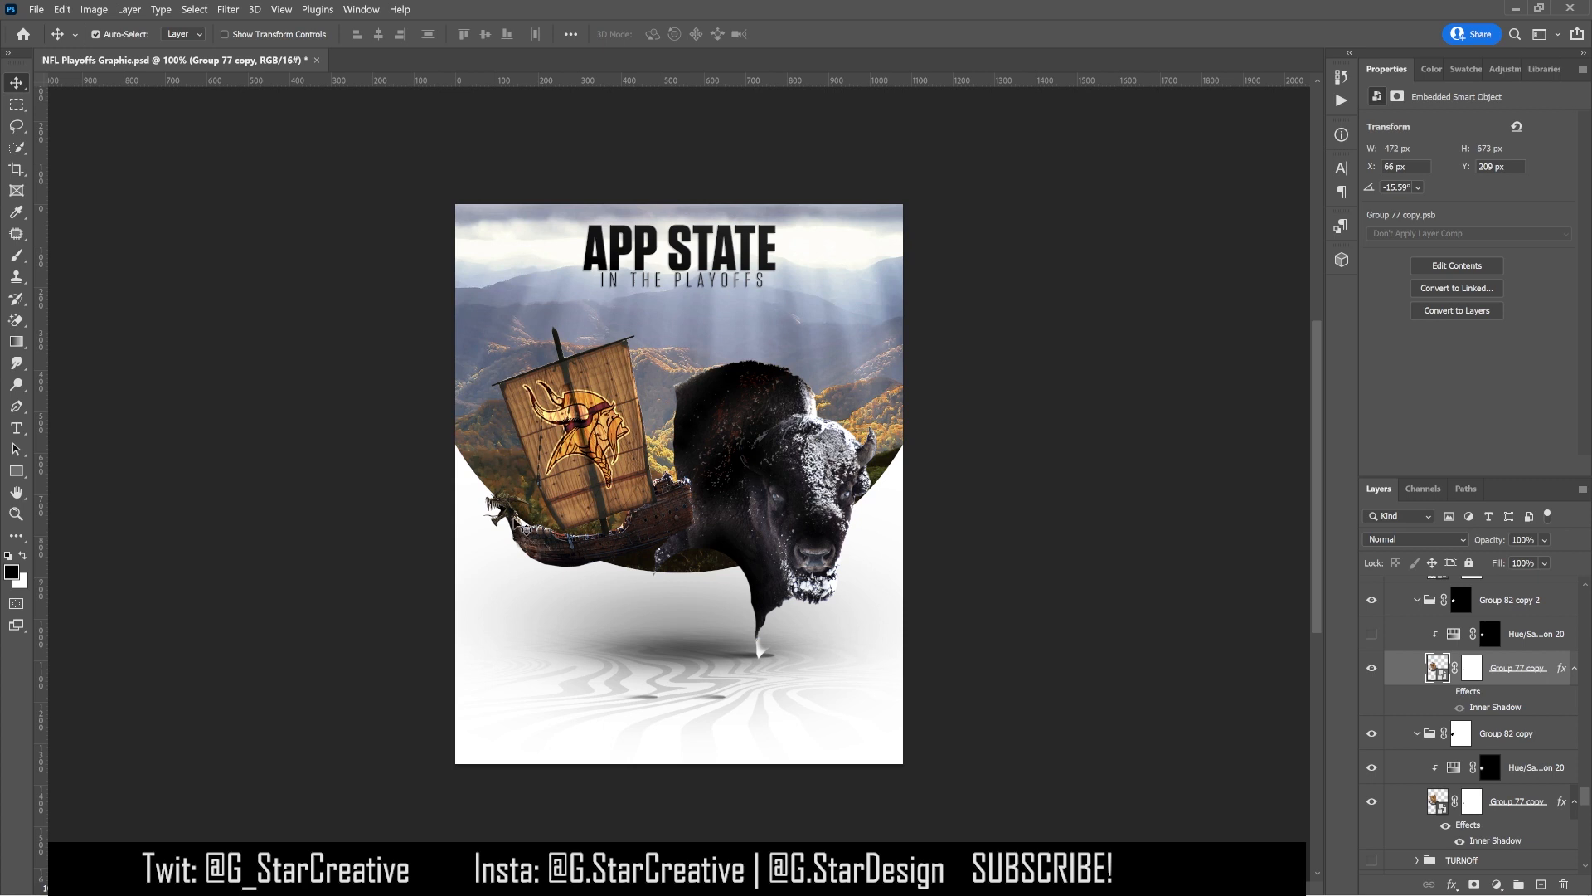
pyautogui.click(1447, 693)
pyautogui.click(1407, 636)
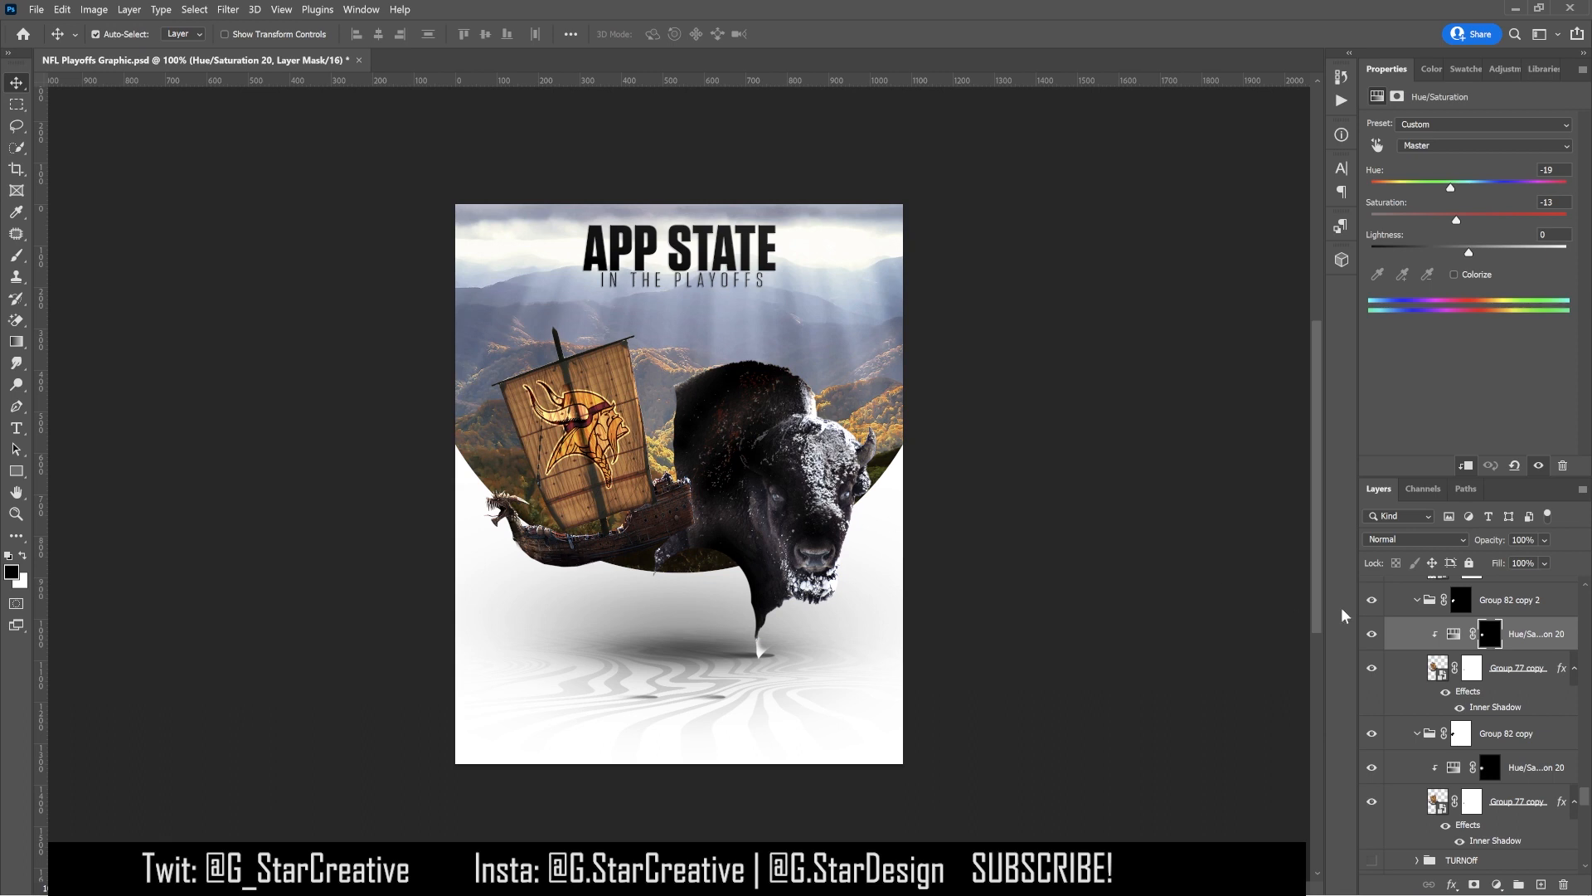
# Show both water splash layers in Group 79 and select water-g731e7954a_1920, undoing a trial move of it
pyautogui.scroll(3, 1410, 630)
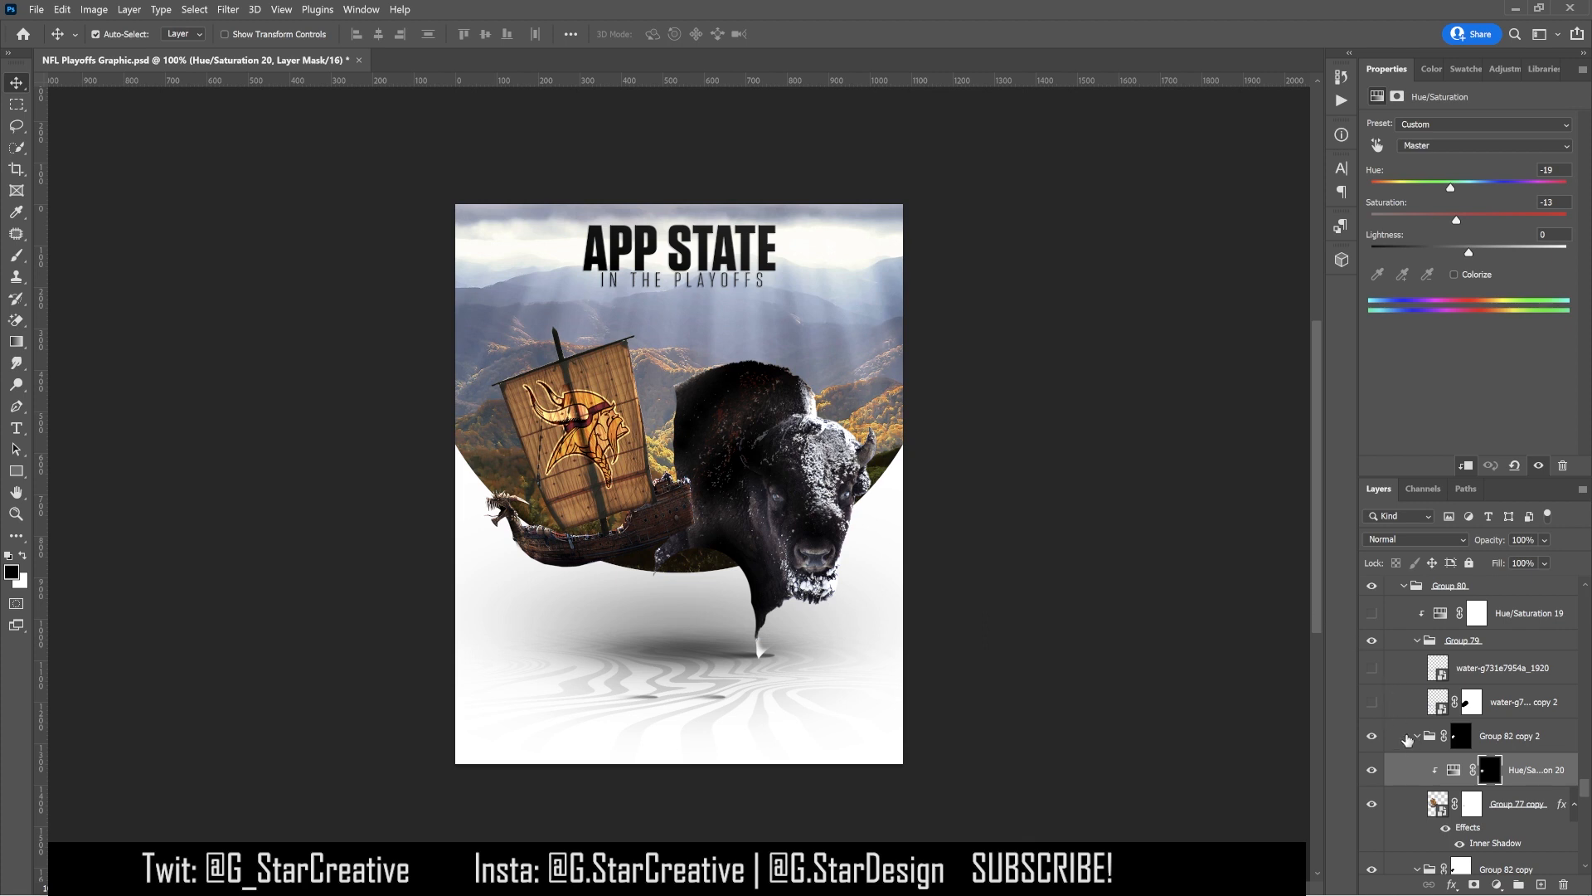
pyautogui.click(1371, 701)
pyautogui.click(1372, 671)
pyautogui.click(1480, 679)
pyautogui.moveTo(746, 558); pyautogui.dragTo(749, 644)
pyautogui.hotkey('ctrl', 'z')
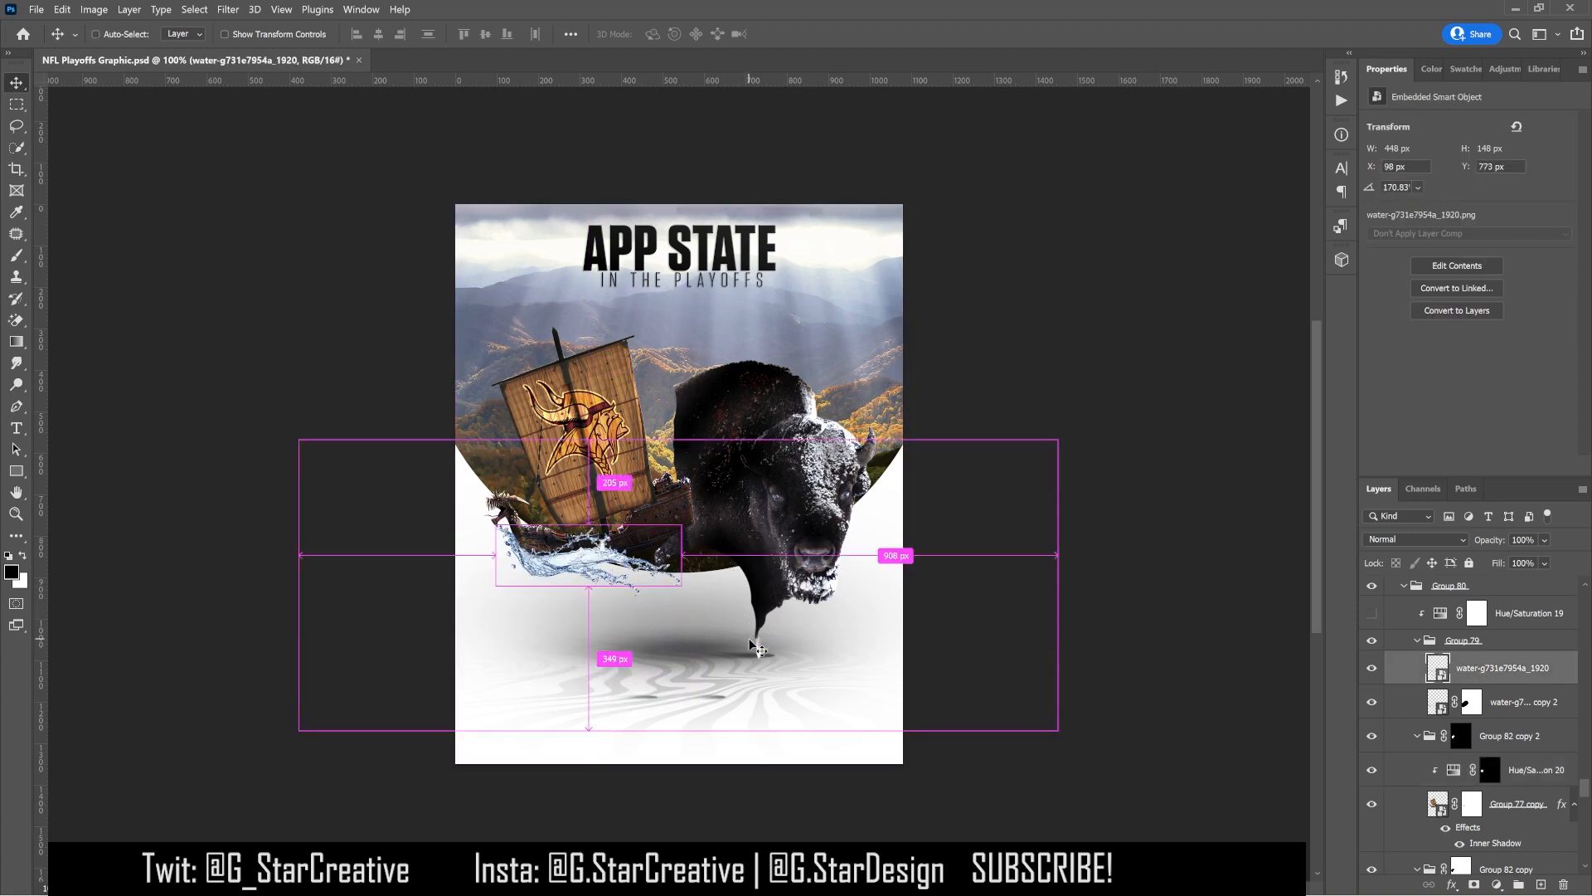
# Show the Hue/Saturation 19 adjustment clipped to Group 79 and the Exposure 1 copy 2 adjustment clipped to Group 80
pyautogui.scroll(3, 1390, 741)
pyautogui.click(1374, 750)
pyautogui.click(1501, 753)
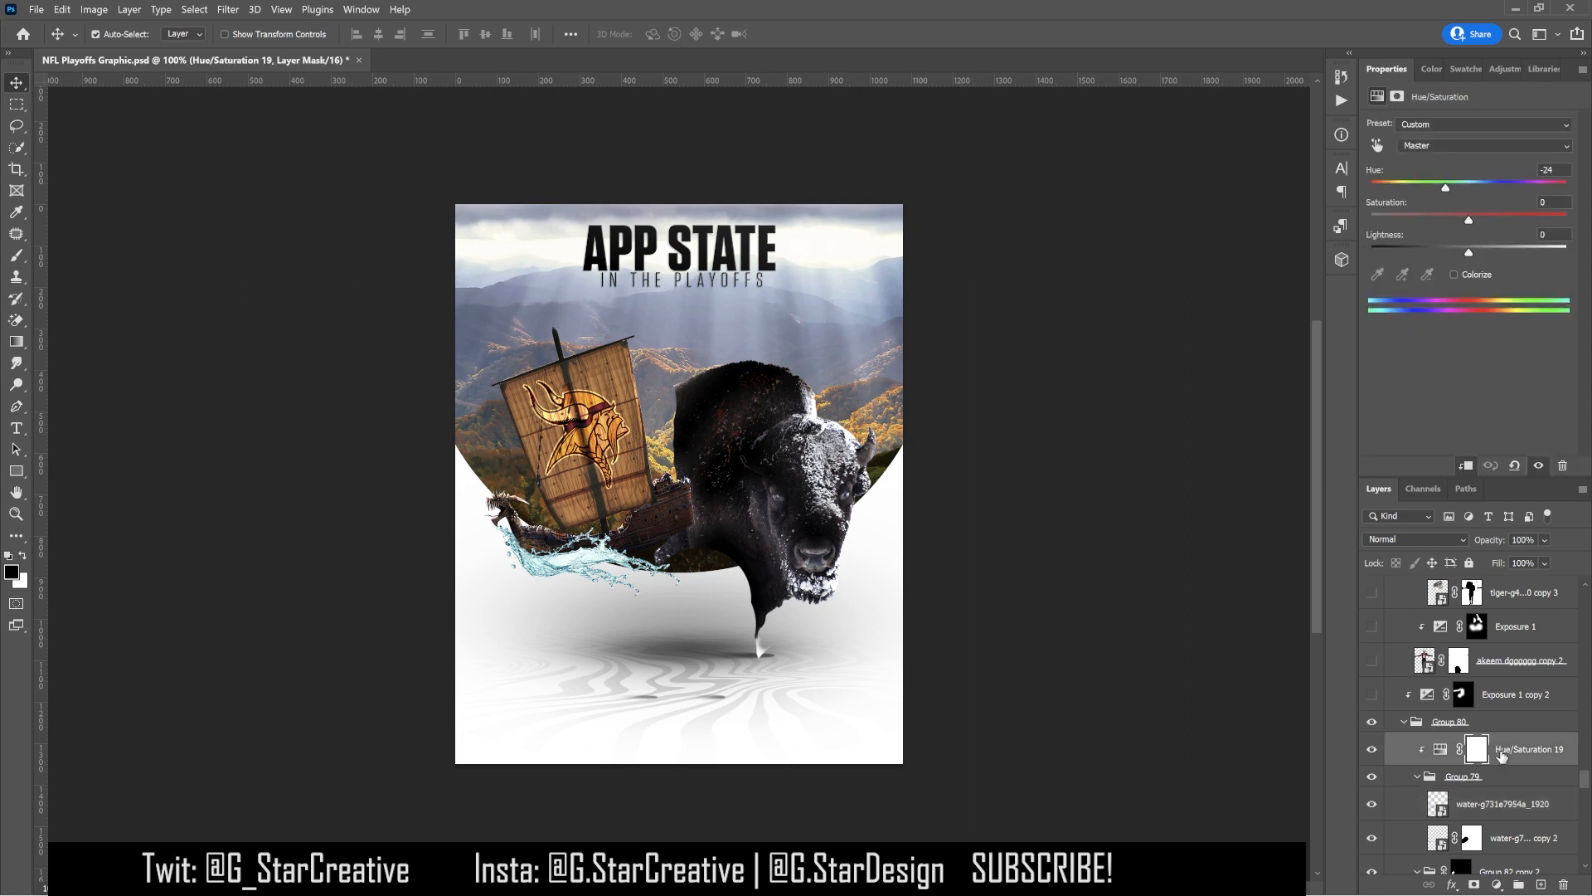
pyautogui.click(1371, 696)
pyautogui.click(1484, 696)
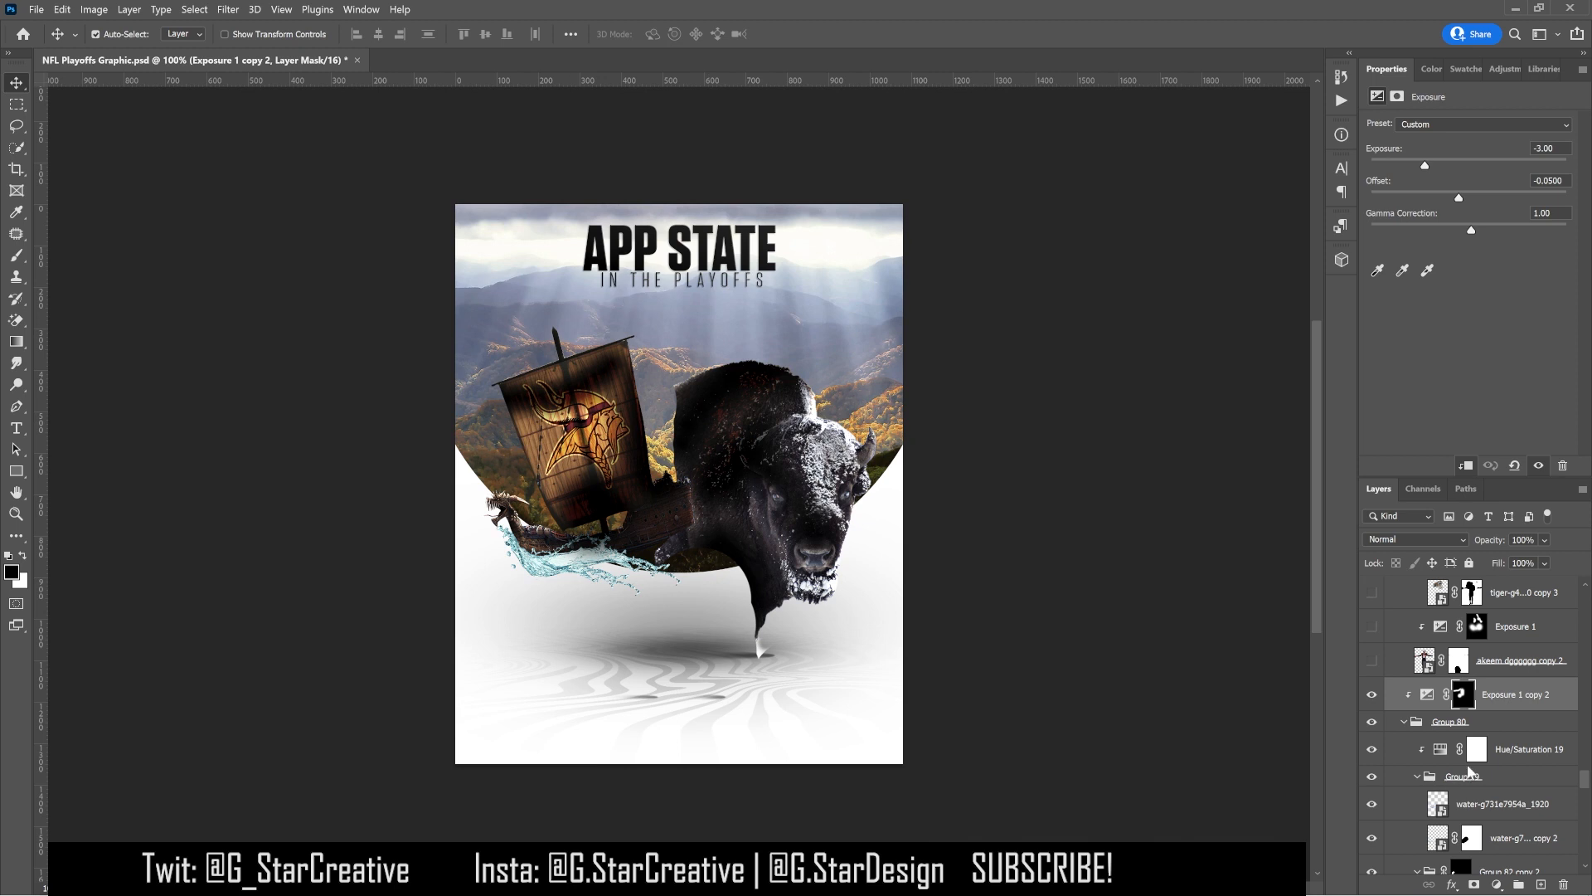
# Show and select the masked football player layer above the Exposure 1 copy 2 adjustment
pyautogui.click(1410, 656)
pyautogui.click(1371, 660)
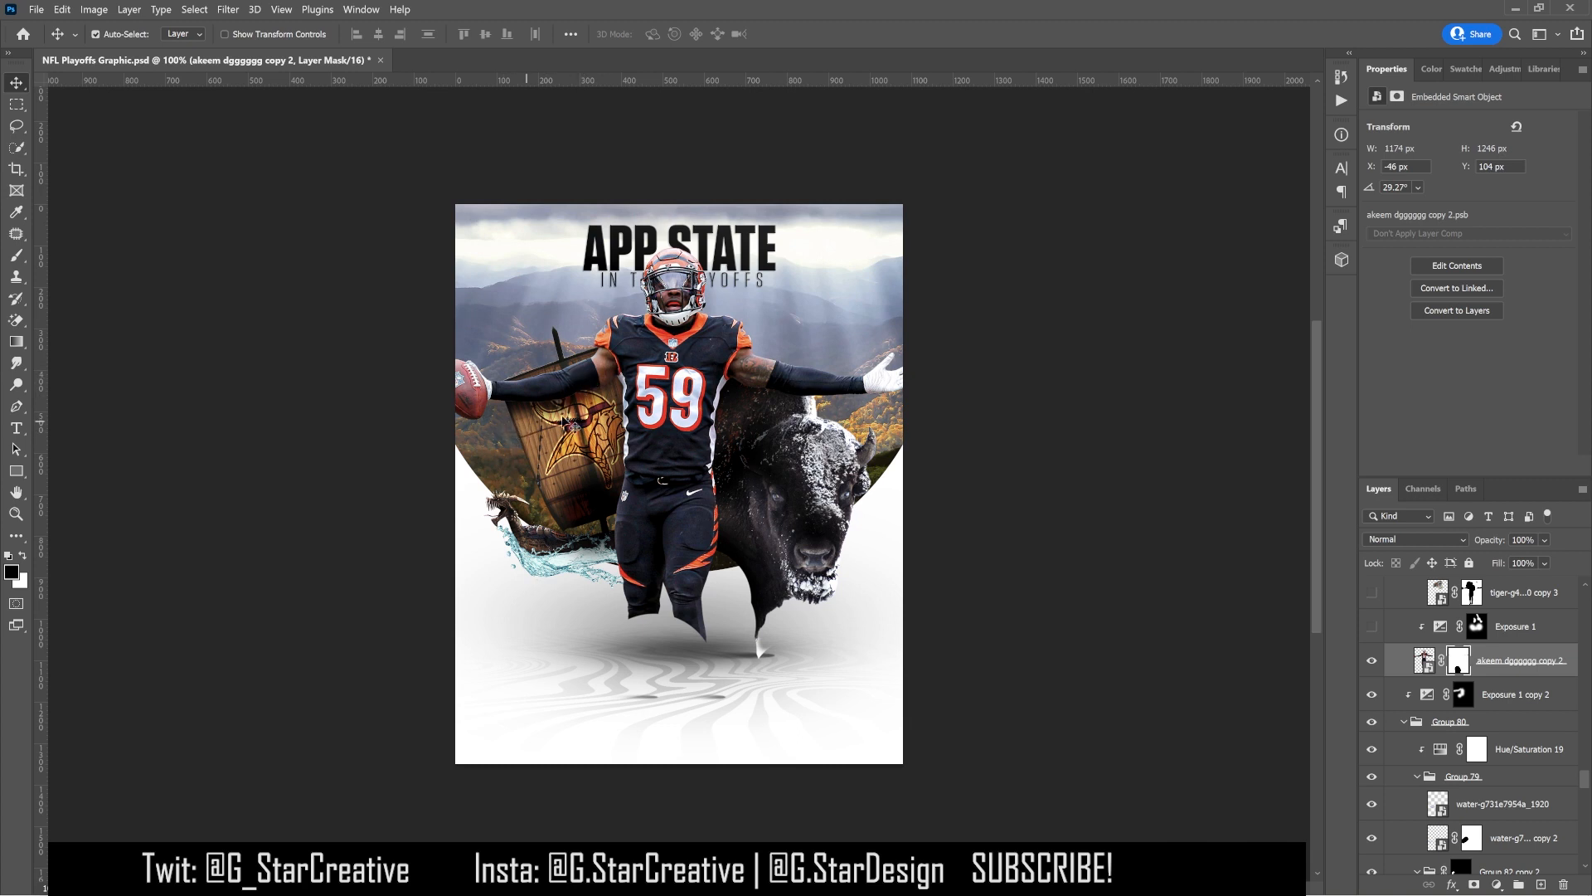
pyautogui.scroll(3, 1484, 713)
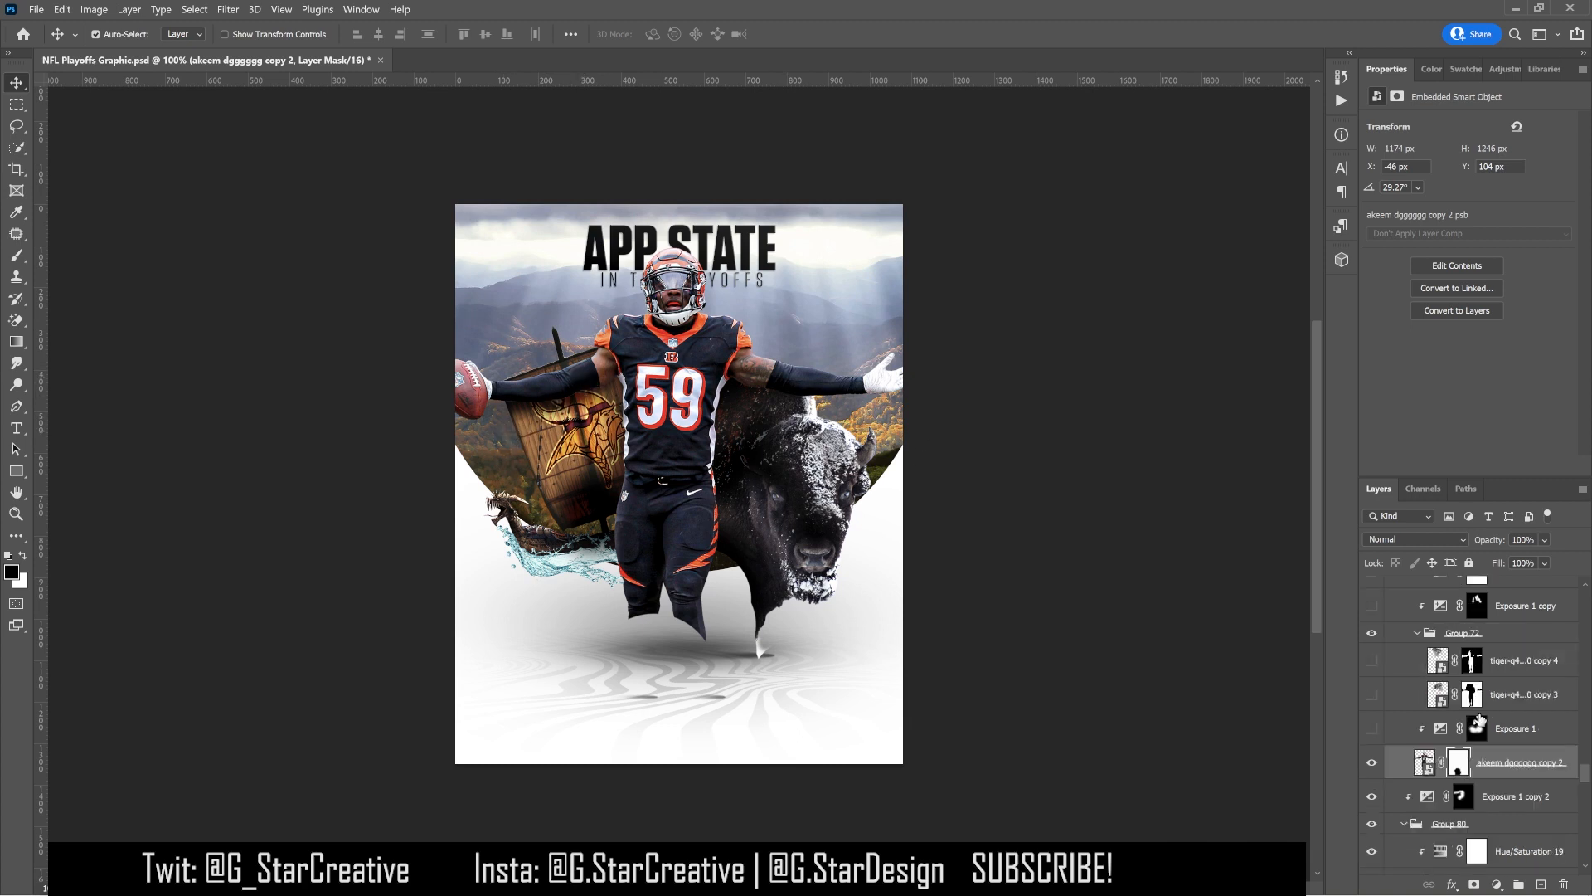
# Show the Exposure 1 adjustment clipped to the football player and both masked tiger layers above it in Group 72
pyautogui.click(1370, 730)
pyautogui.click(1511, 730)
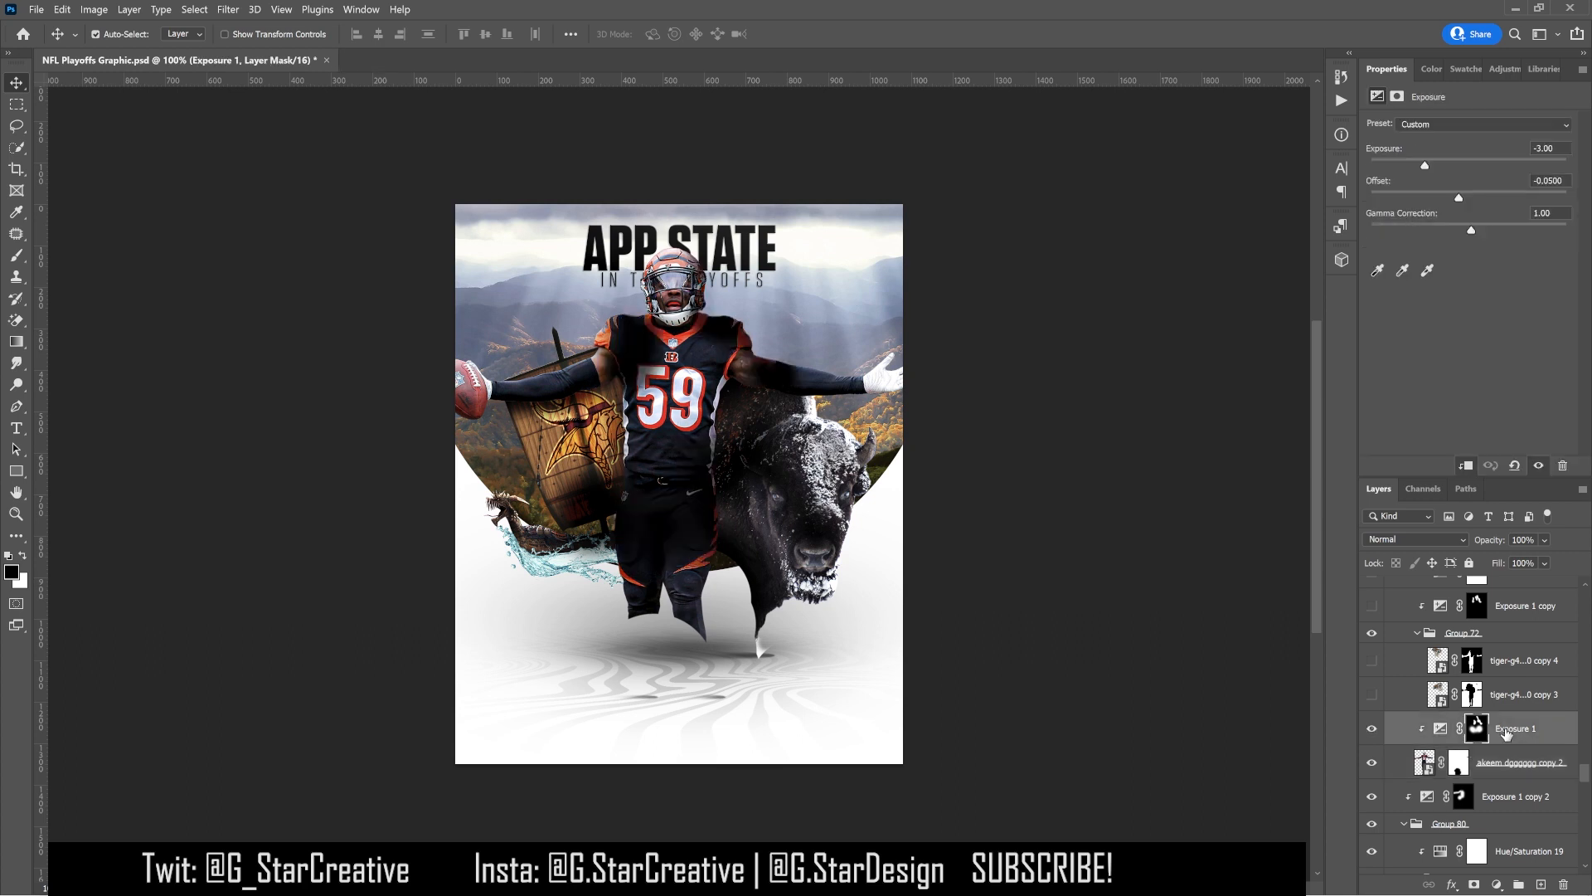
pyautogui.click(1520, 735)
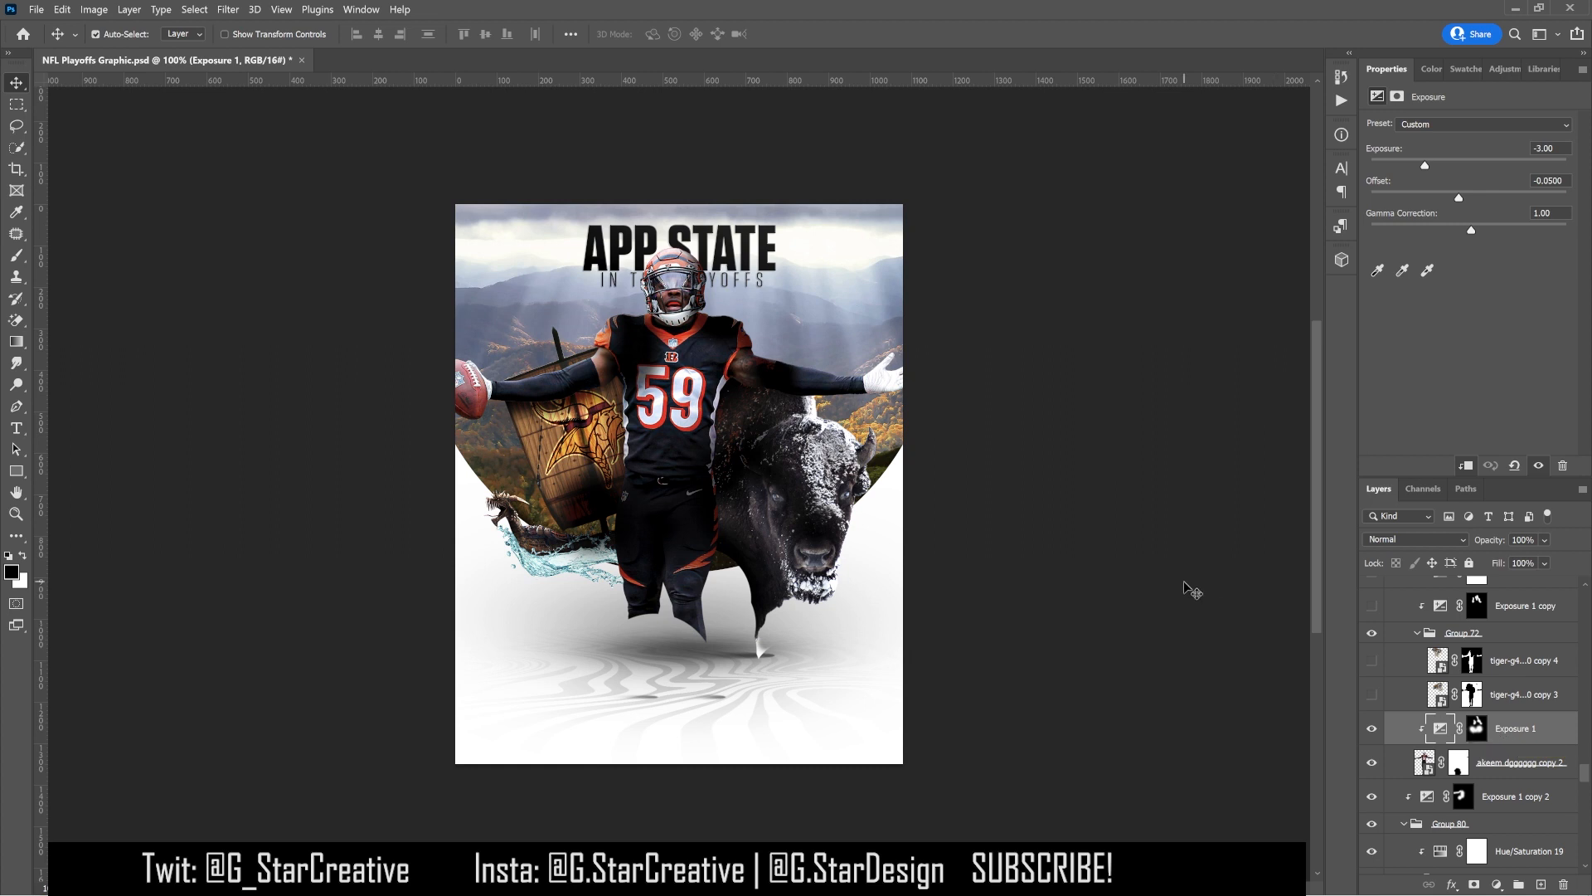
pyautogui.click(1372, 697)
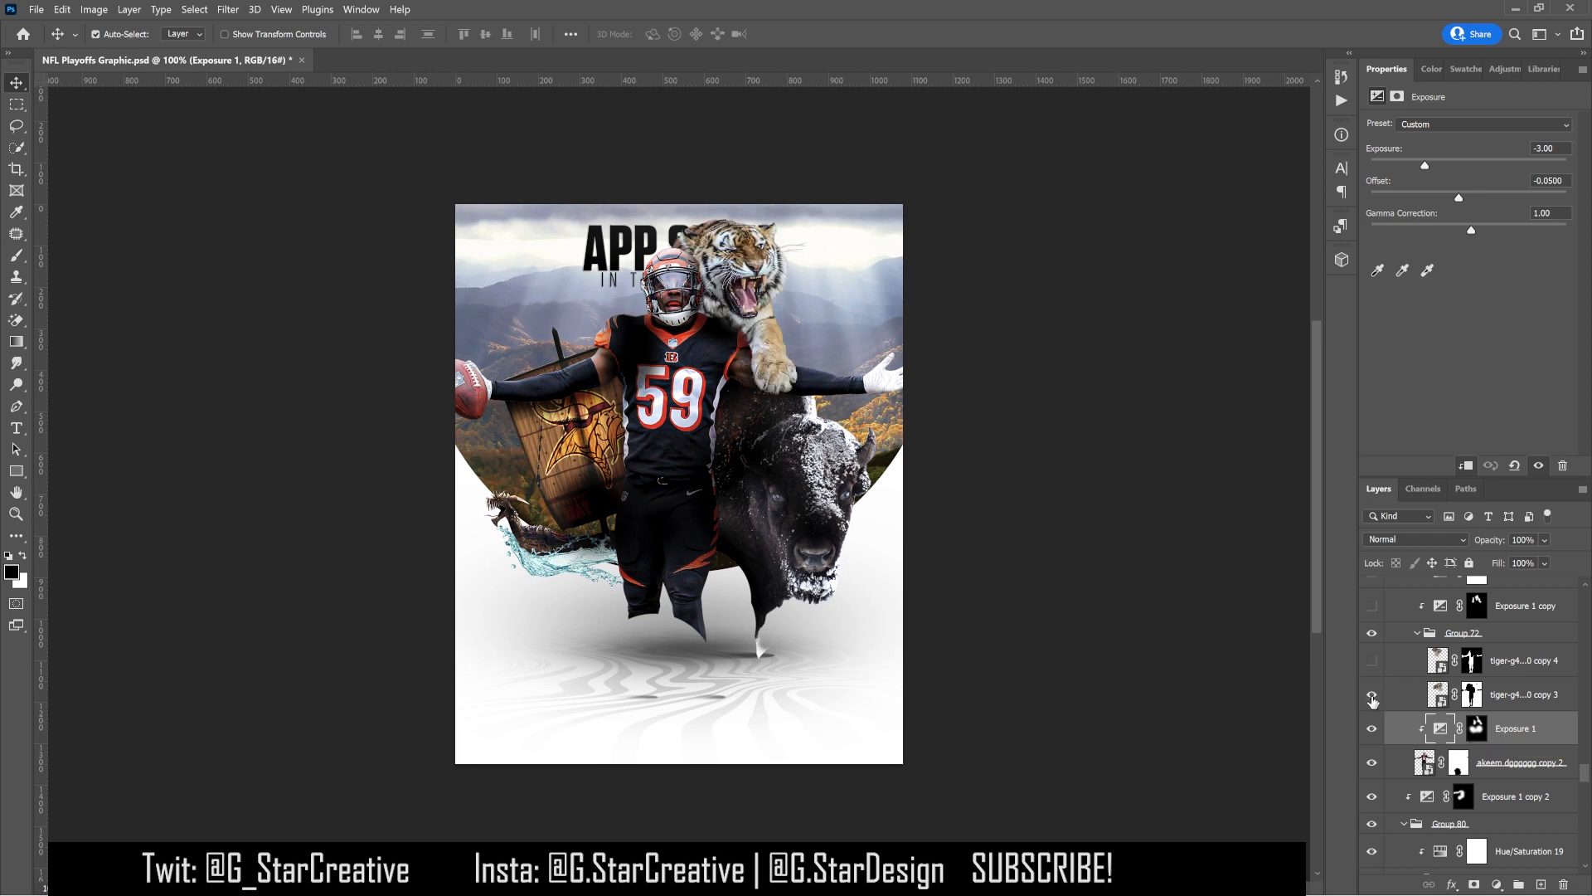
pyautogui.click(1372, 662)
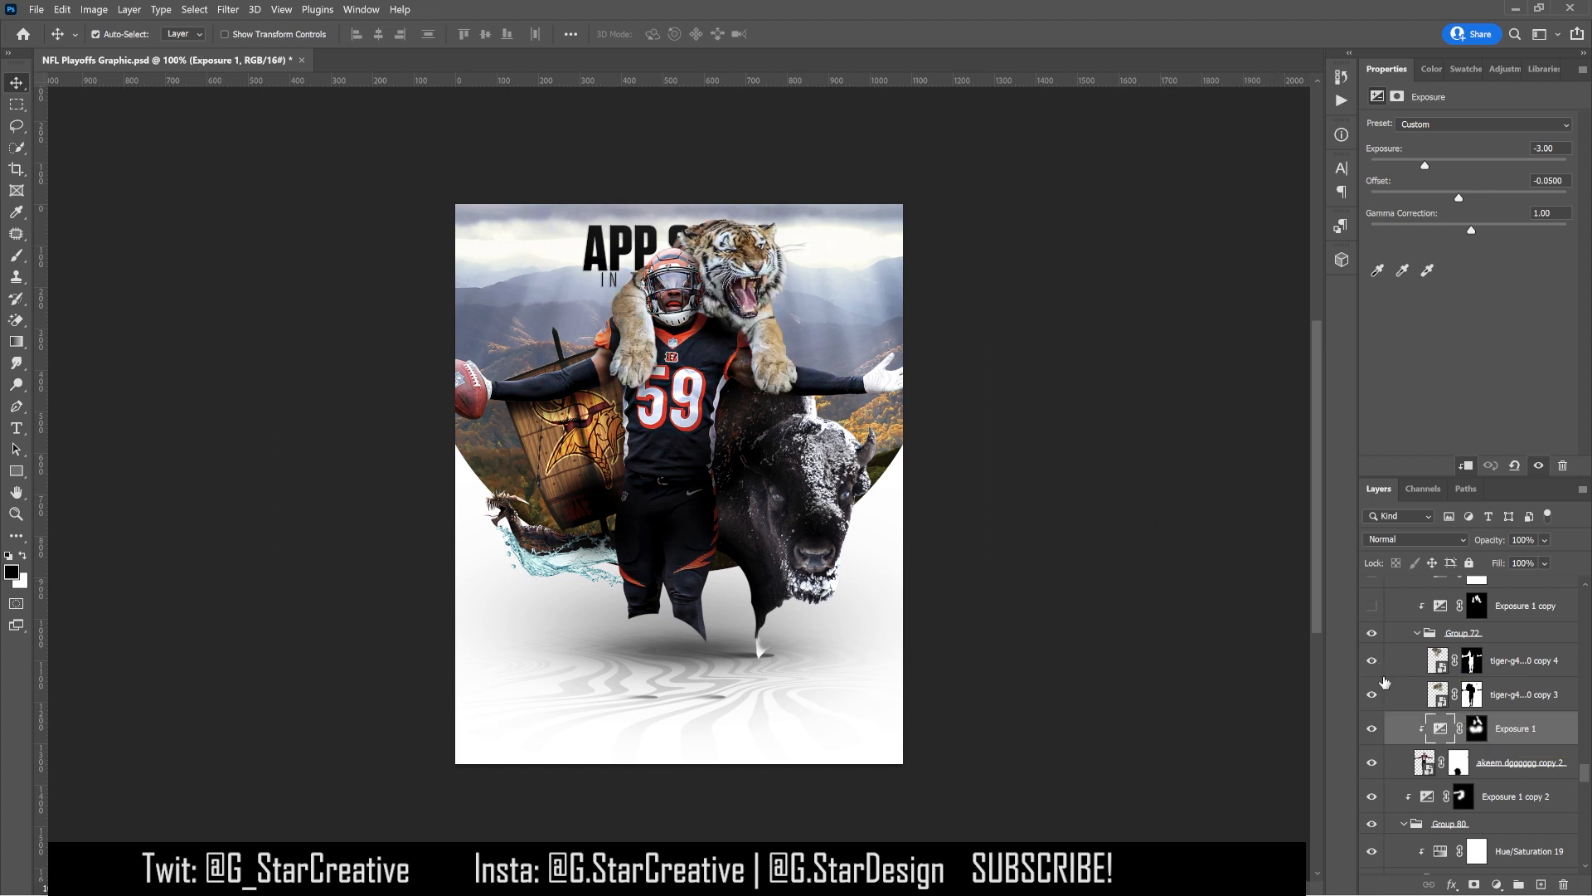
# Try disabling the tiger copy 4 layer's mask and moving the full tiger down over the Viking ship, undoing both changes
pyautogui.rightClick(1471, 663)
pyautogui.click(1418, 668)
pyautogui.moveTo(741, 396); pyautogui.dragTo(677, 627)
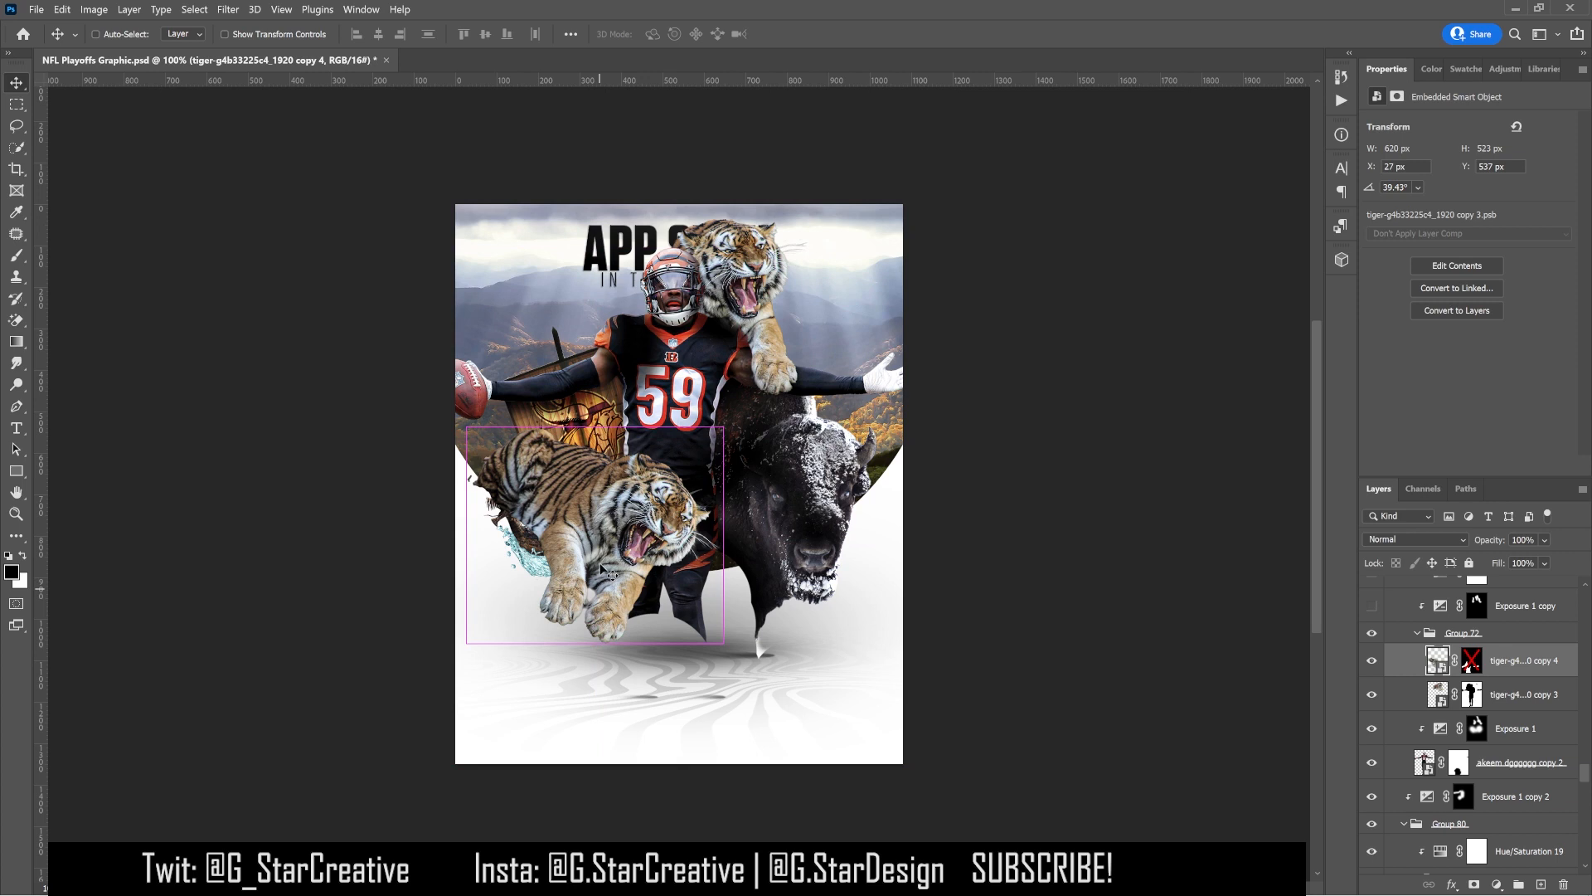
pyautogui.press('ctrl')
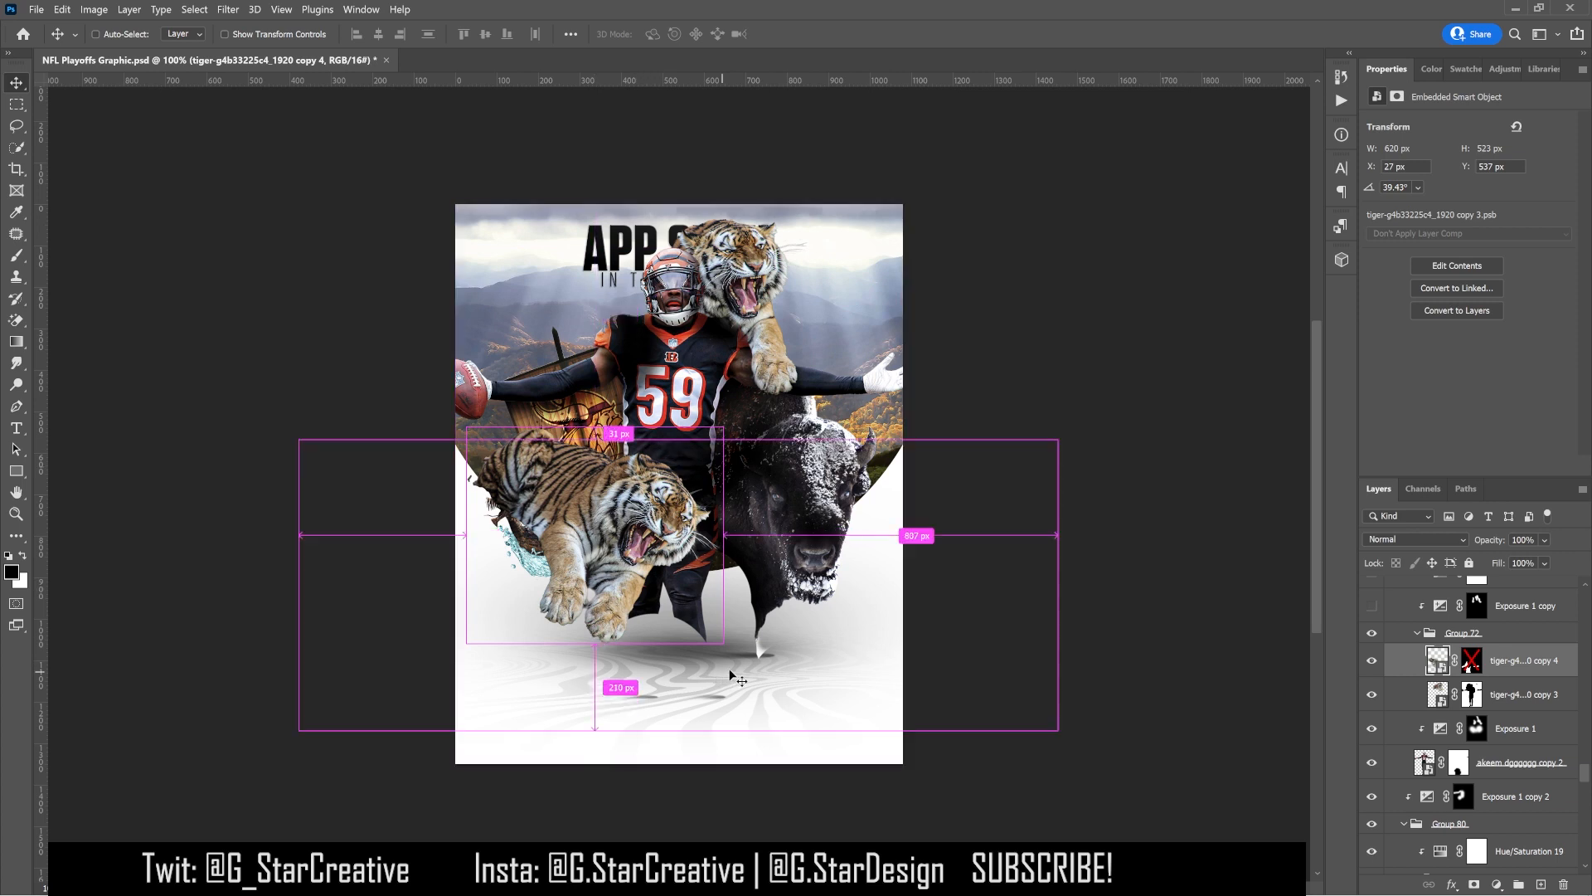
pyautogui.hotkey('ctrl', 'z')
pyautogui.hotkey('ctrl', 'z')
pyautogui.click(1371, 662)
pyautogui.click(1371, 663)
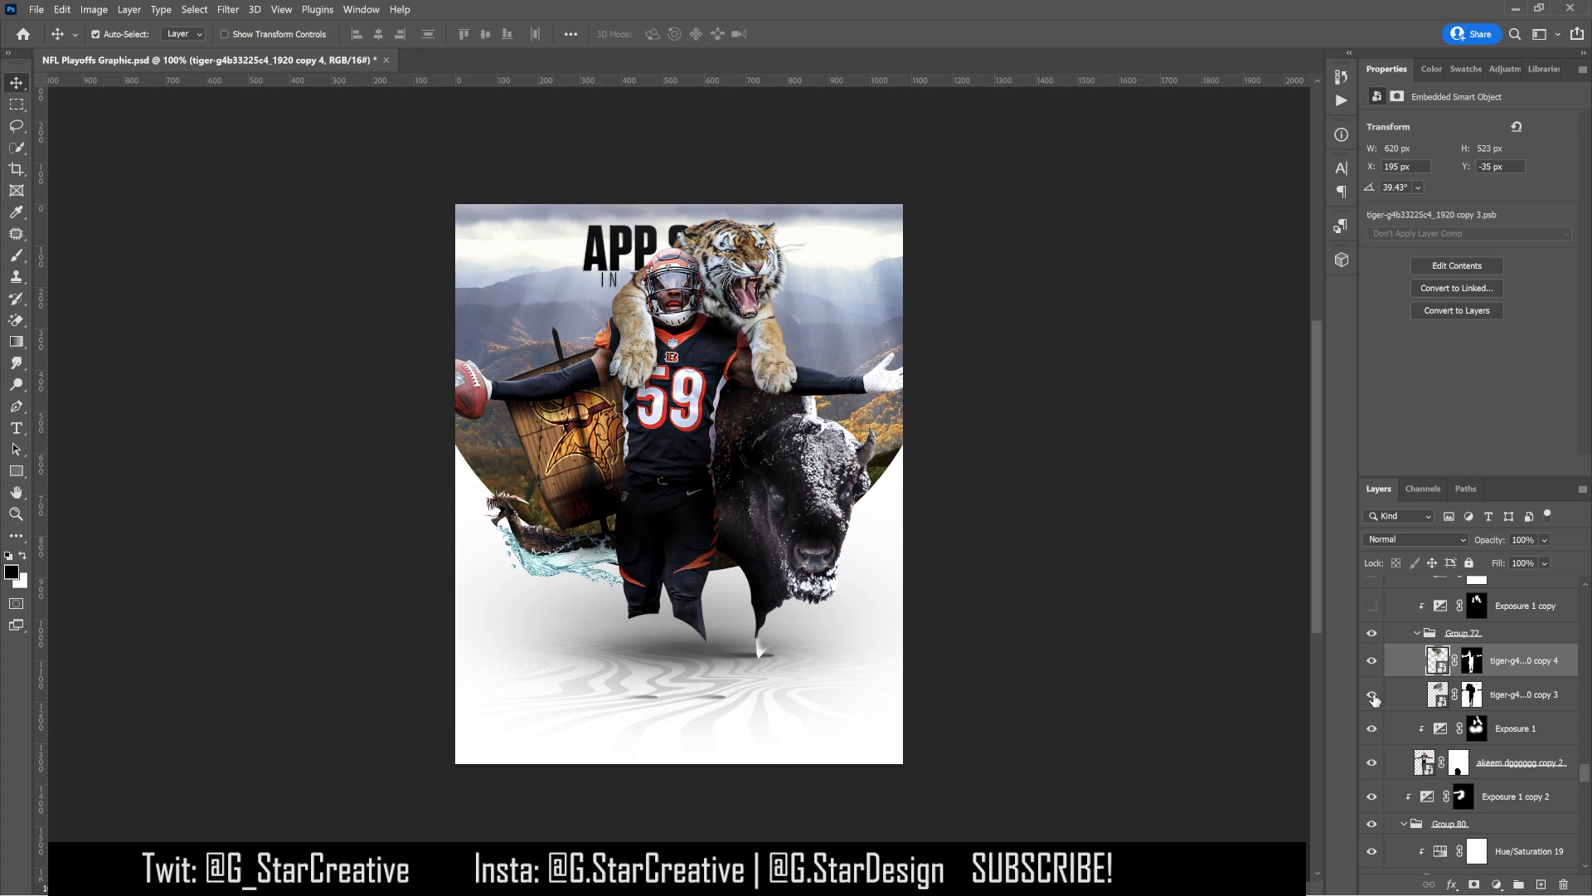
# Show and select the Exposure 1 copy adjustment clipped to Group 72
pyautogui.scroll(3, 1393, 705)
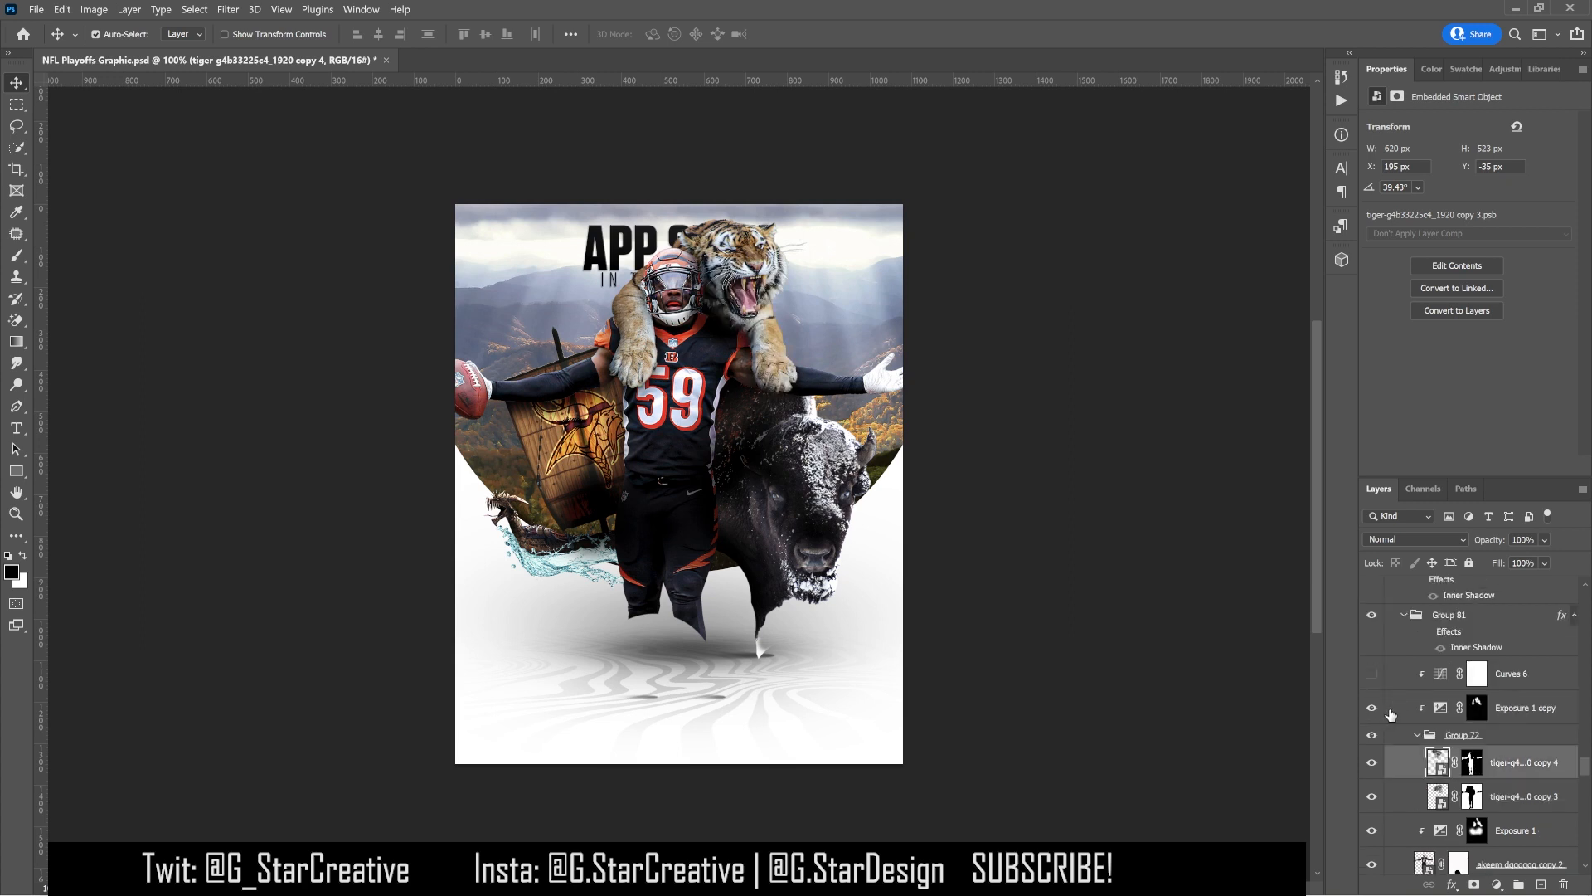
pyautogui.click(1392, 714)
pyautogui.click(1373, 711)
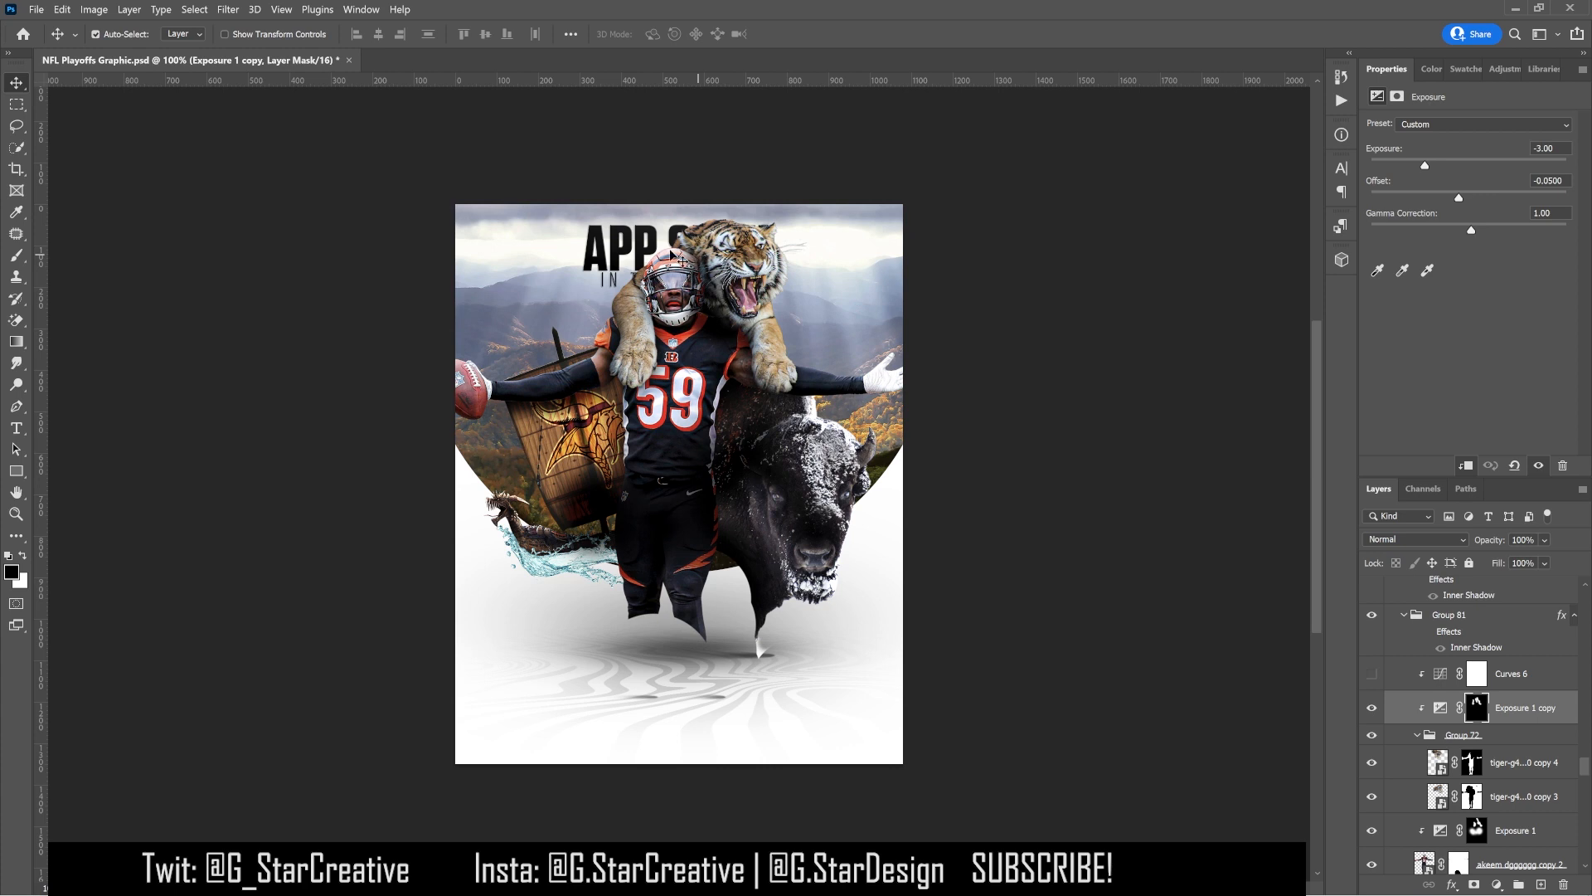
# Show the clipped Curves 6 adjustment in Group 81, comparing the artwork with and without it
pyautogui.click(1372, 675)
pyautogui.click(1372, 674)
pyautogui.click(1372, 674)
pyautogui.click(1372, 675)
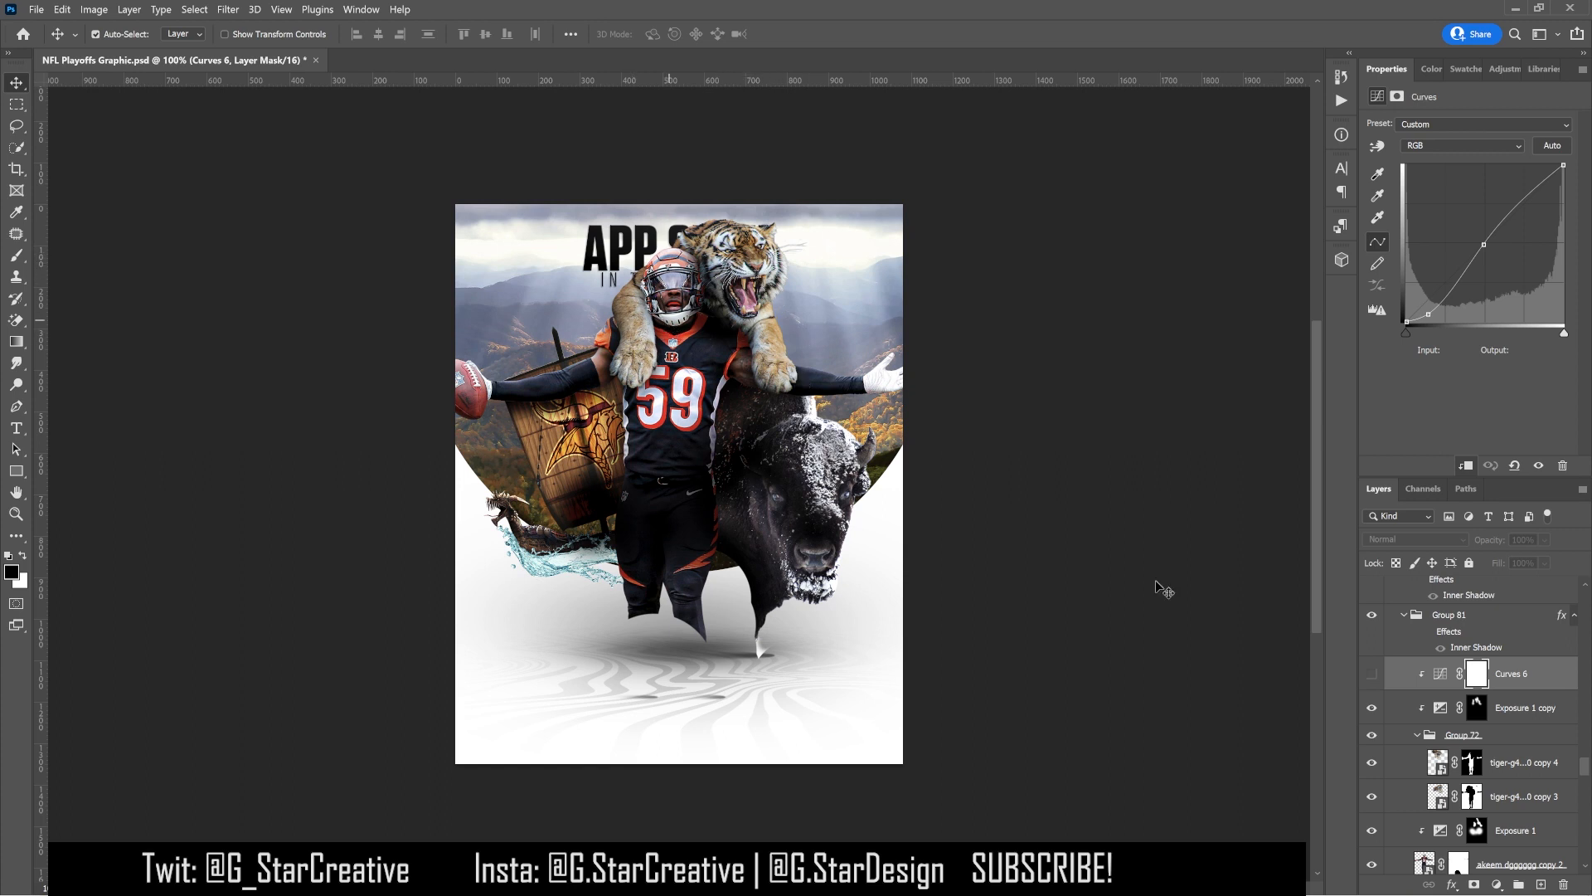
pyautogui.click(1372, 674)
pyautogui.click(1372, 674)
pyautogui.click(1372, 674)
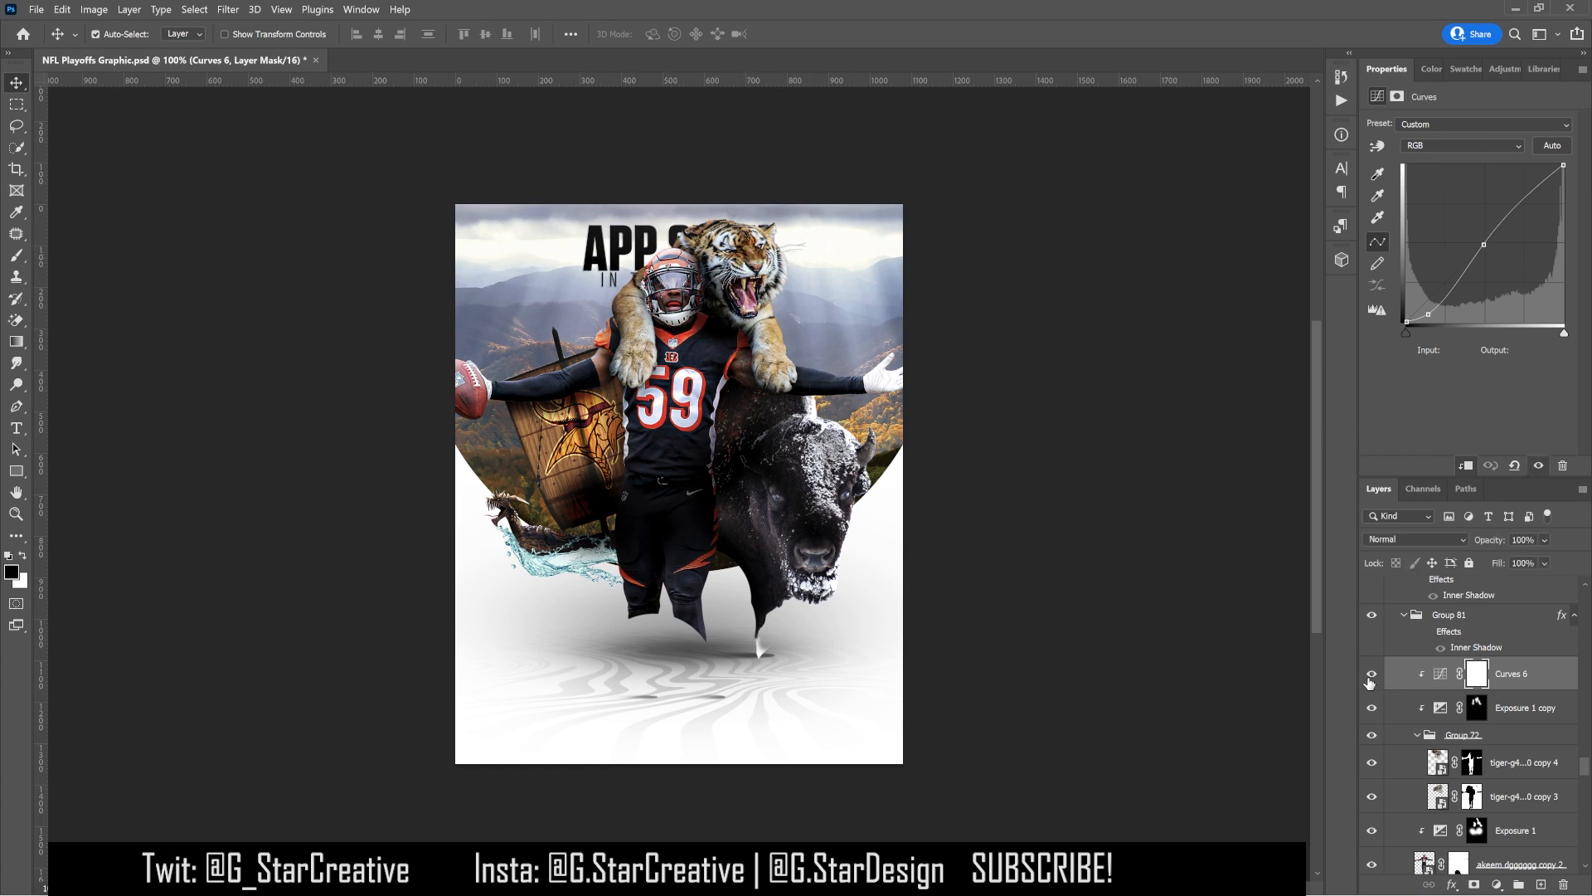
pyautogui.click(1392, 690)
# Turn on the Inner Shadow effect of Group 81
pyautogui.scroll(2, 1391, 687)
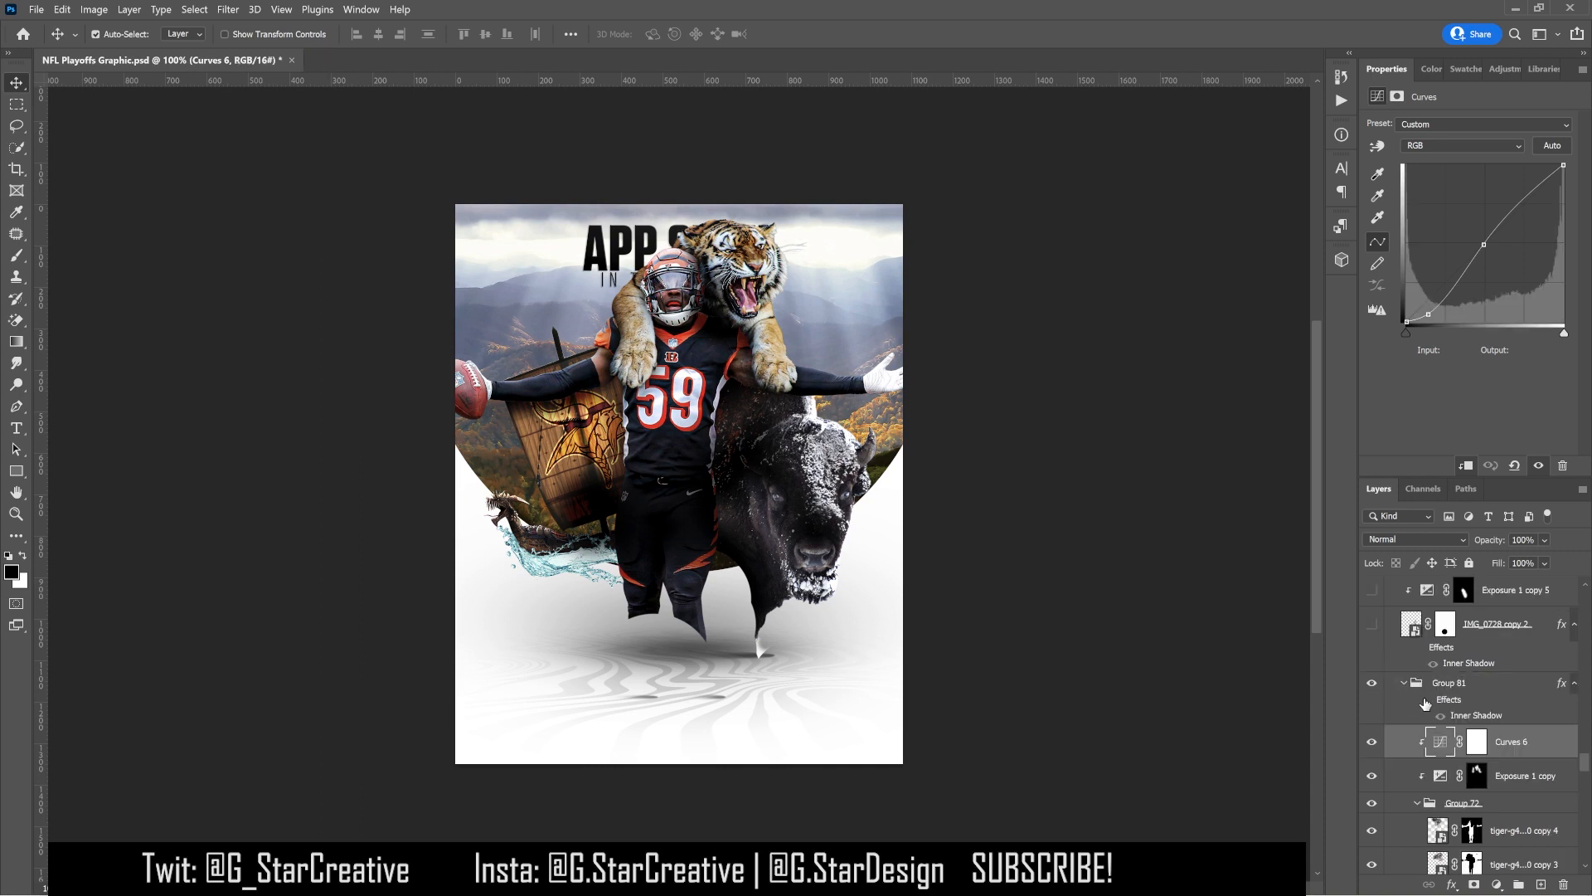
pyautogui.scroll(-6, 1425, 704)
pyautogui.scroll(5, 1425, 704)
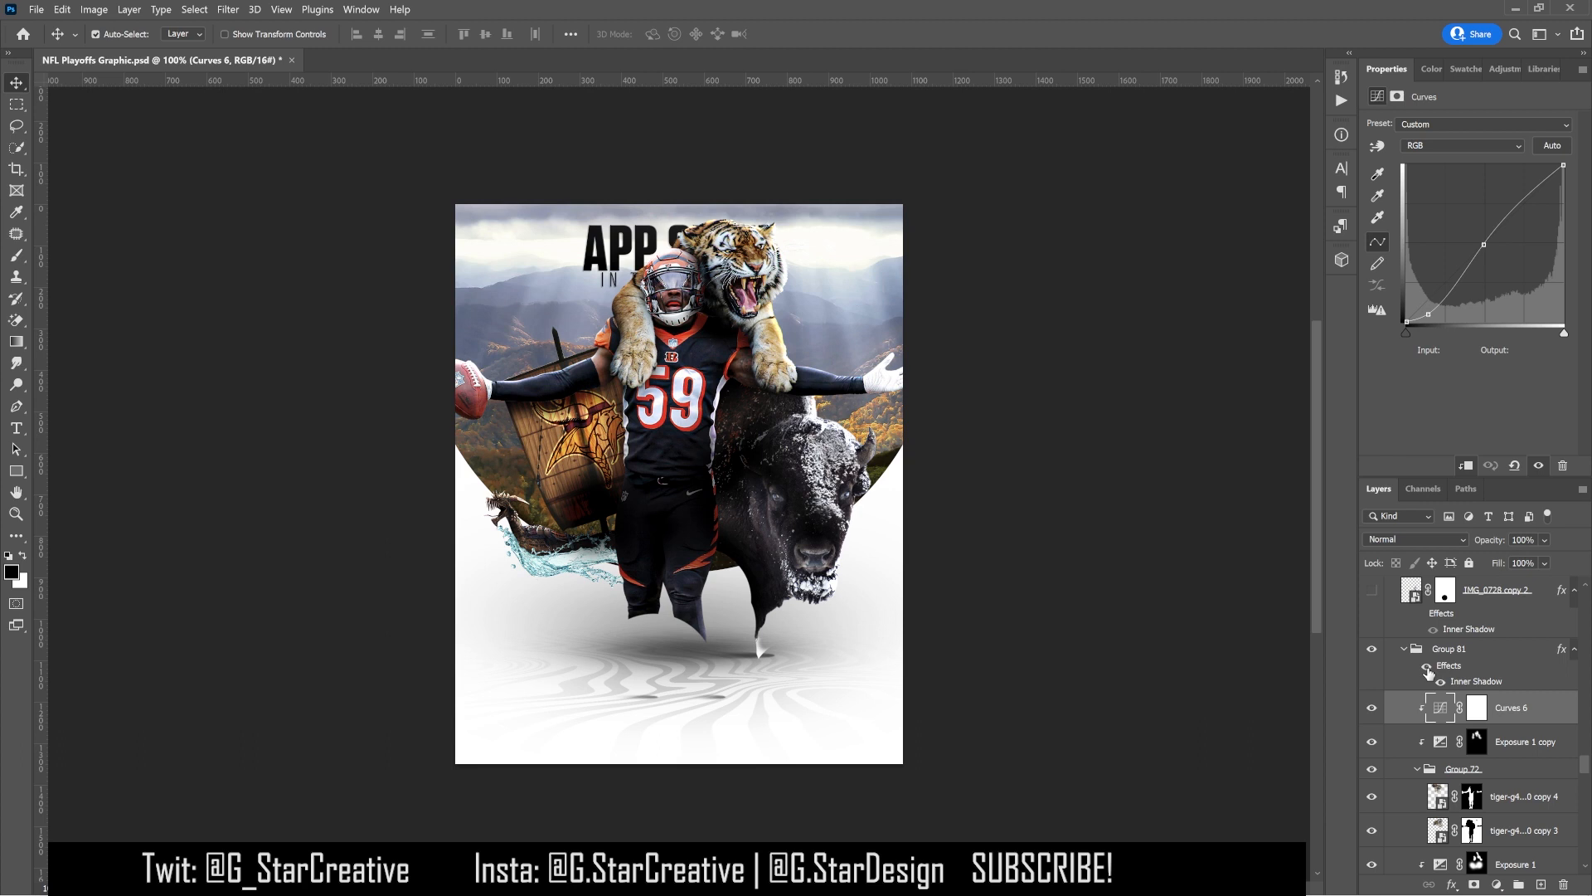
pyautogui.click(1426, 667)
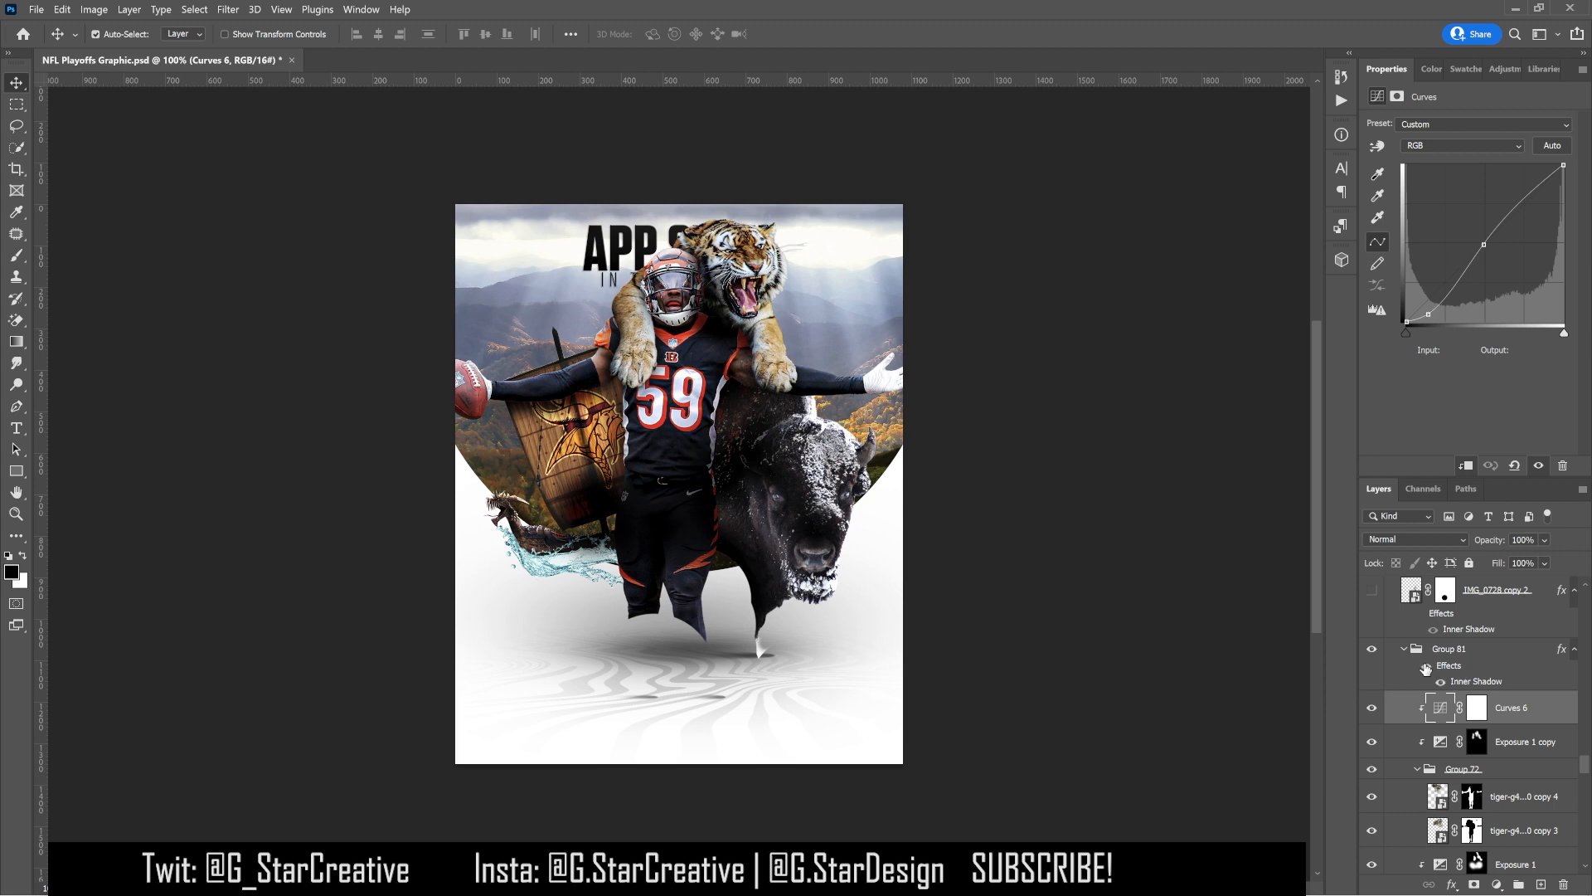
pyautogui.scroll(1, 1430, 672)
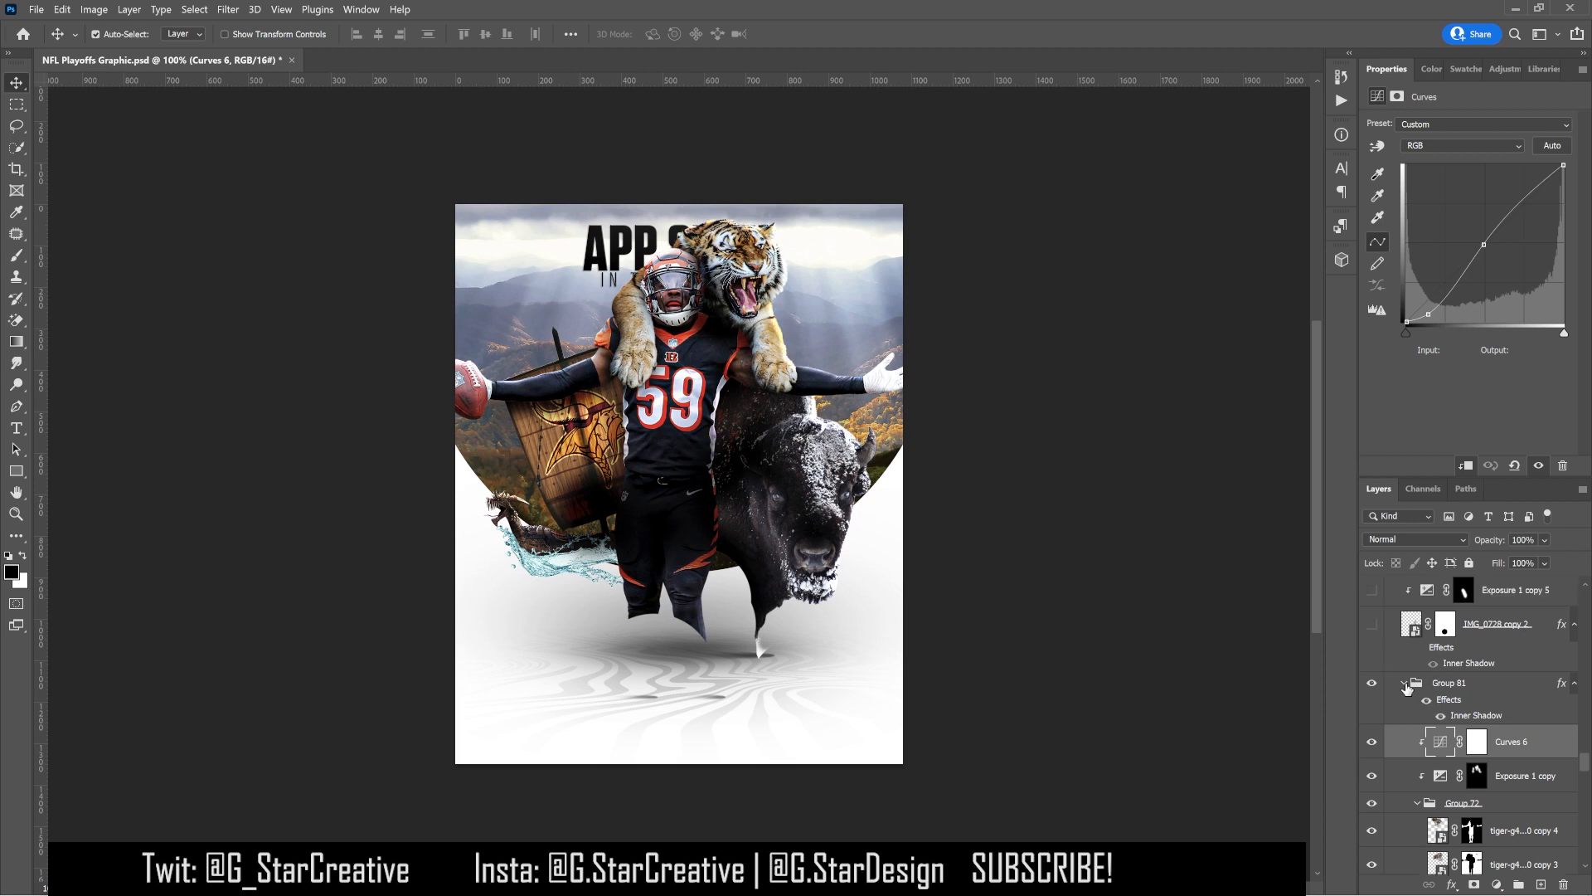
# Show the Bills player layer IMG_0728 copy 2 with its Inner Shadow effect
pyautogui.click(1405, 683)
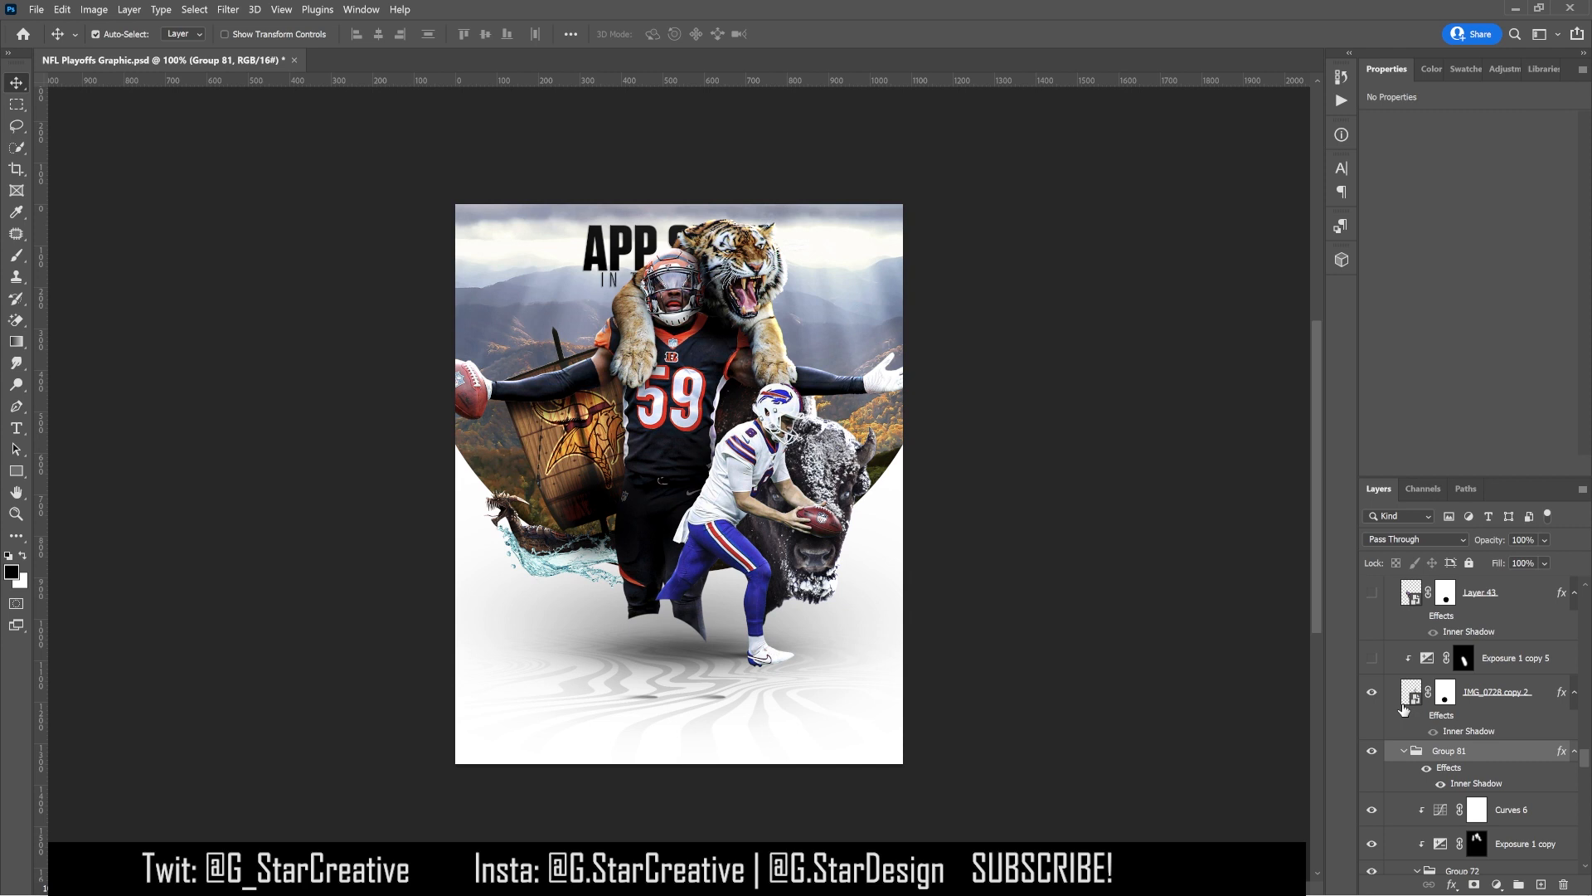
pyautogui.click(1419, 717)
pyautogui.click(1419, 717)
pyautogui.click(1419, 716)
pyautogui.click(1419, 716)
pyautogui.click(1419, 717)
# Show the Exposure 1 copy 5 adjustment clipped to the Bills player, comparing the shading with and without it
pyautogui.click(1372, 657)
pyautogui.click(1492, 660)
pyautogui.click(1491, 659)
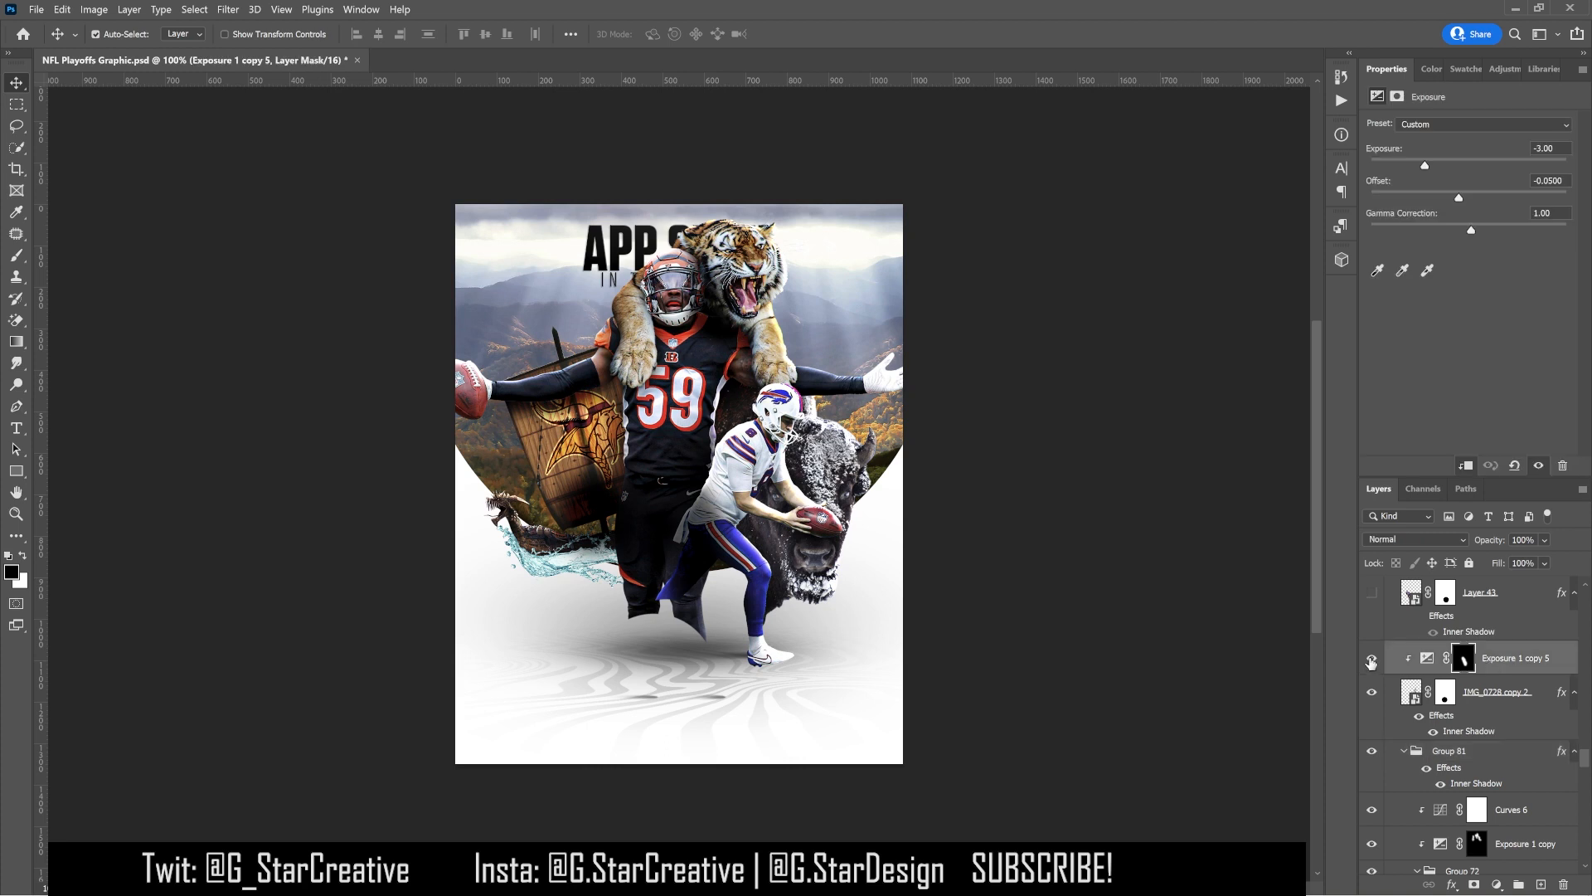
pyautogui.click(1371, 660)
pyautogui.click(1372, 659)
pyautogui.scroll(2, 1433, 712)
pyautogui.click(1370, 728)
pyautogui.click(1370, 729)
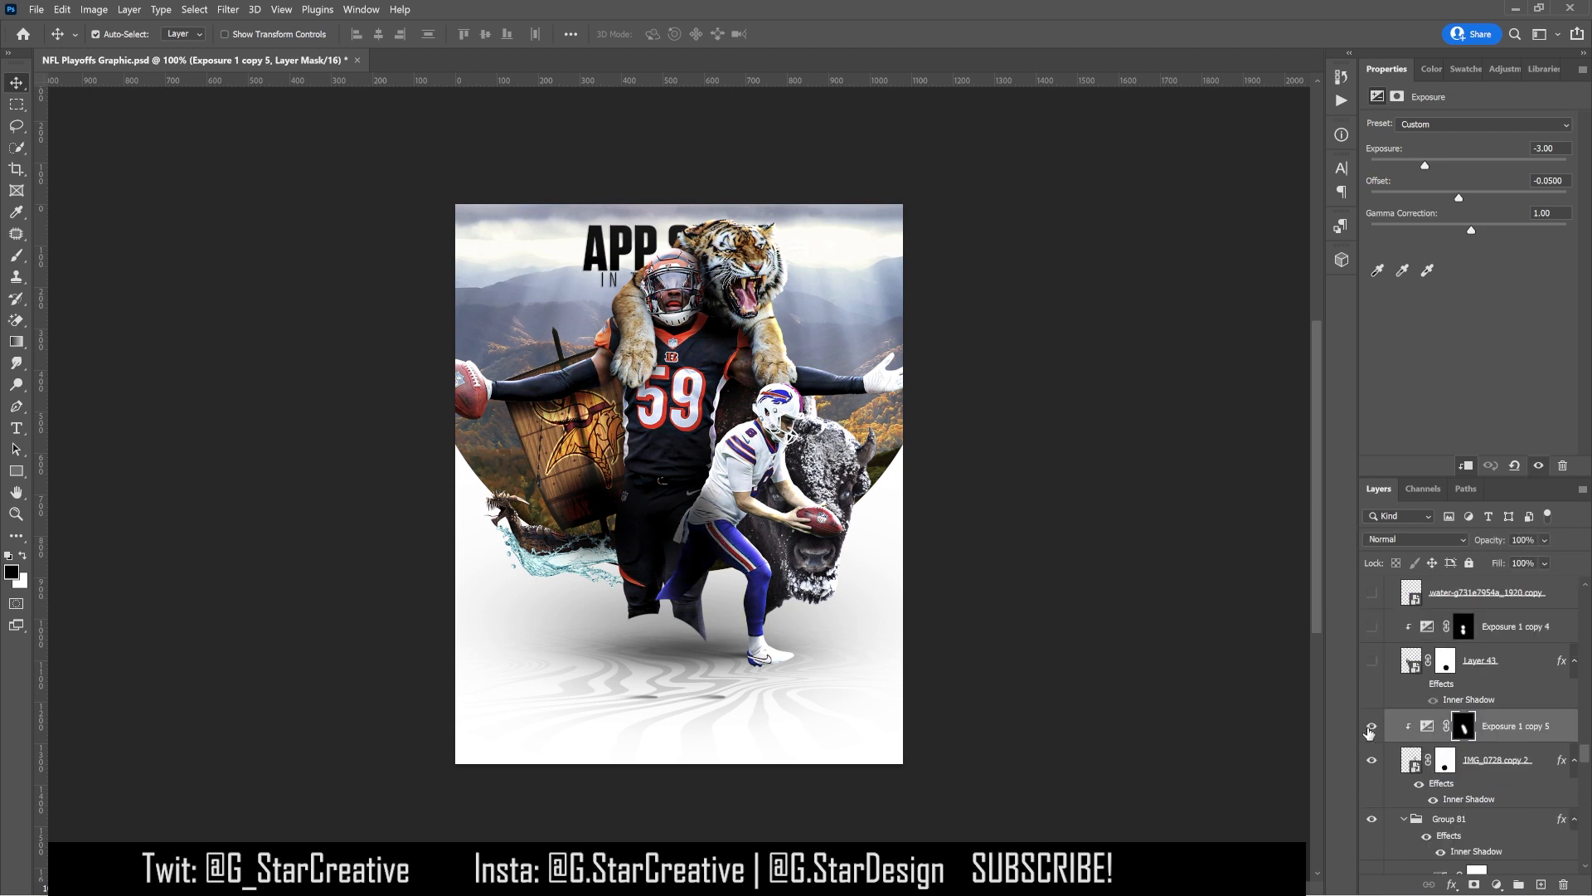
# Show the Vikings player in Layer 43 with its Inner Shadow and the clipped Exposure 1 copy 4 adjustment
pyautogui.click(1373, 662)
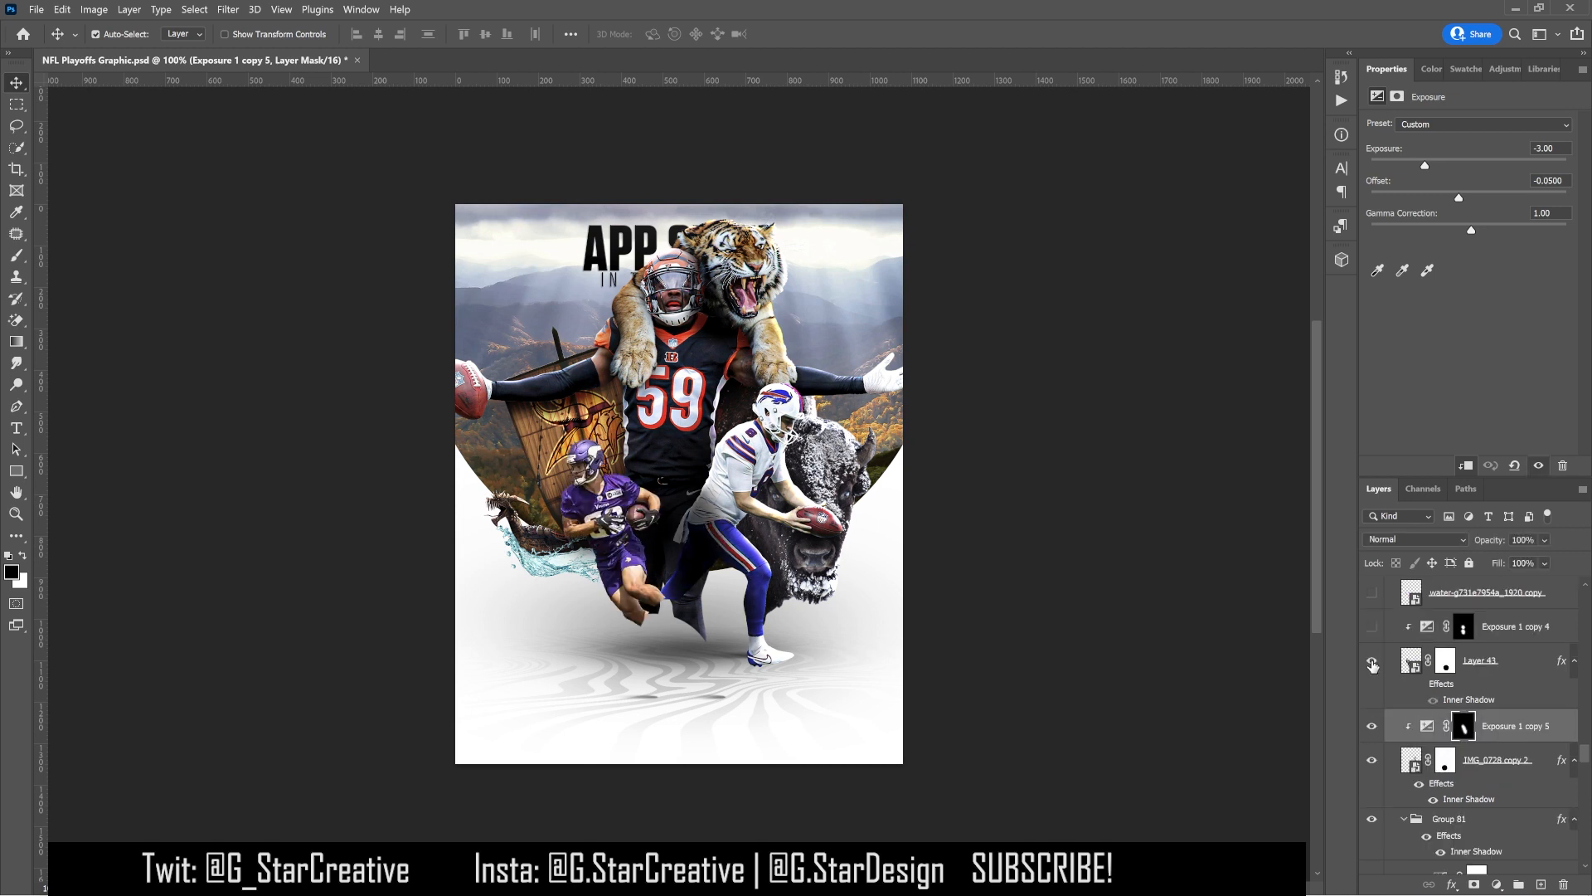
pyautogui.click(1420, 686)
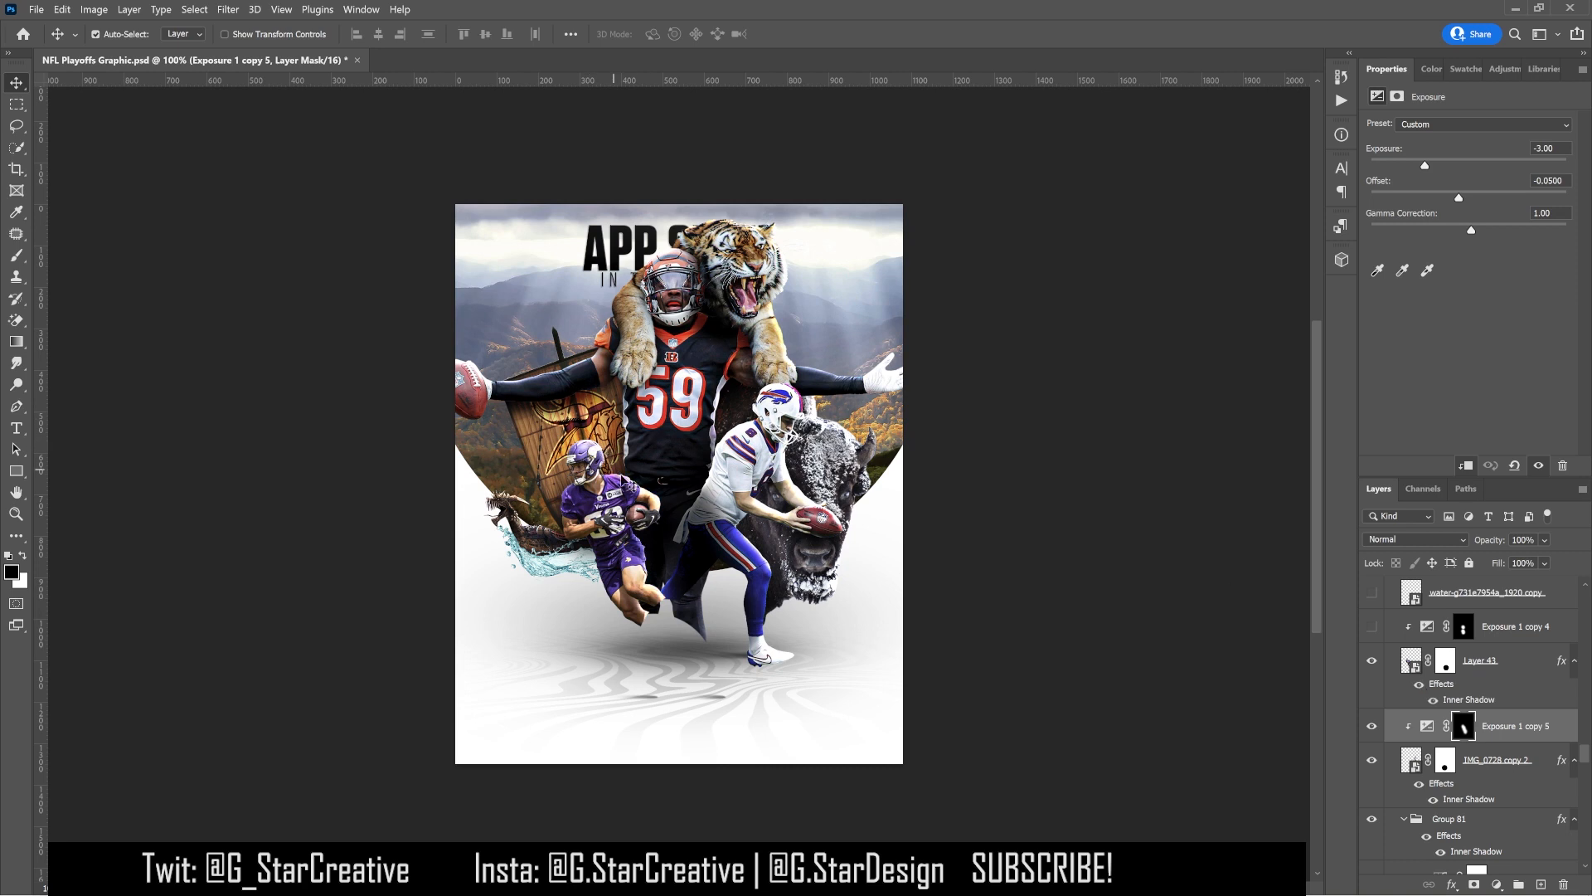
pyautogui.click(1372, 627)
pyautogui.click(1510, 635)
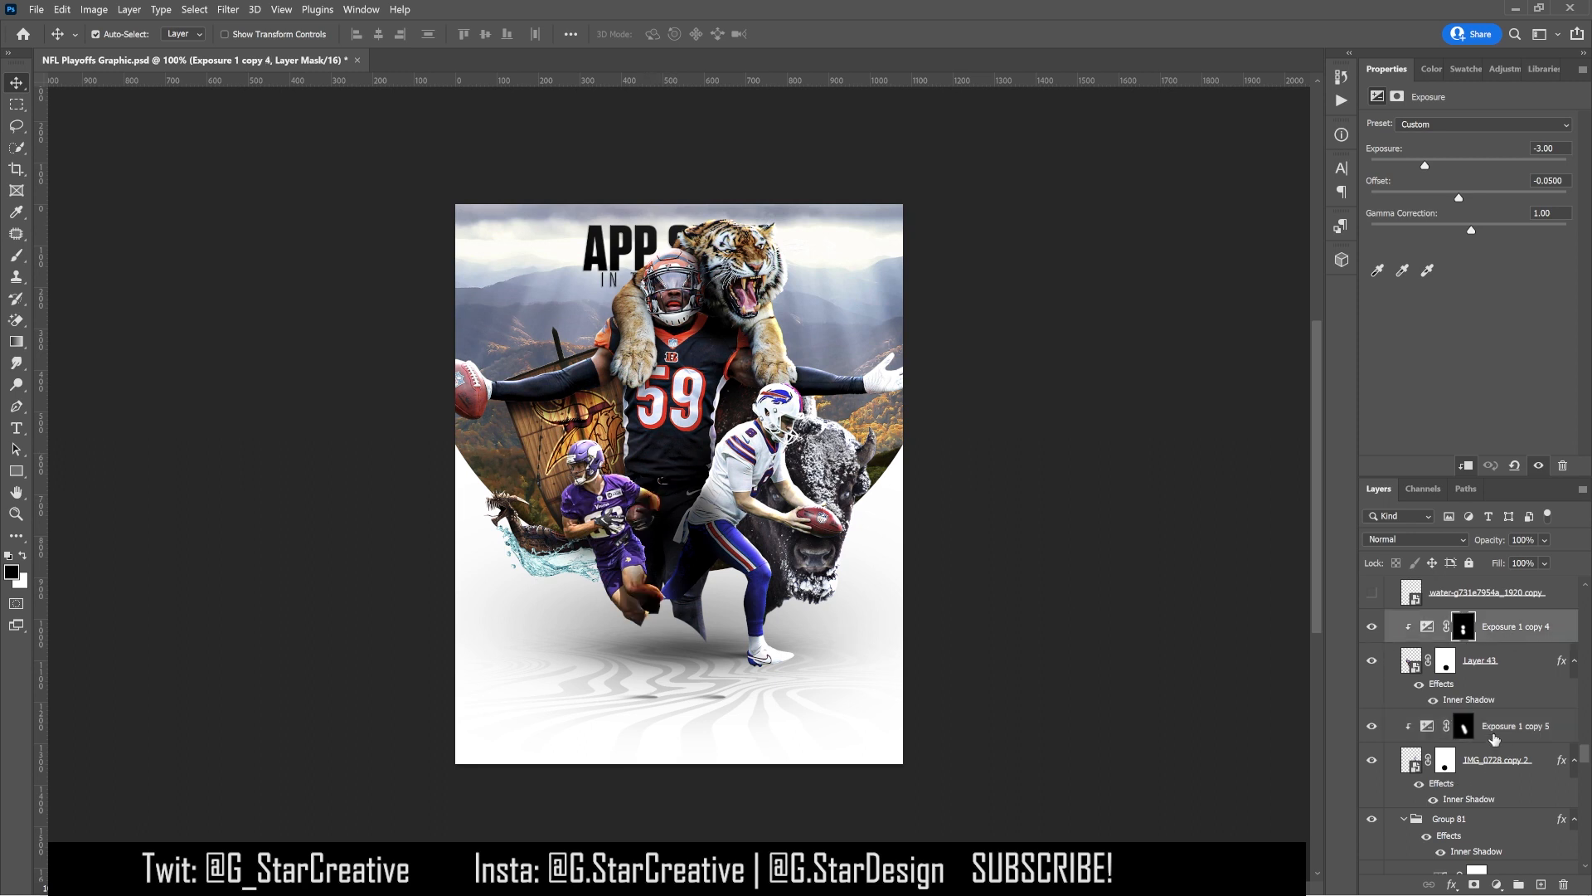
# Show the water-g731e7954a_1920 copy layer and its clipped Hue/Saturation 16 adjustment, comparing the water color with and without the adjustment
pyautogui.scroll(3, 1497, 740)
pyautogui.click(1372, 729)
pyautogui.click(1371, 694)
pyautogui.click(1508, 697)
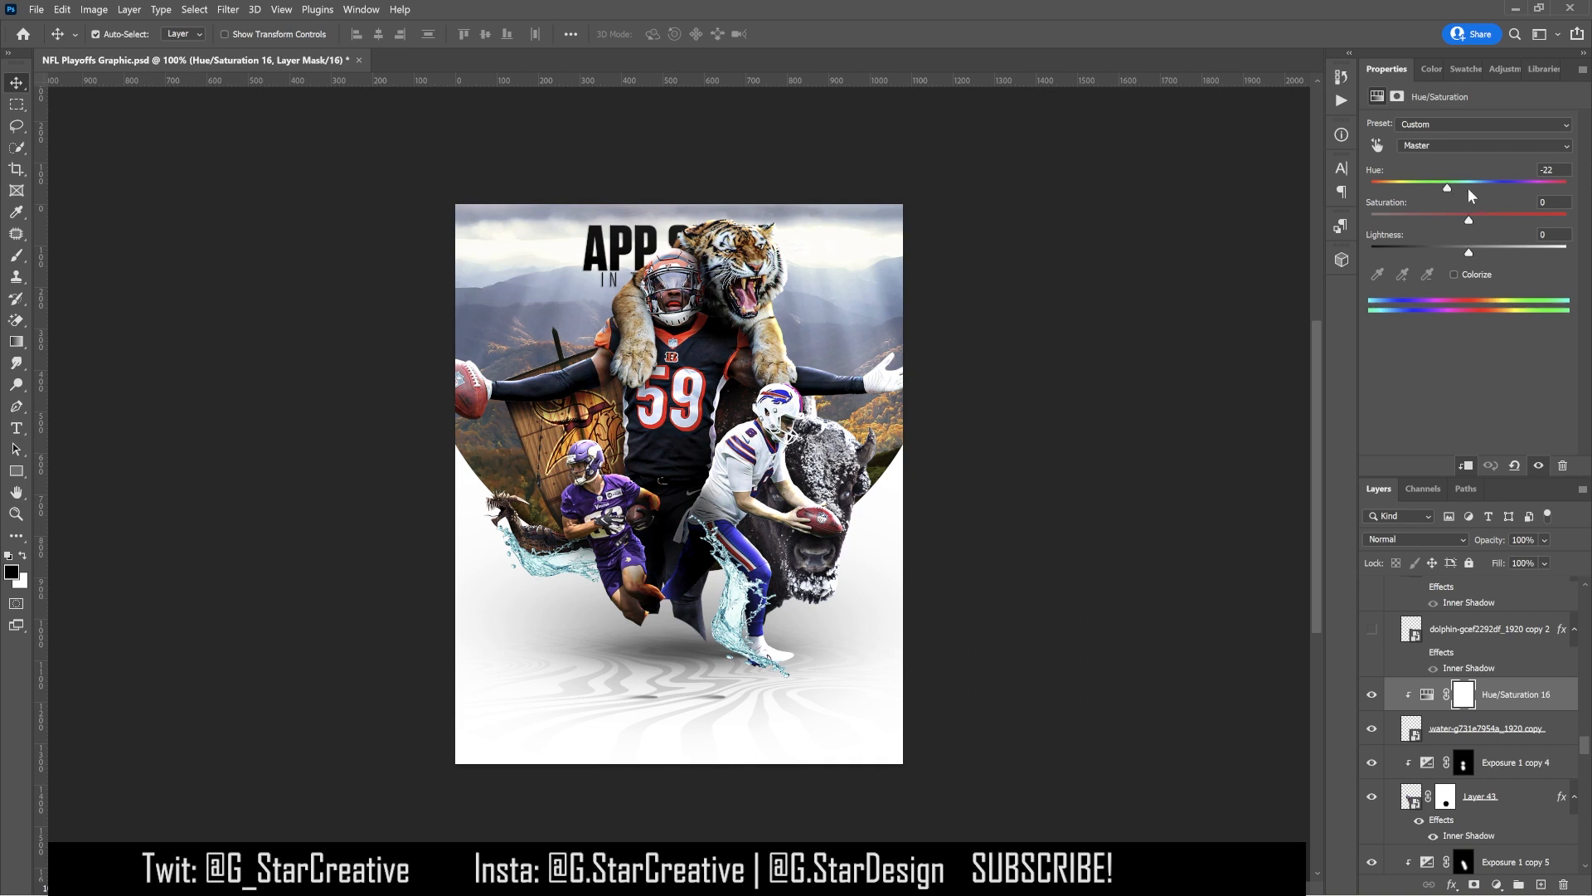
pyautogui.click(1372, 694)
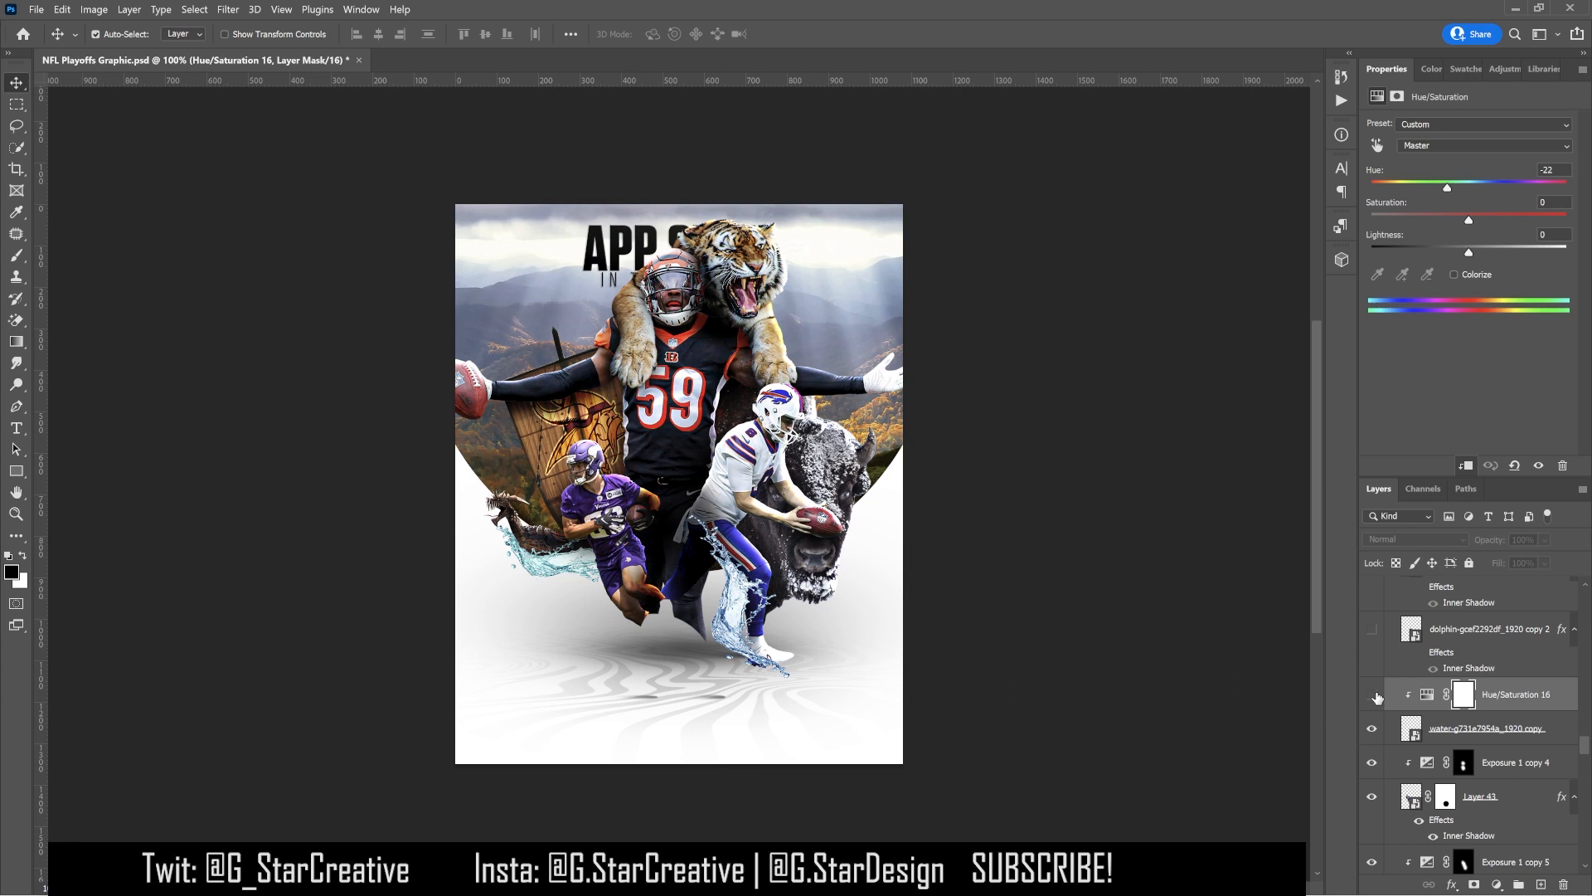
pyautogui.click(1373, 695)
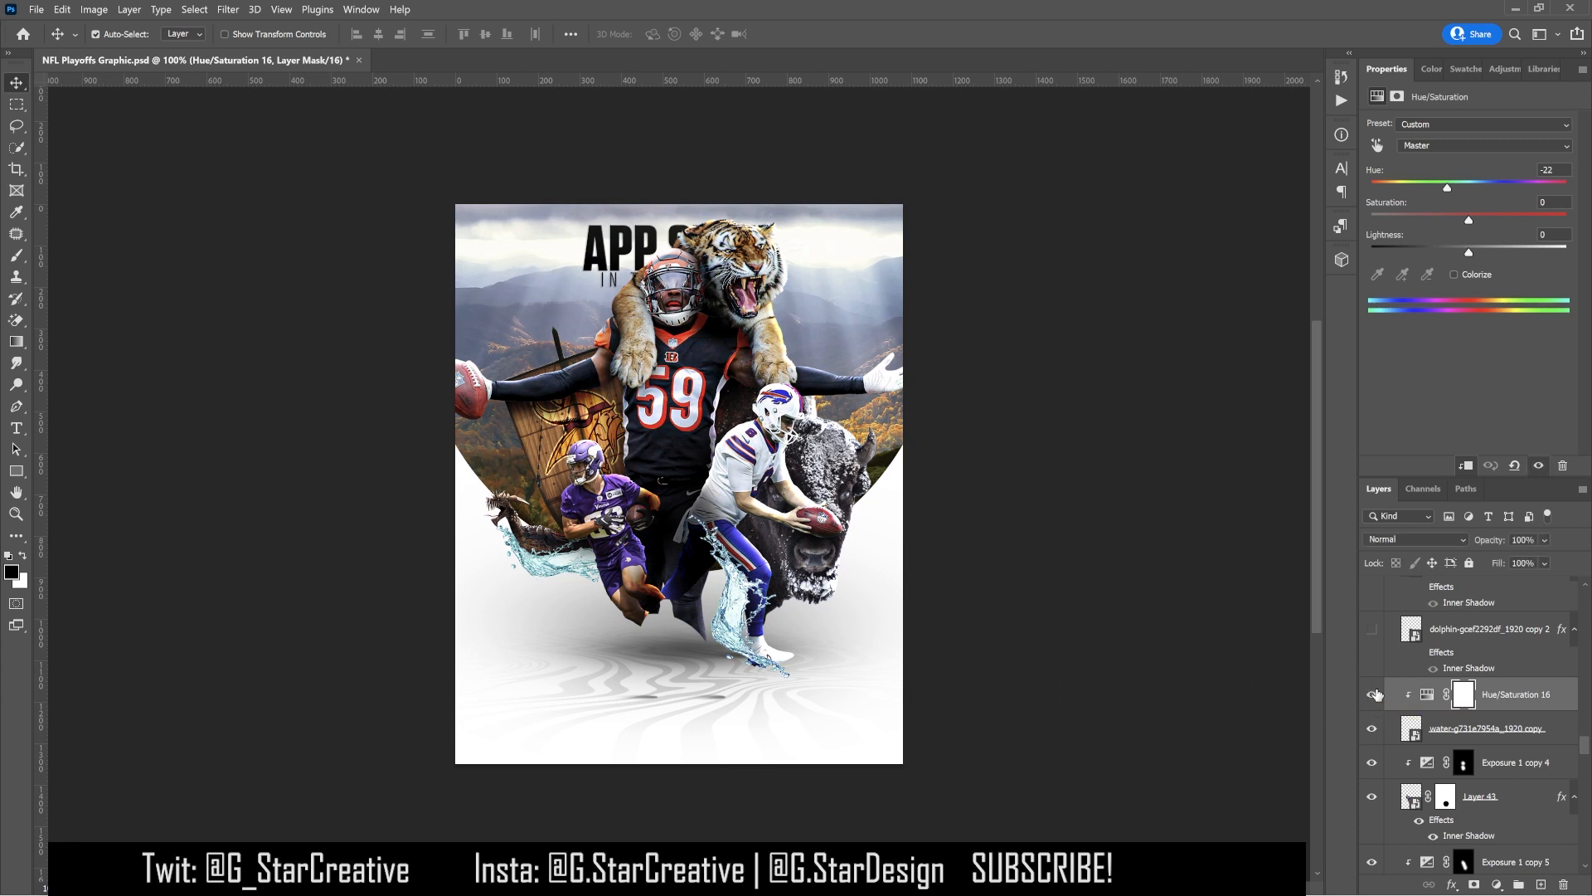
# Show the dolphin-gcef2292df_1920 copy 2 layer with its Inner Shadow effect
pyautogui.click(1372, 631)
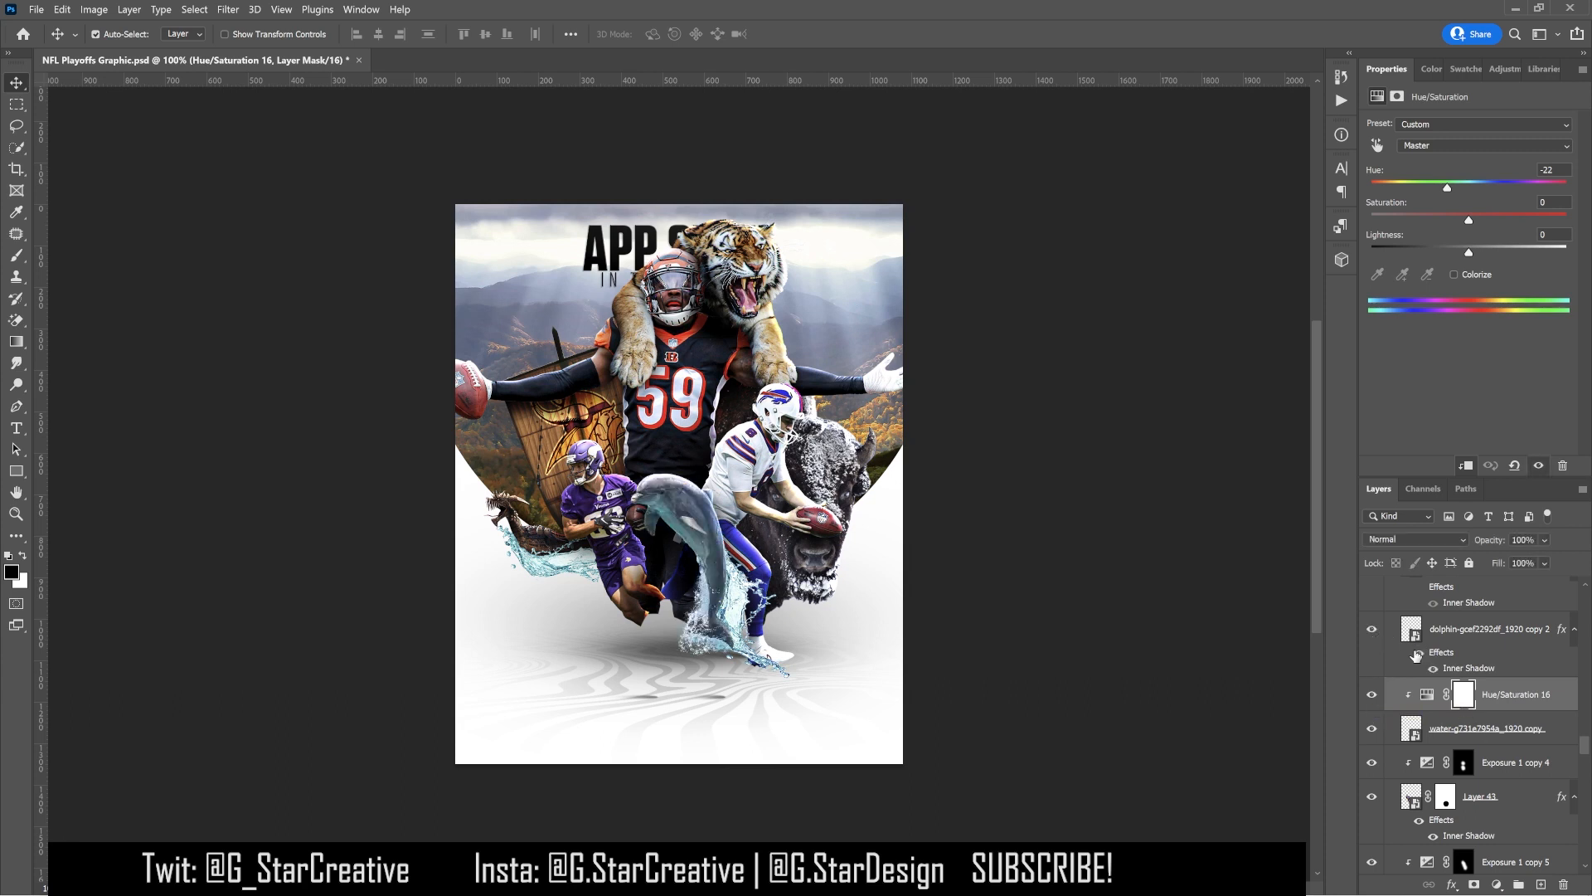
pyautogui.scroll(2, 1424, 722)
pyautogui.click(1420, 721)
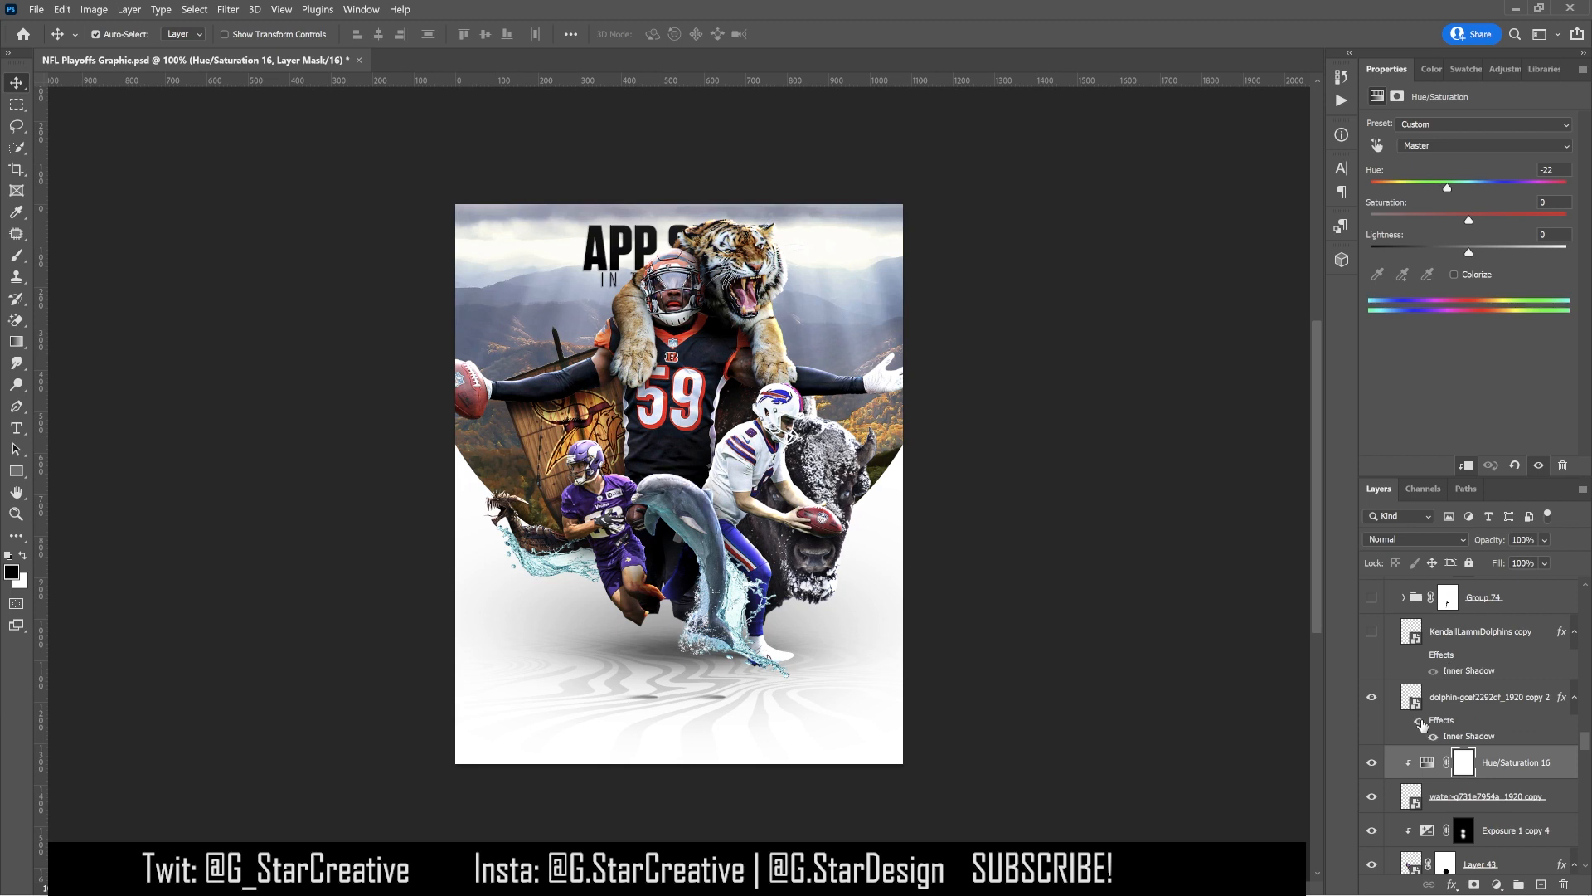
# Show the Dolphins player layer above the dolphin with its Inner Shadow effect
pyautogui.scroll(1, 1422, 724)
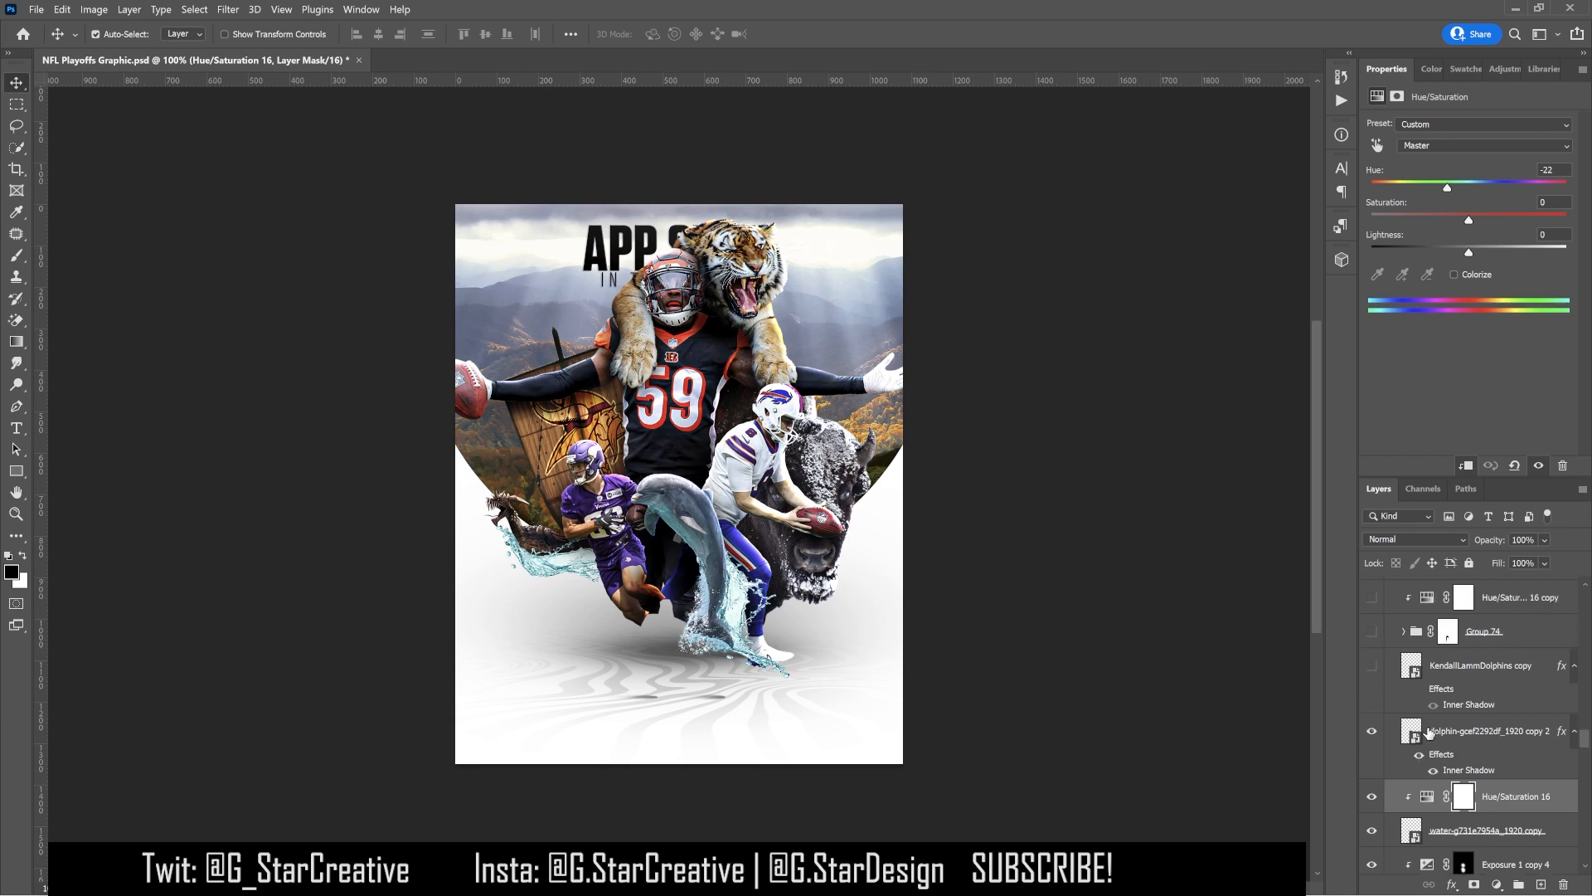
pyautogui.click(1373, 666)
pyautogui.click(1421, 690)
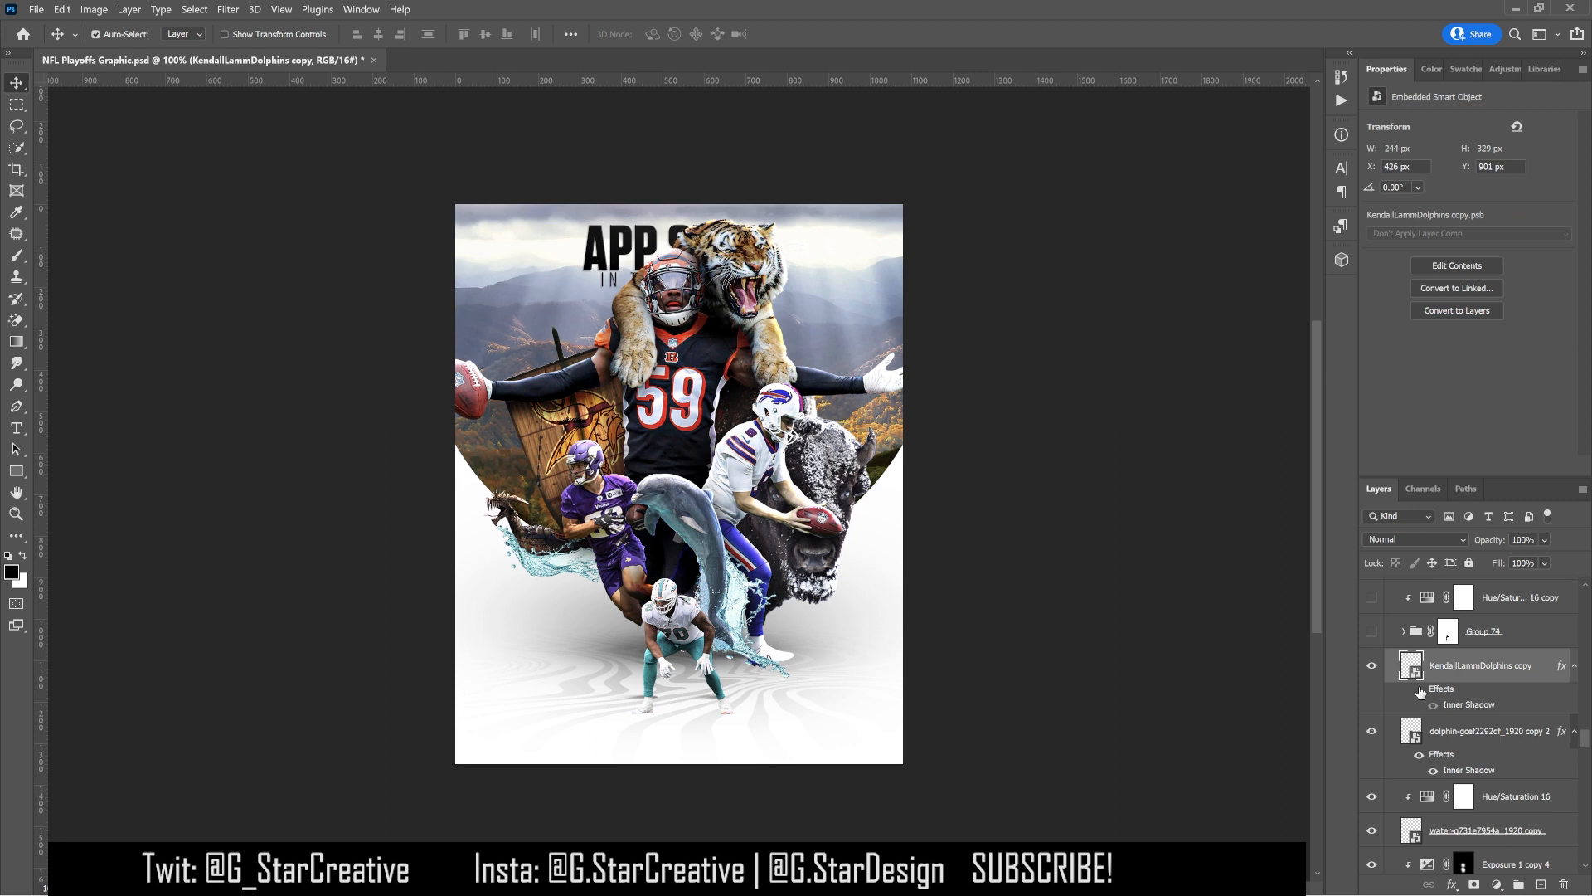
pyautogui.click(1419, 691)
pyautogui.click(1372, 668)
pyautogui.click(1372, 667)
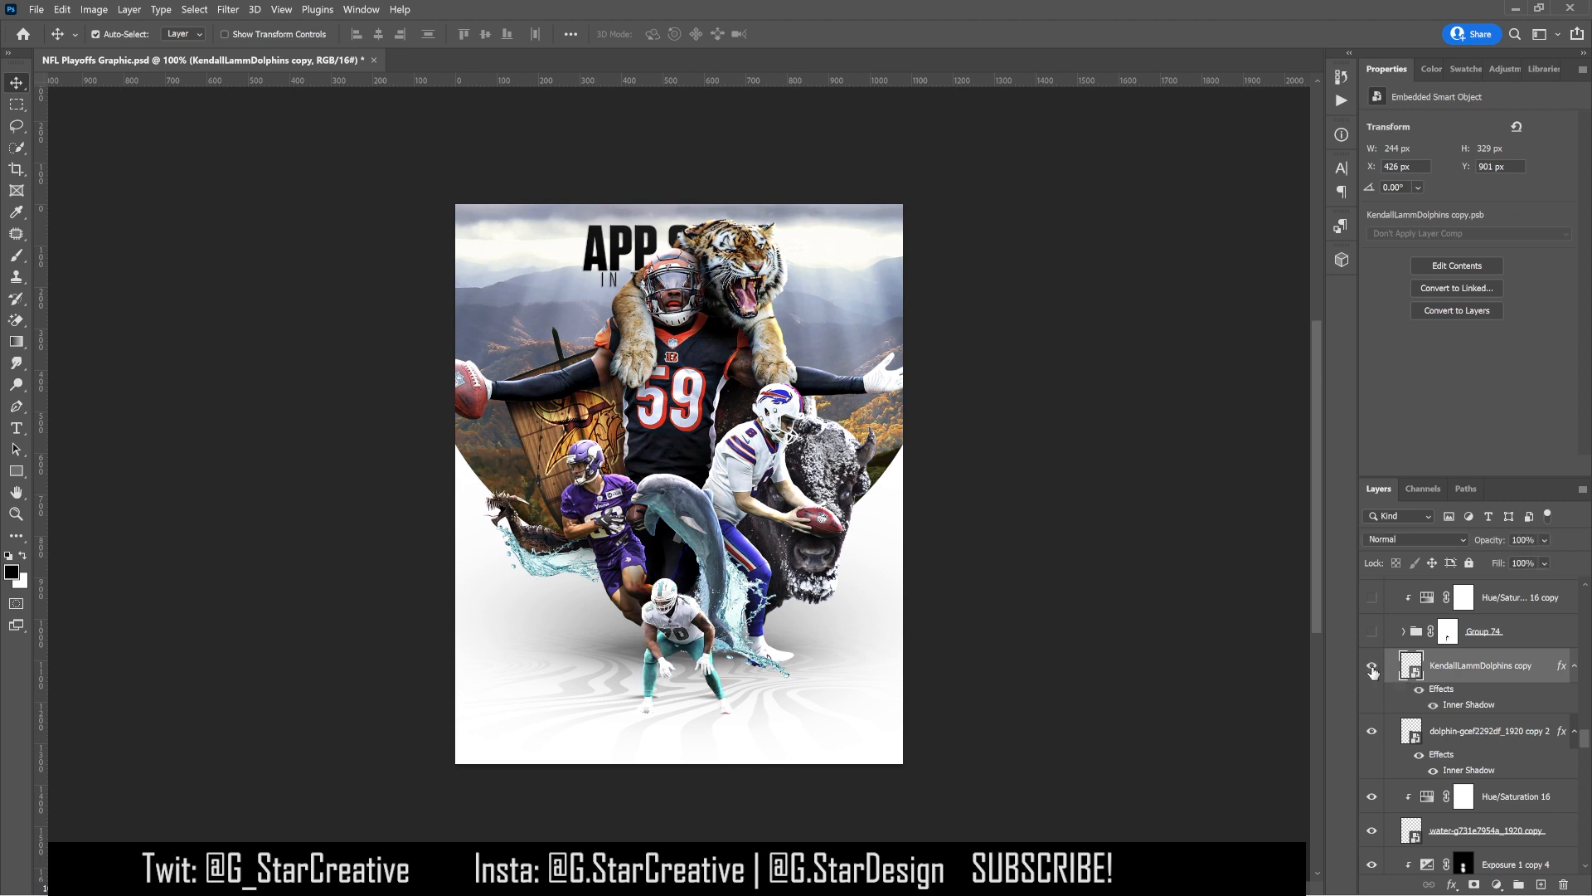
# Show the masked Group 74 of water splashes and expand it to its individual layers
pyautogui.scroll(2, 1410, 700)
pyautogui.click(1372, 699)
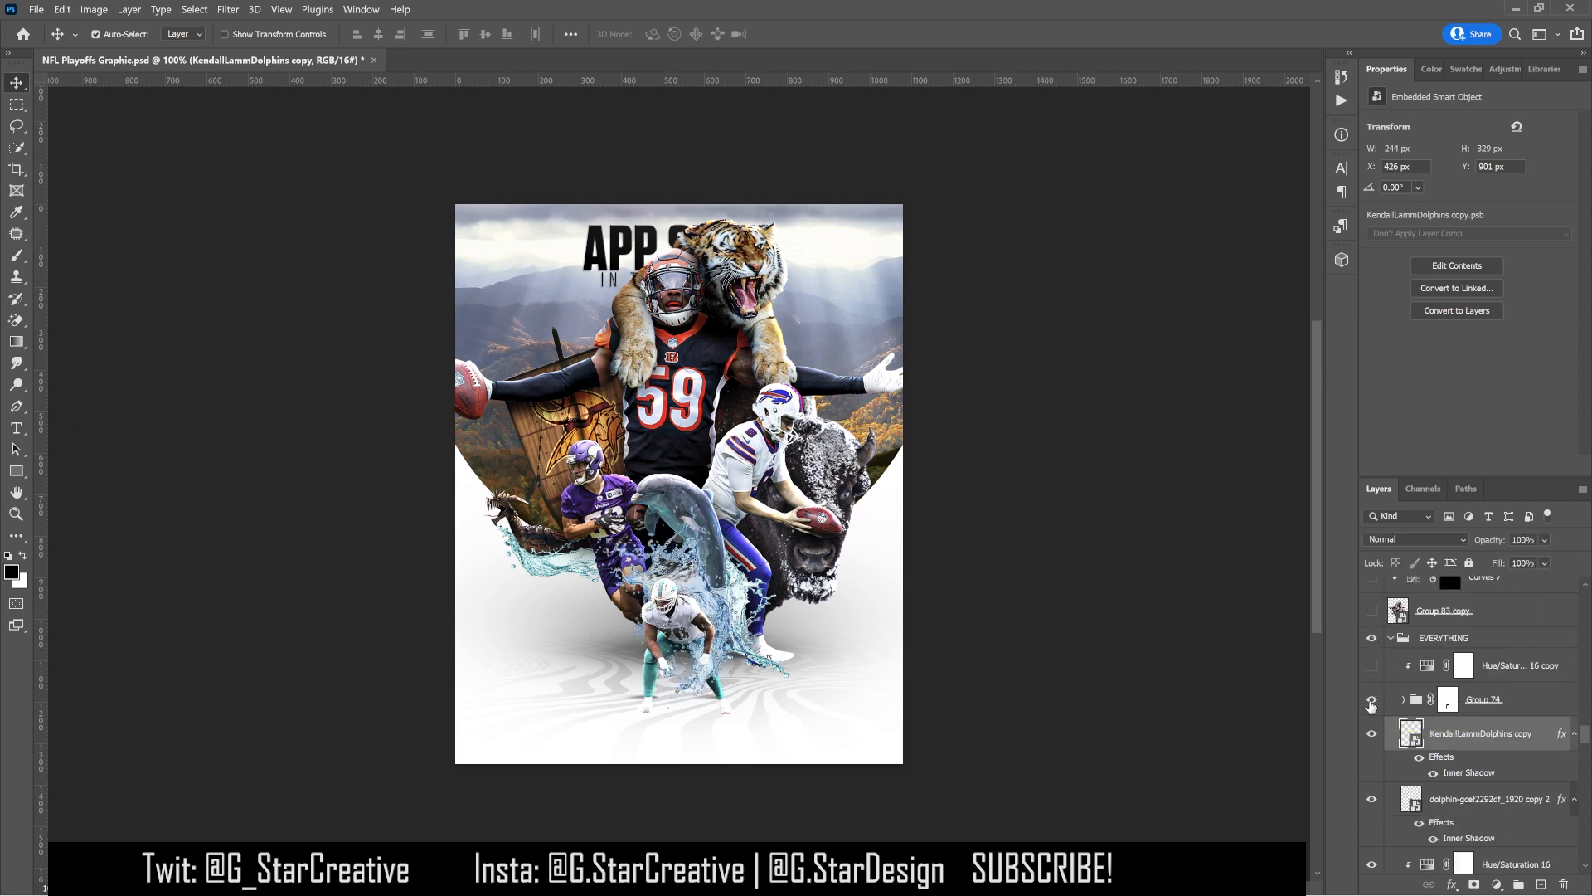
pyautogui.click(1403, 699)
pyautogui.scroll(-2, 1403, 699)
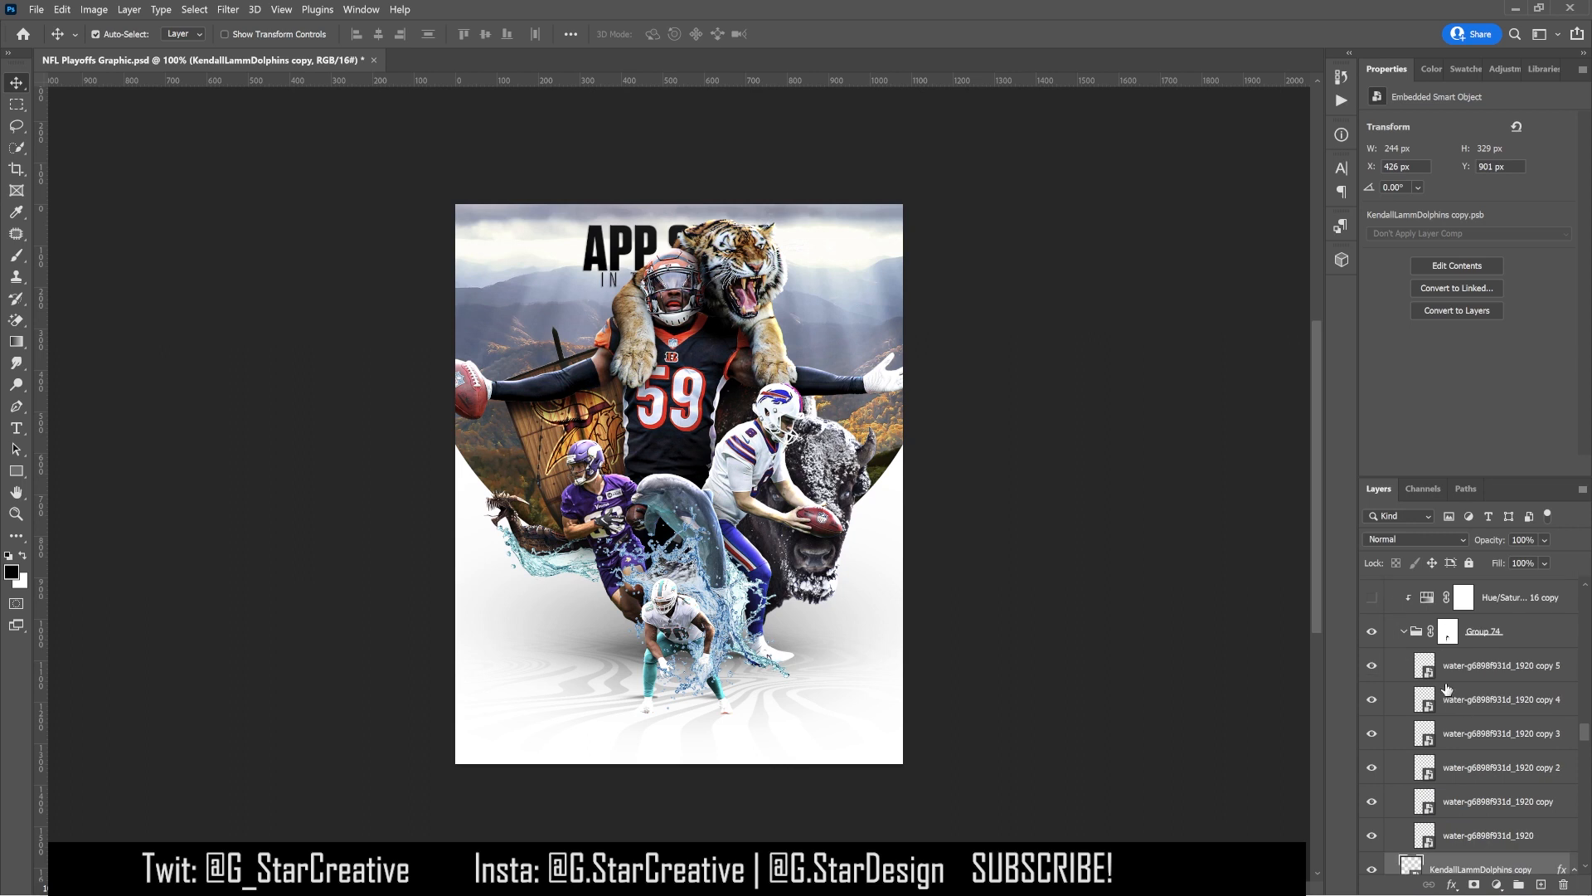
# Hide the five water-g6898f931d_1920 copy layers in Group 74, show them again and collapse the group
pyautogui.moveTo(1373, 668); pyautogui.dragTo(1375, 739)
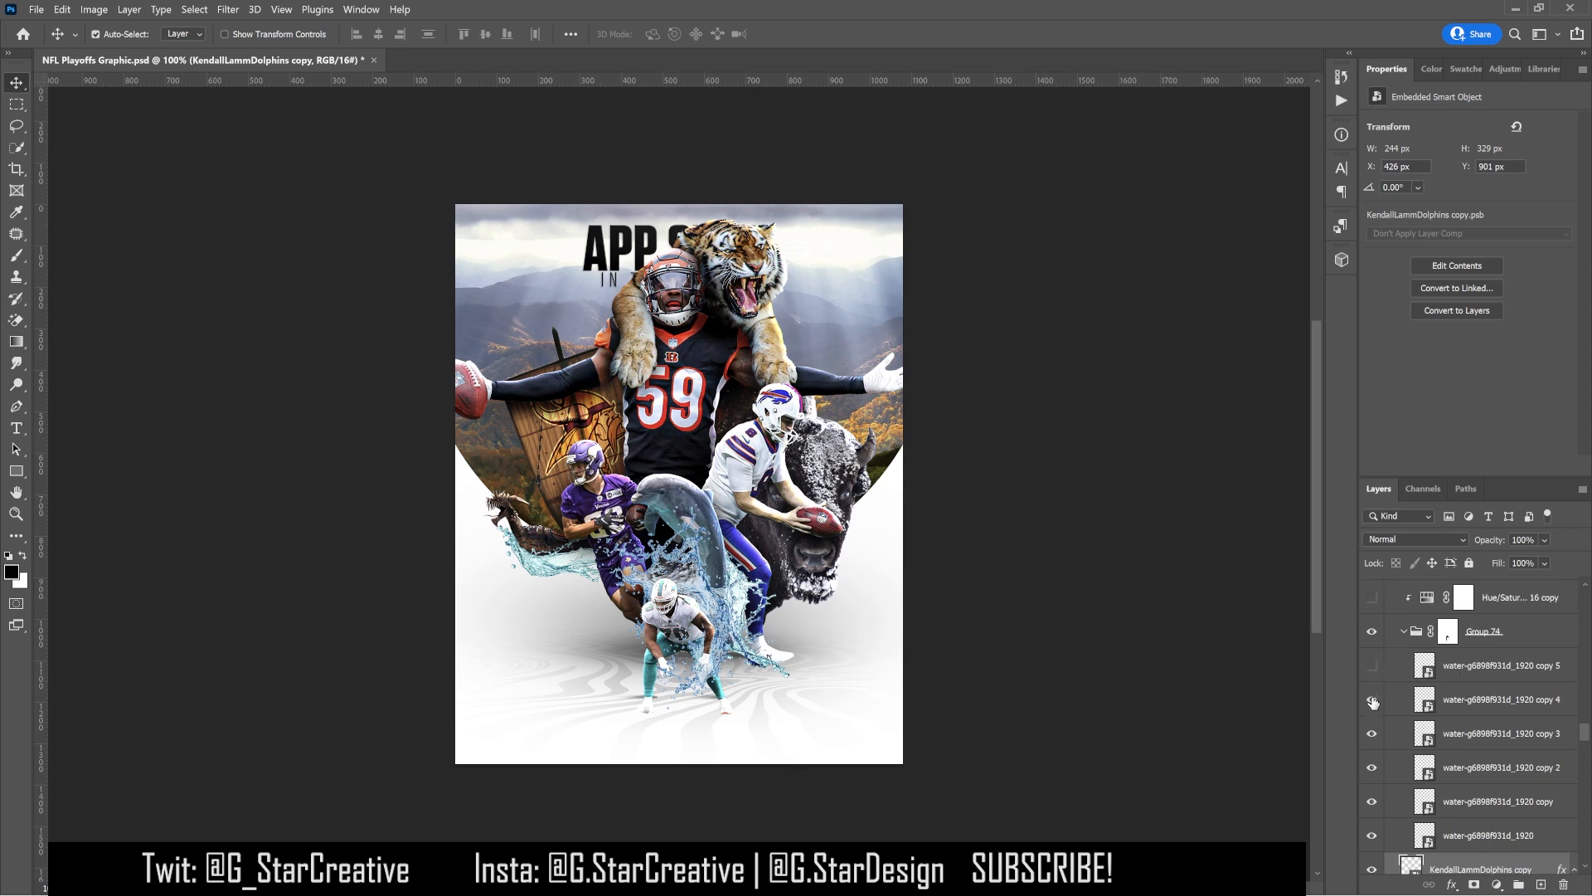
pyautogui.click(1376, 803)
pyautogui.click(1374, 778)
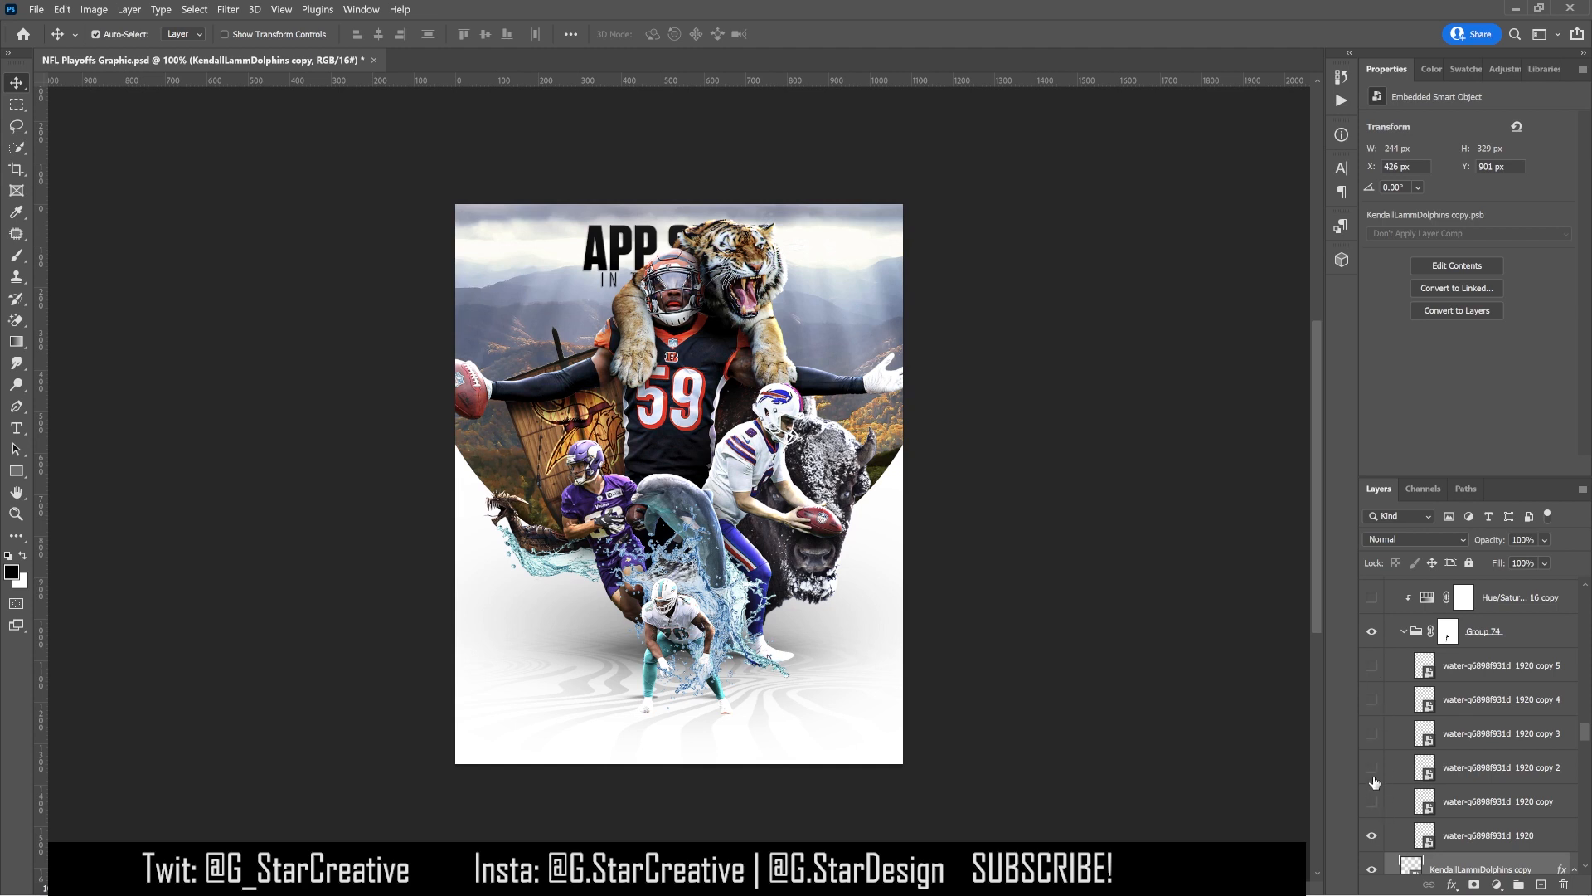
pyautogui.moveTo(1374, 801); pyautogui.dragTo(1374, 672)
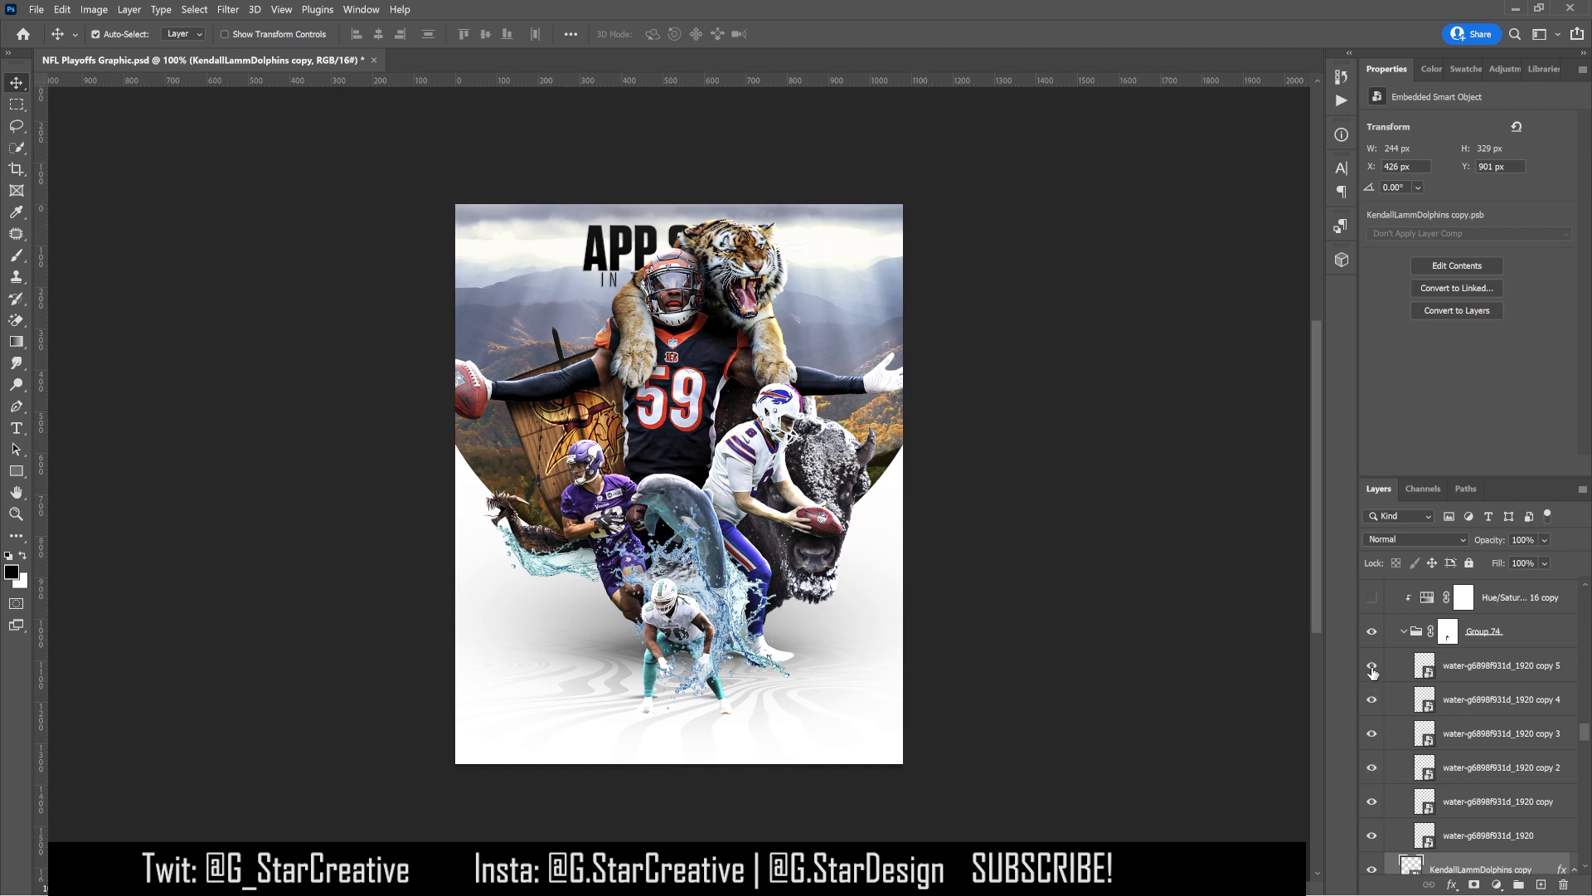
pyautogui.click(1404, 634)
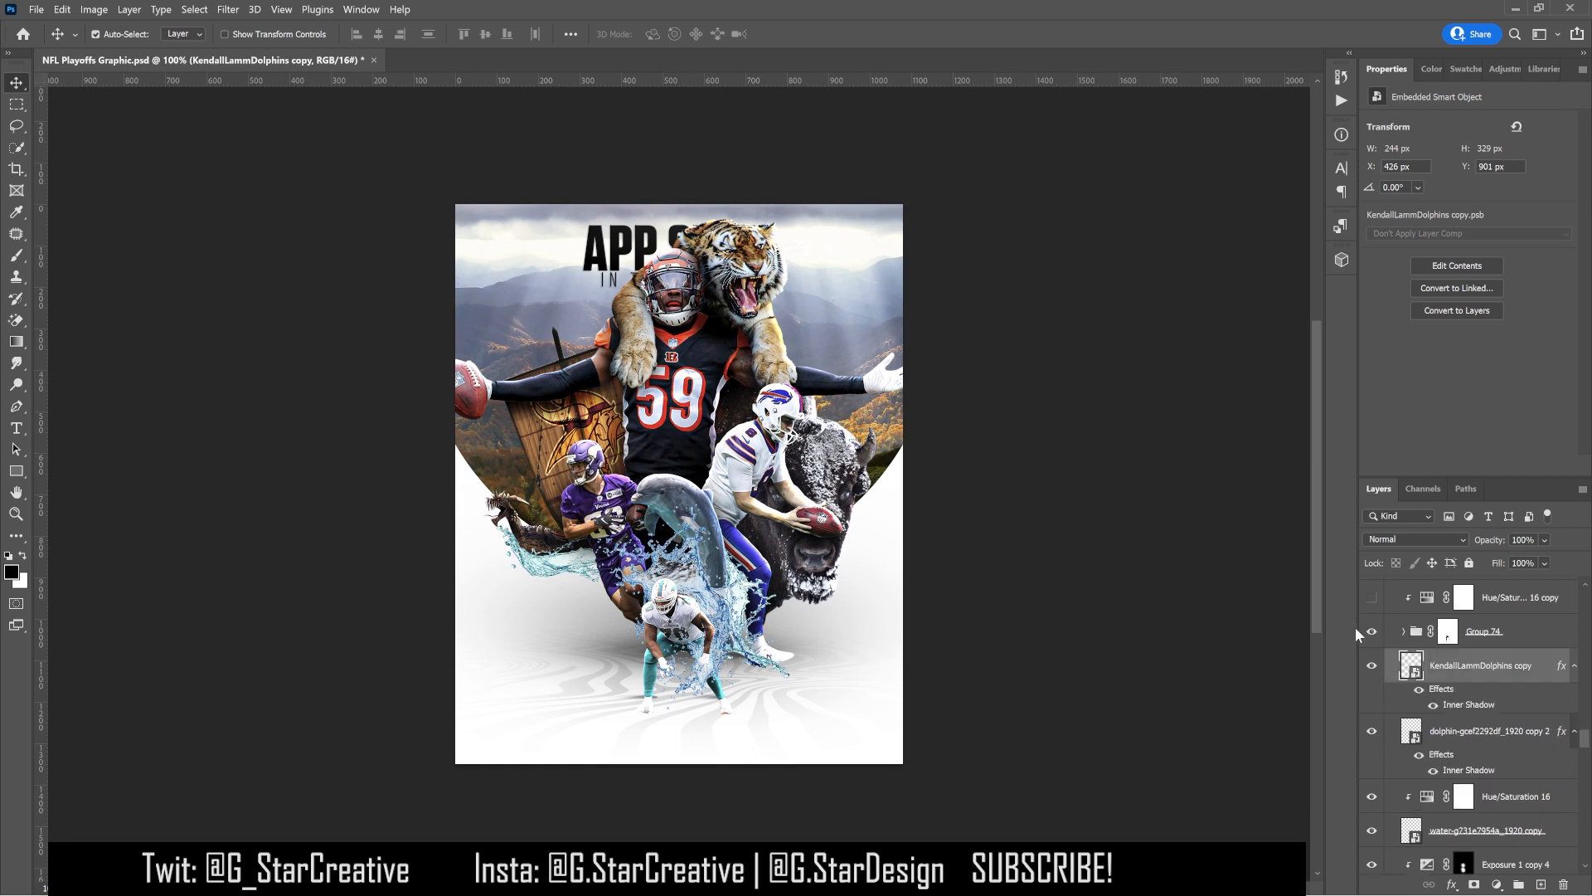
# Disable and re-enable the layer mask on Group 74, and show the Hue/Saturation 16 copy adjustment clipped to the group
pyautogui.scroll(2, 1416, 673)
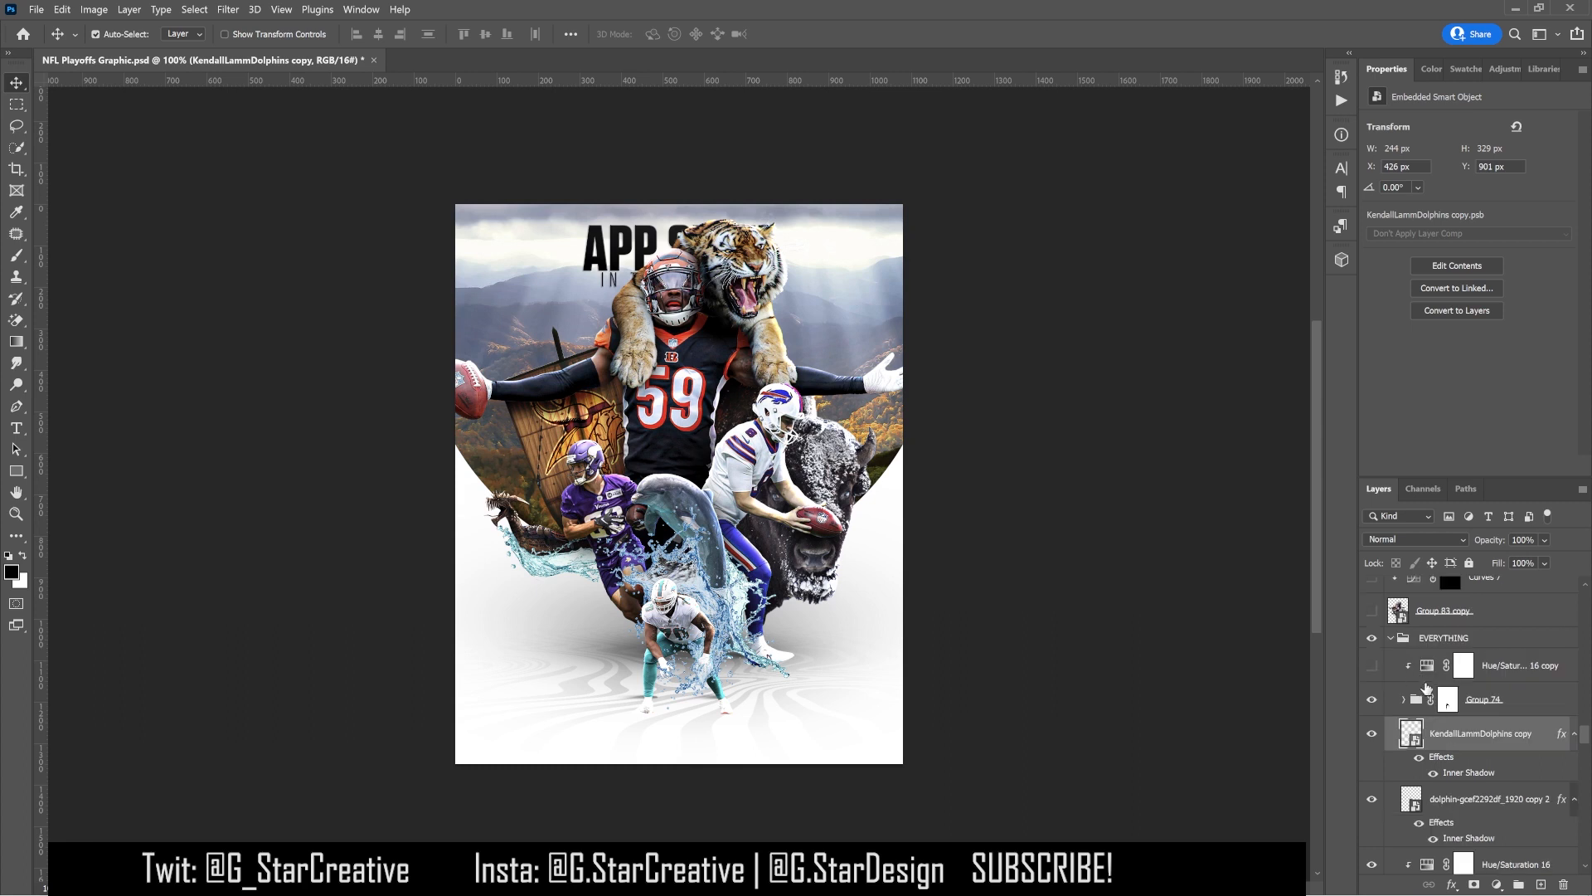
pyautogui.rightClick(1447, 705)
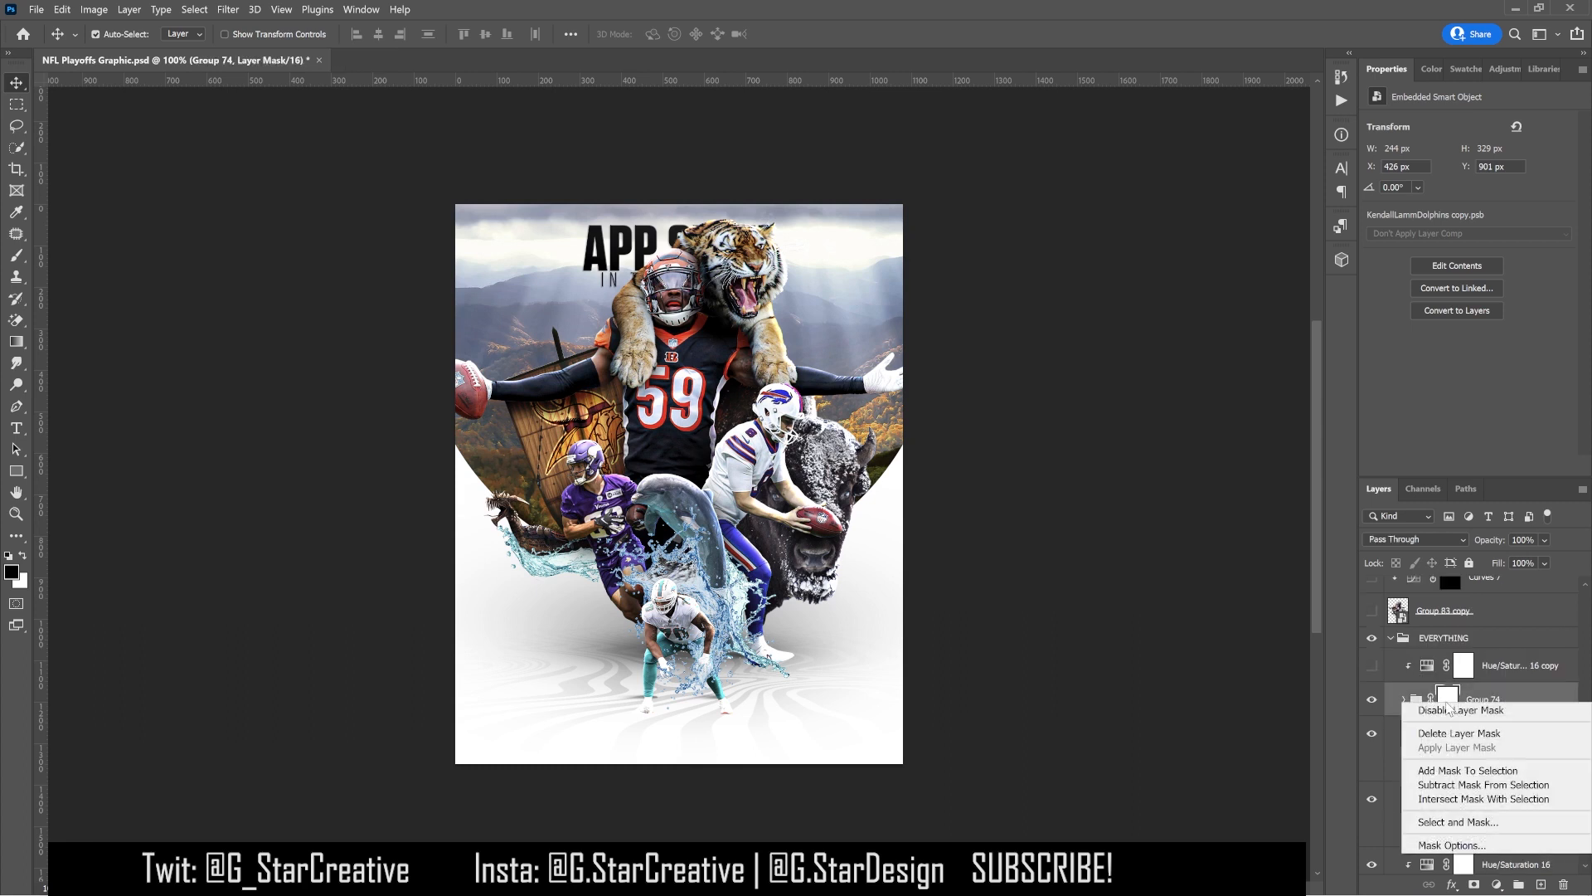
pyautogui.click(1450, 710)
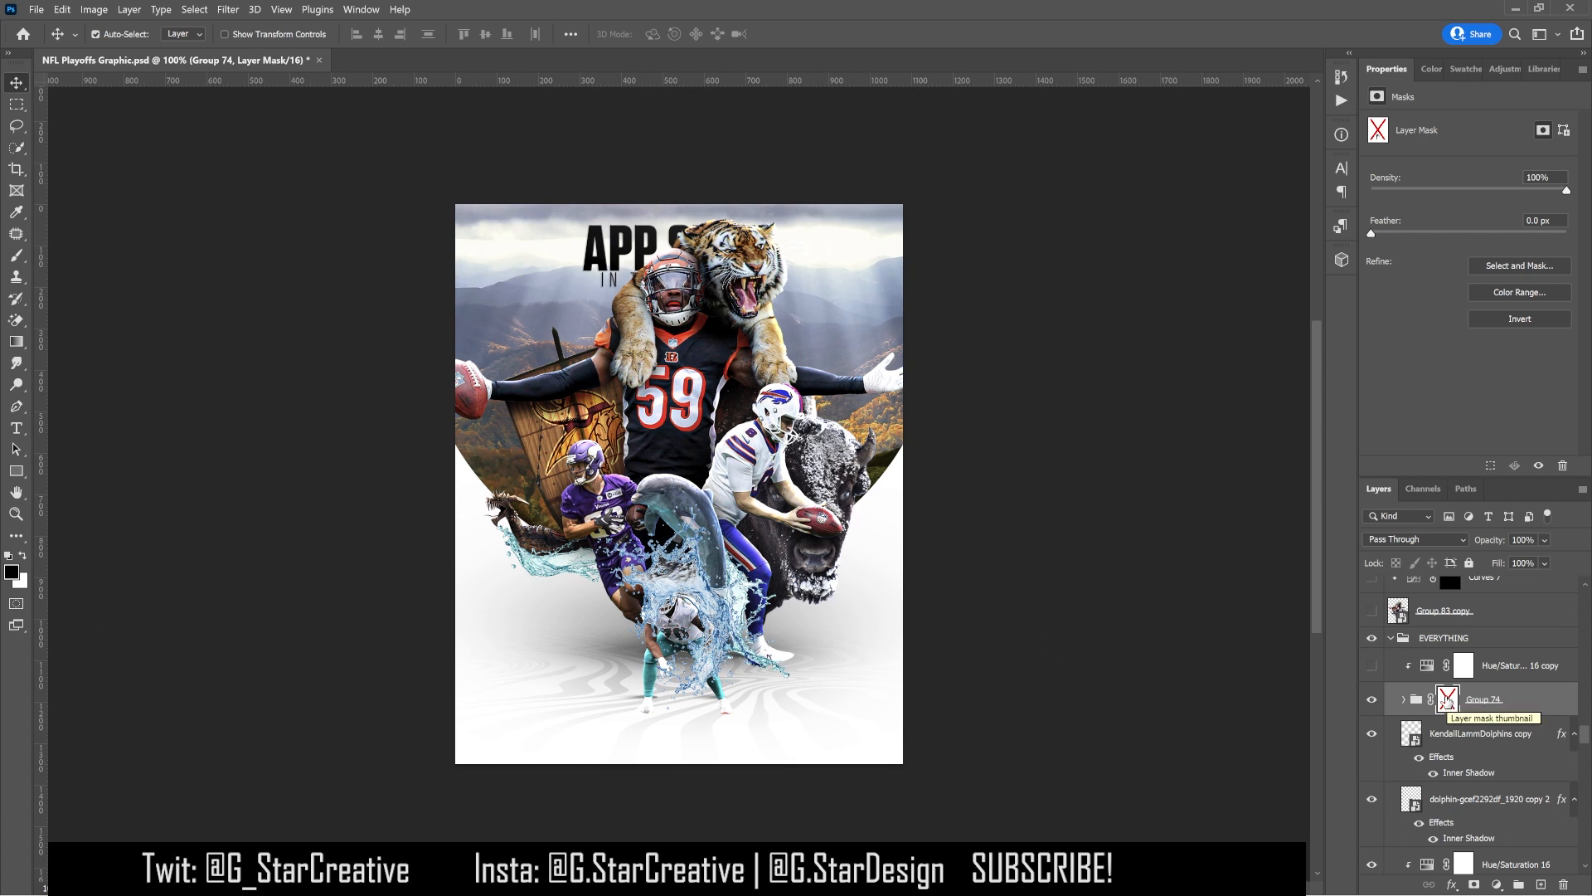
pyautogui.keyDown('shift'); pyautogui.click(1447, 703); pyautogui.keyUp('shift')
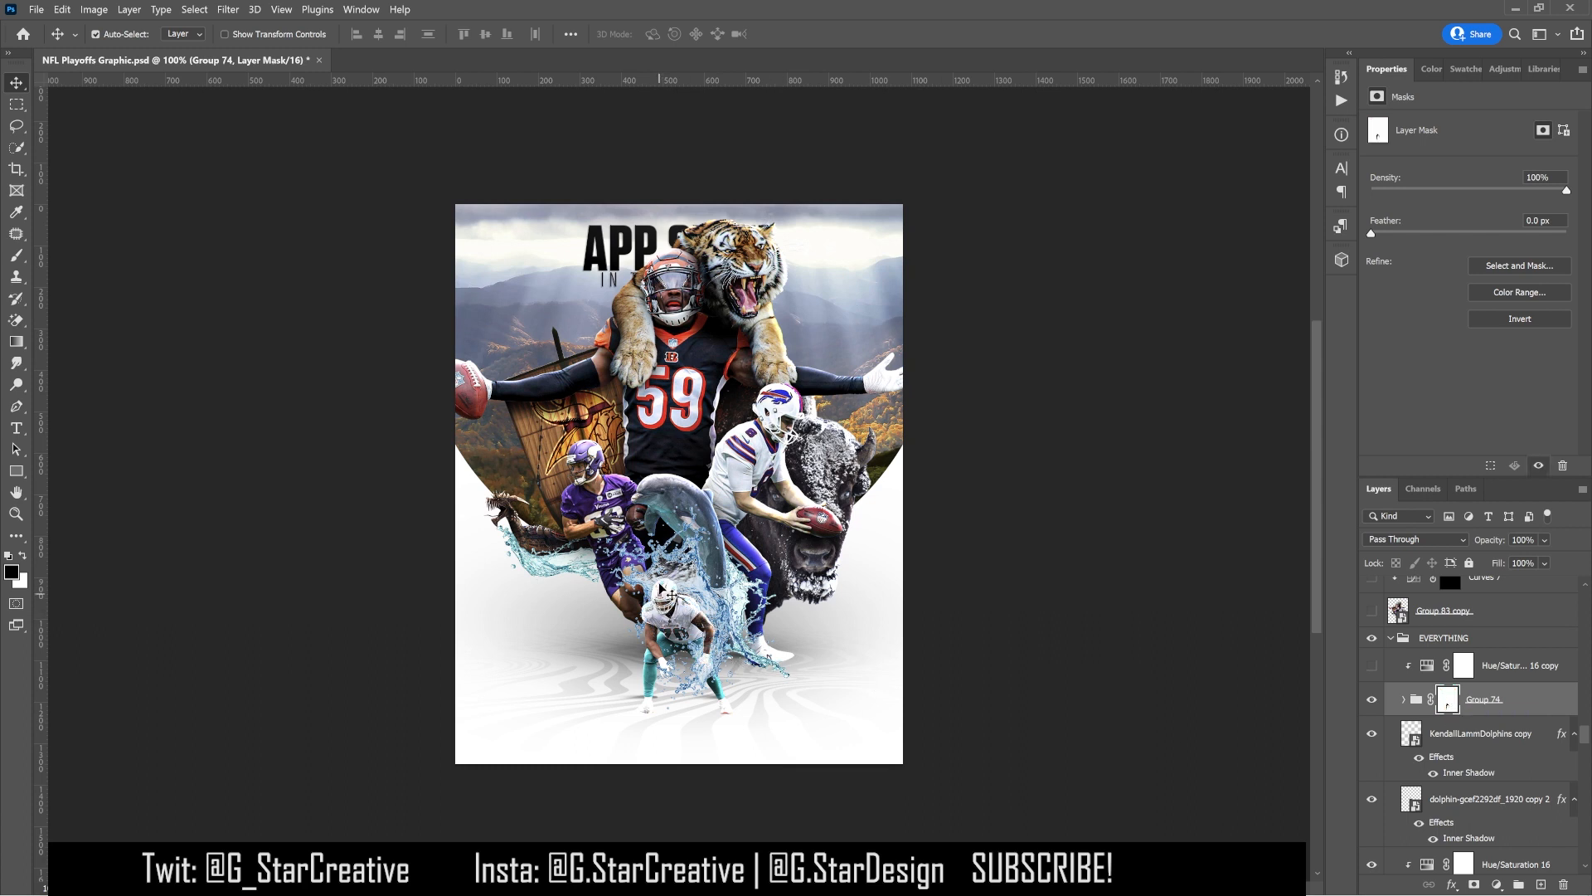
pyautogui.click(1372, 666)
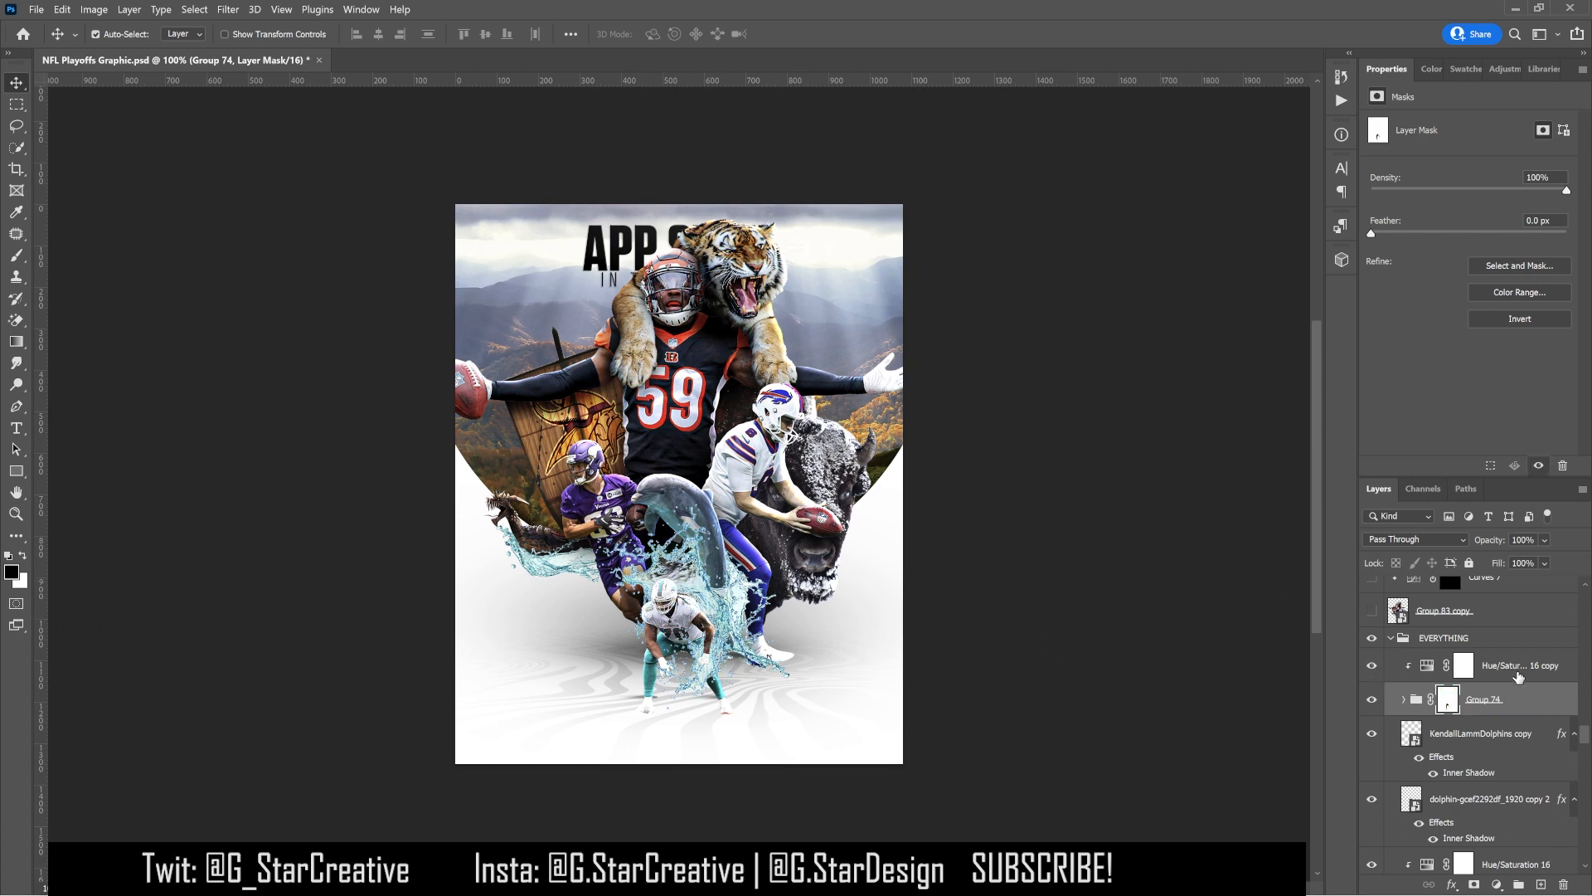
pyautogui.click(1517, 673)
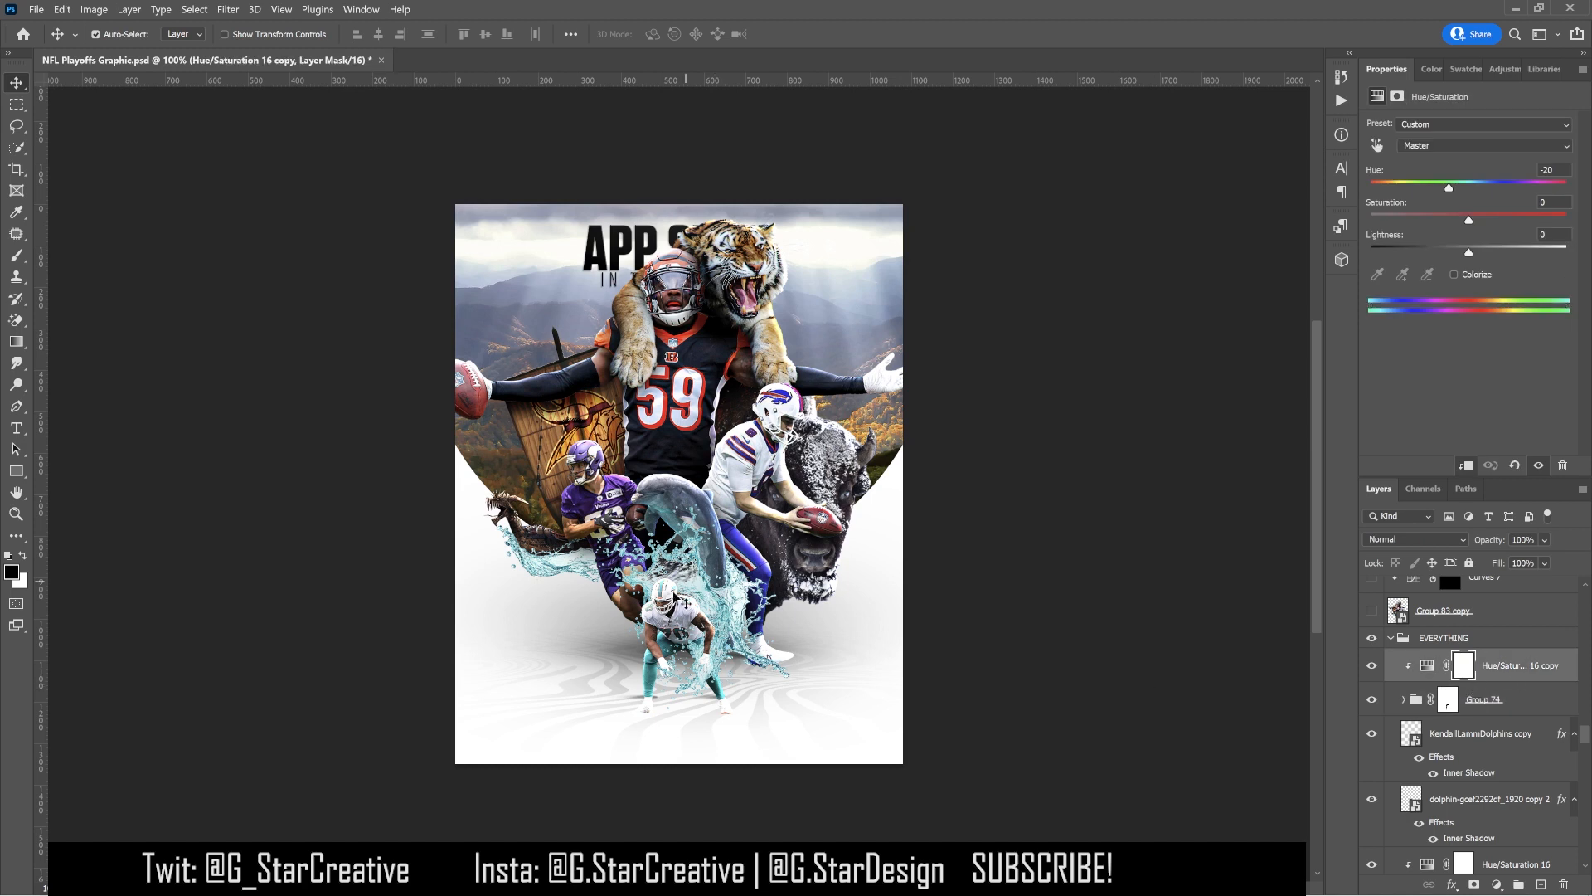
# Collapse and hide the EVERYTHING group, and show the Group 83 copy smart object in its place
pyautogui.scroll(2, 1454, 715)
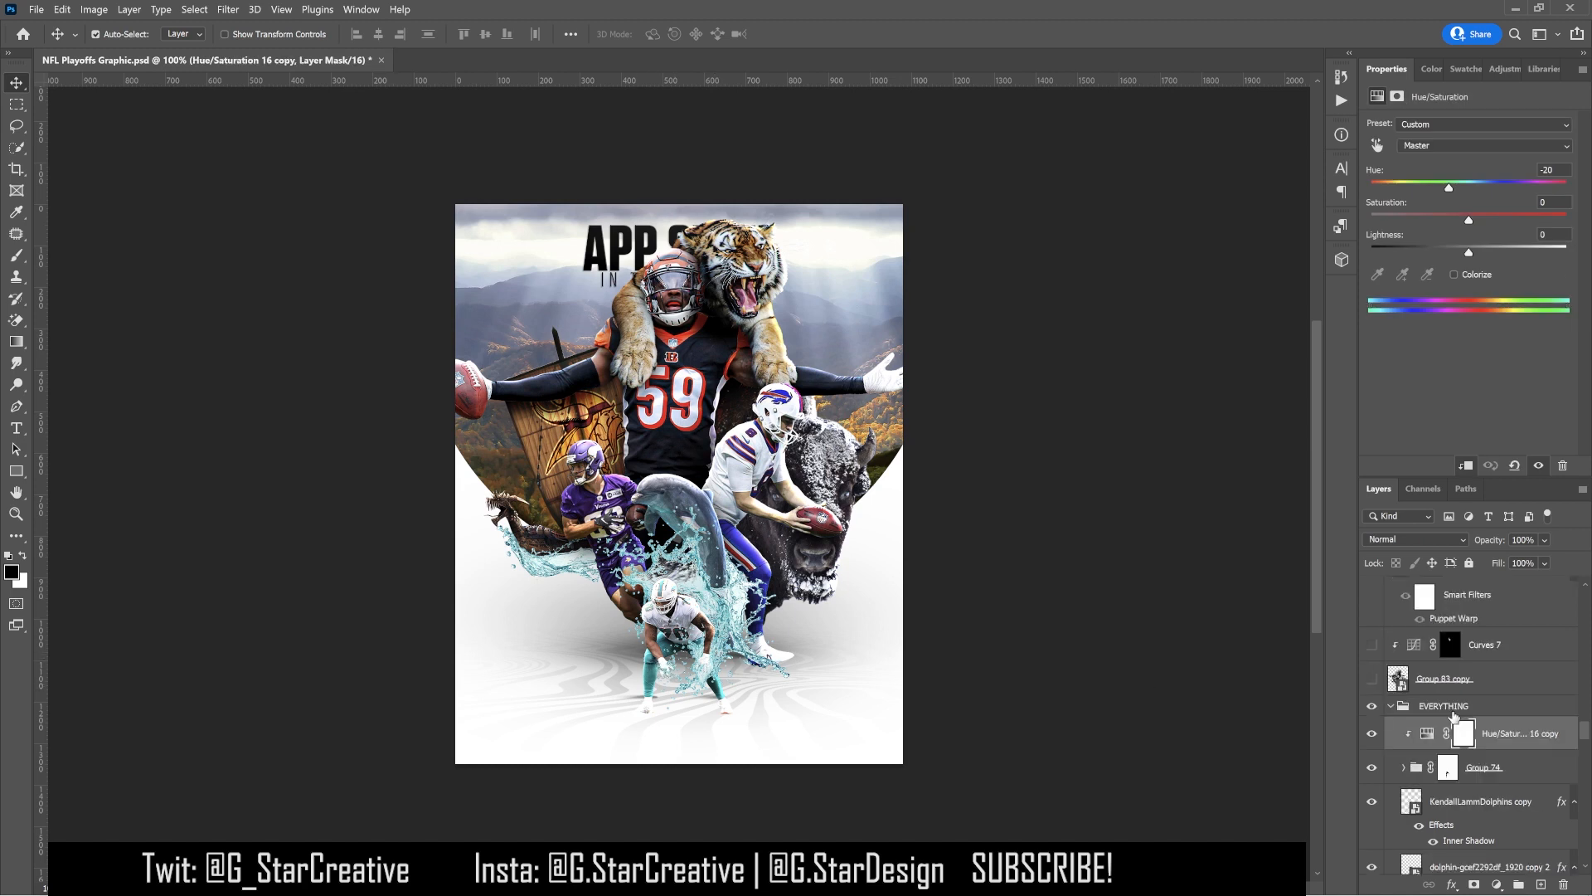
pyautogui.click(1391, 706)
pyautogui.click(1371, 707)
pyautogui.click(1371, 707)
pyautogui.click(1372, 708)
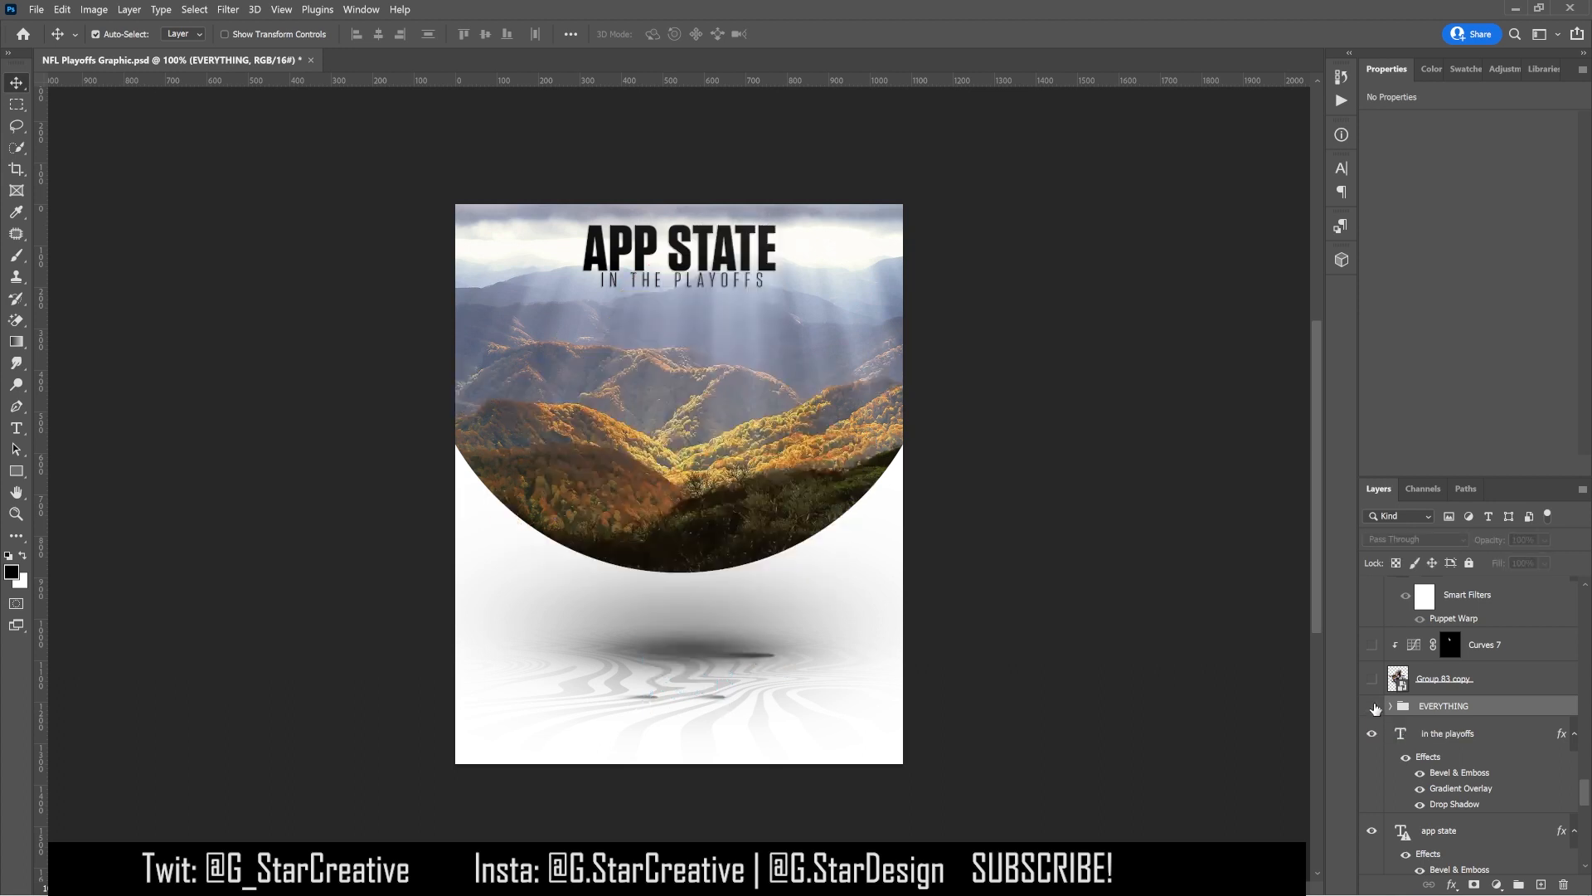
pyautogui.click(1372, 679)
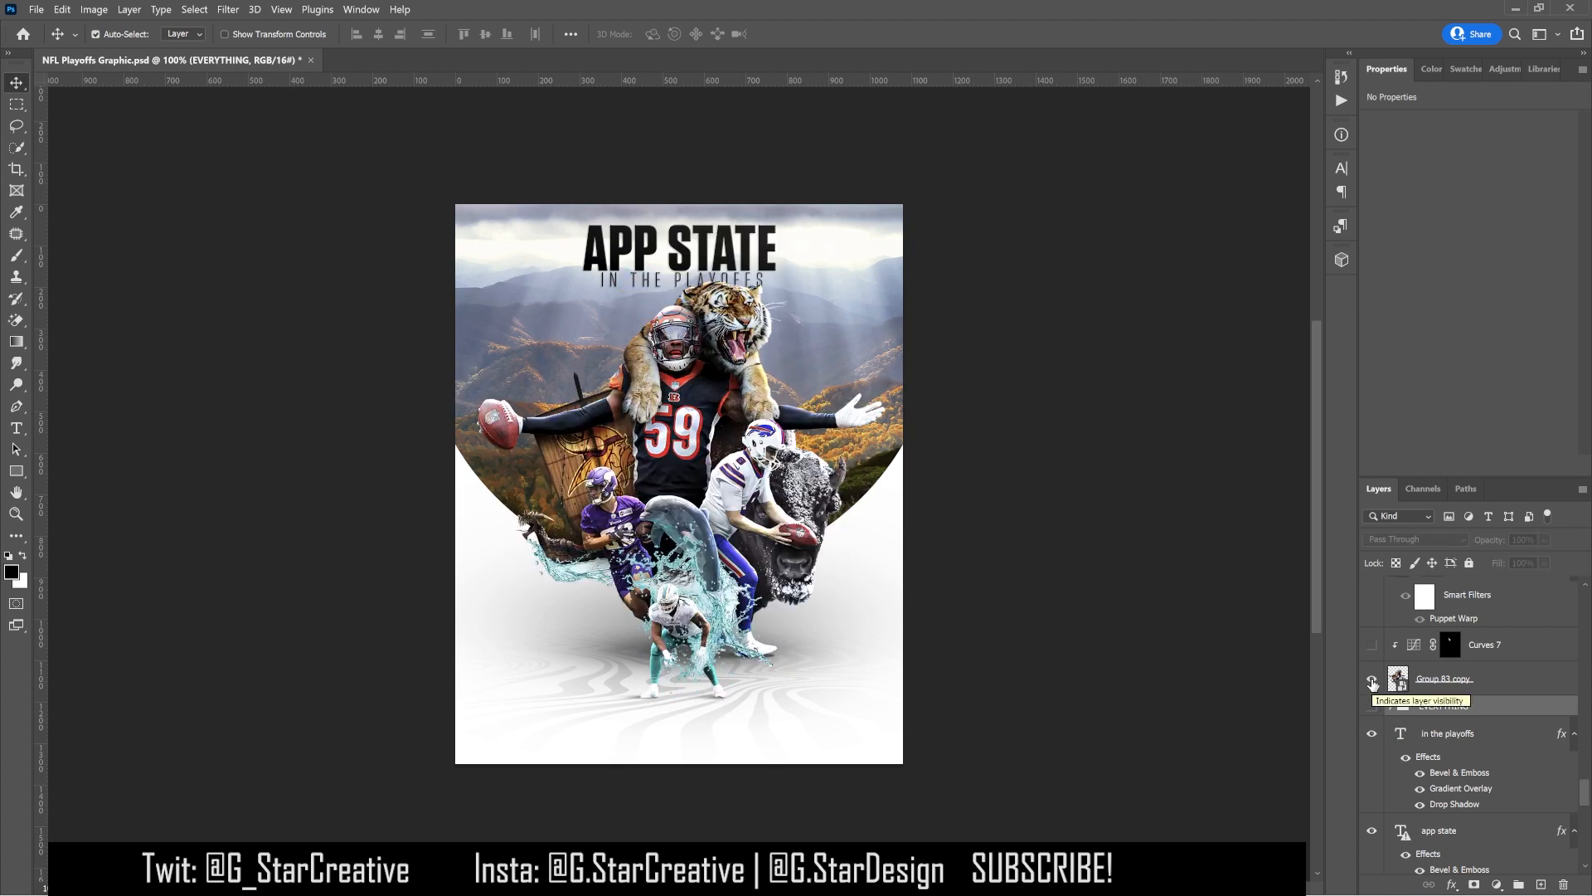
pyautogui.click(1372, 706)
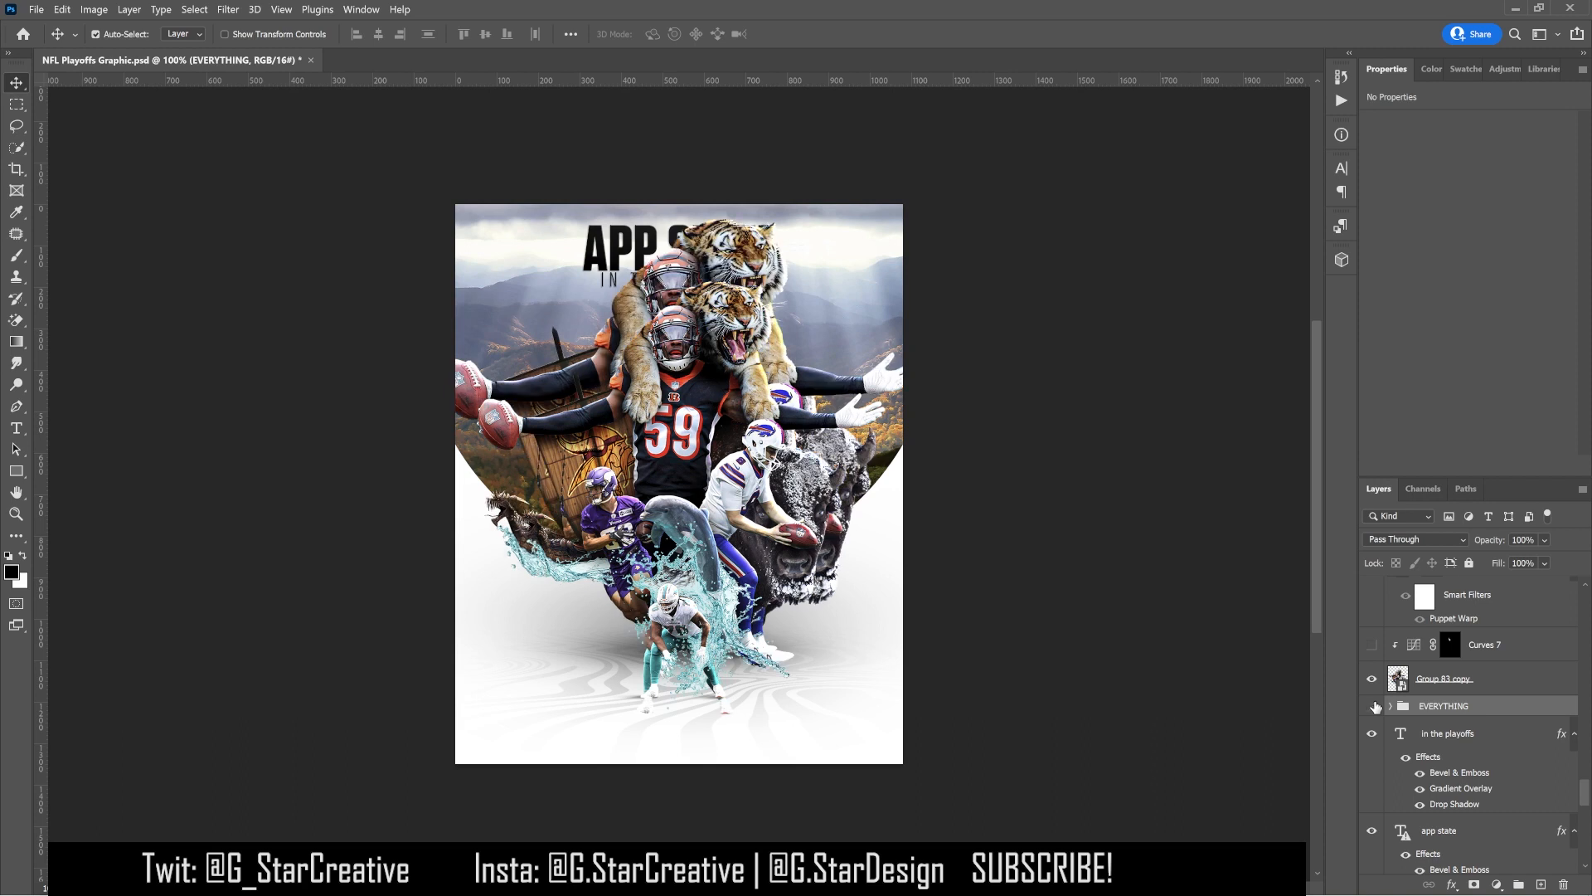
pyautogui.click(1373, 707)
pyautogui.click(1428, 684)
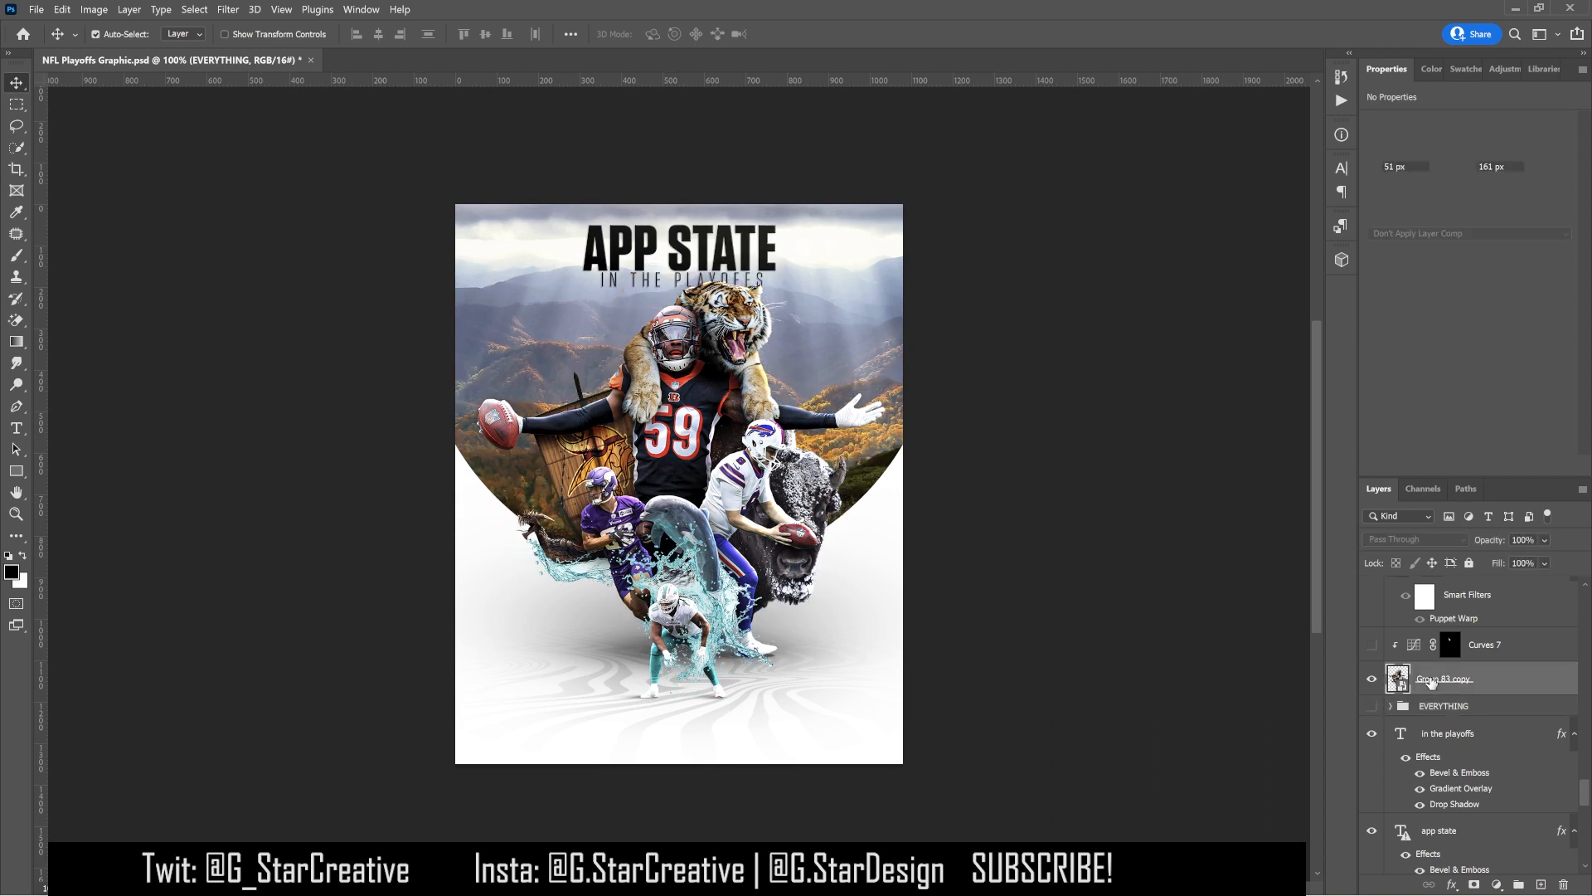
# Show the Curves 7 adjustment clipped to Group 83 copy and compare the image with and without it
pyautogui.click(1372, 646)
pyautogui.click(1484, 645)
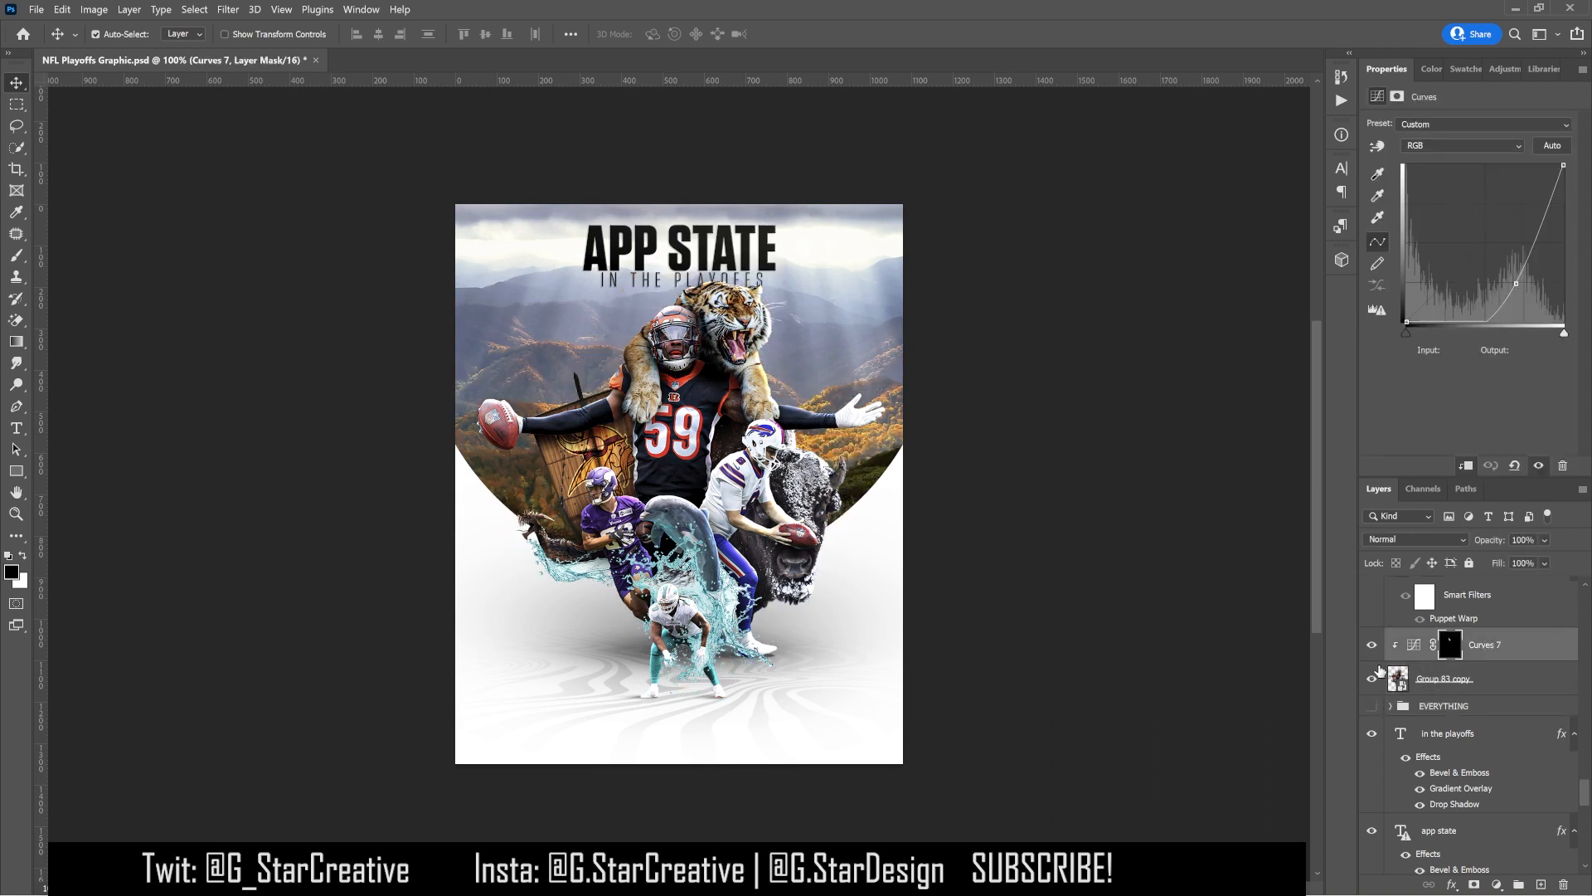
pyautogui.click(1372, 646)
pyautogui.click(1373, 646)
# Hide and show the Group 83 copy layer to compare the poster with and without the merged players
pyautogui.scroll(3, 1398, 639)
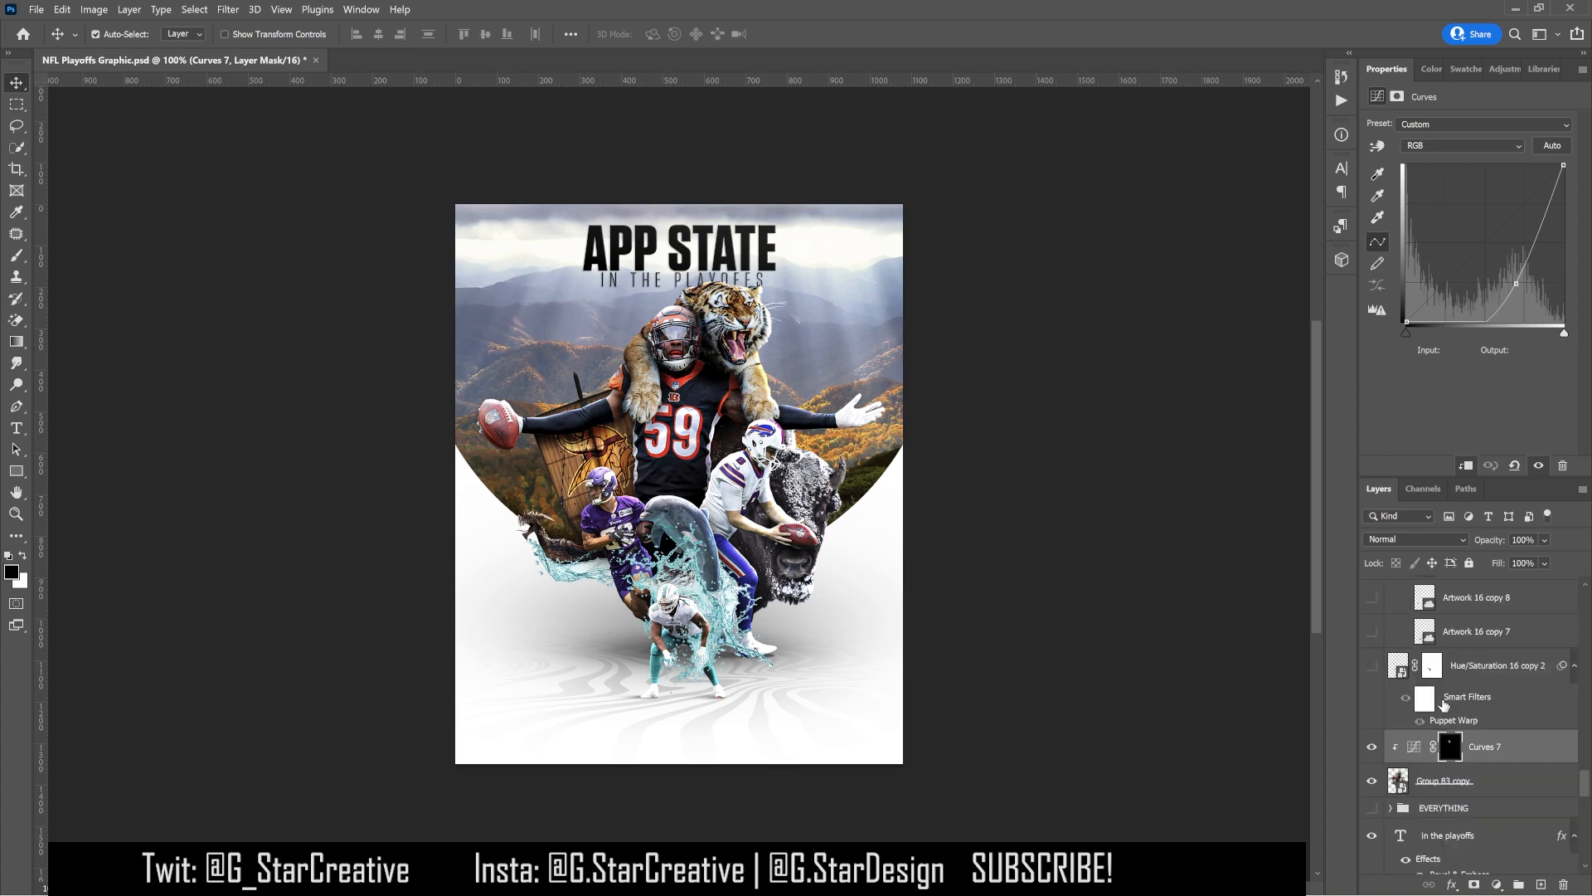
pyautogui.click(1364, 784)
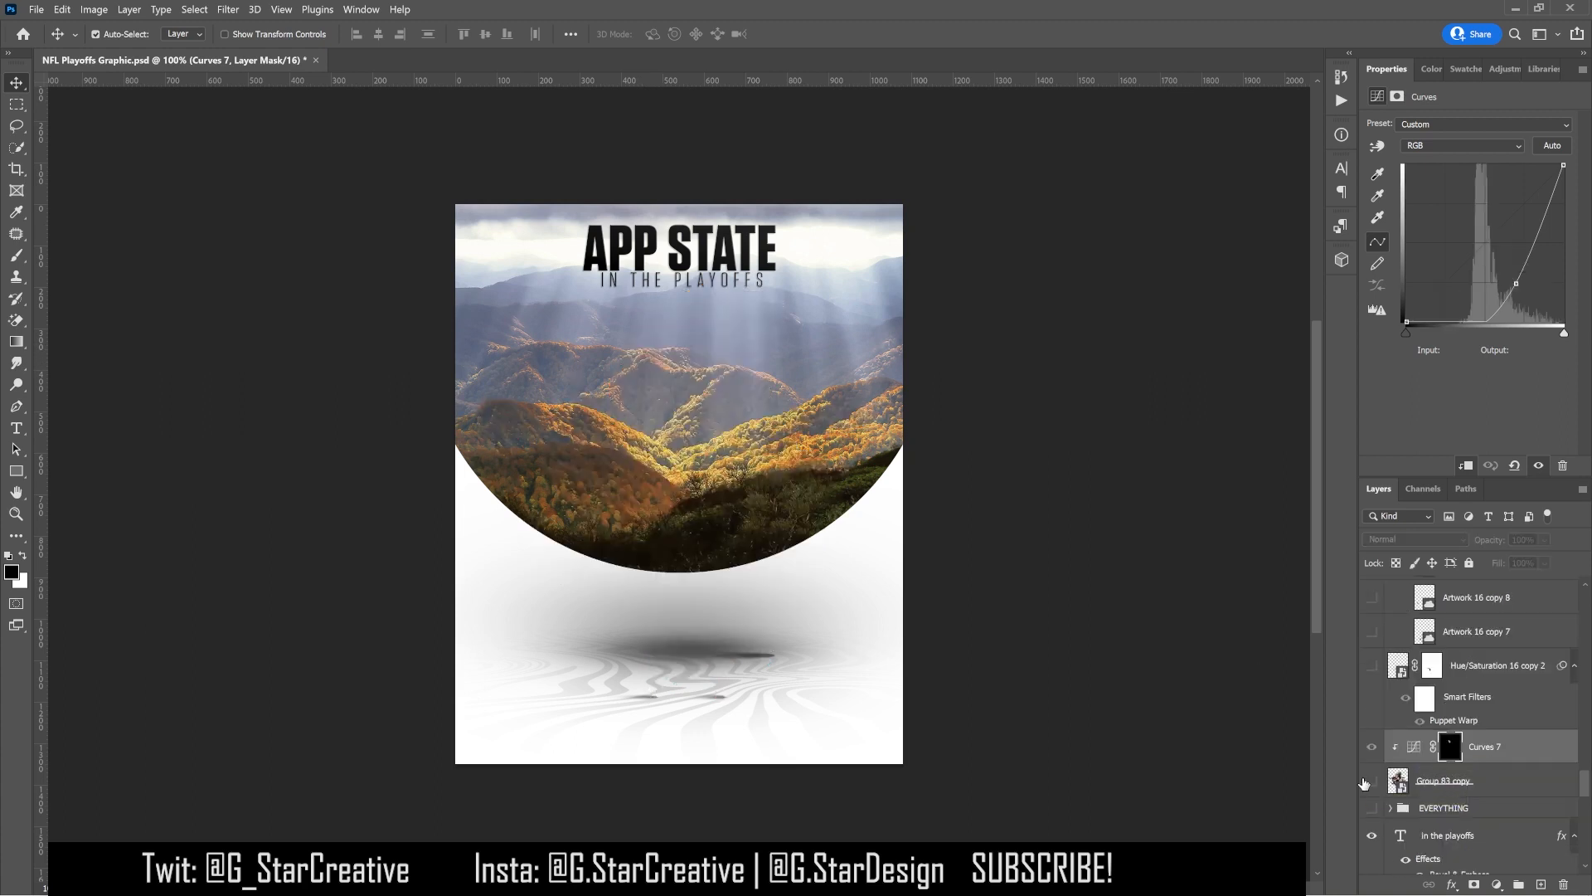
pyautogui.click(1364, 784)
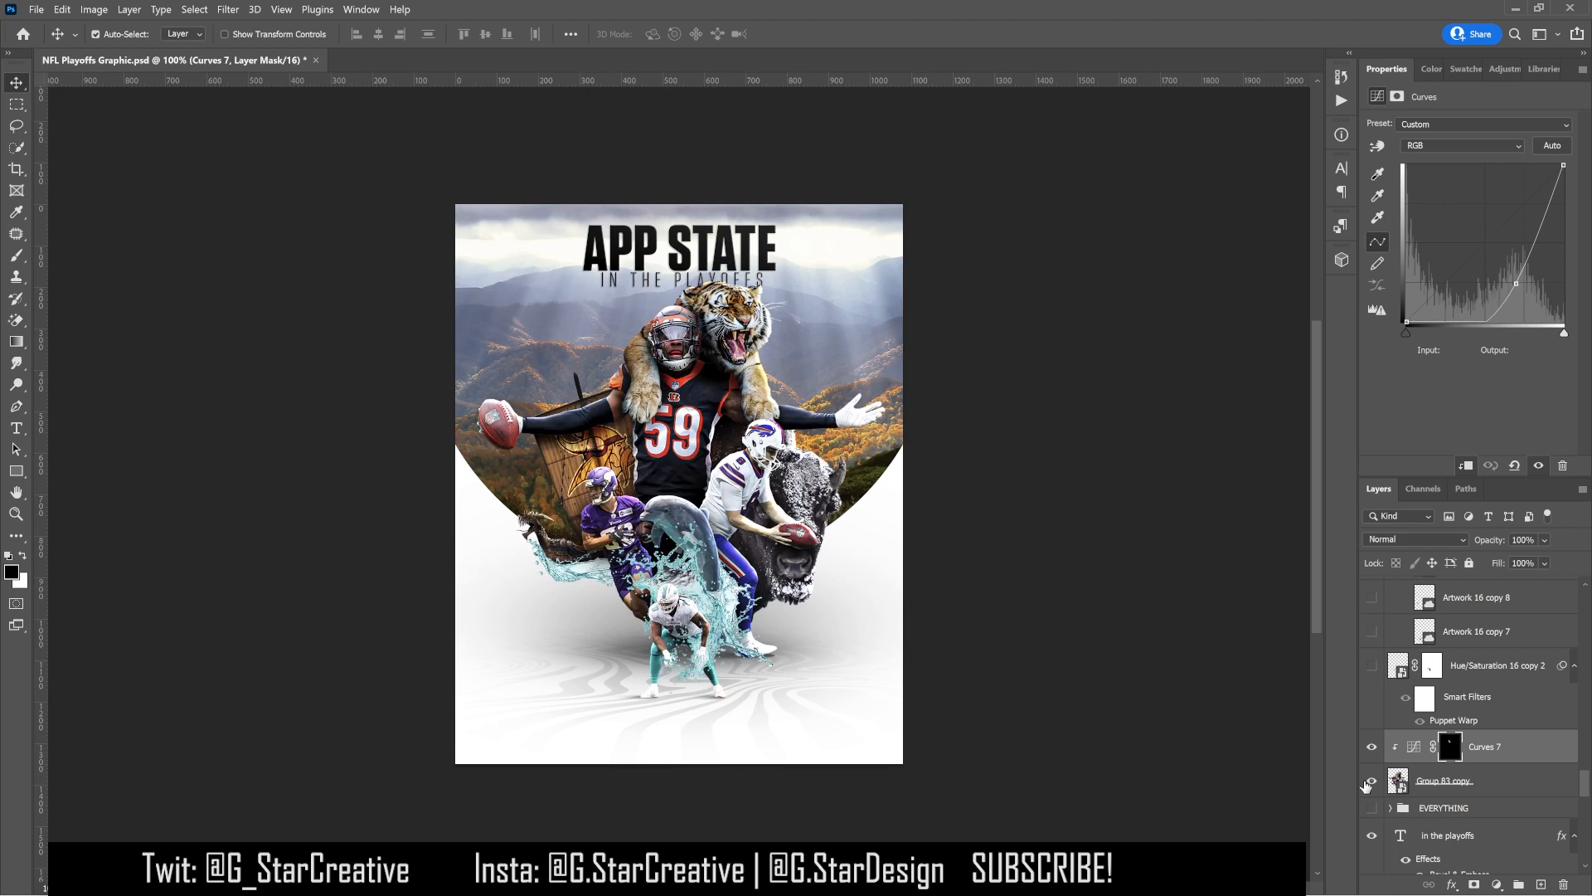
pyautogui.click(1366, 784)
pyautogui.click(1366, 784)
# Show the Hue/Saturation 16 copy 2 layer and turn on its Puppet Warp smart filter
pyautogui.click(1372, 666)
pyautogui.click(1373, 668)
pyautogui.click(1372, 666)
pyautogui.click(1449, 685)
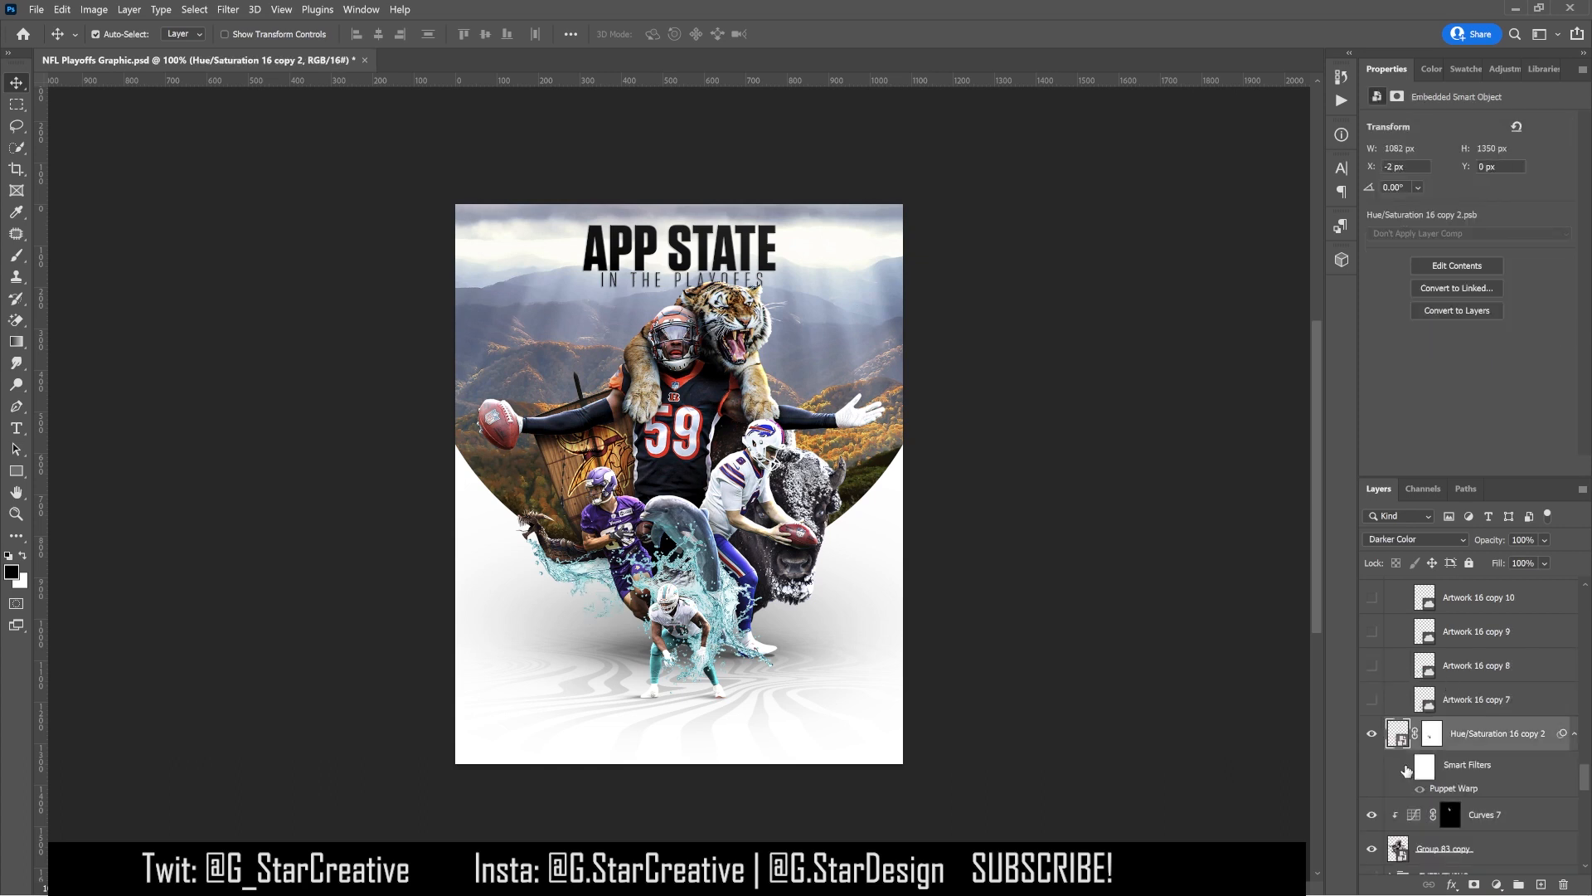
pyautogui.click(1405, 769)
# Show the four Artwork 16 star layers in Group 90 and the four mirrored ones in Group 90 copy
pyautogui.scroll(2, 1475, 755)
pyautogui.click(1372, 767)
pyautogui.click(1371, 733)
pyautogui.click(1372, 699)
pyautogui.click(1372, 665)
pyautogui.scroll(2, 1372, 730)
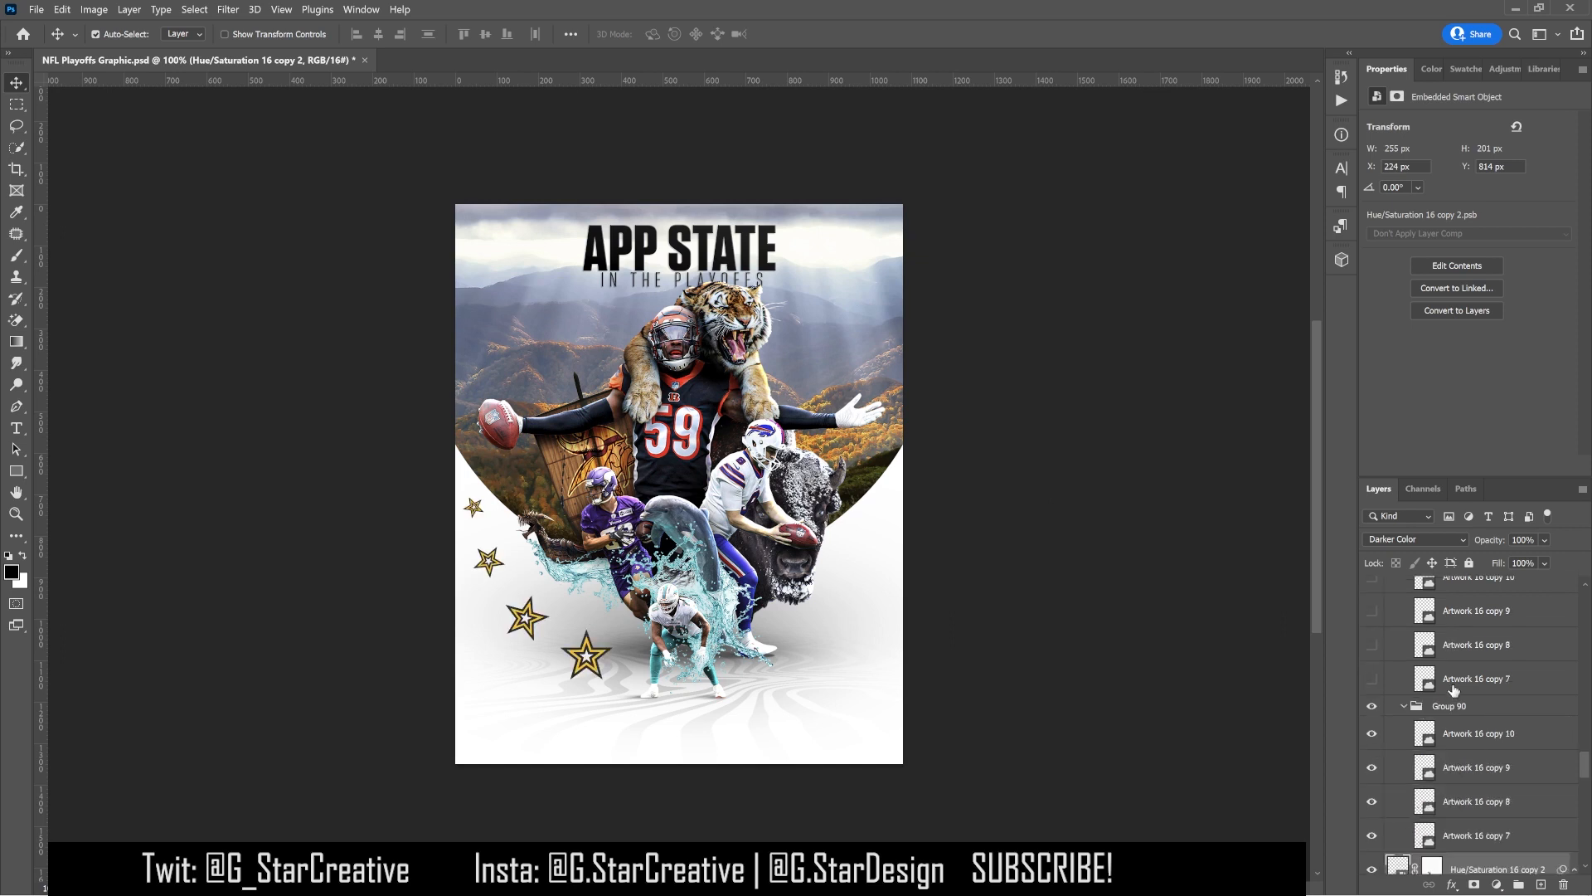
pyautogui.moveTo(1372, 742); pyautogui.dragTo(1377, 648)
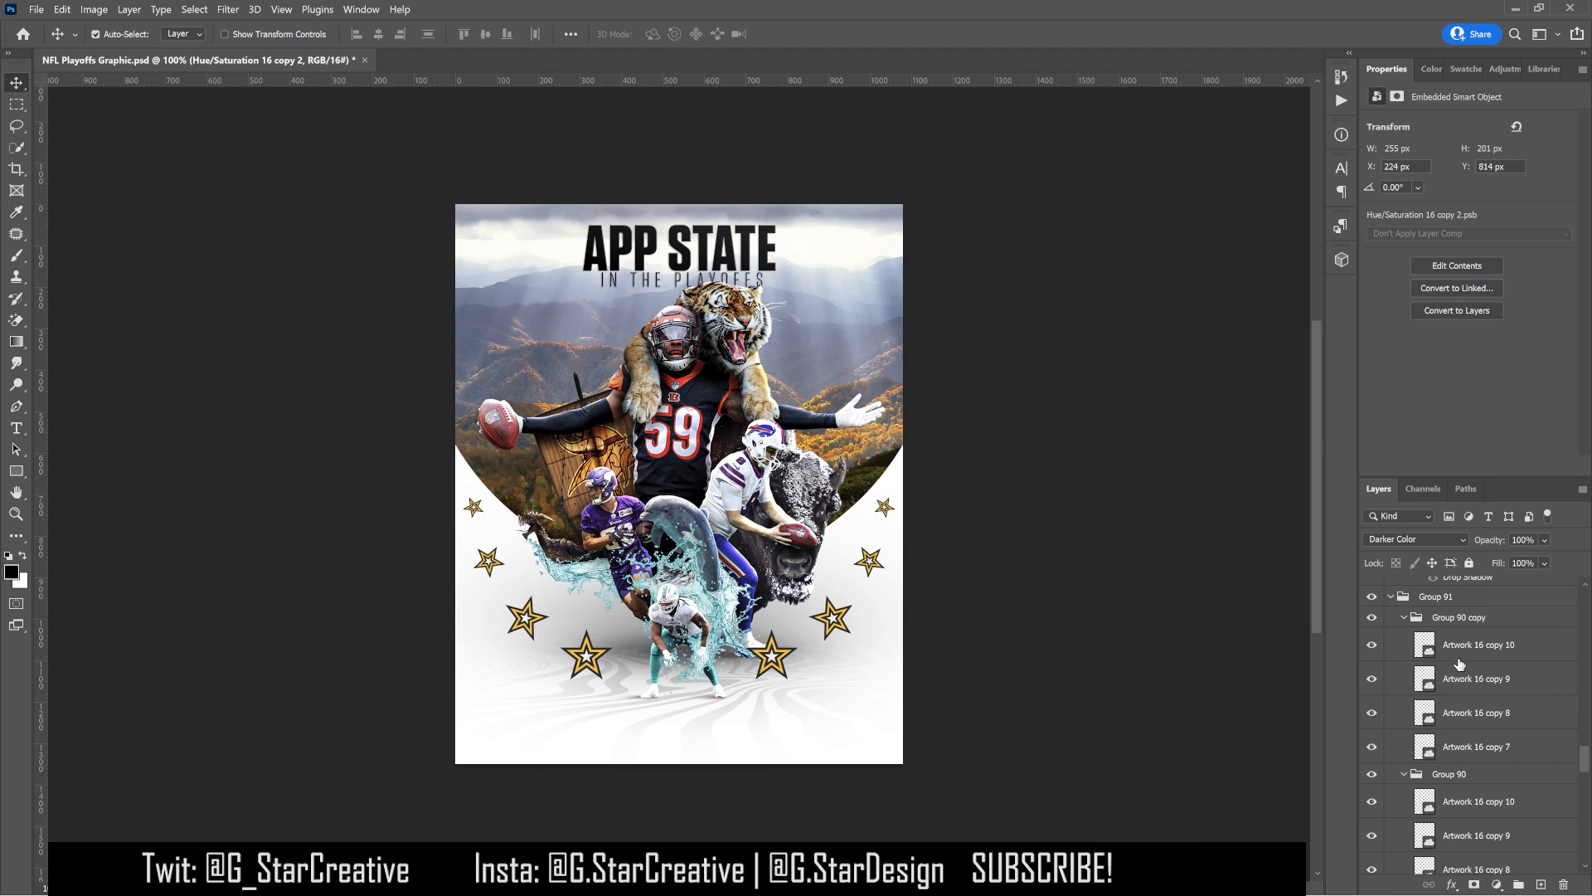
# Show the two player-name text layers in Group 84 with their layer effects turned on
pyautogui.scroll(1, 1456, 732)
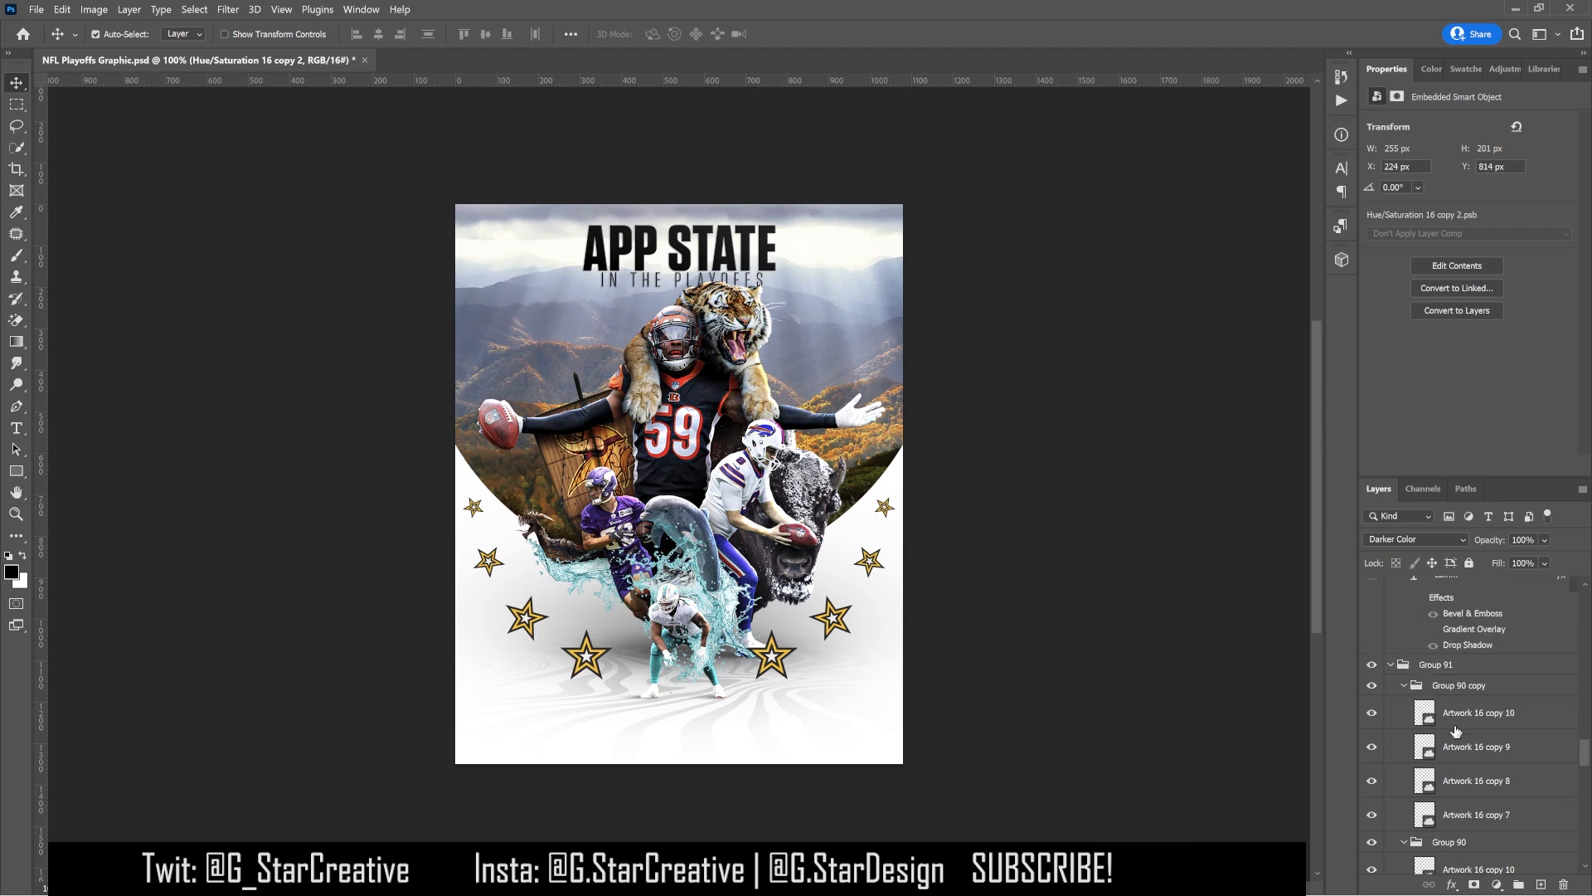
pyautogui.scroll(1, 1456, 731)
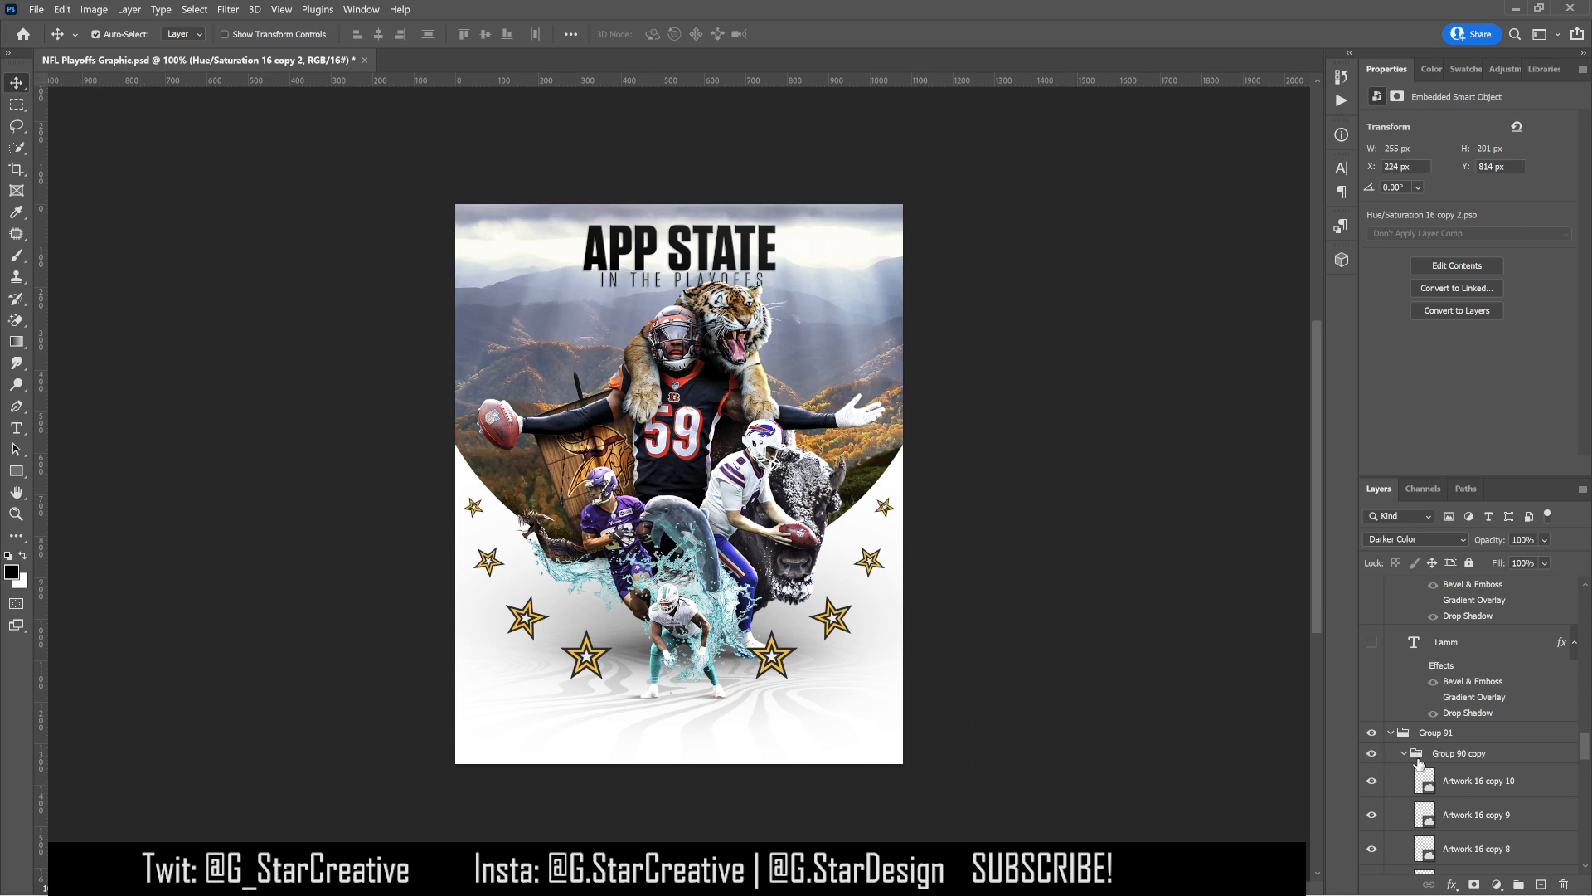
pyautogui.scroll(1, 1417, 756)
pyautogui.click(1373, 710)
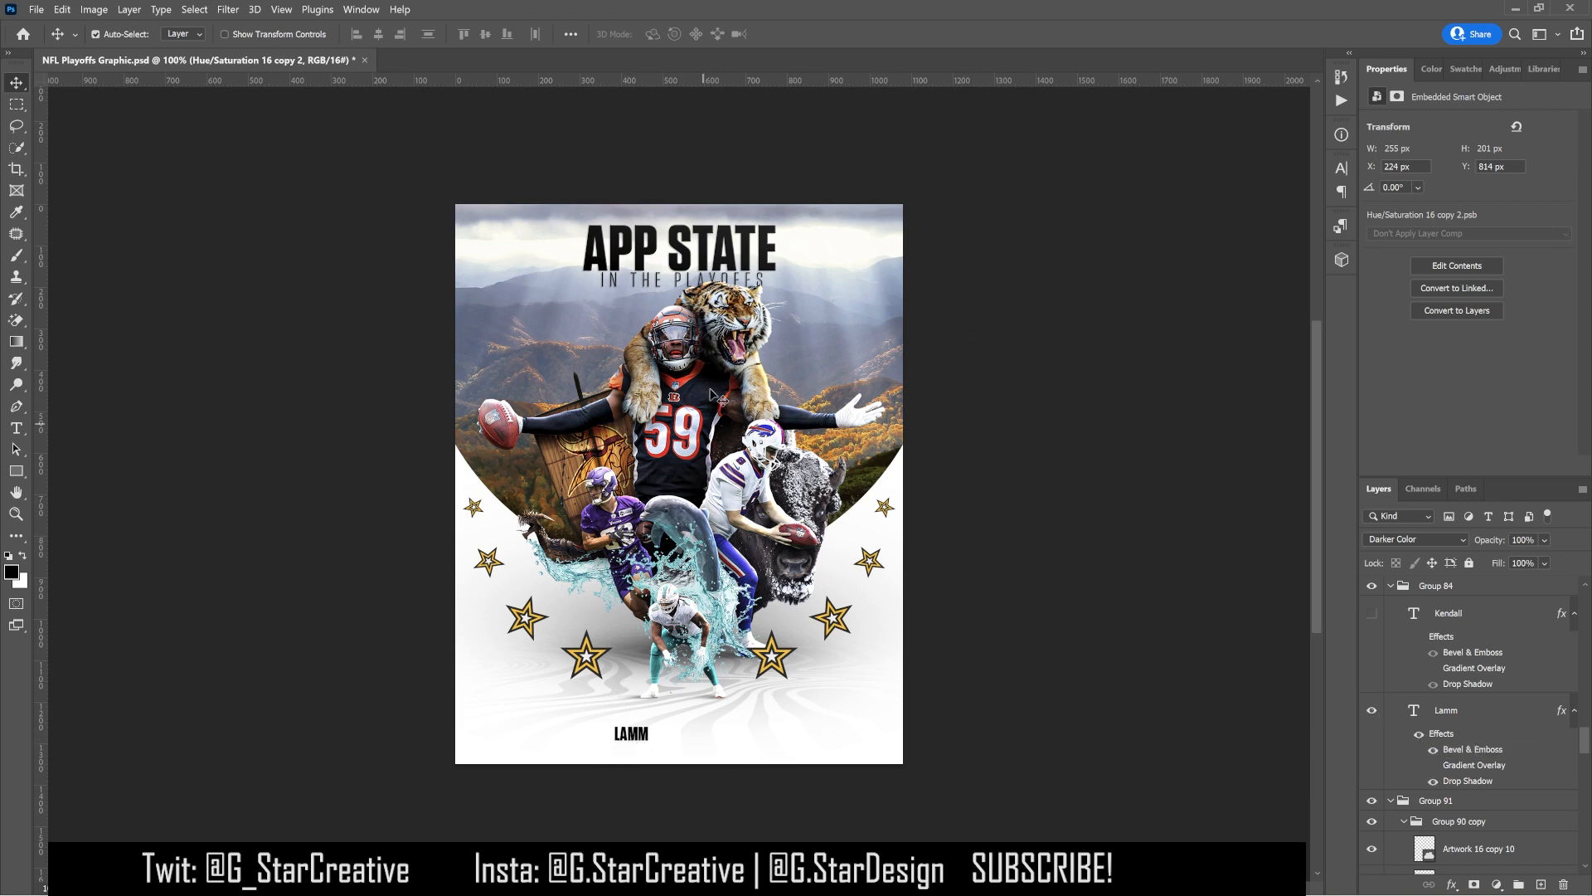
pyautogui.scroll(1, 1390, 699)
pyautogui.click(1372, 681)
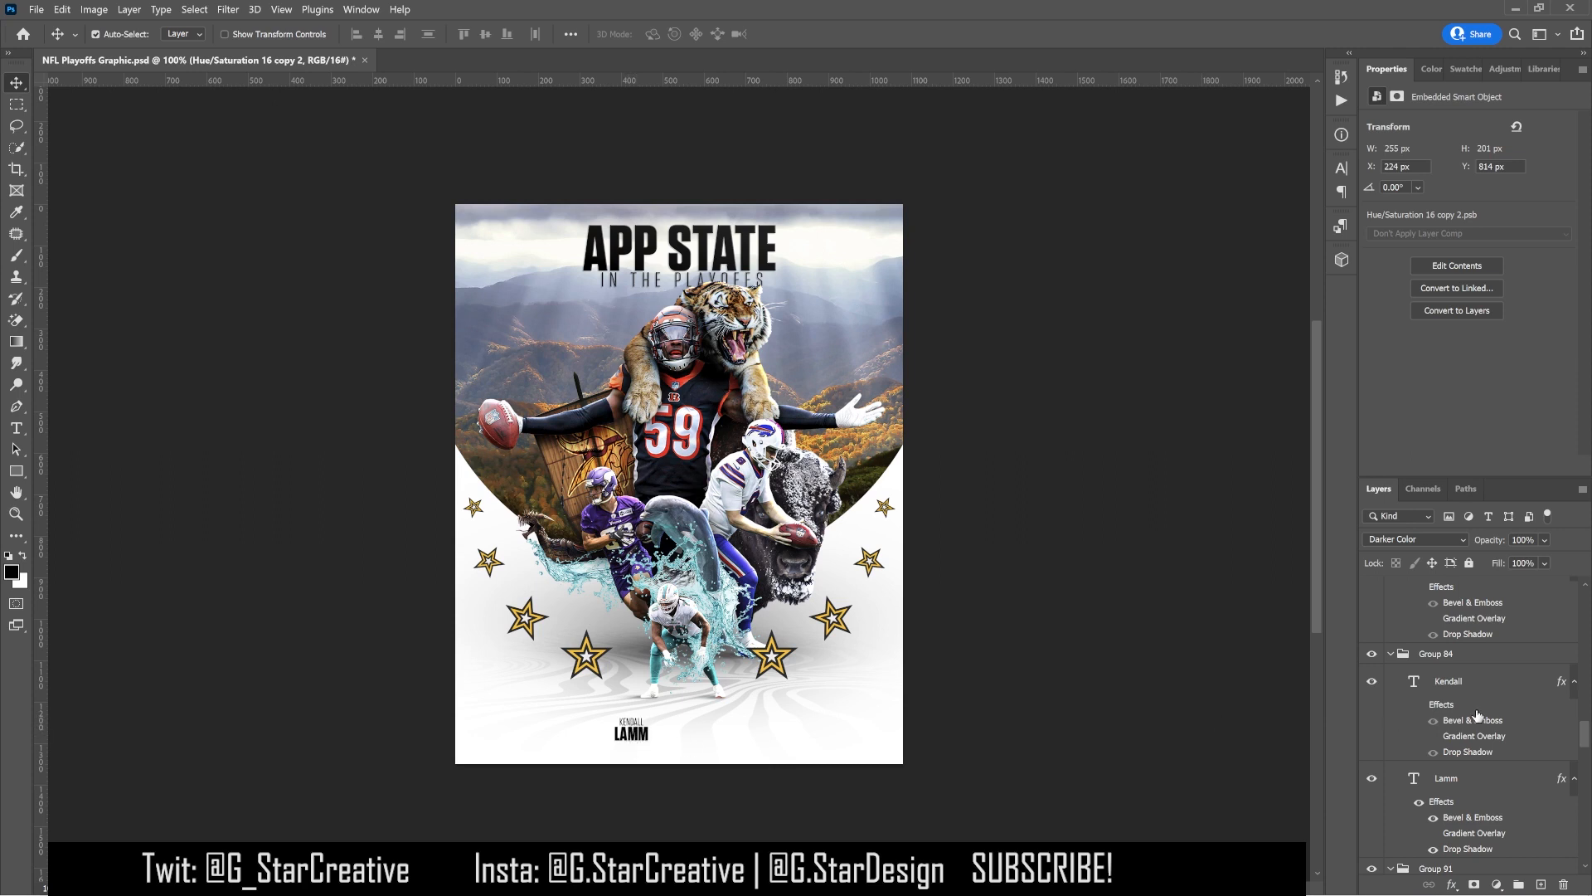
pyautogui.click(1419, 704)
# Show the two player-name text layers in Group 84 copy and turn on their layer effects
pyautogui.scroll(3, 1419, 704)
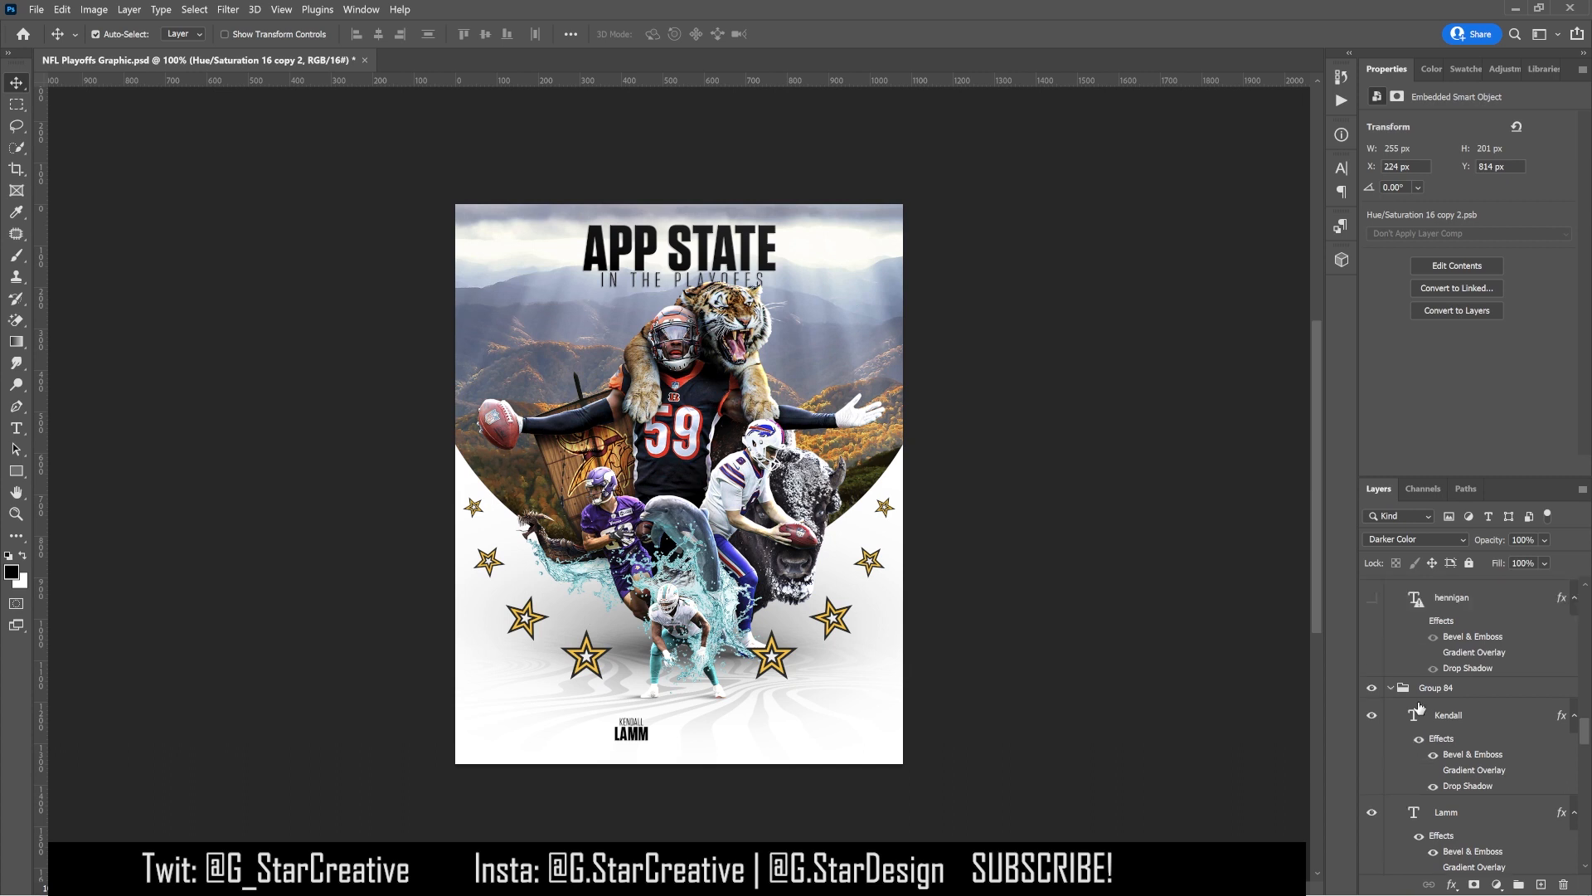
pyautogui.click(1372, 672)
pyautogui.scroll(2, 1423, 682)
pyautogui.click(1373, 642)
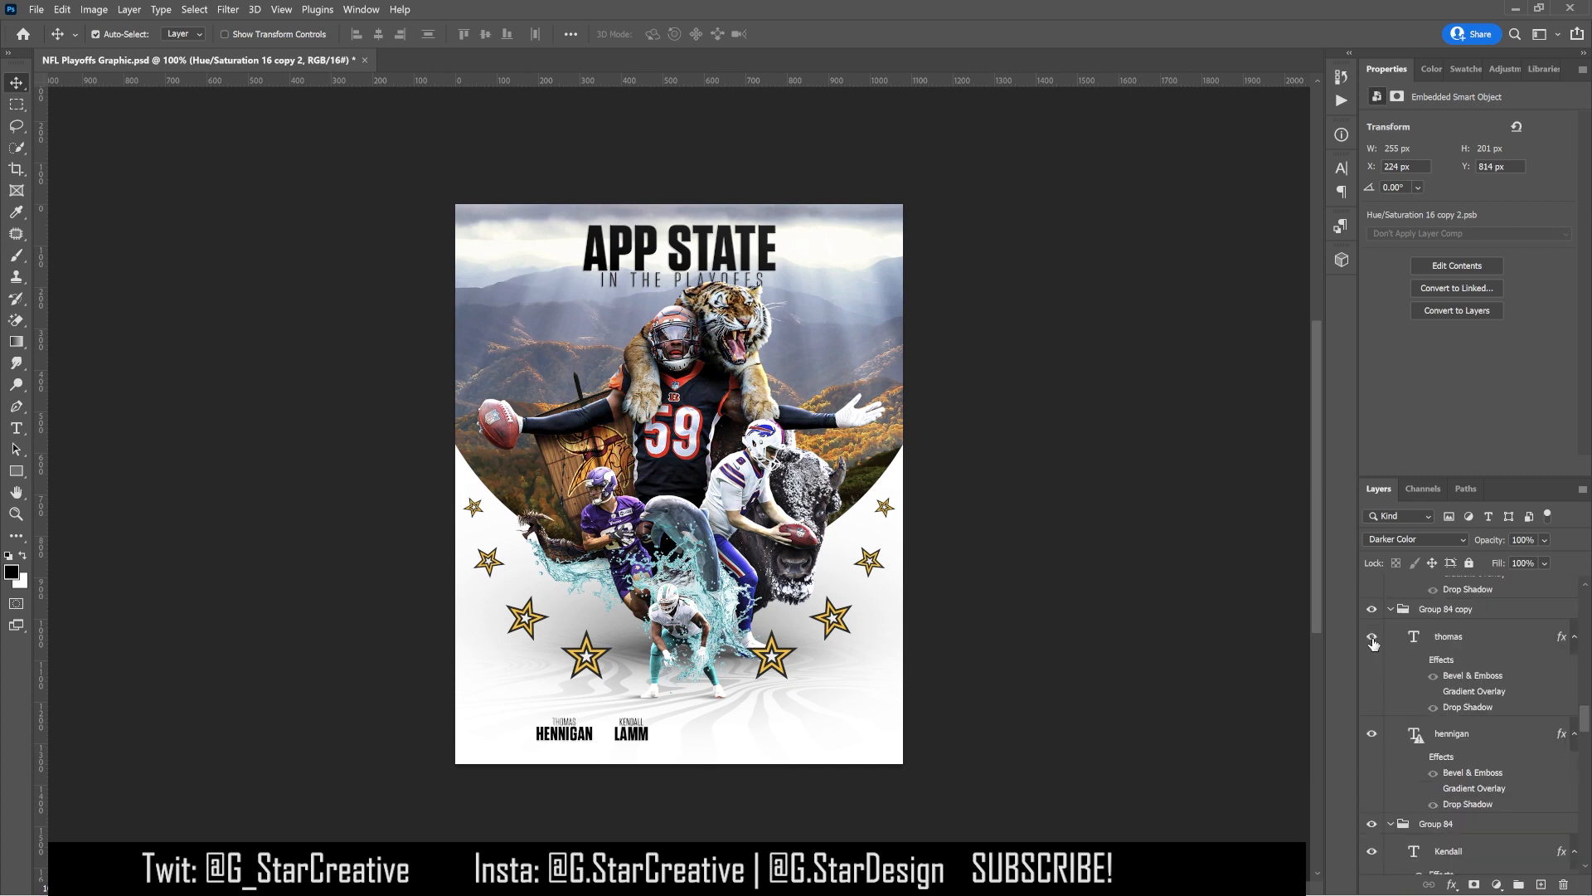
pyautogui.click(1419, 756)
pyautogui.click(1420, 659)
# Show the player-name text layers in Group 83 and Group 83 copy 2 with their layer effects turned on
pyautogui.scroll(3, 1419, 664)
pyautogui.click(1373, 654)
pyautogui.click(1419, 678)
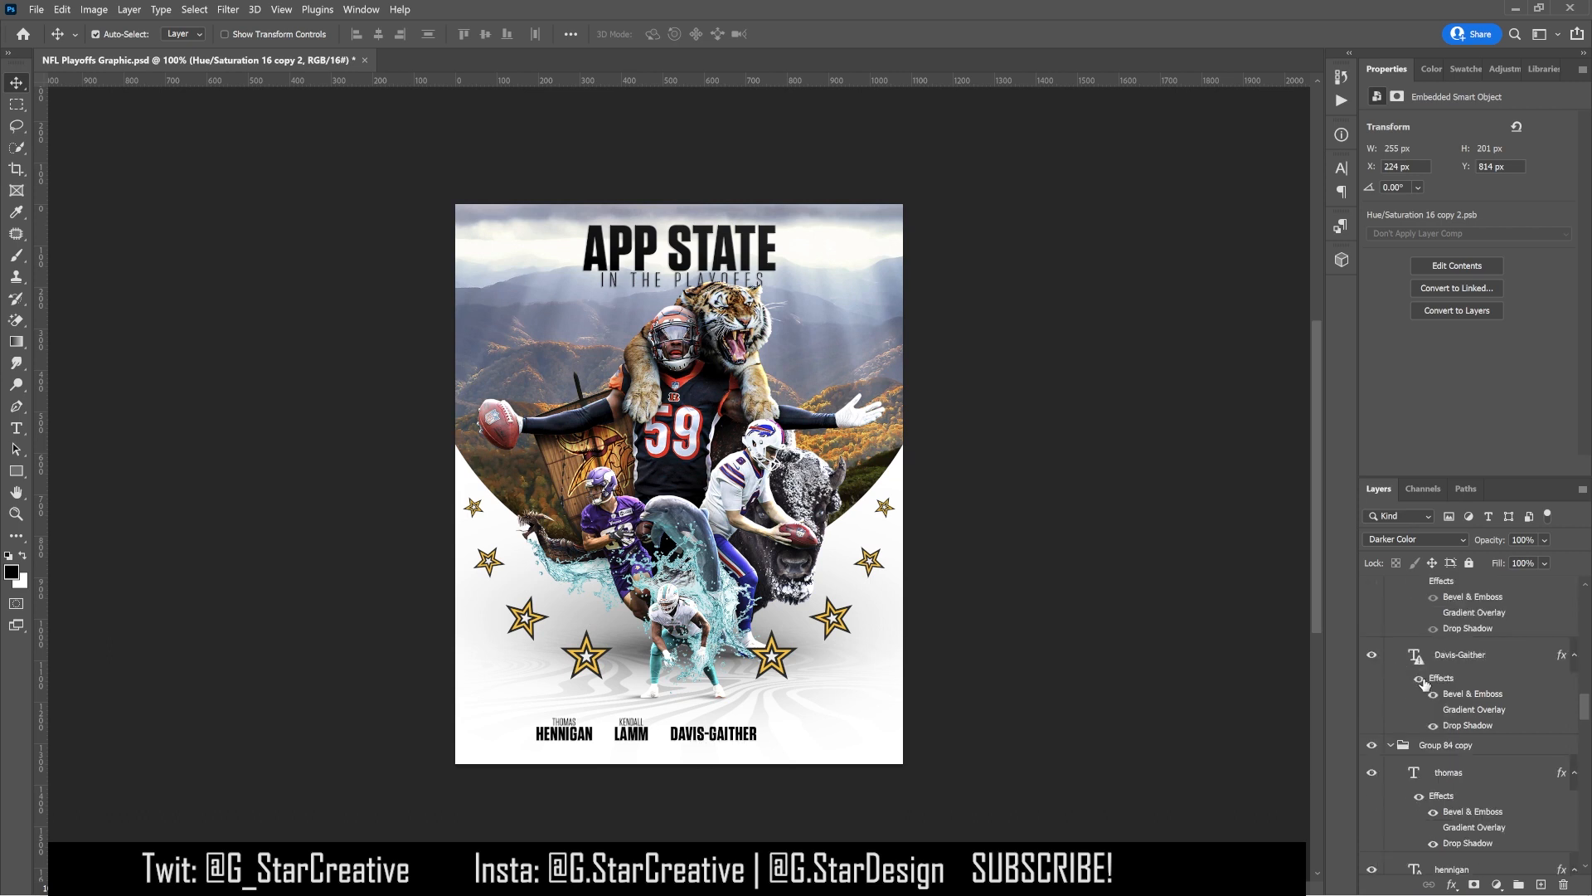
pyautogui.scroll(3, 1424, 684)
pyautogui.click(1373, 661)
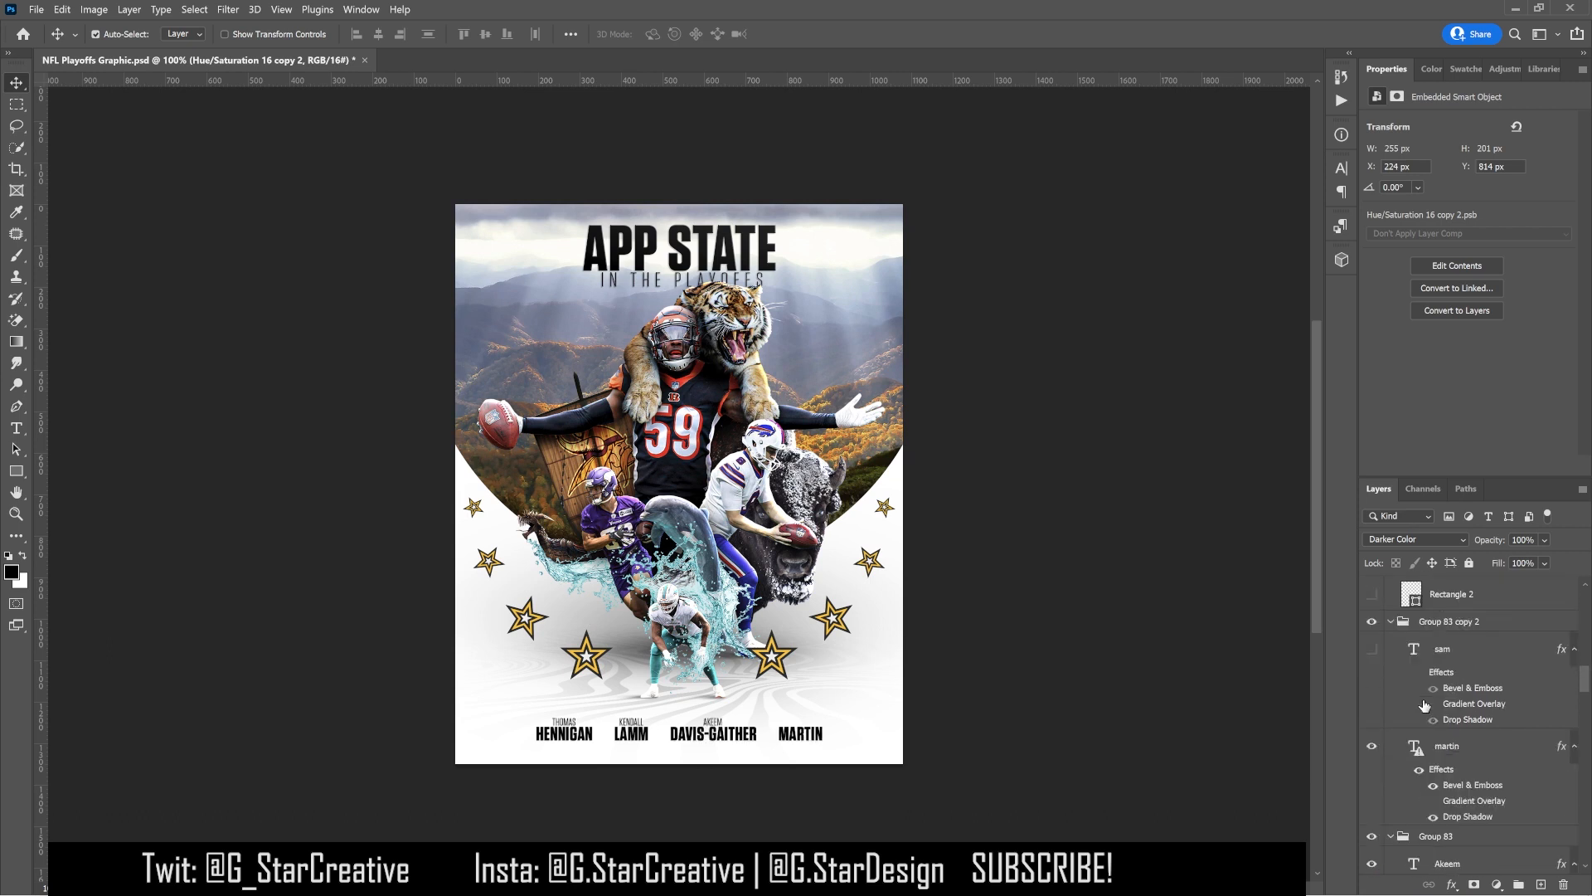
pyautogui.click(1372, 648)
pyautogui.click(1419, 671)
# Show the Rectangle 2 team-color bars in Group 86 and Group 87 beneath the first two player names
pyautogui.scroll(2, 1421, 677)
pyautogui.click(1373, 730)
pyautogui.click(1373, 696)
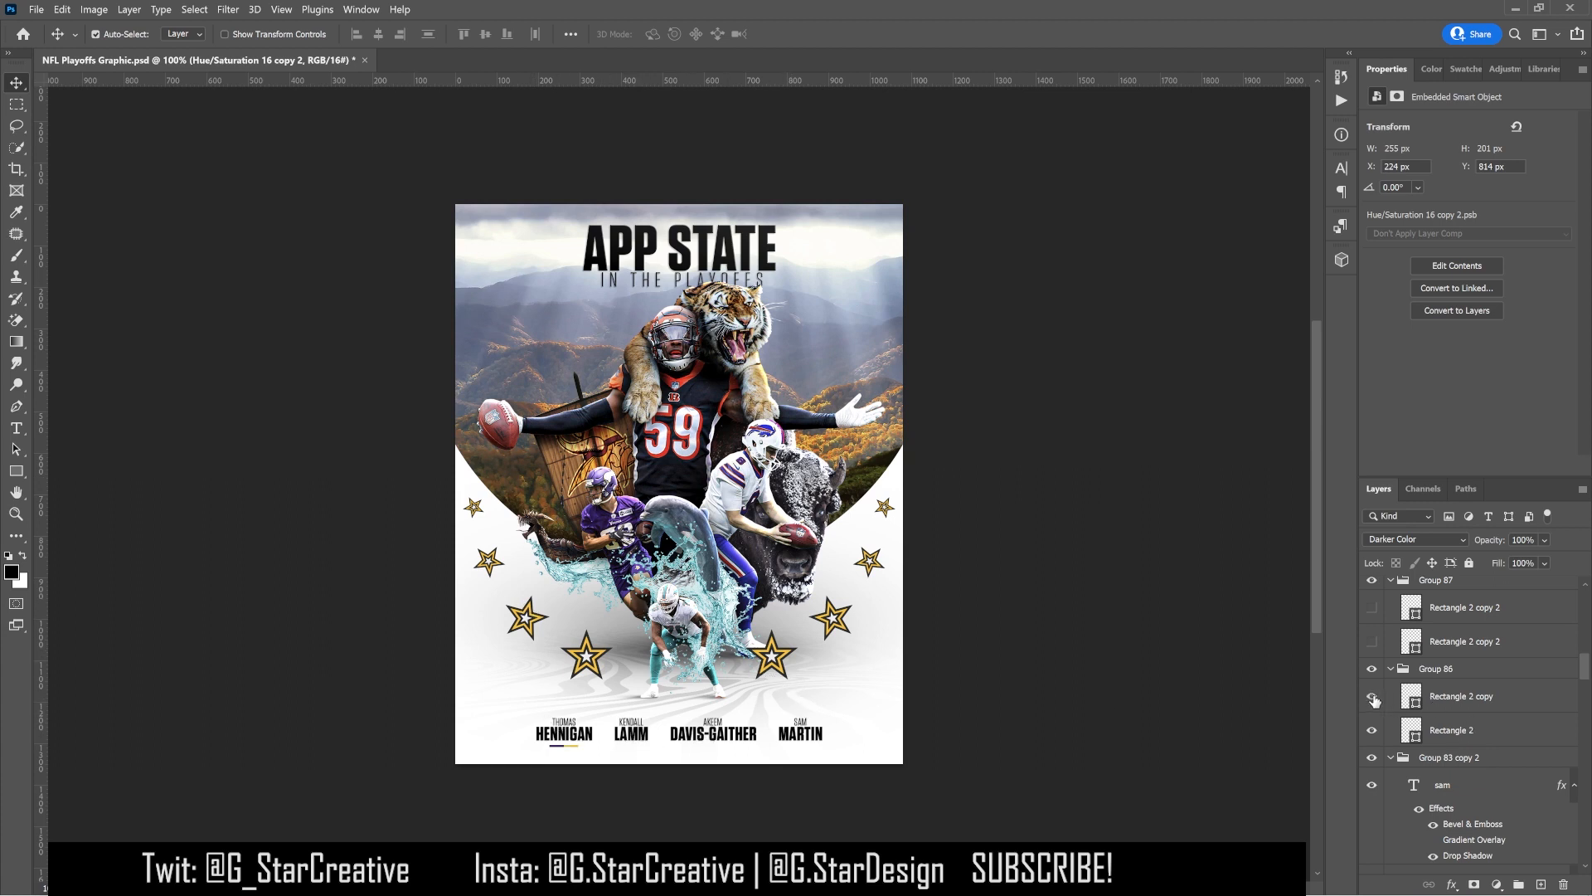
pyautogui.scroll(2, 1453, 711)
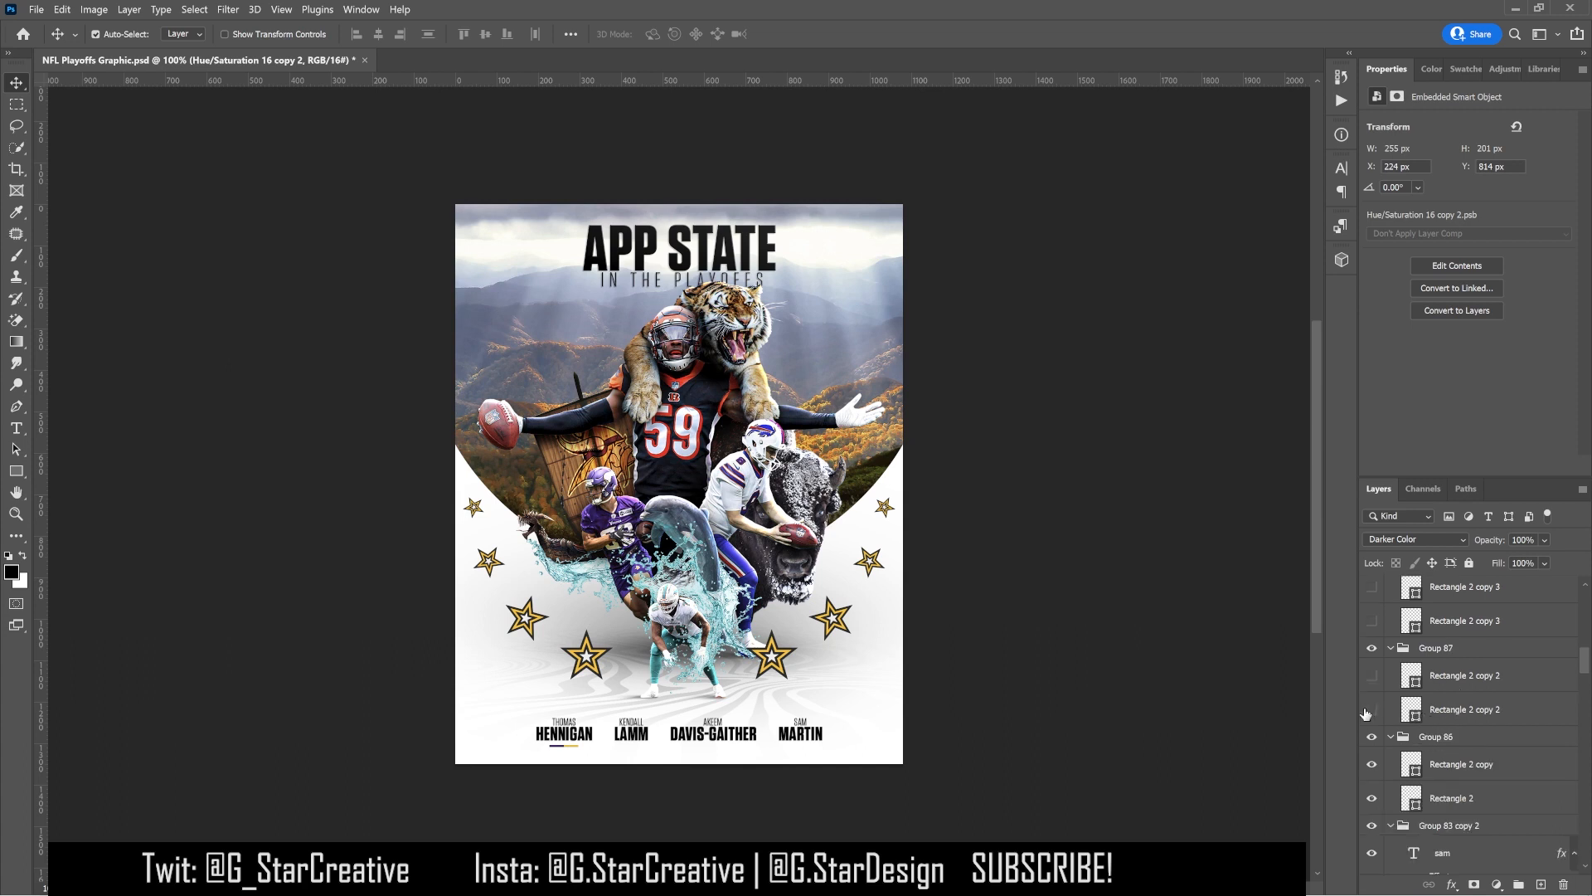
pyautogui.click(1372, 675)
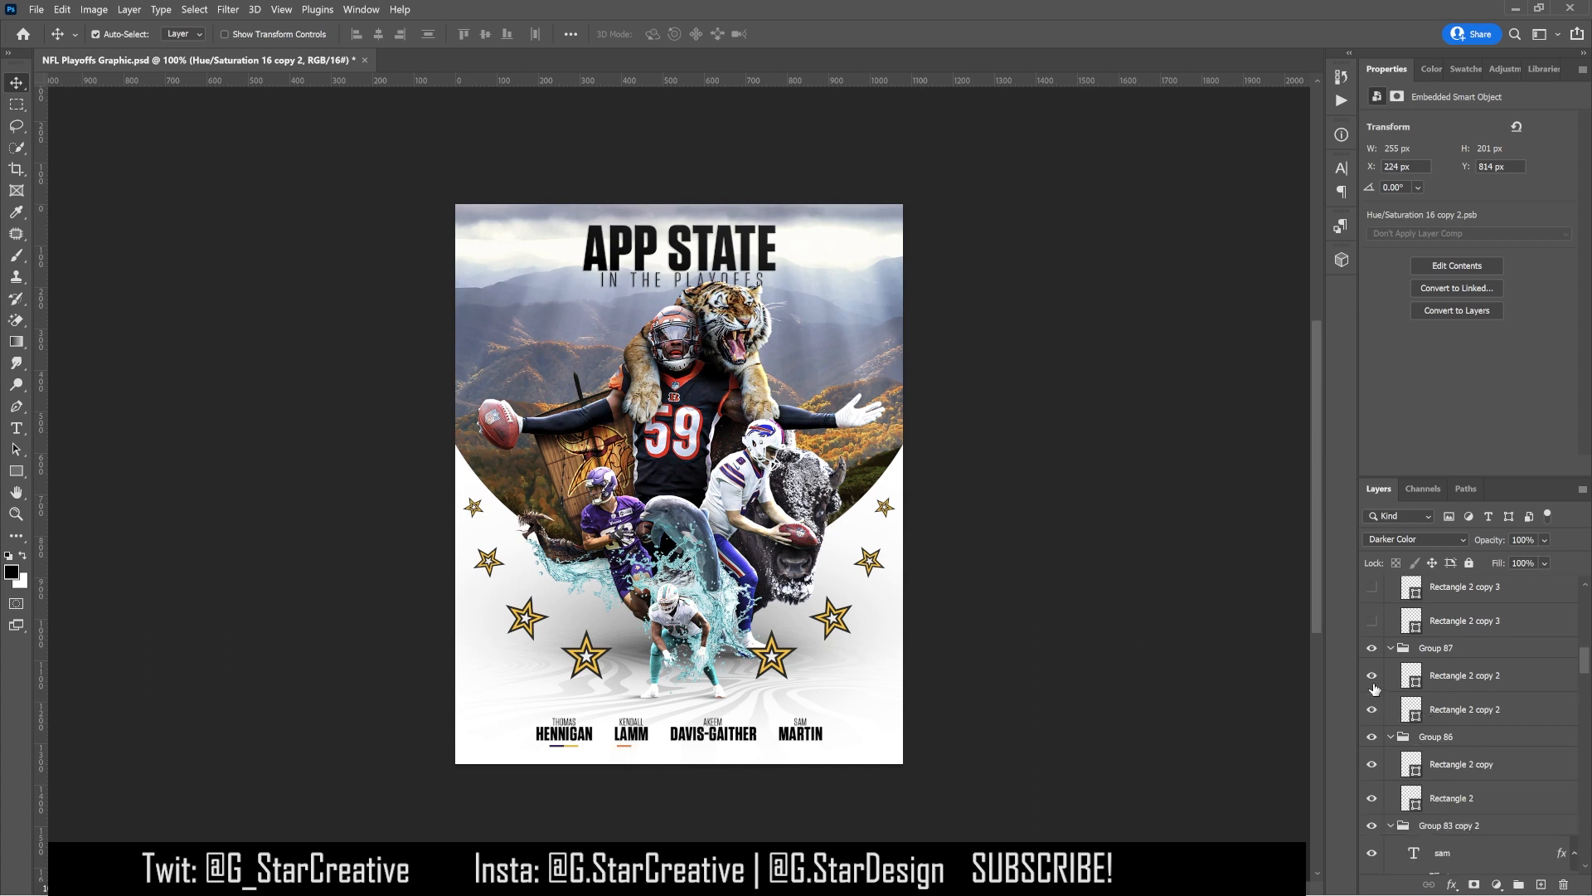
pyautogui.click(1449, 680)
# Show the Rectangle 2 copy 3 and Rectangle 2 copy 4 color bars in Groups 88 and 89 beneath the last two names
pyautogui.scroll(2, 1449, 682)
pyautogui.moveTo(1373, 688); pyautogui.dragTo(1372, 654)
pyautogui.click(1451, 660)
pyautogui.scroll(2, 1451, 661)
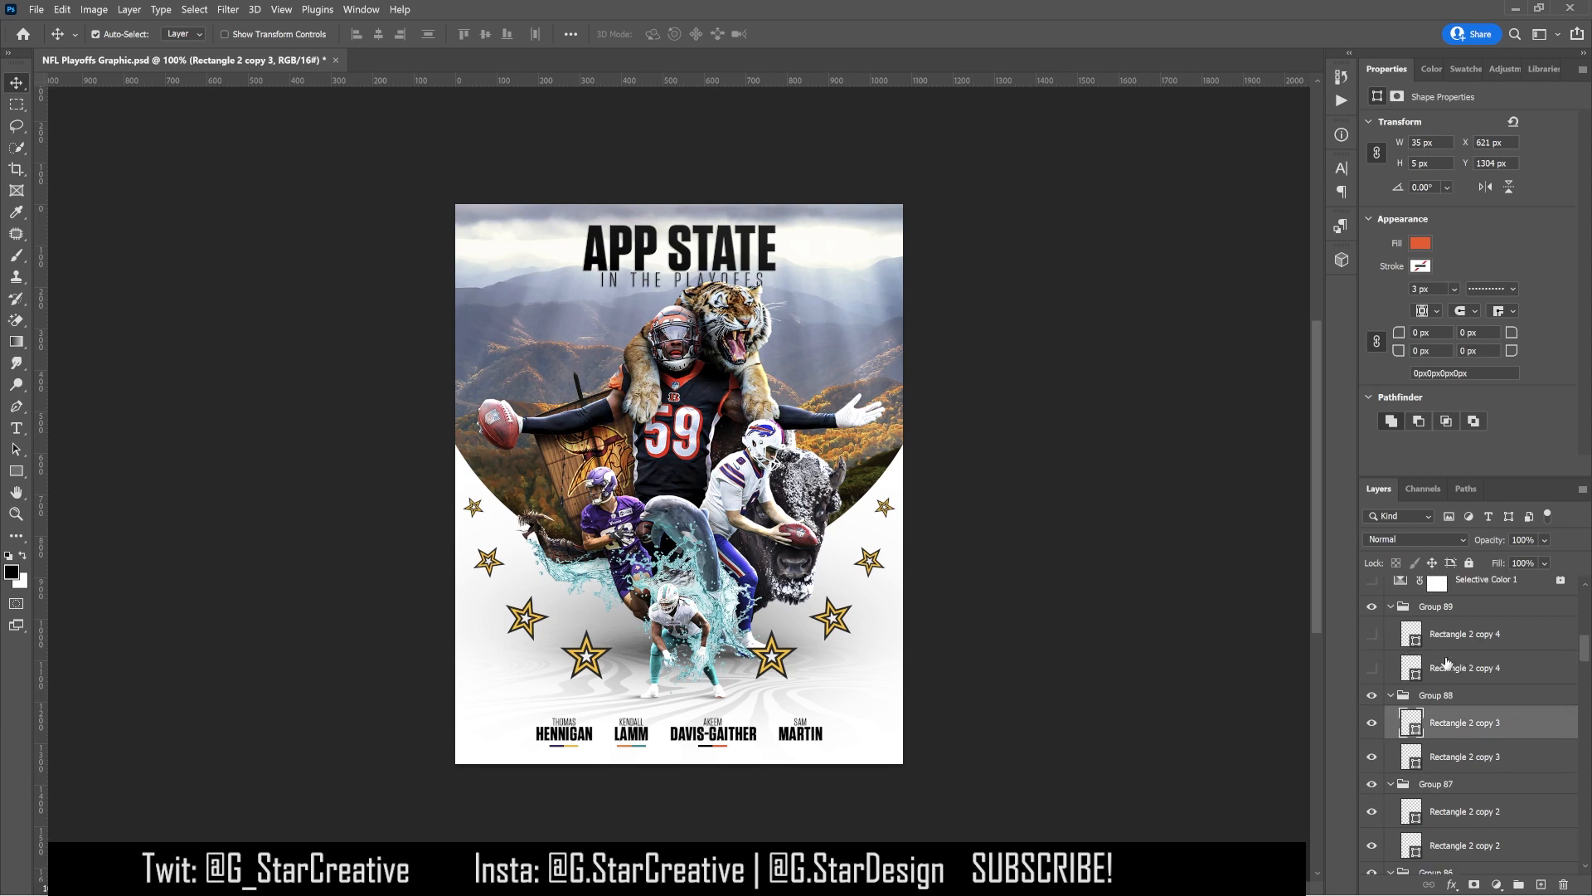
pyautogui.moveTo(1373, 668); pyautogui.dragTo(1372, 633)
pyautogui.click(1460, 634)
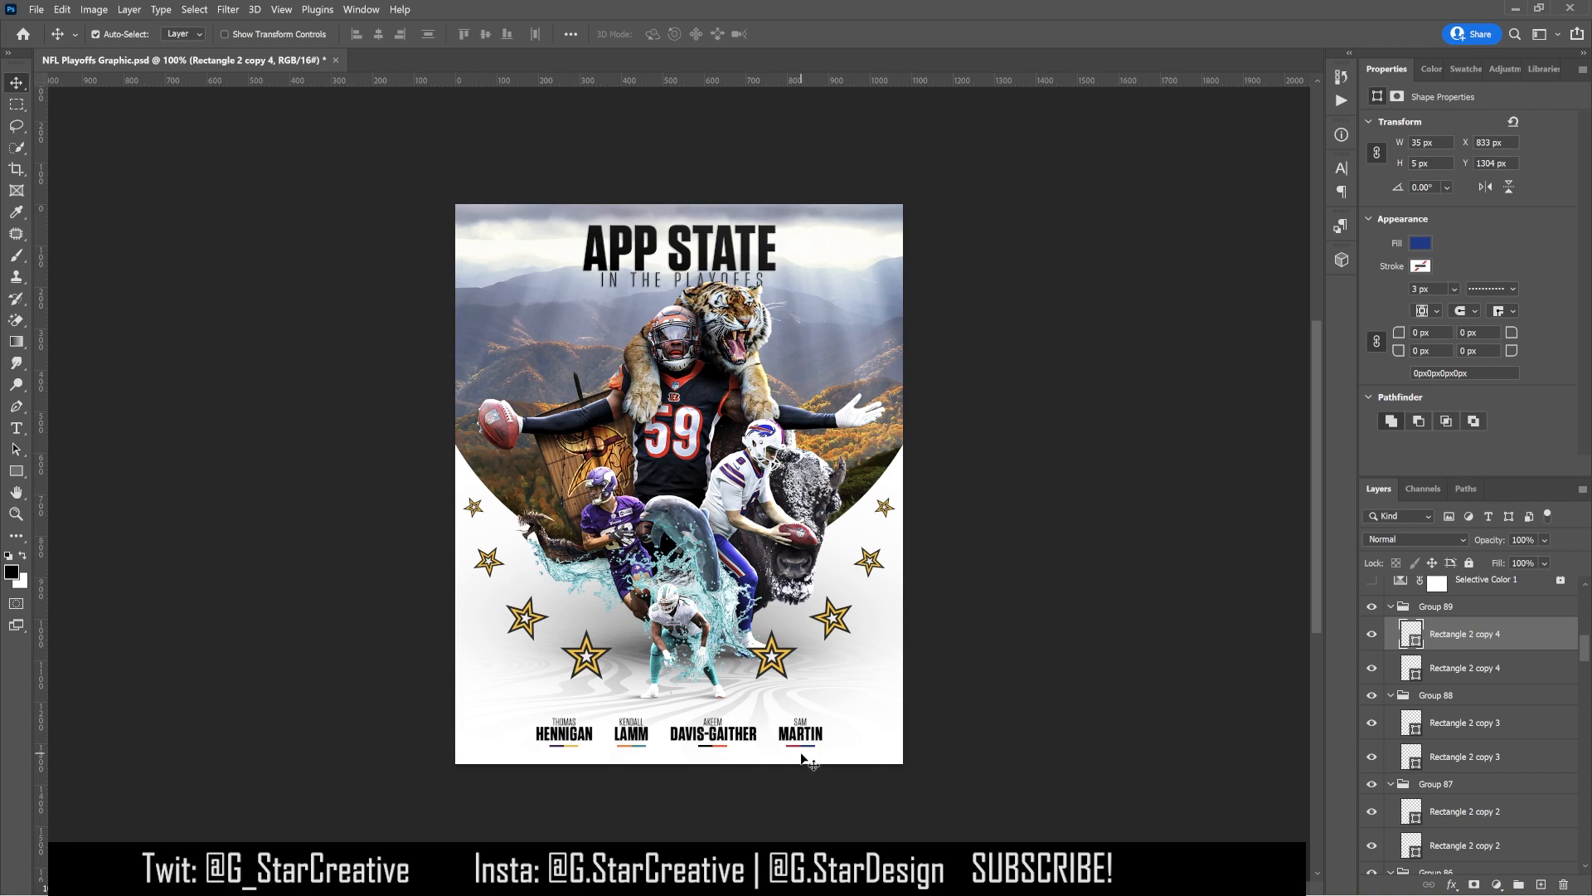
# Show the Selective Color 1 adjustment and examine its list of color ranges, keeping Reds selected
pyautogui.scroll(3, 1416, 730)
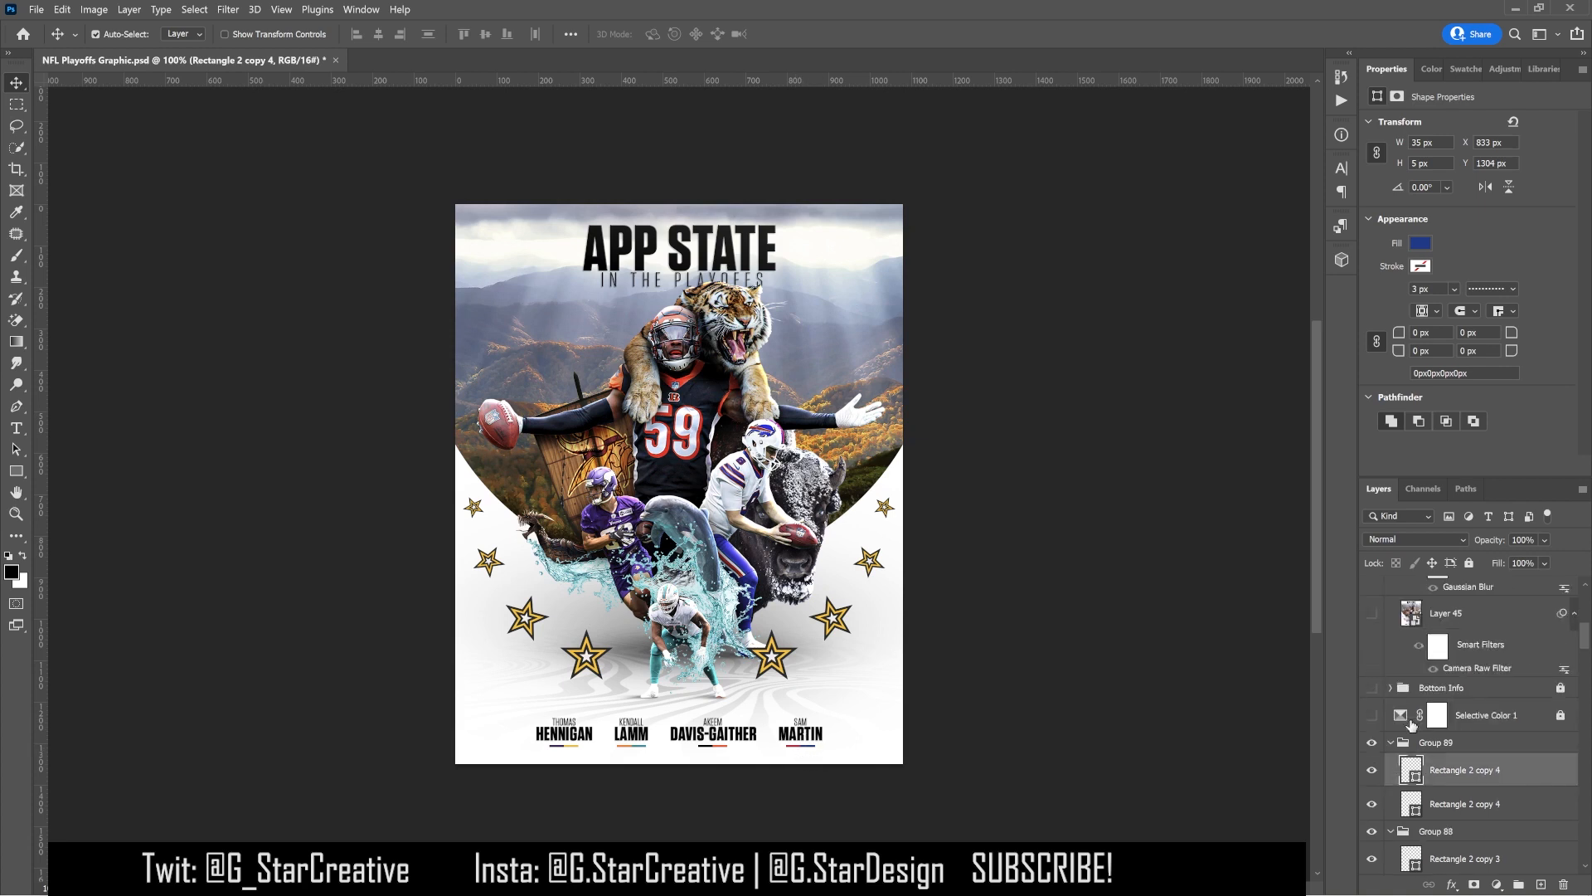
pyautogui.click(1372, 715)
pyautogui.click(1480, 718)
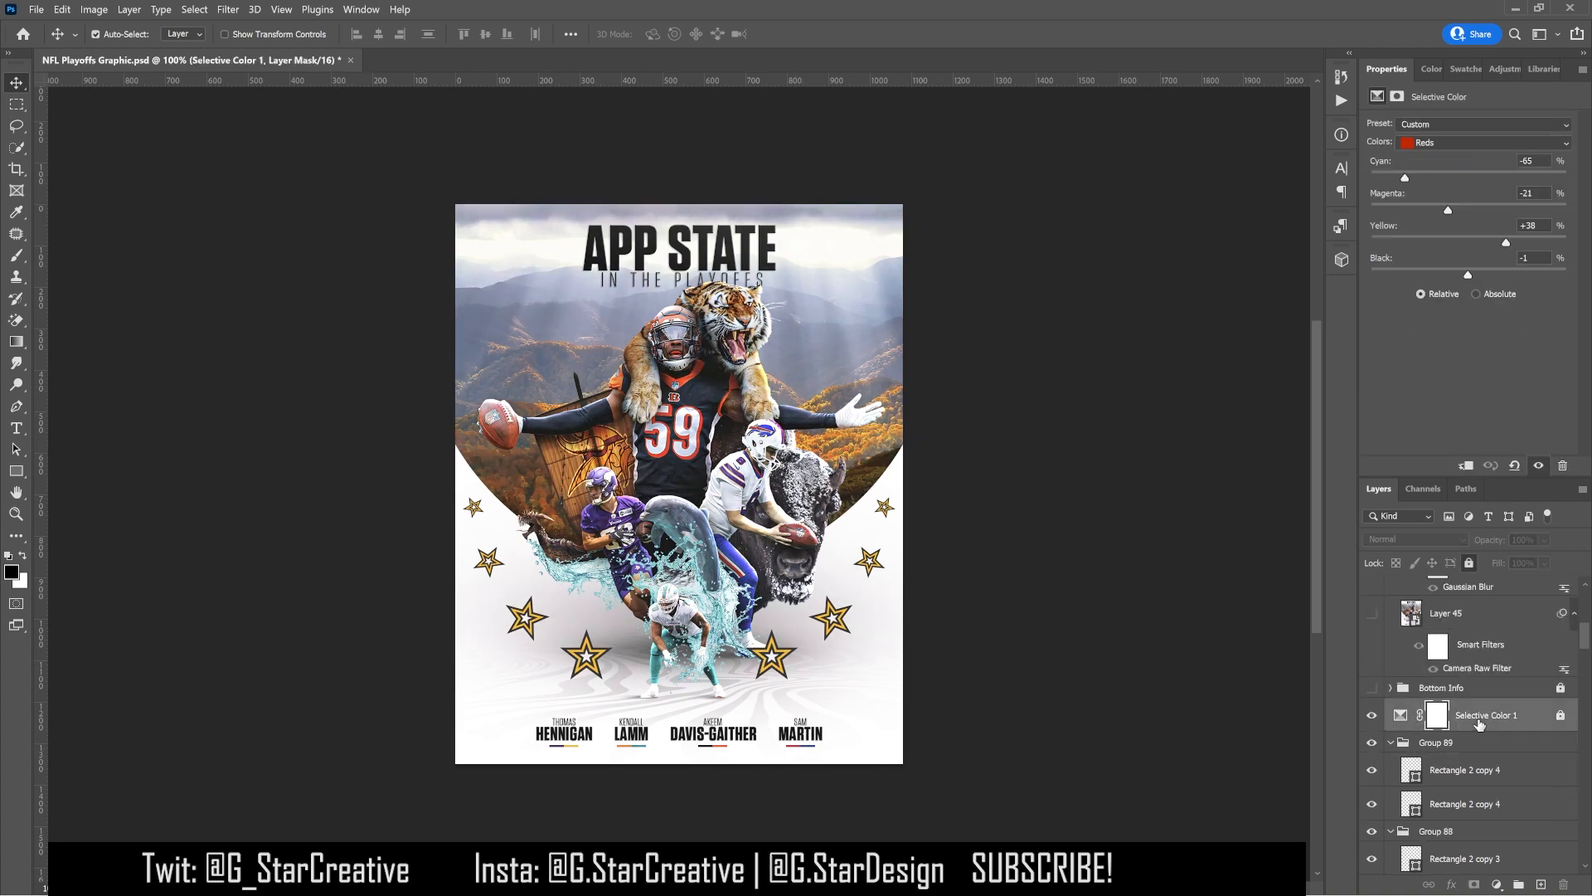
pyautogui.click(1496, 141)
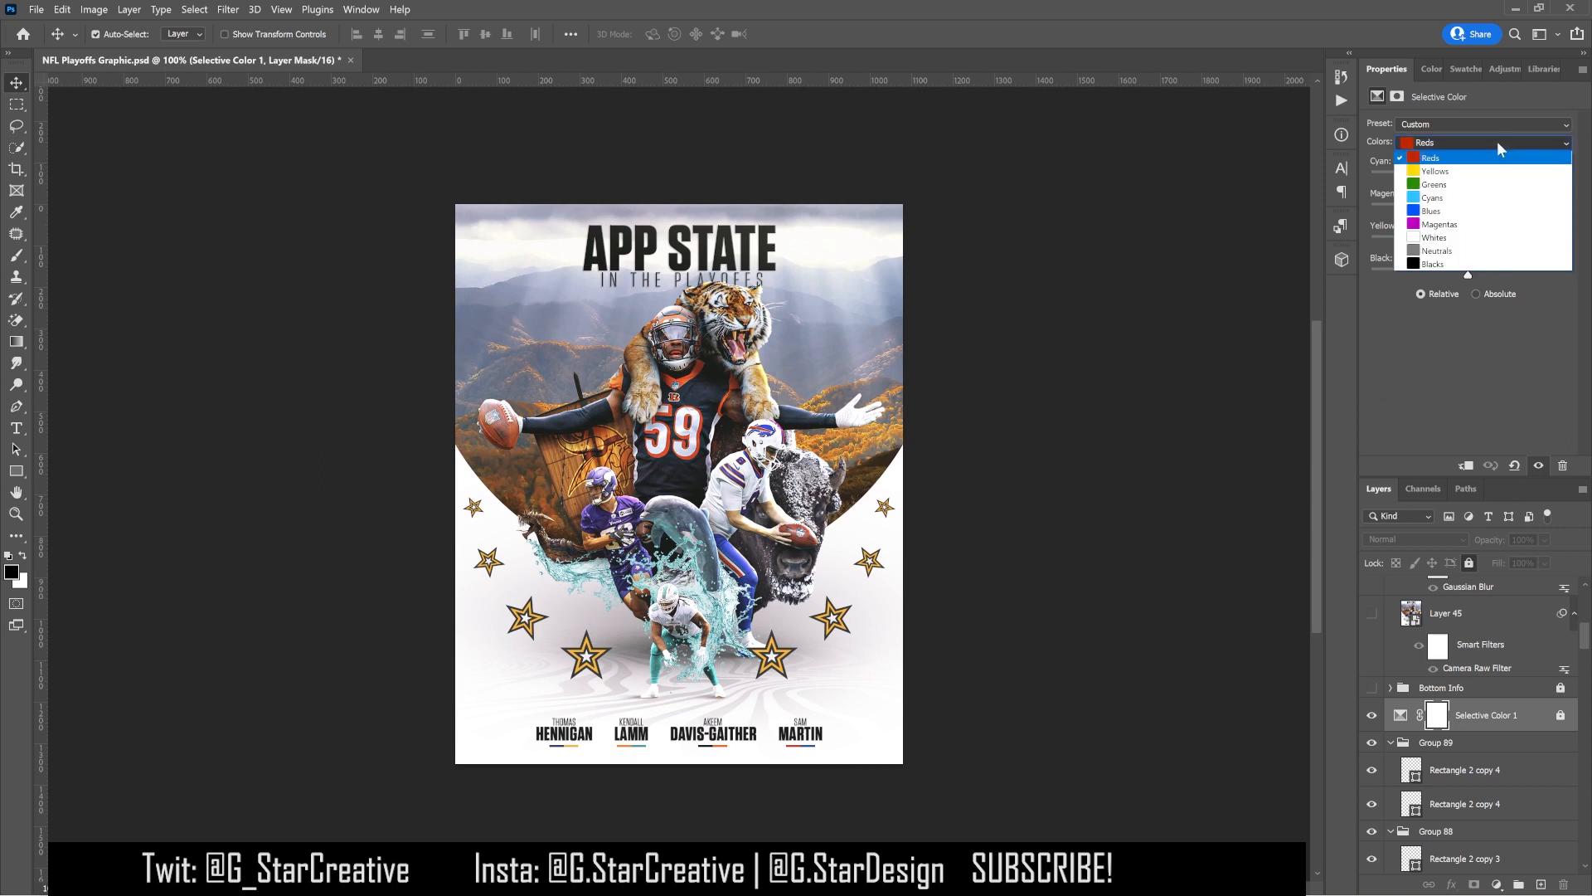
pyautogui.click(1450, 144)
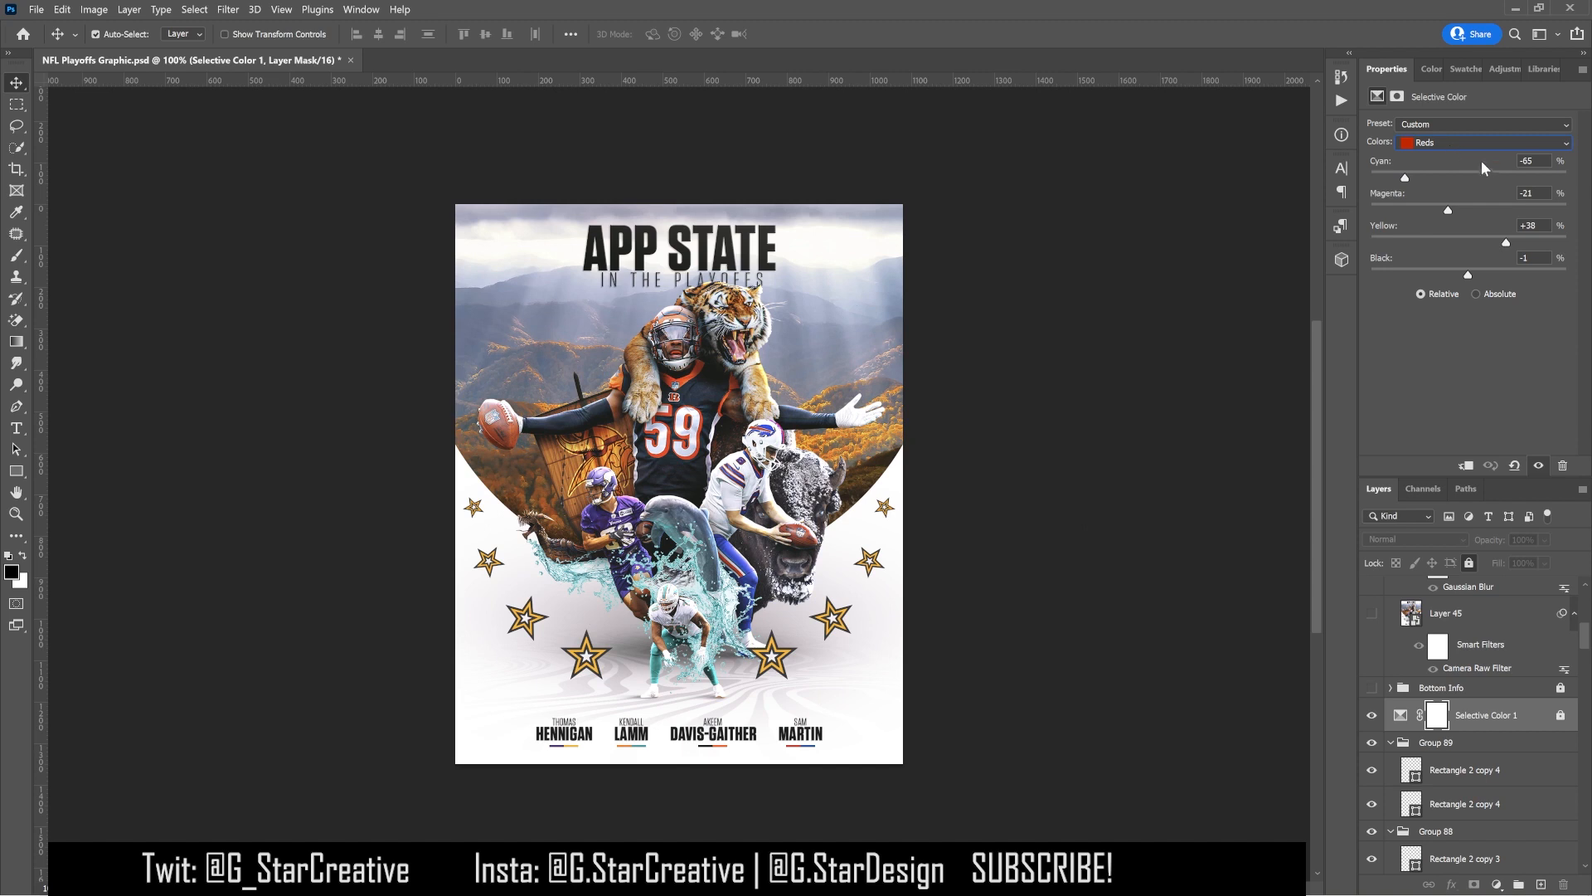
# Examine the Selective Color 1 settings for Yellows, Greens, Cyans and Blues, then return to the Reds range
pyautogui.click(1480, 142)
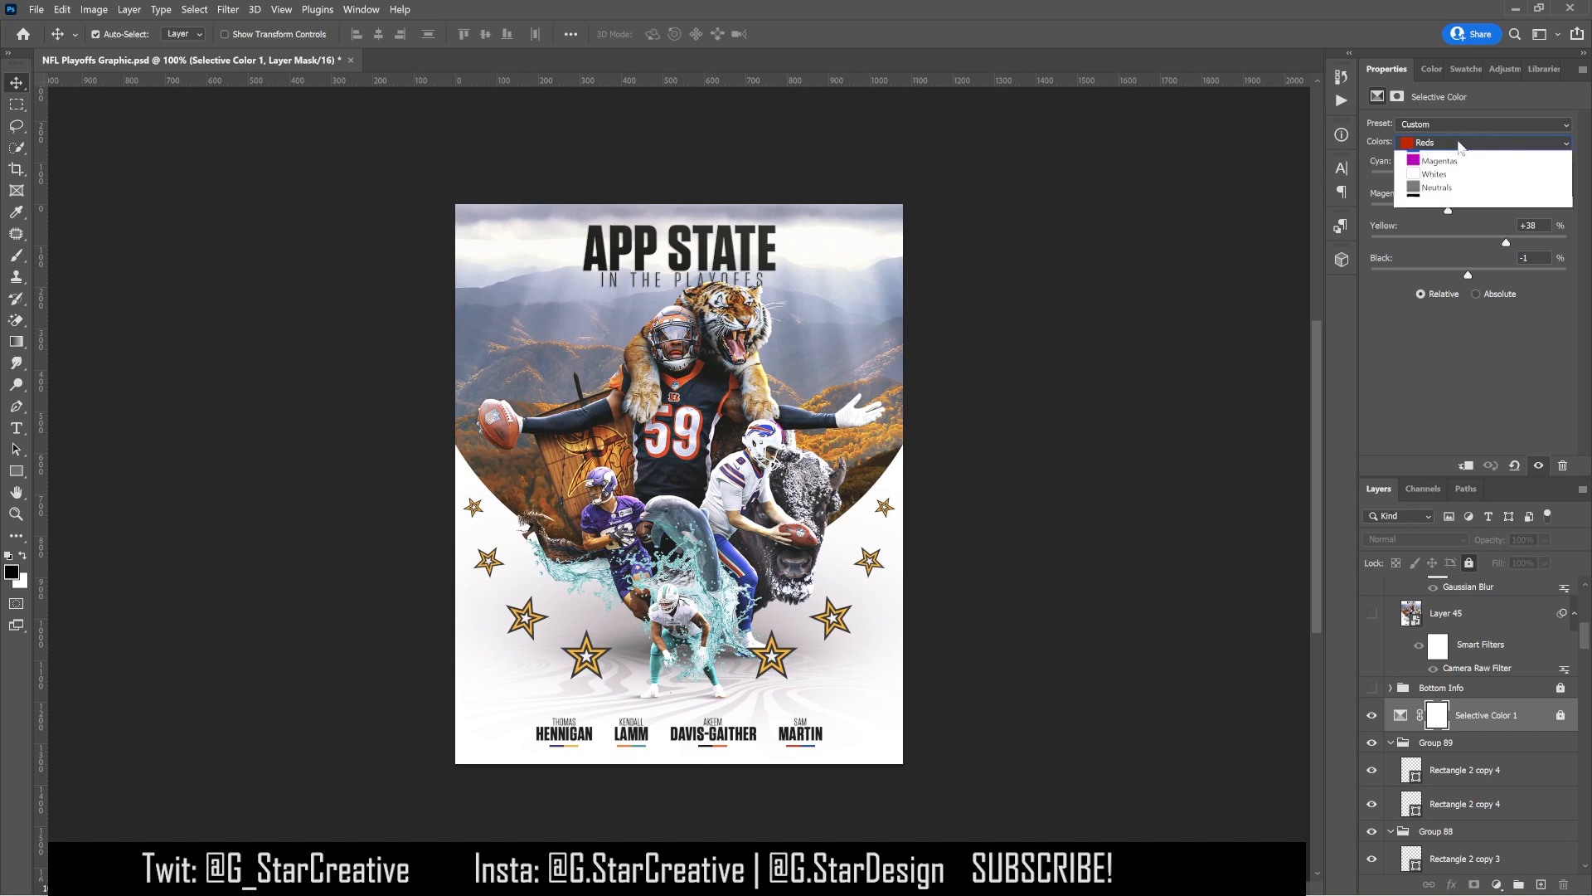
pyautogui.click(1456, 171)
pyautogui.click(1456, 146)
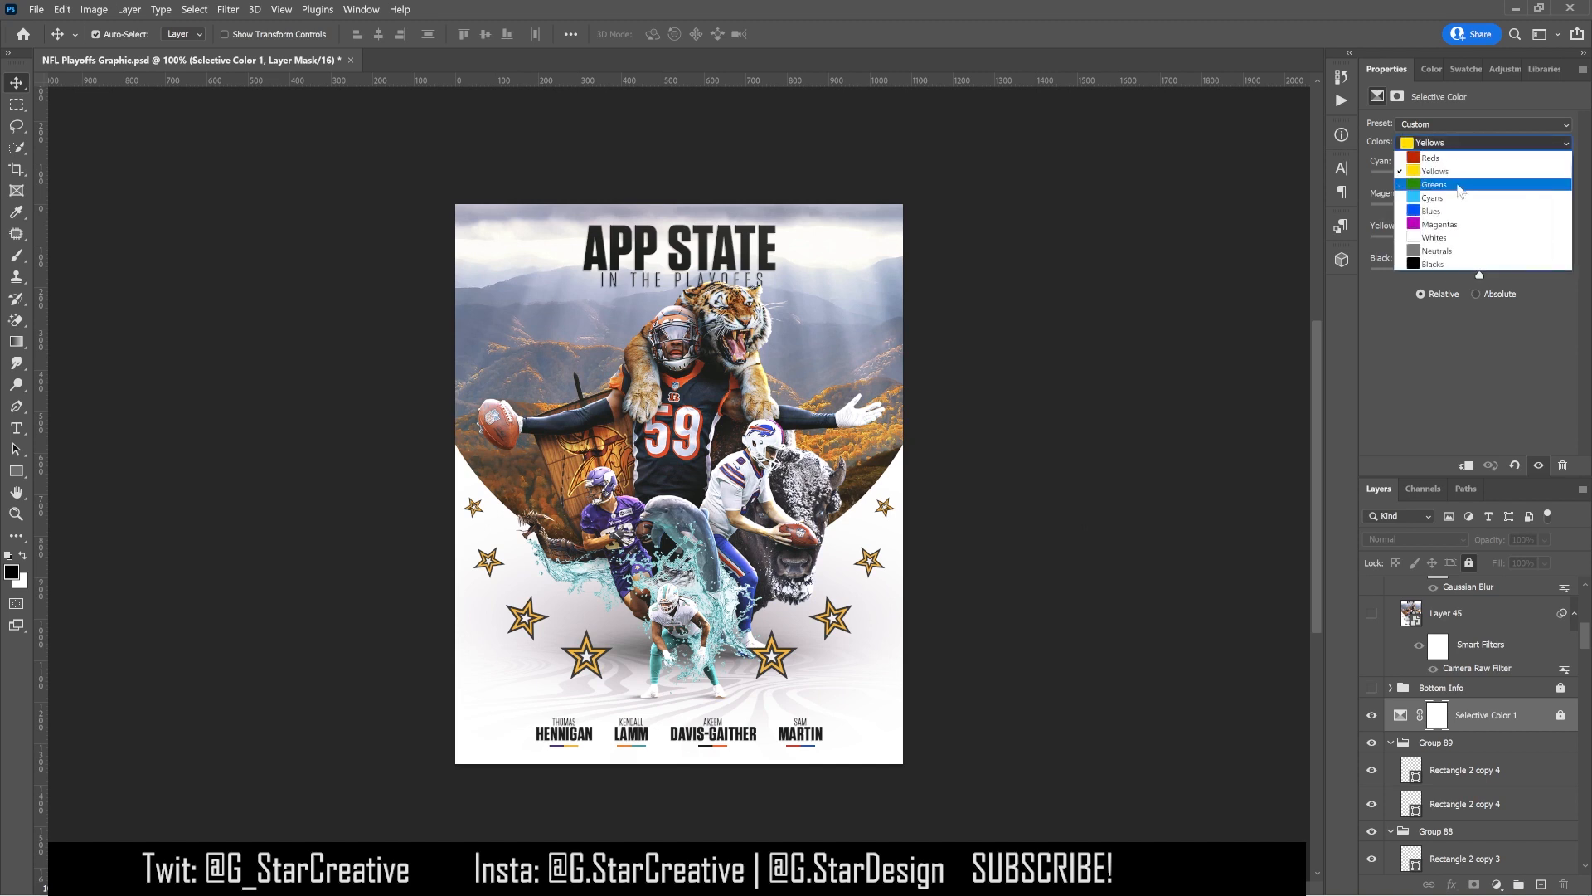
pyautogui.click(1453, 186)
pyautogui.click(1450, 143)
pyautogui.click(1439, 198)
pyautogui.click(1444, 143)
pyautogui.click(1439, 207)
pyautogui.click(1438, 146)
pyautogui.click(1439, 161)
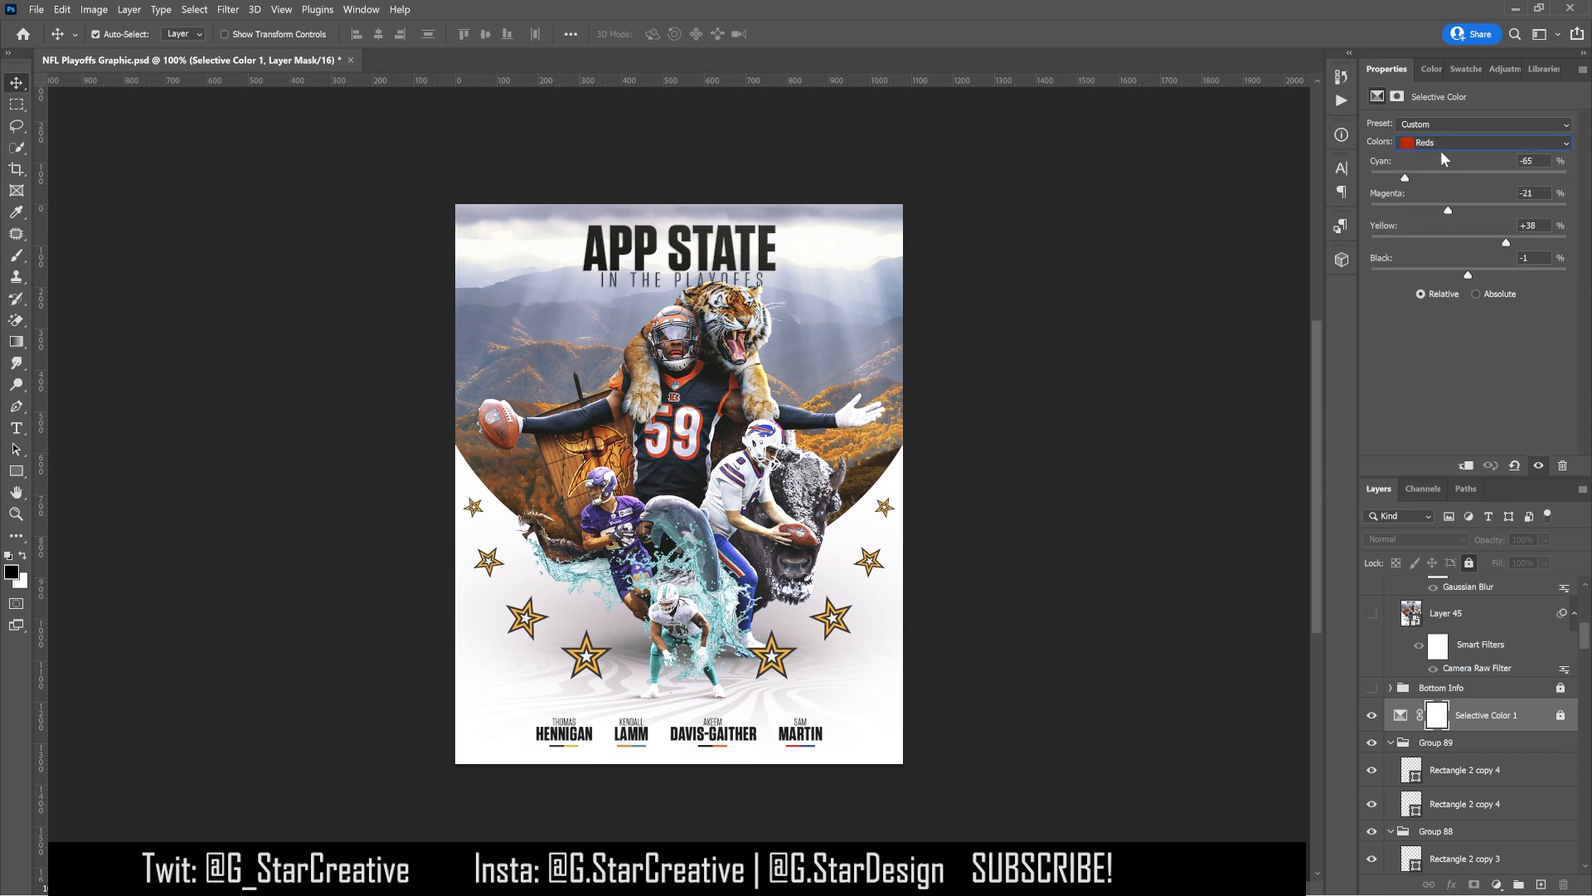
# Show the Bottom Info group and Layer 45 with its Camera Raw Filter, comparing the graphic with and without Layer 45
pyautogui.click(1373, 688)
pyautogui.click(1423, 695)
pyautogui.scroll(2, 1422, 695)
pyautogui.click(1372, 681)
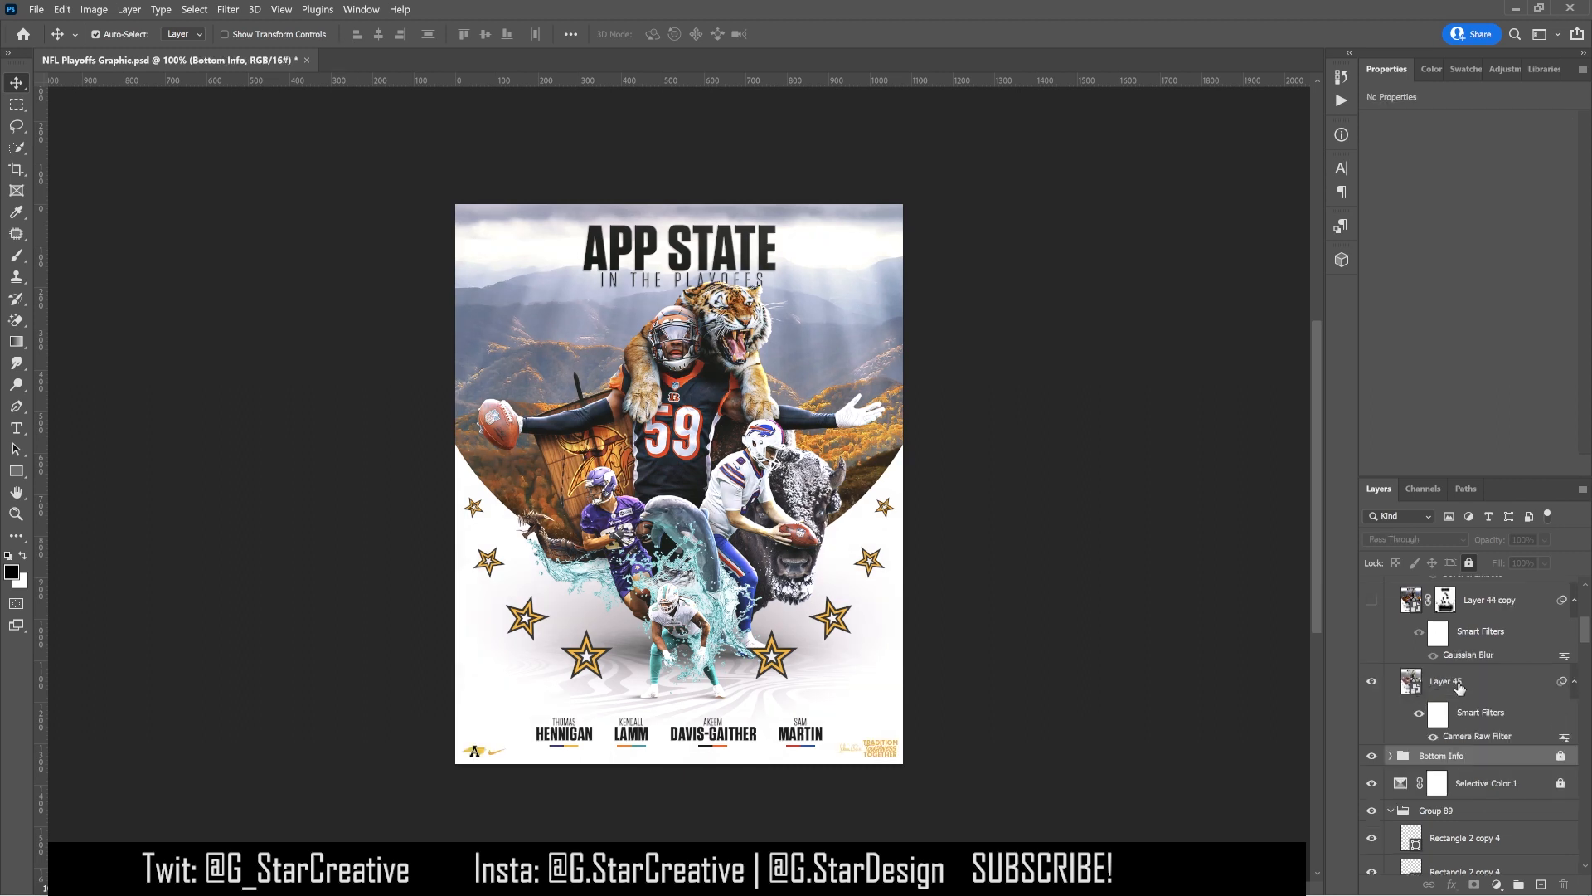
pyautogui.click(1461, 684)
pyautogui.click(1371, 681)
pyautogui.click(1371, 681)
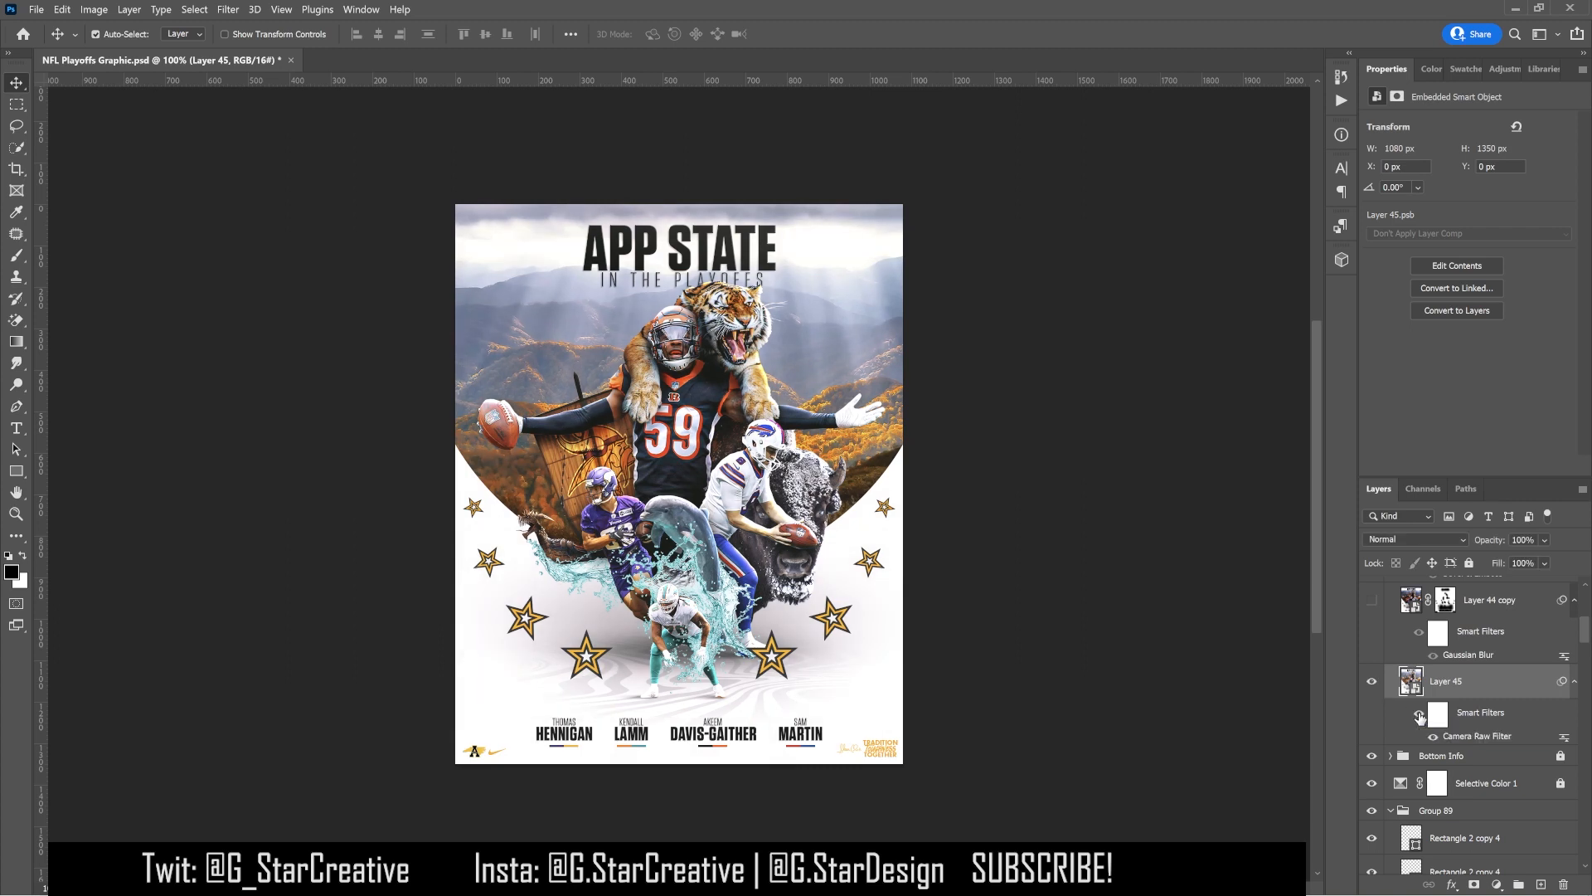
pyautogui.scroll(2, 1420, 717)
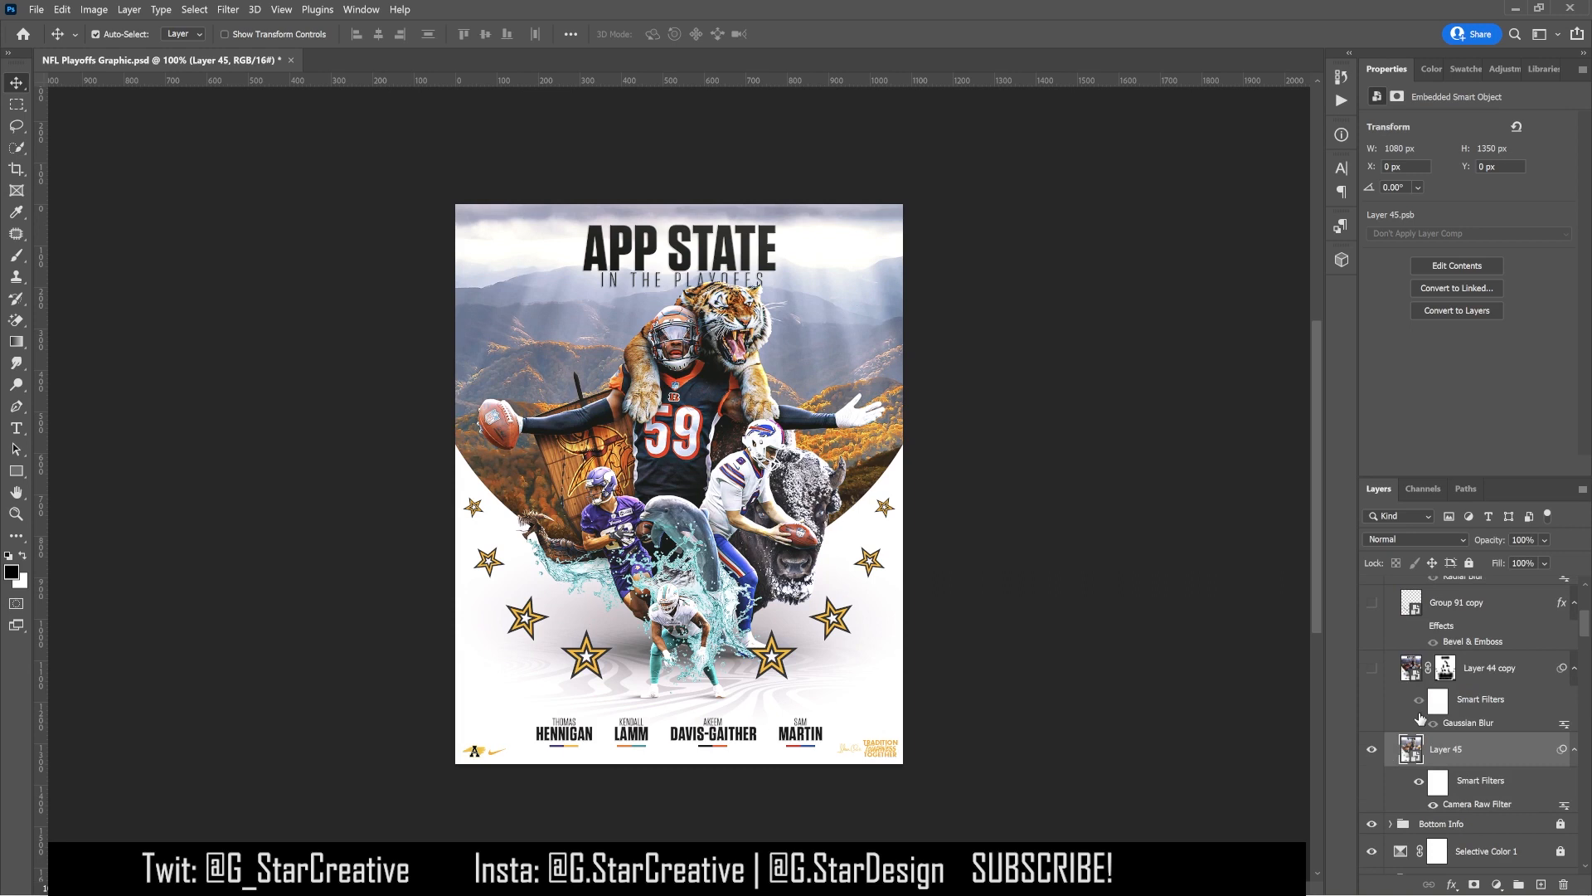
pyautogui.click(1373, 671)
pyautogui.click(1492, 671)
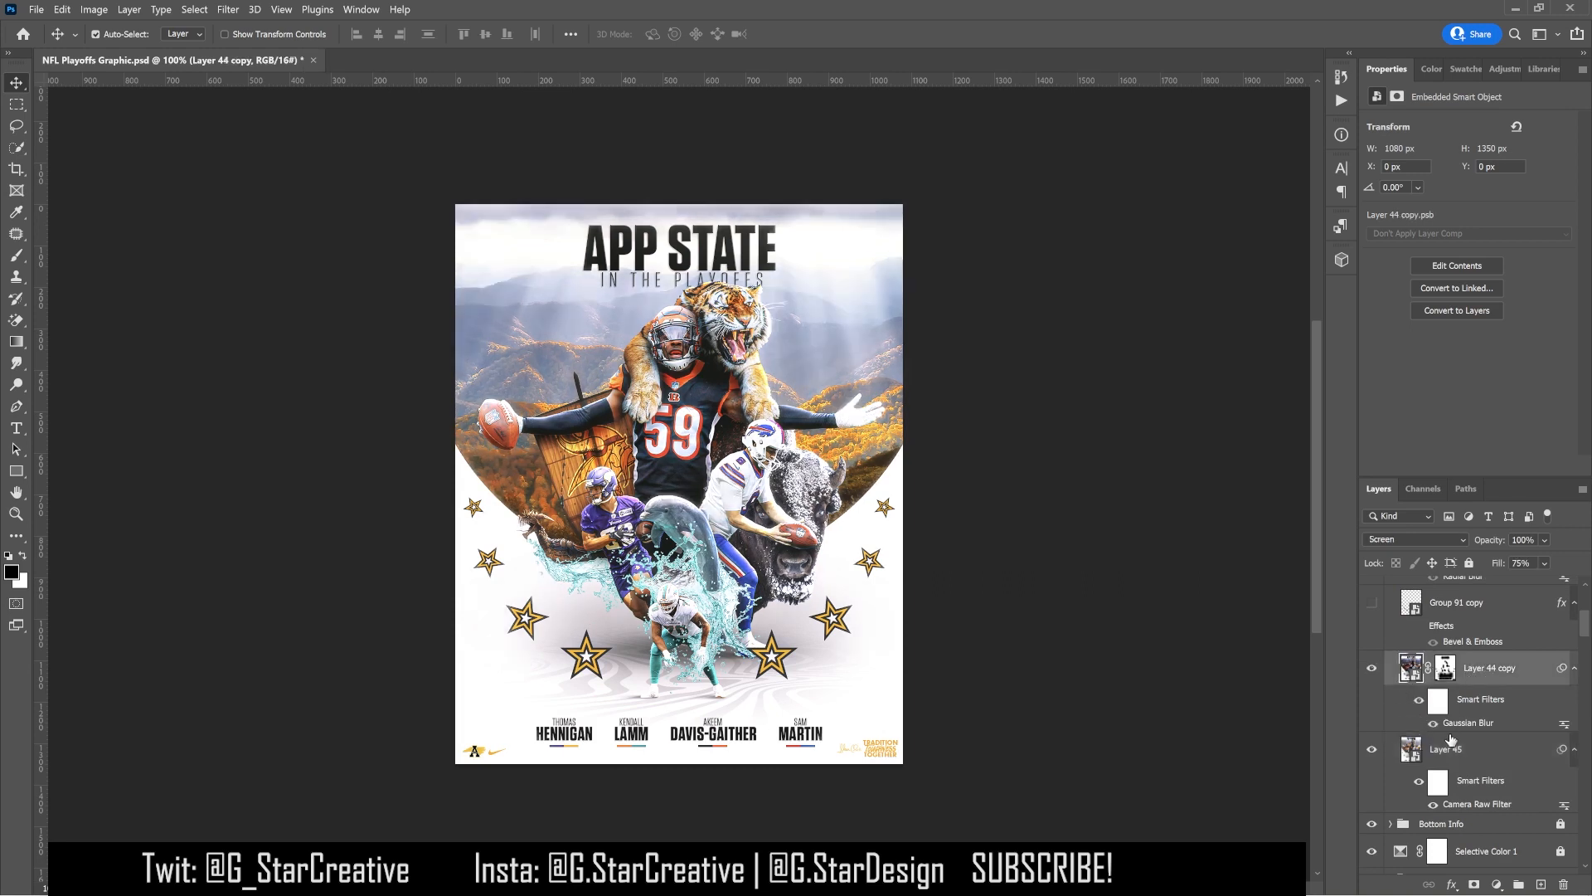
pyautogui.hotkey('ctrl', 'z')
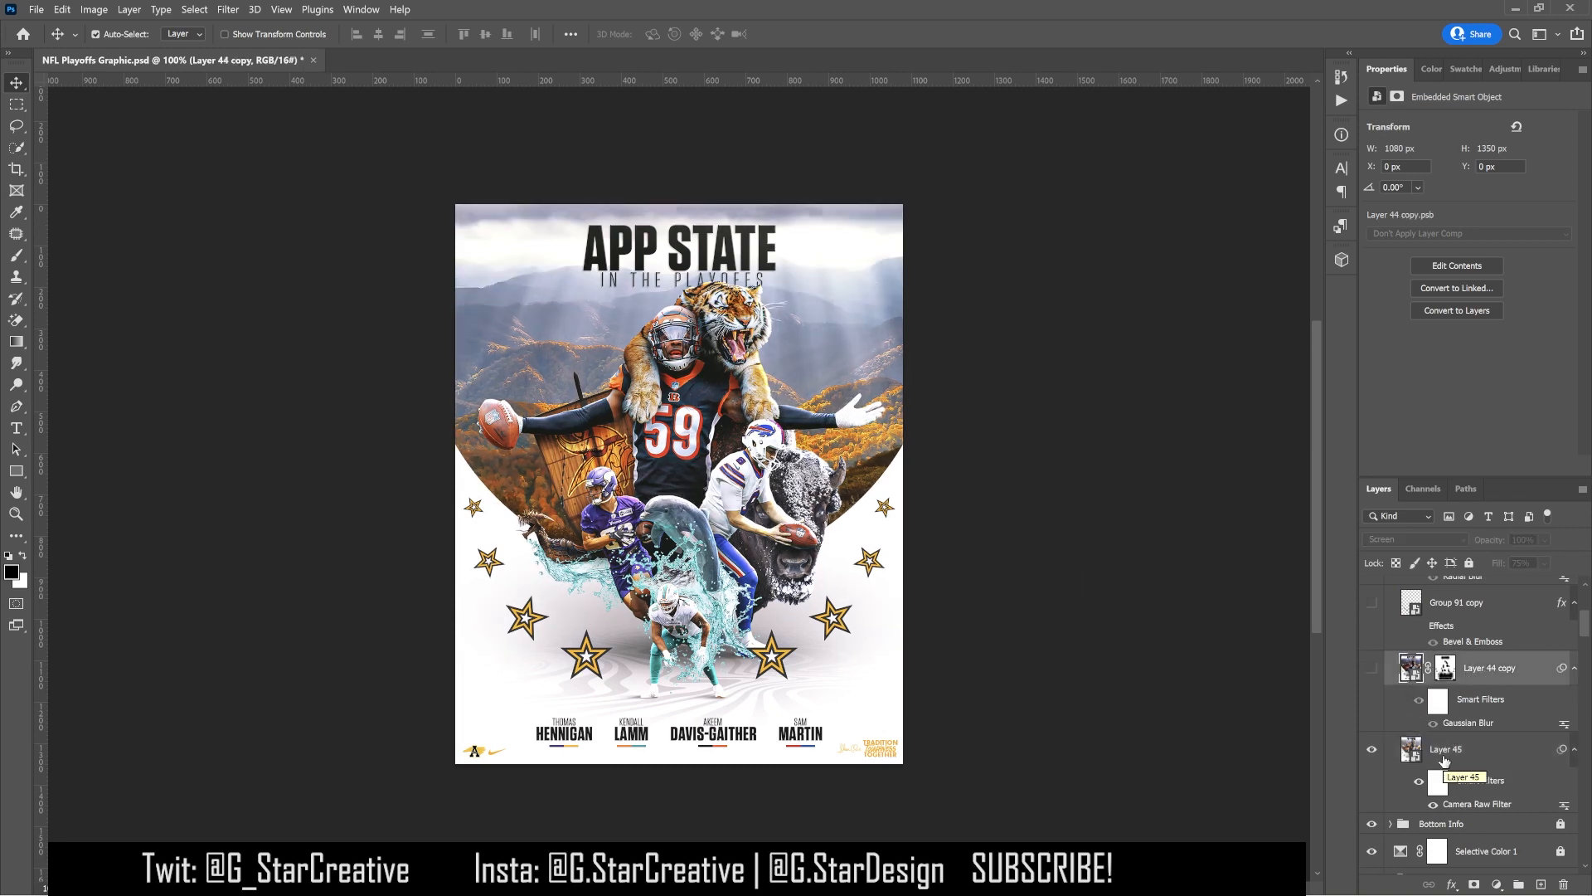
pyautogui.click(1443, 757)
pyautogui.click(1489, 670)
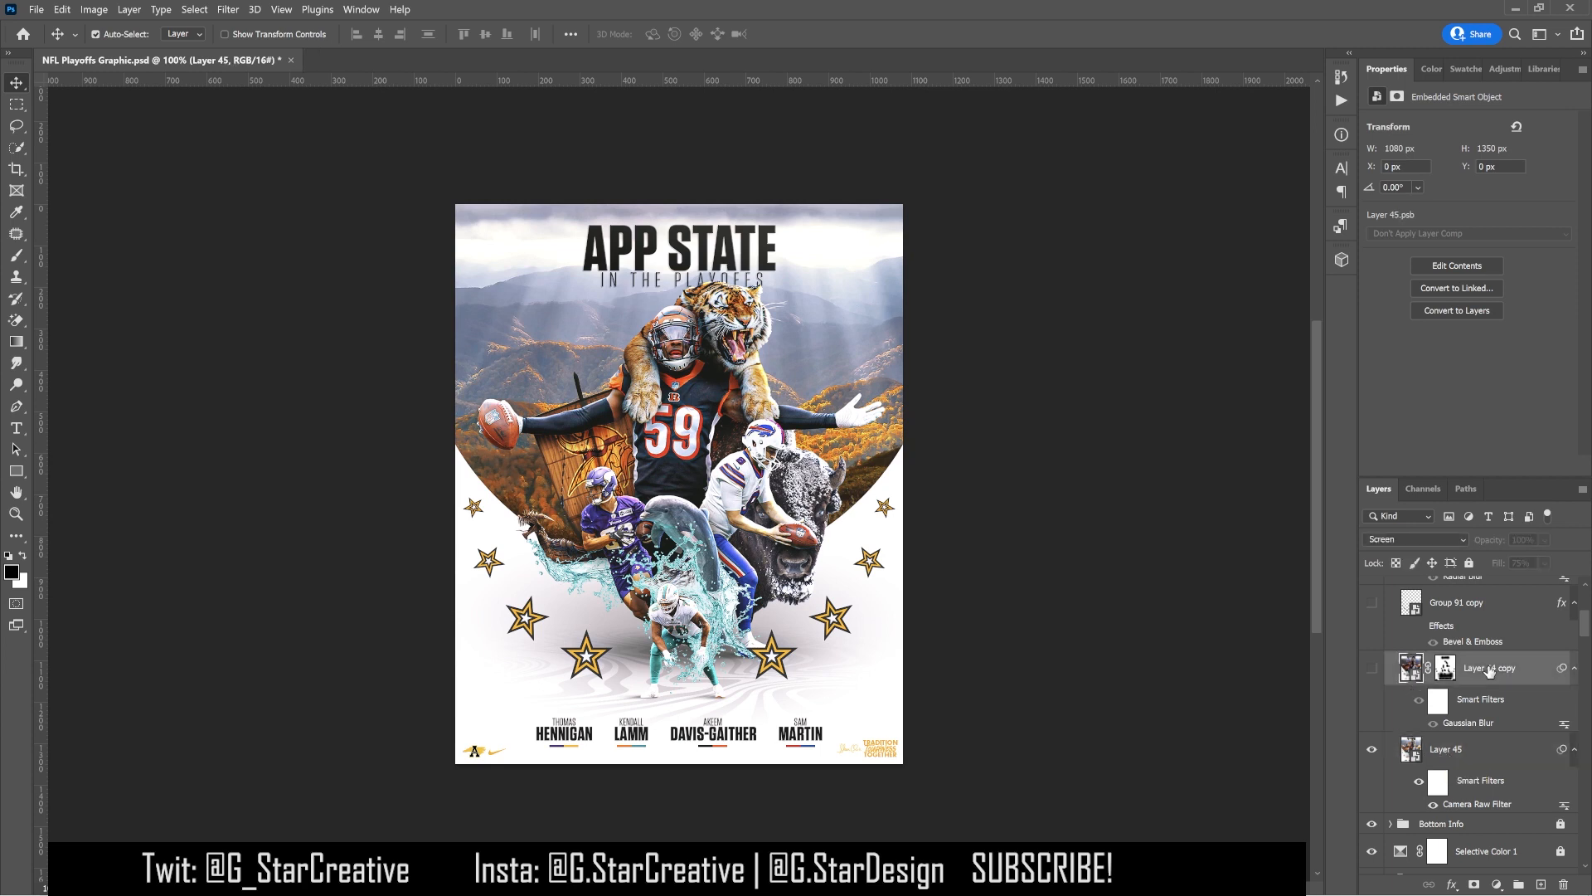
pyautogui.click(98, 10)
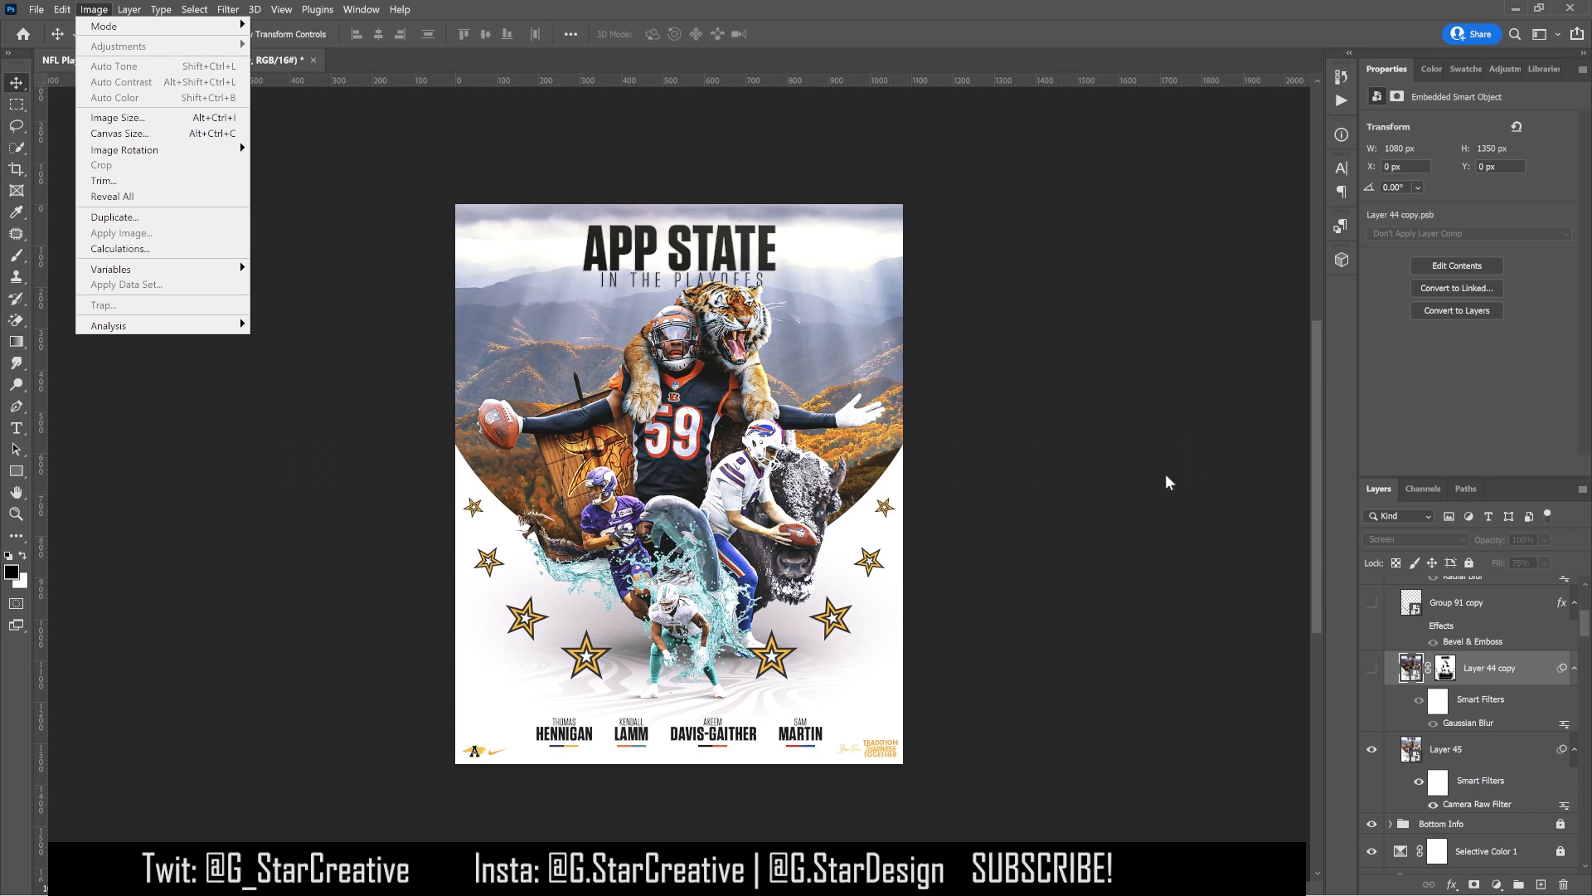
pyautogui.click(1486, 685)
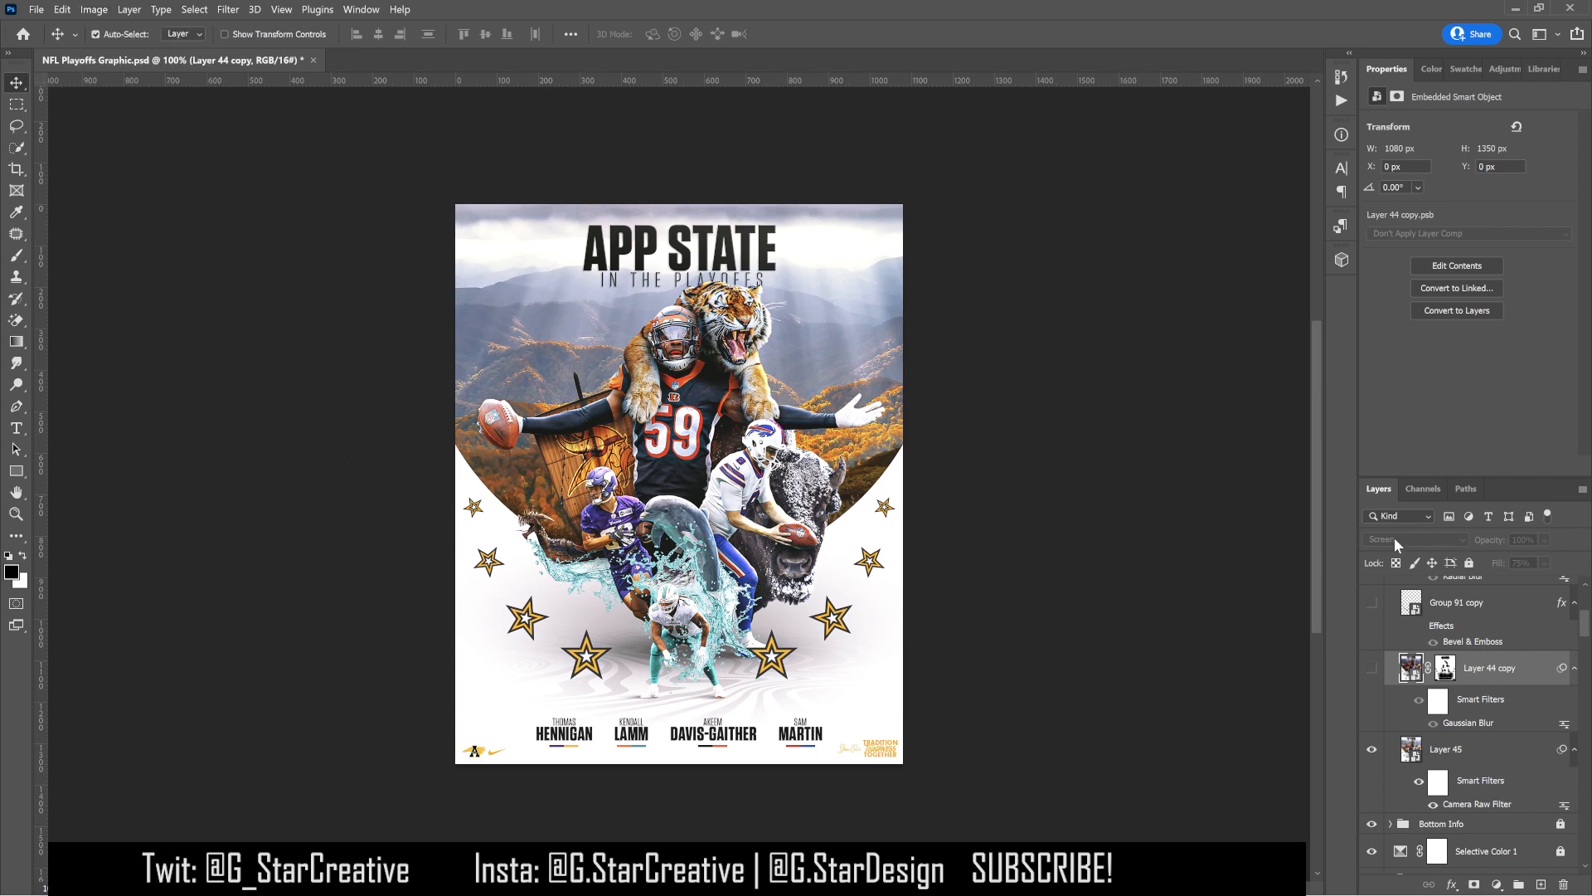
# Show Layer 44 copy and compare the graphic with its Gaussian Blur and layer mask off and on, leaving both enabled
pyautogui.click(1371, 669)
pyautogui.click(1419, 699)
pyautogui.keyDown('shift'); pyautogui.click(1445, 670); pyautogui.keyUp('shift')
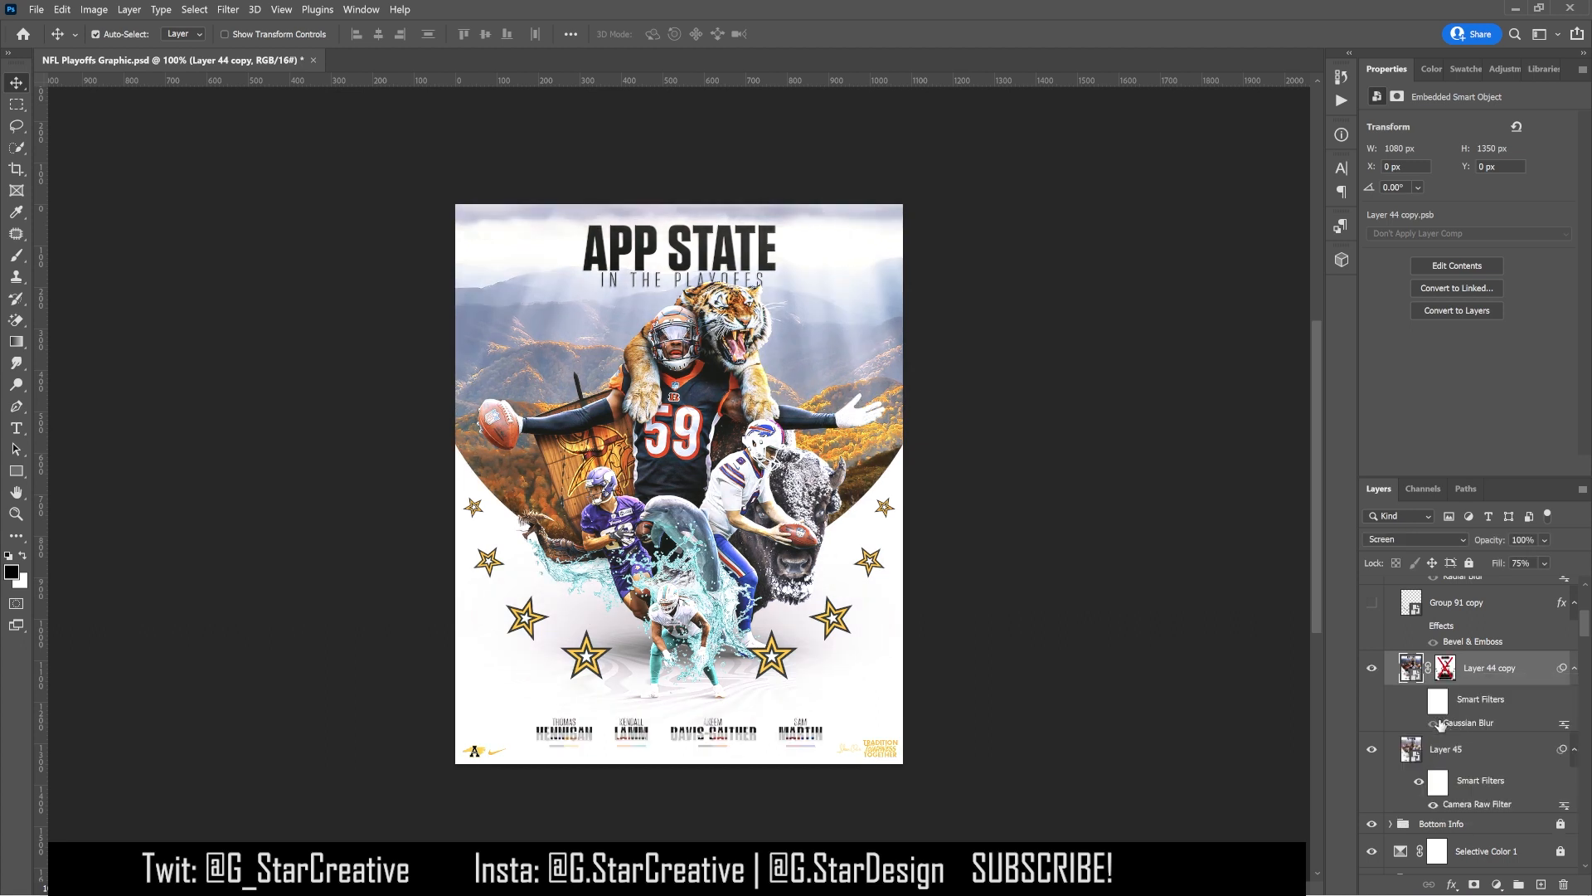
pyautogui.click(1420, 704)
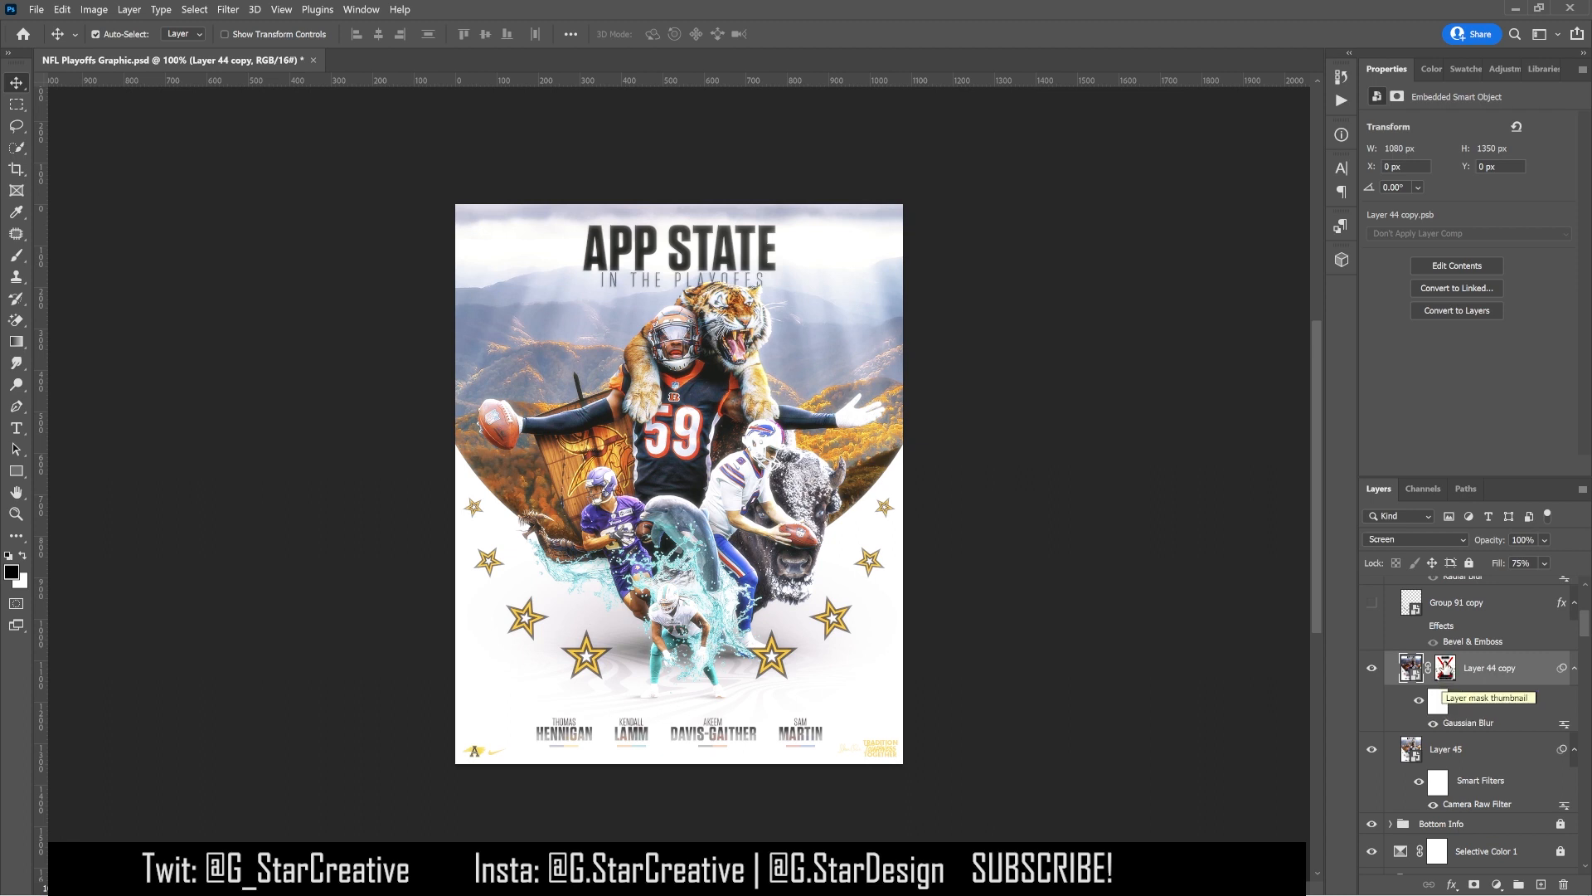
pyautogui.keyDown('shift'); pyautogui.click(1445, 668); pyautogui.keyUp('shift')
pyautogui.click(1370, 669)
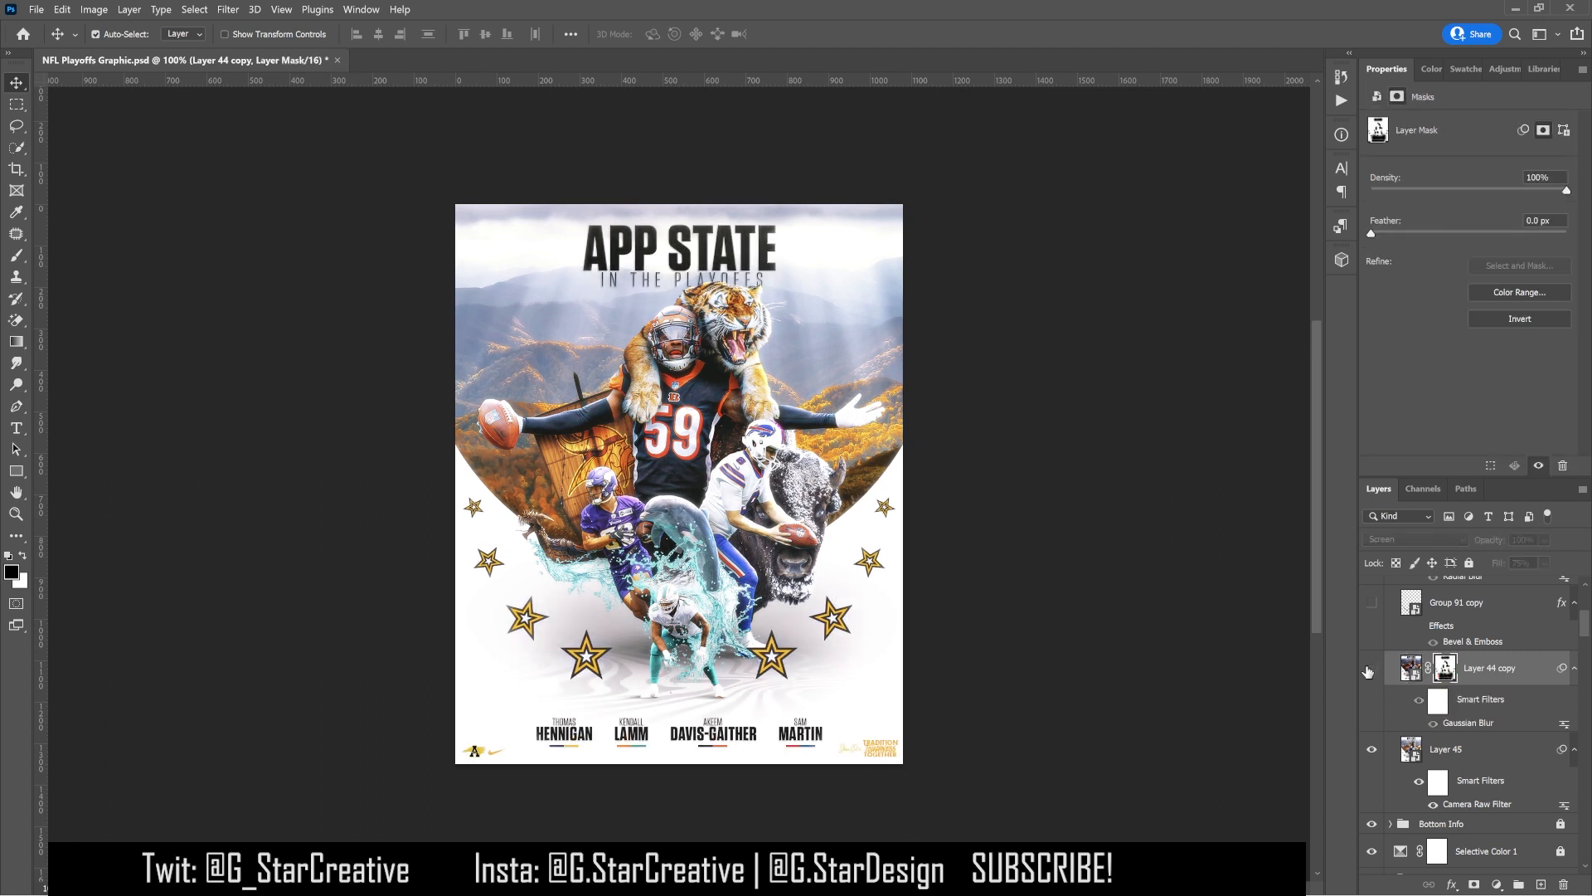
pyautogui.click(1371, 669)
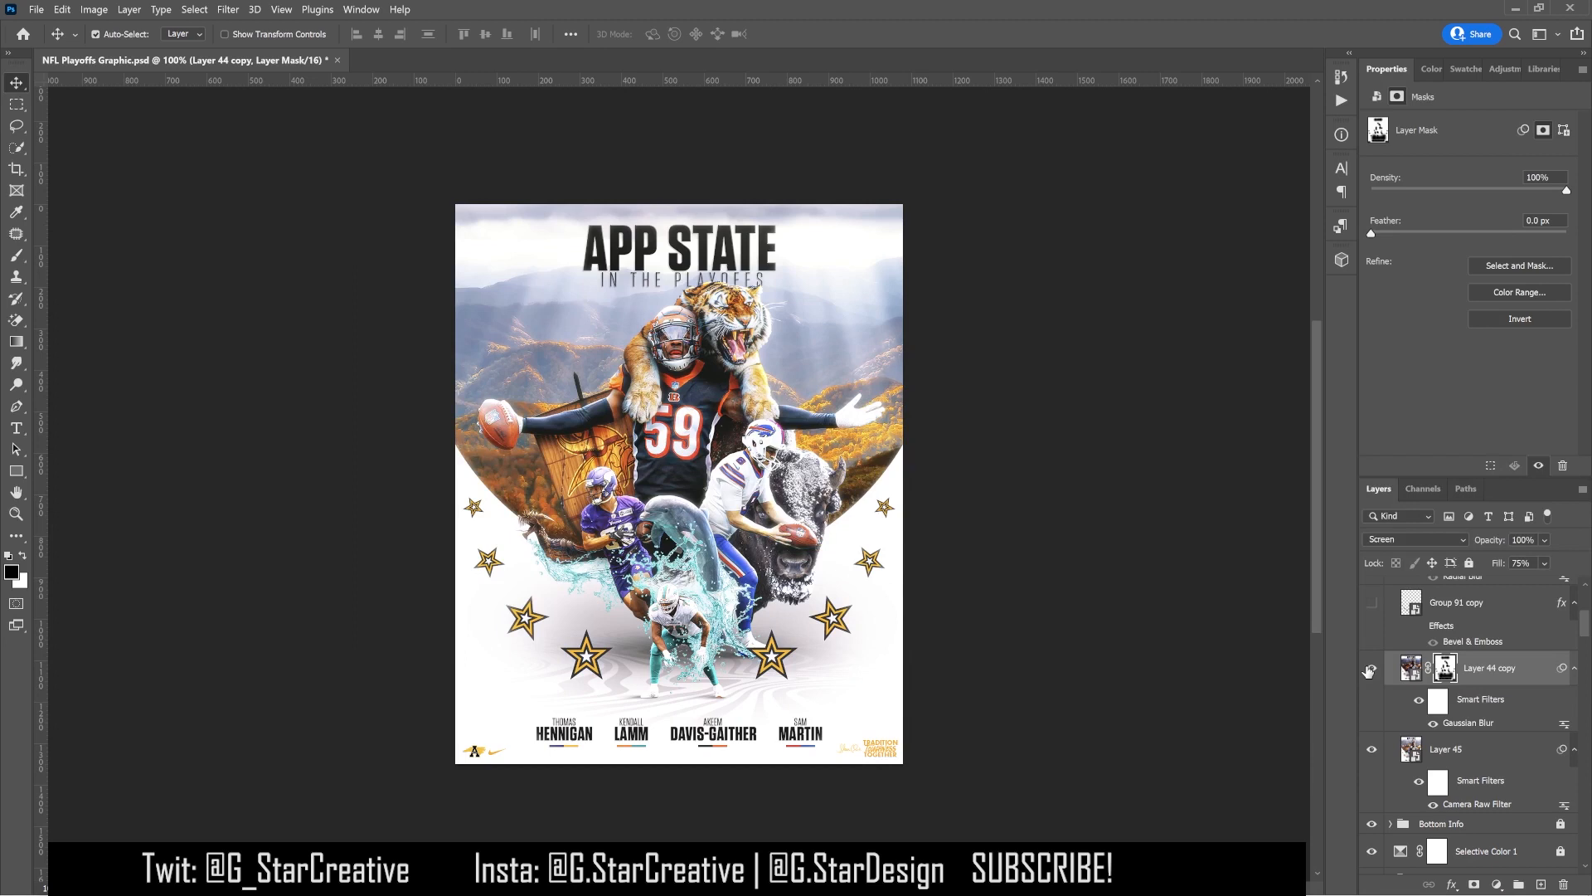
# Show the Group 91 copy stars with their Bevel & Emboss effect, comparing the graphic with the layer hidden and visible
pyautogui.scroll(3, 1371, 672)
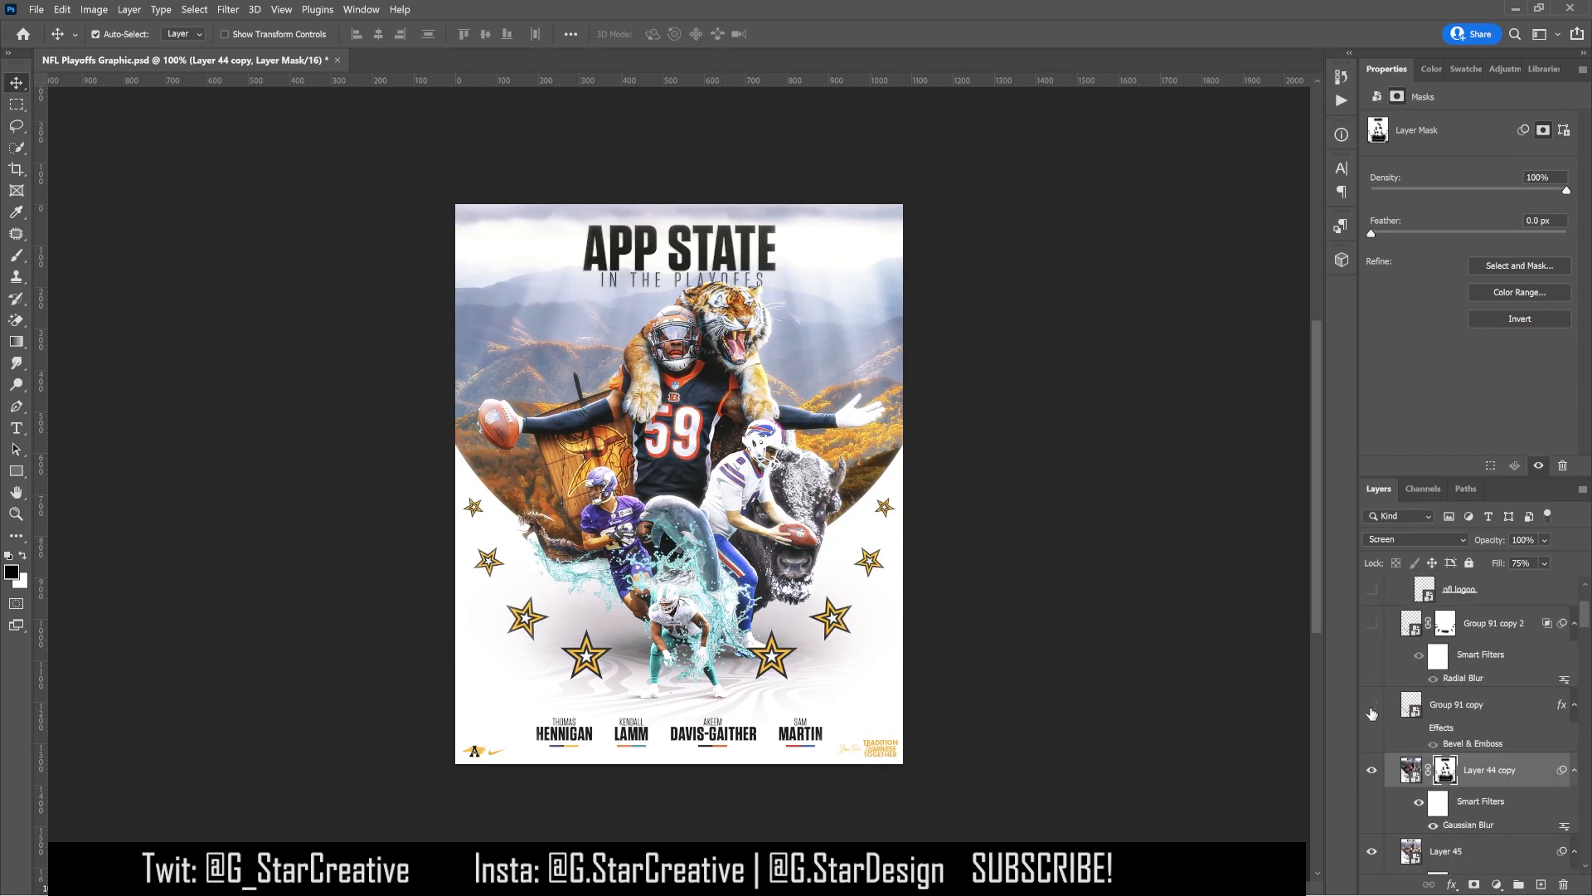
pyautogui.click(1371, 707)
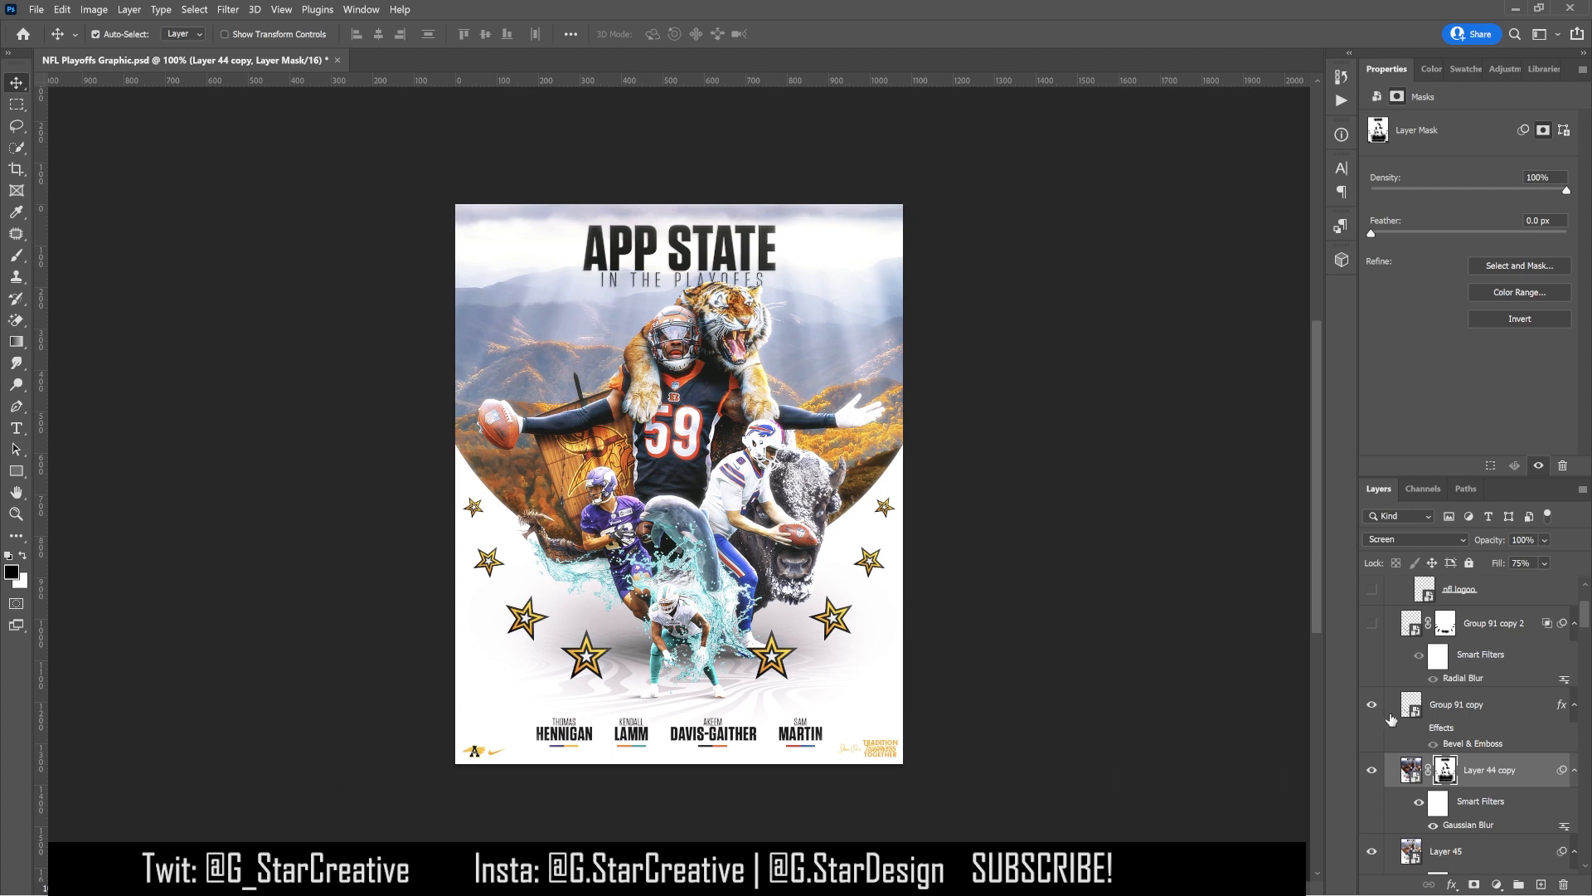
pyautogui.click(1374, 708)
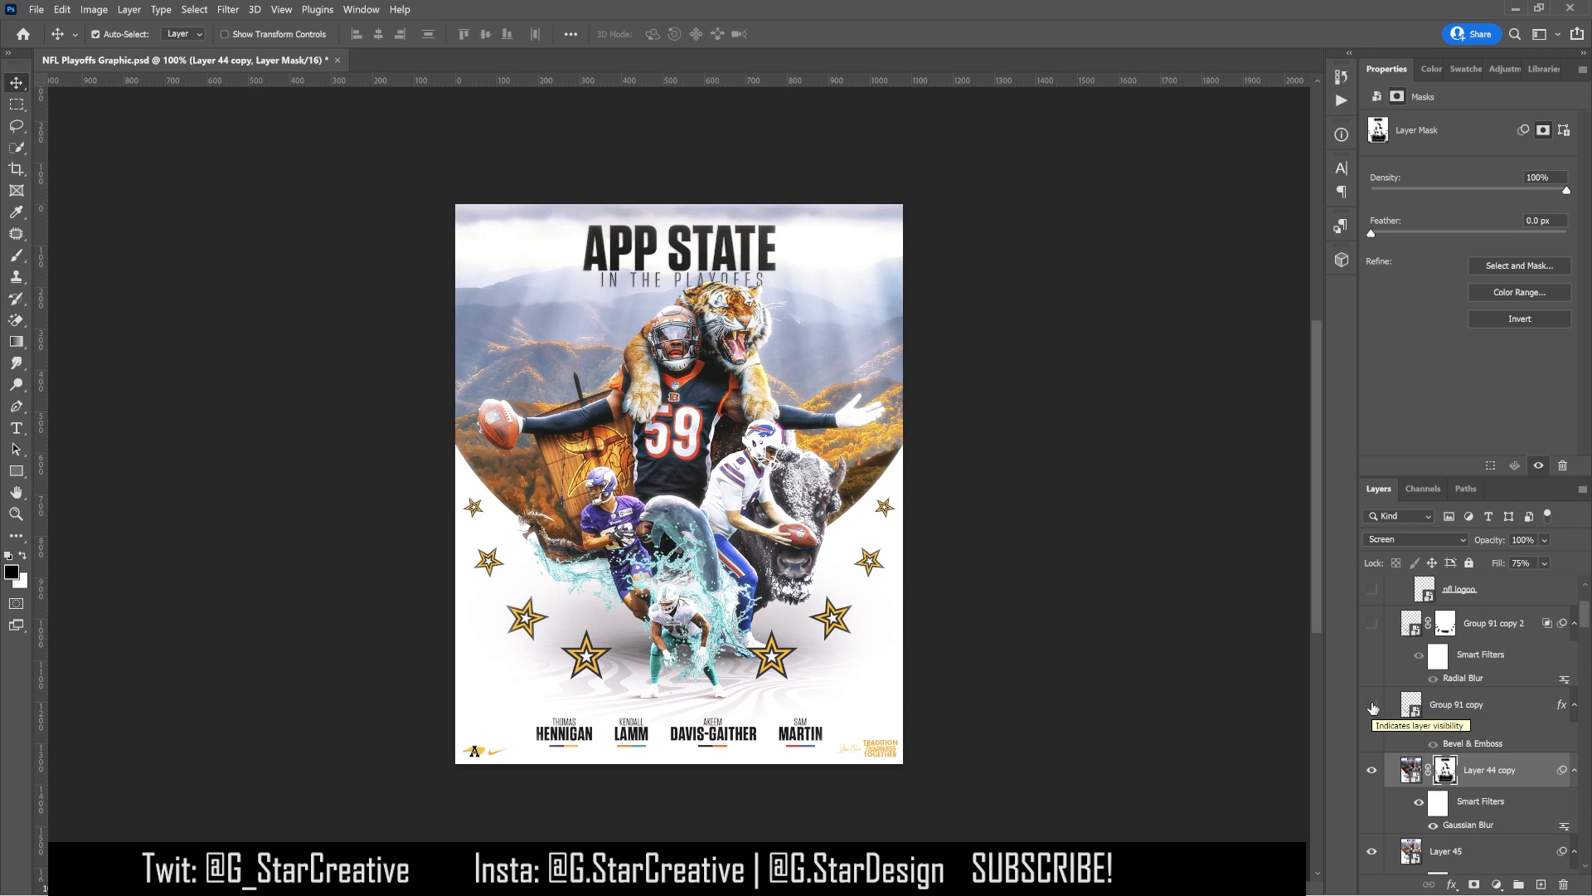
pyautogui.click(1373, 708)
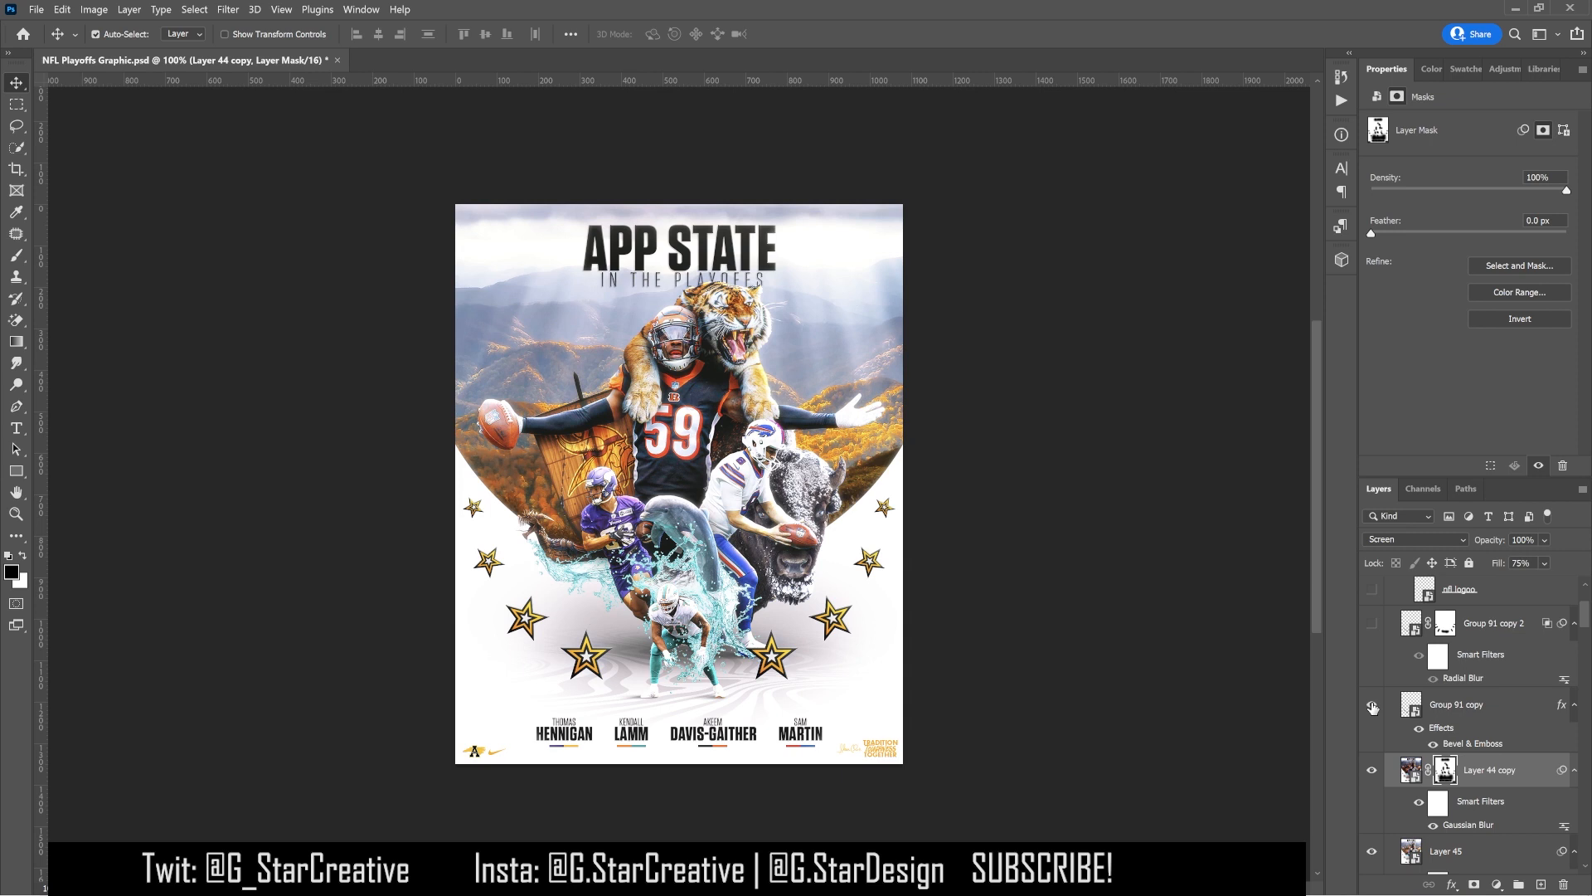
pyautogui.click(1373, 707)
pyautogui.click(1374, 707)
# Show Group 91 copy 2 and check its layer mask and Radial Blur off and on, leaving both enabled
pyautogui.click(1372, 623)
pyautogui.scroll(2, 1444, 637)
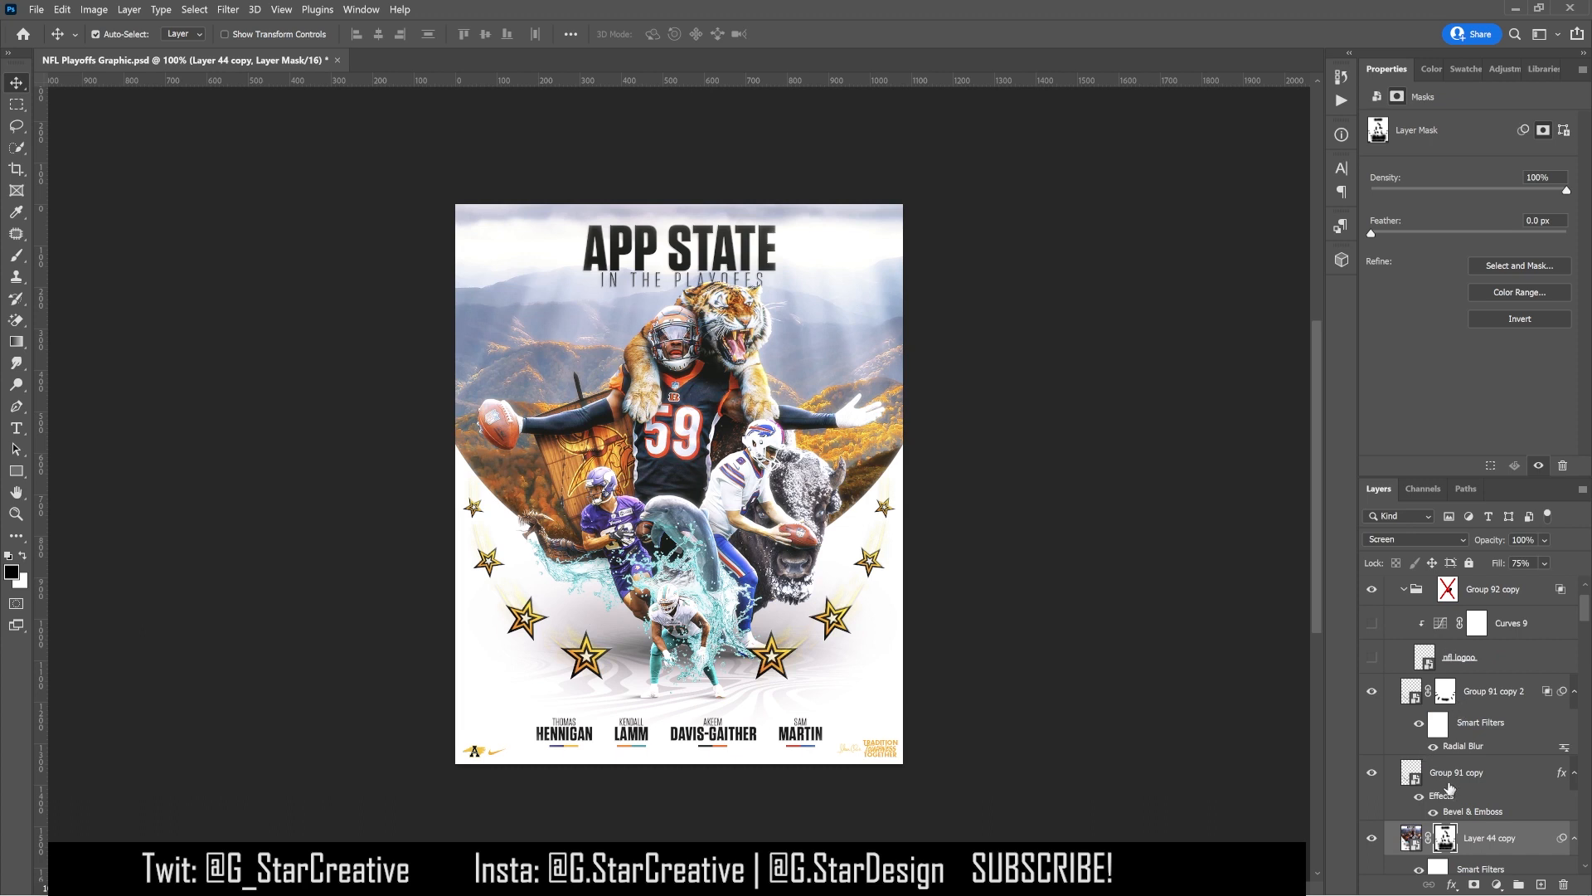
pyautogui.click(1473, 697)
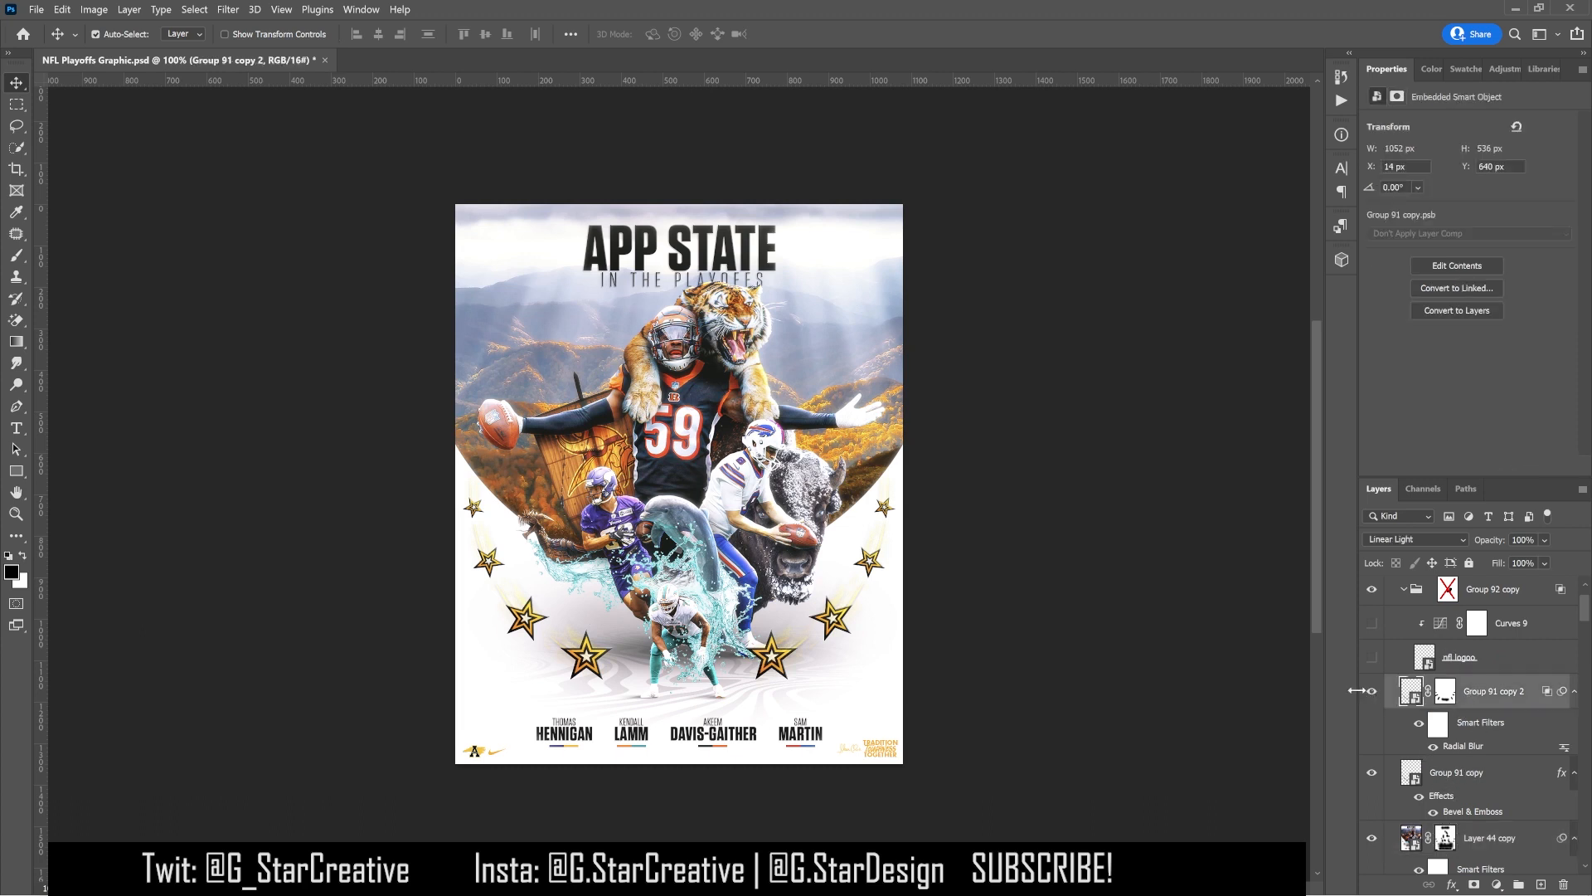
pyautogui.rightClick(1445, 695)
pyautogui.click(1451, 703)
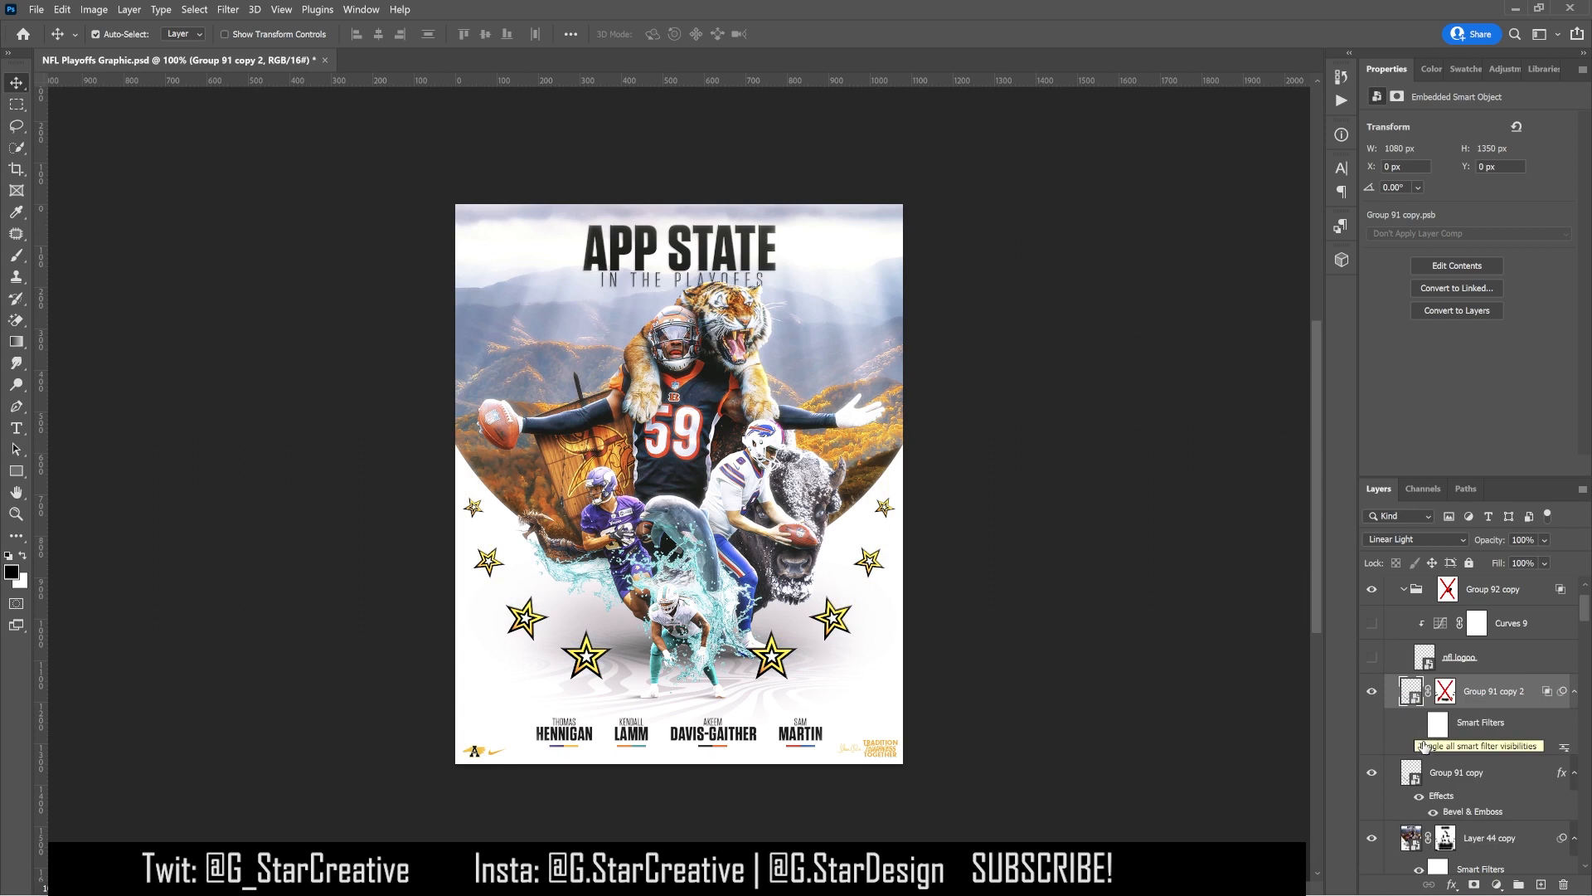
pyautogui.click(1419, 724)
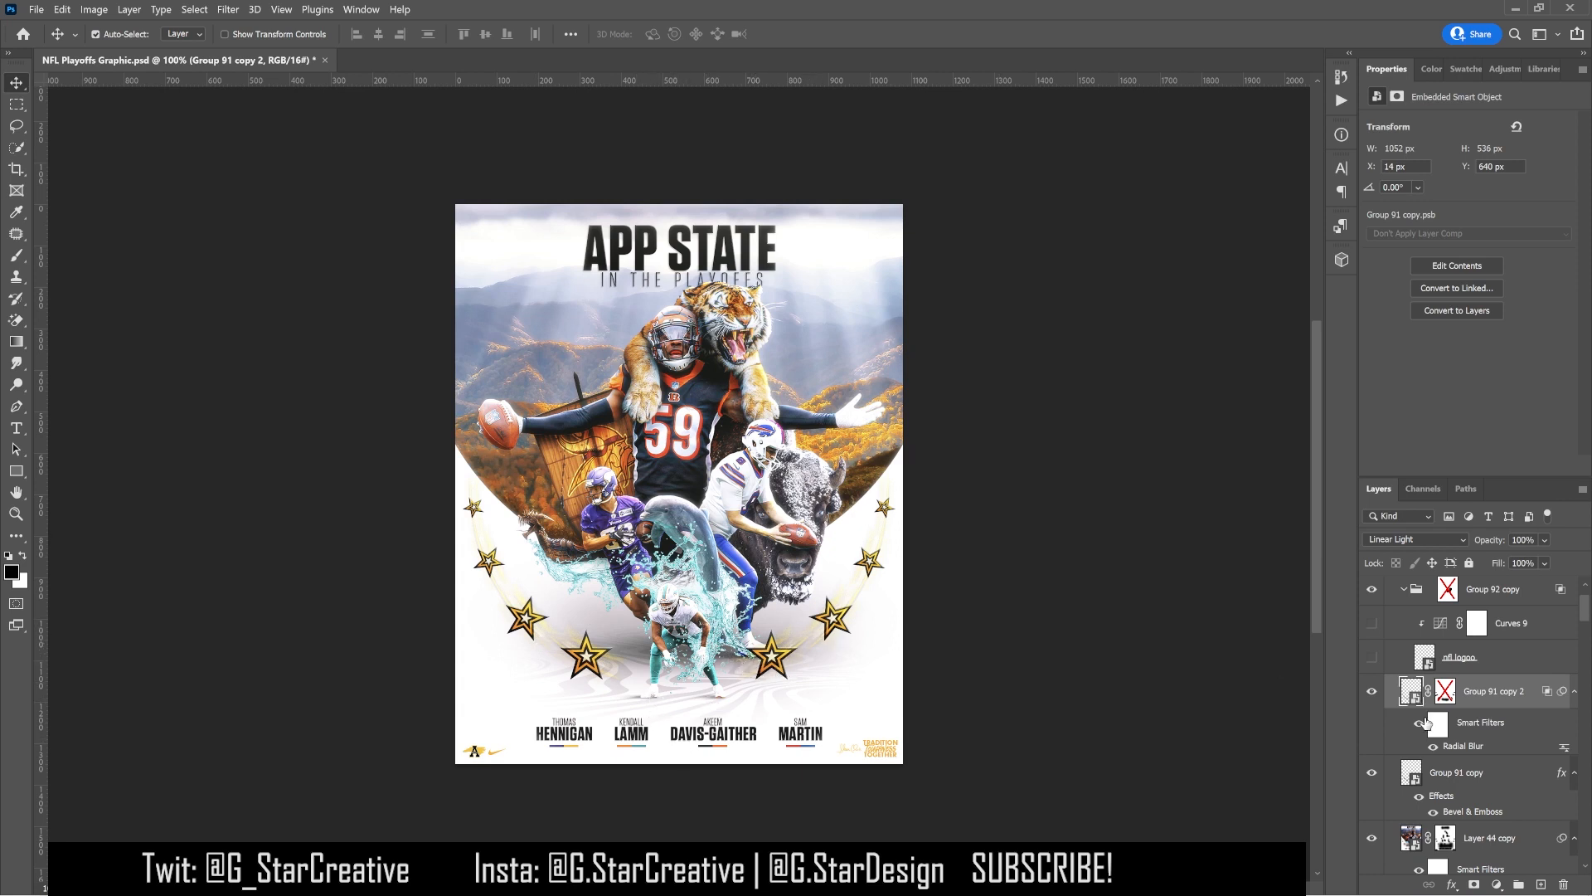
pyautogui.keyDown('shift'); pyautogui.click(1445, 695); pyautogui.keyUp('shift')
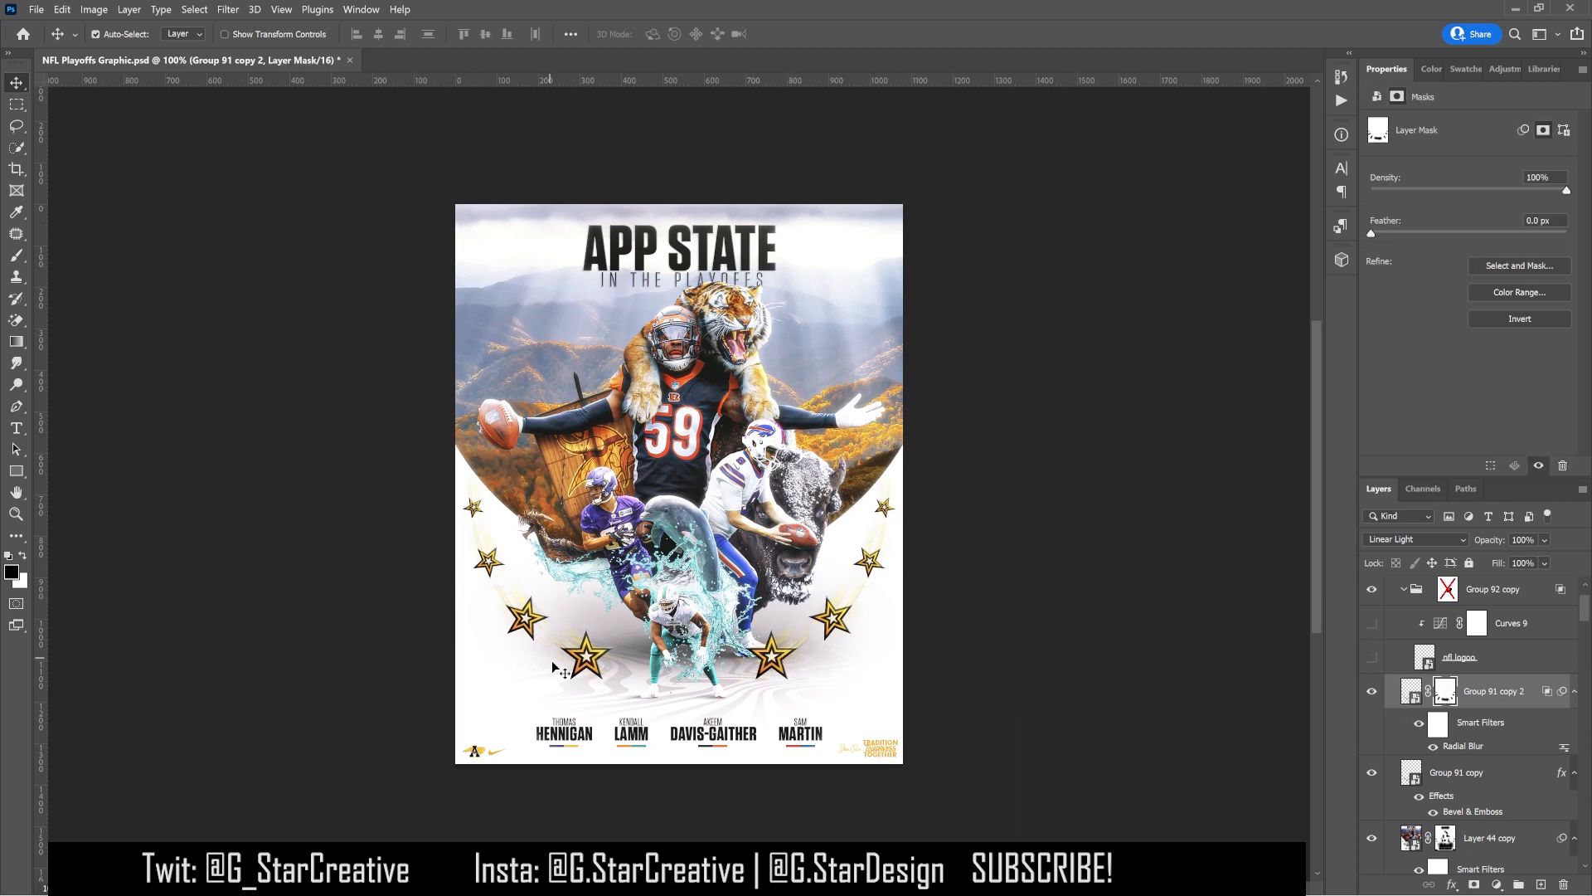
# Show the NFL logo layer and its clipped Curves 9 adjustment, and display the Curves 9 settings
pyautogui.click(1372, 657)
pyautogui.scroll(1, 1377, 664)
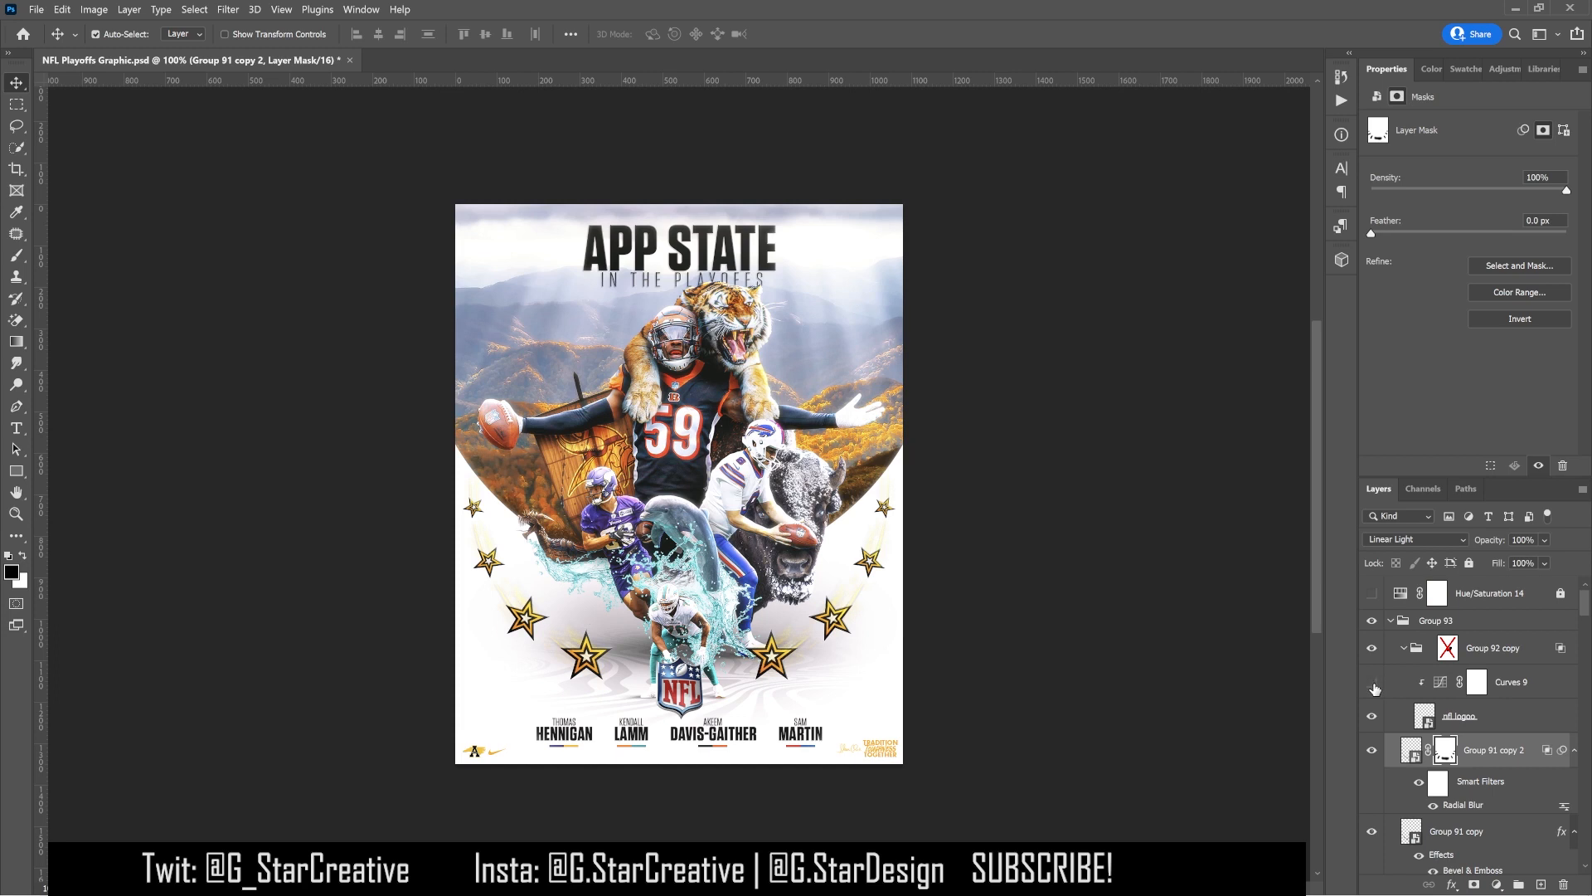
pyautogui.click(1372, 683)
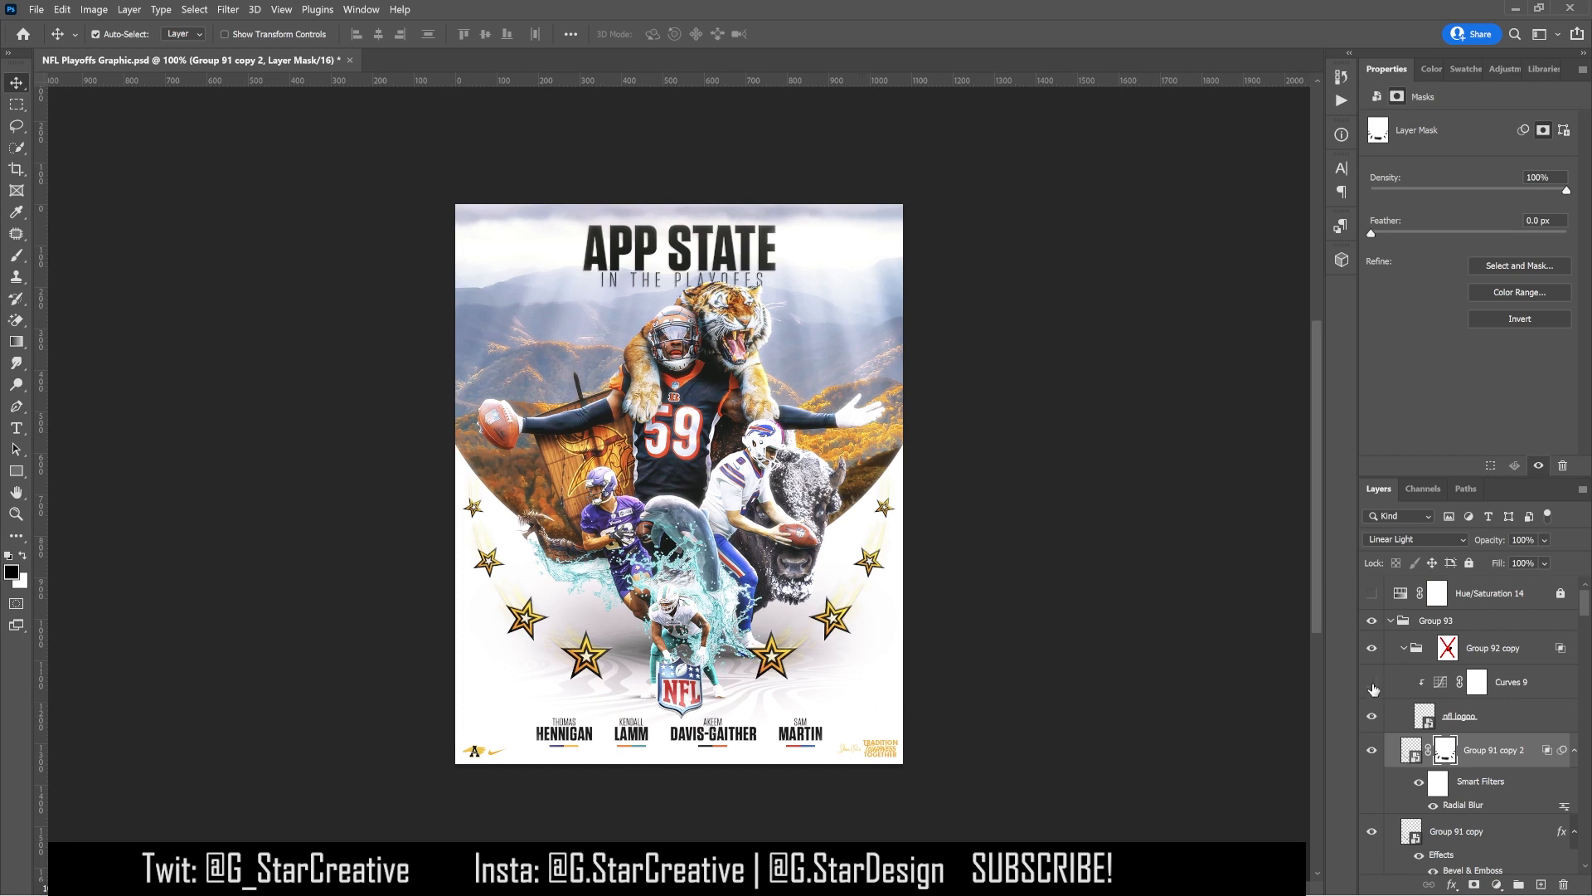
pyautogui.click(1401, 691)
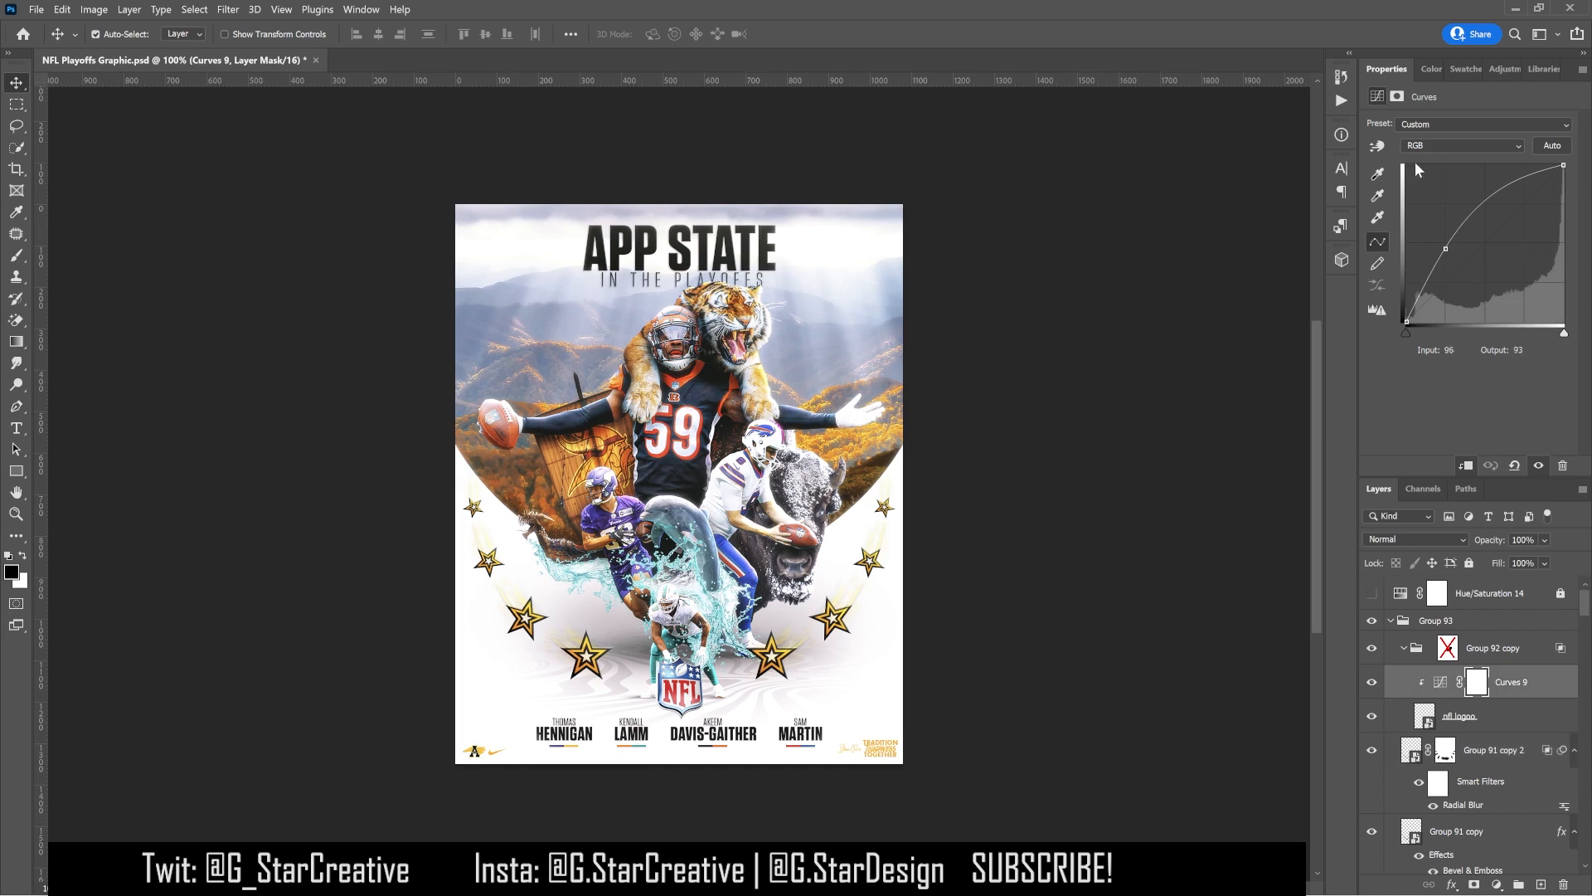
# Show the Hue/Saturation 14 adjustment above Group 93 and compare the graphic with it off and on, leaving it visible
pyautogui.click(1466, 601)
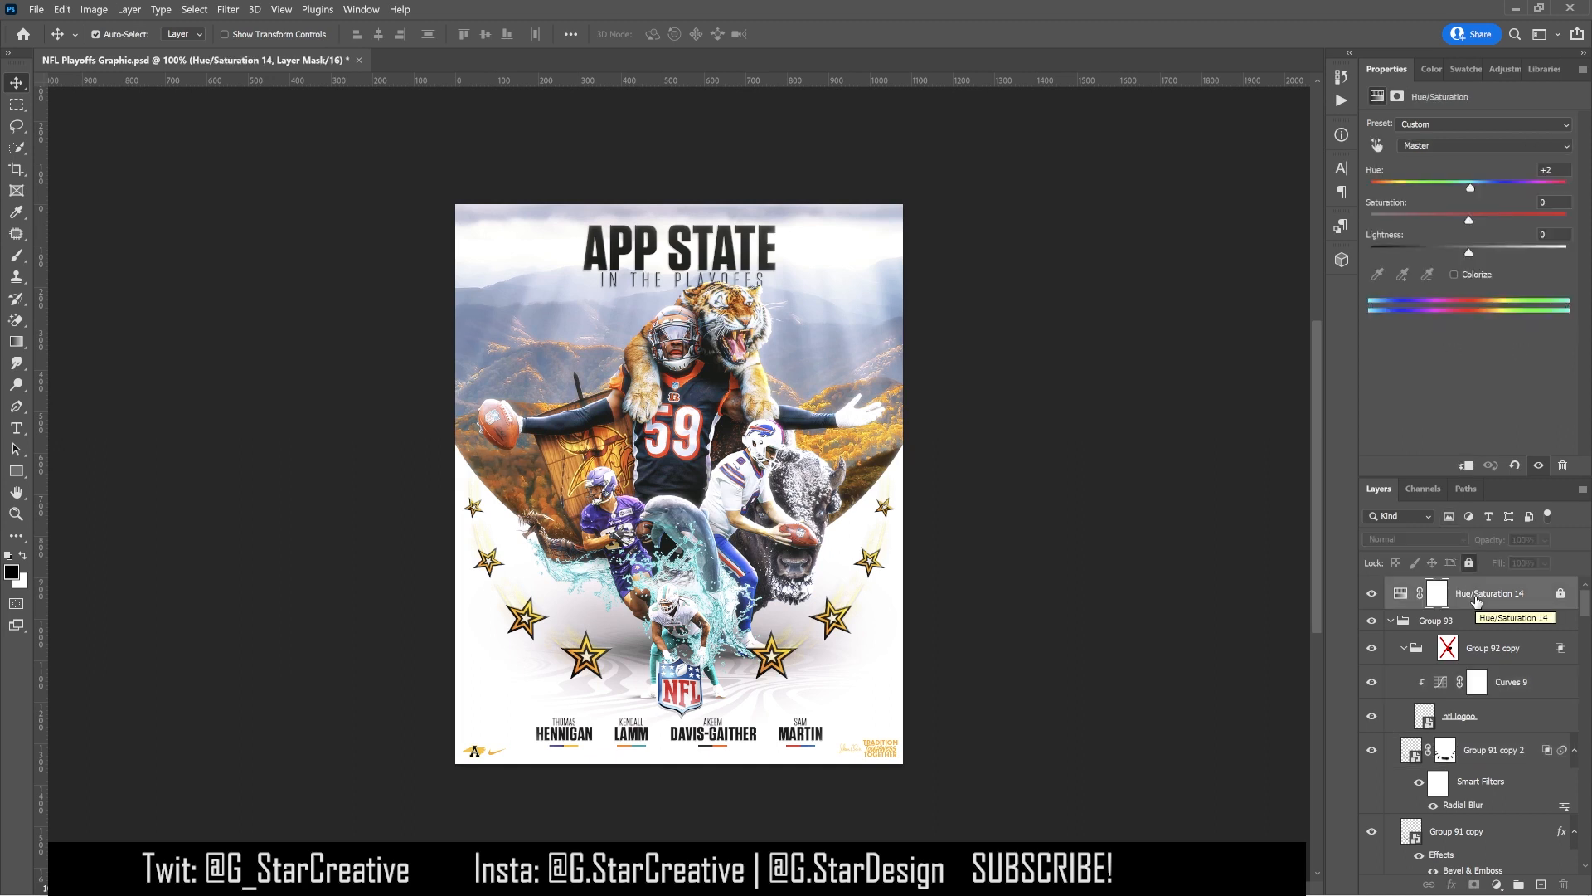
pyautogui.click(1372, 593)
pyautogui.click(1372, 593)
pyautogui.click(1373, 593)
pyautogui.click(1372, 594)
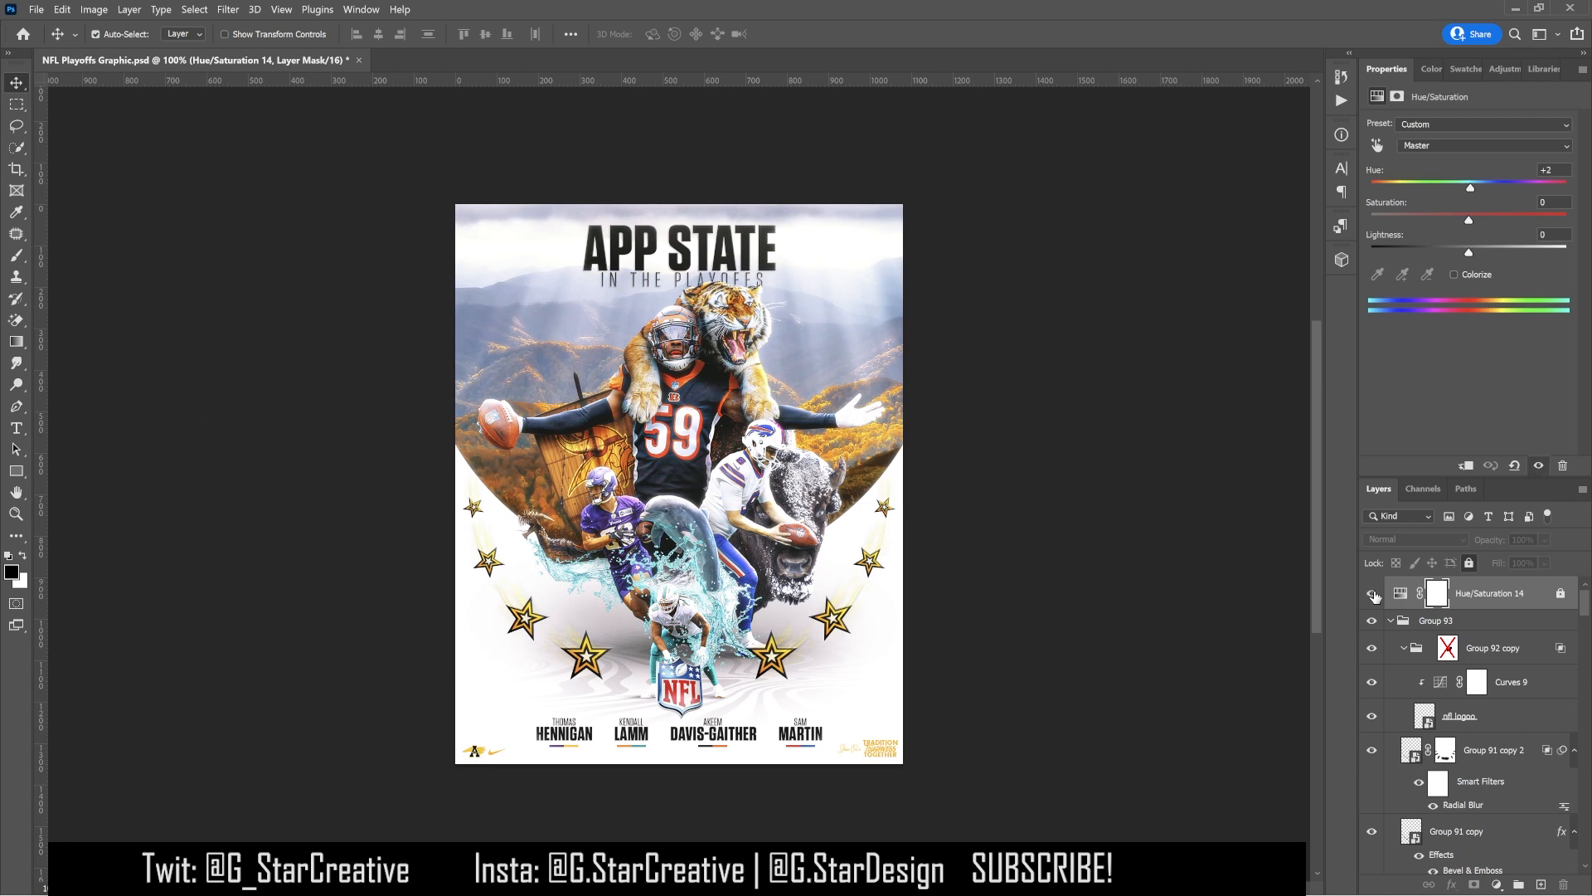